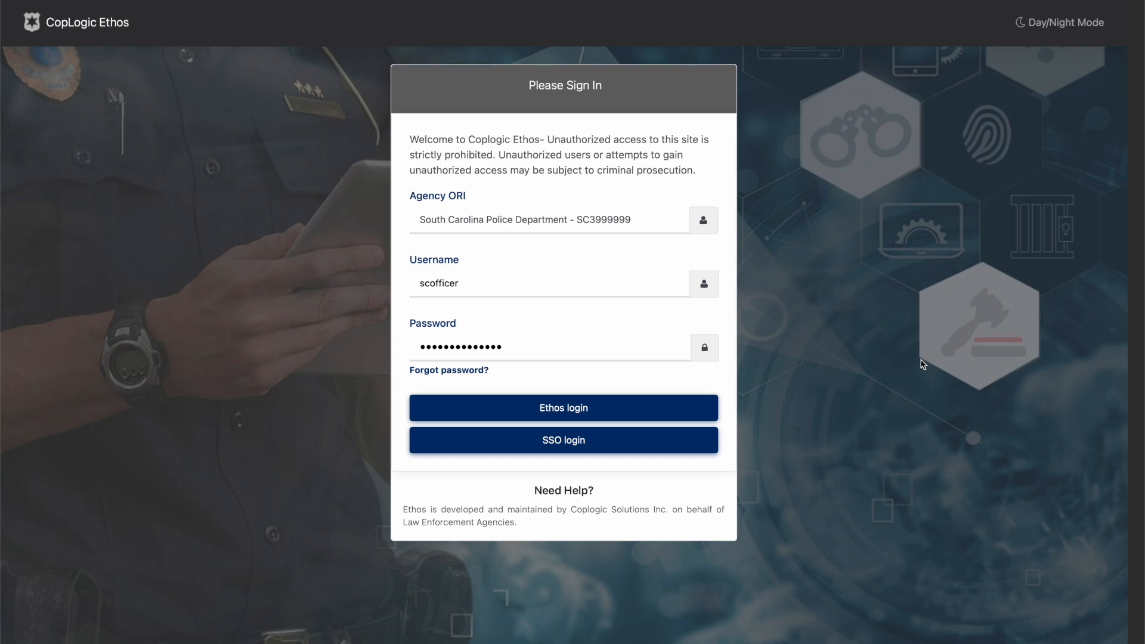
- Sign in with the Ethos login and switch the report list to Coplogic eCitation SC
{"action": "left_click", "coordinate": [586, 410]}
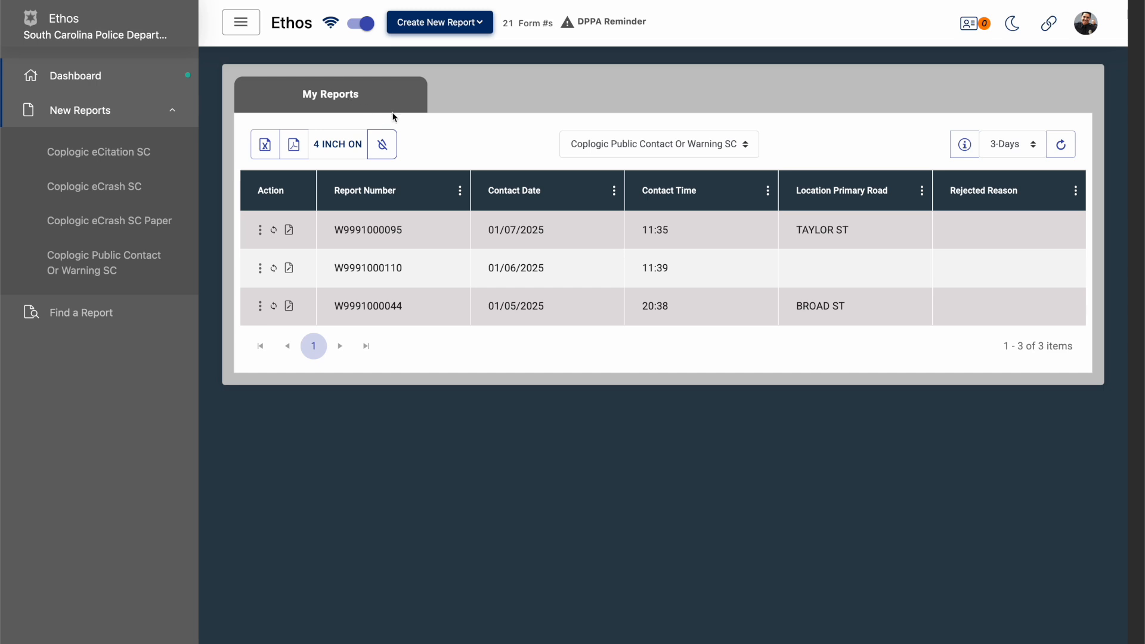
{"action": "left_click", "coordinate": [622, 150]}
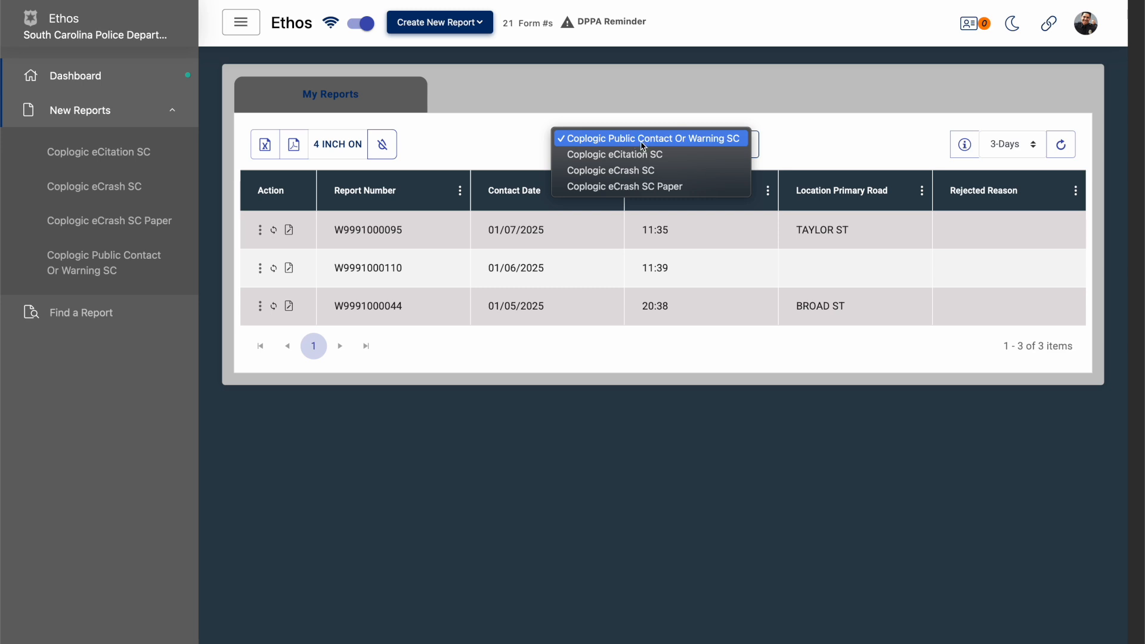
{"action": "left_click", "coordinate": [633, 154]}
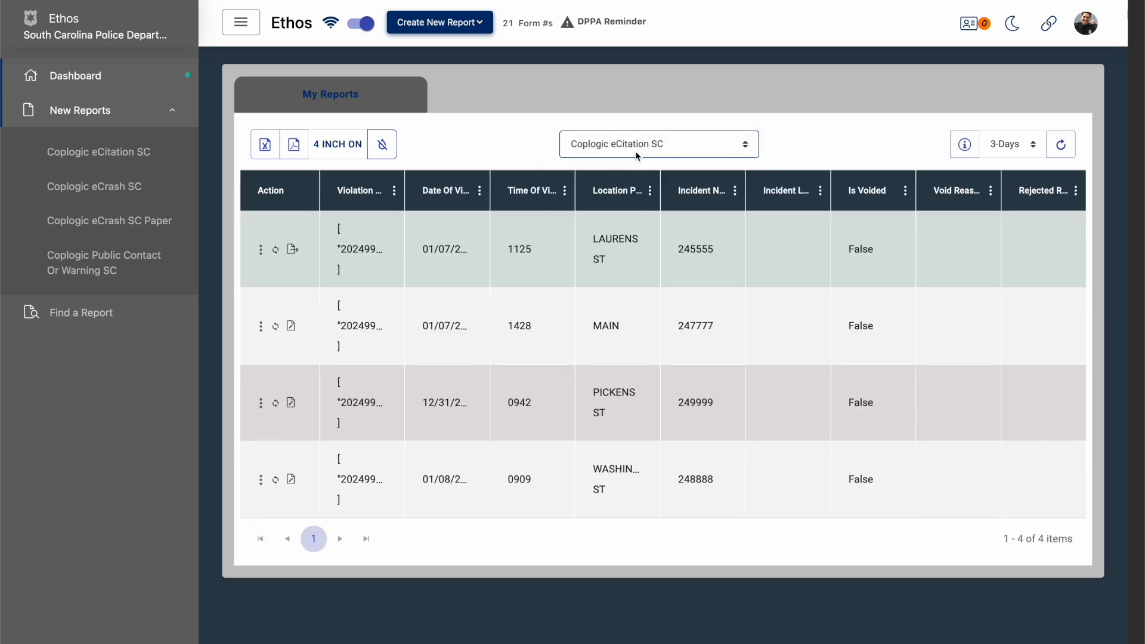
- Switch the report list to the Coplogic eCrash SC form type
{"action": "left_click", "coordinate": [635, 152]}
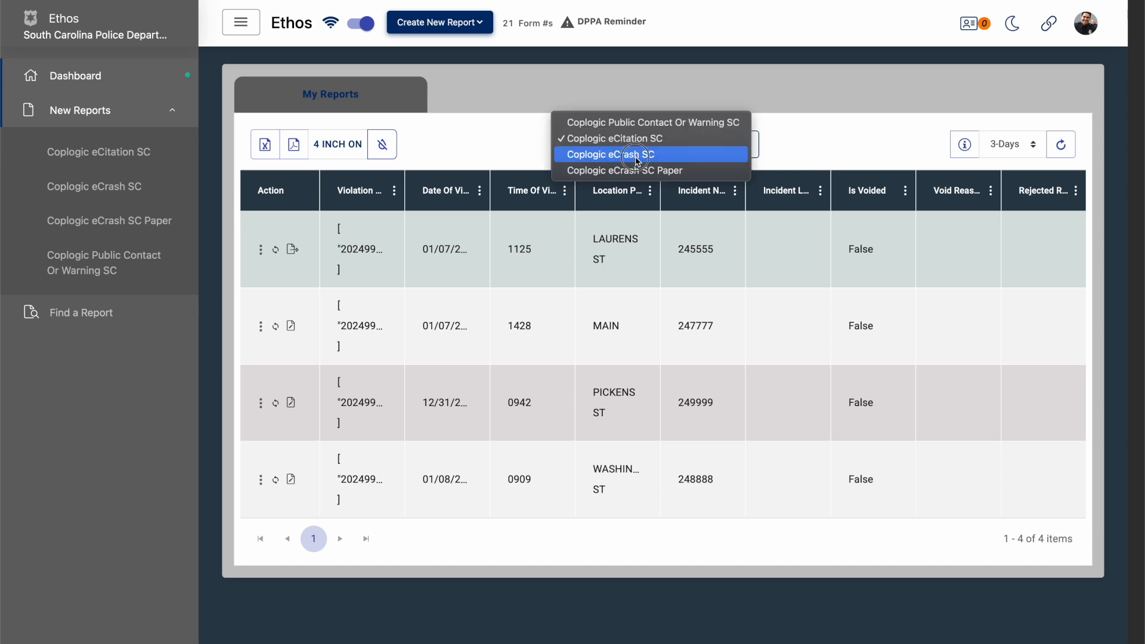
{"action": "left_click", "coordinate": [636, 157]}
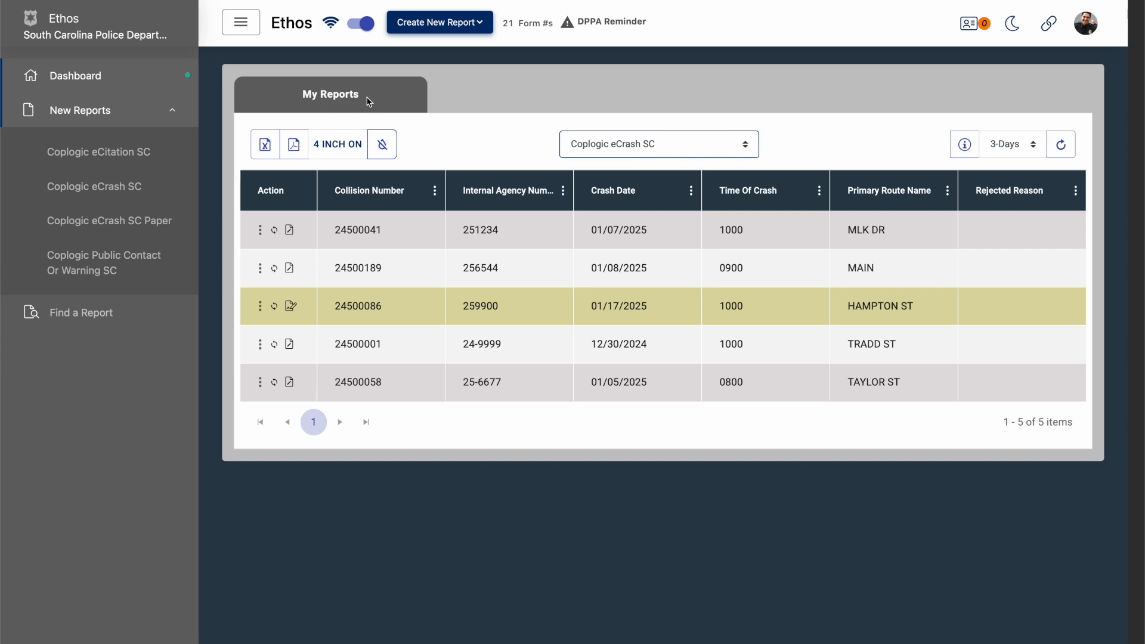
{"action": "left_click", "coordinate": [650, 147]}
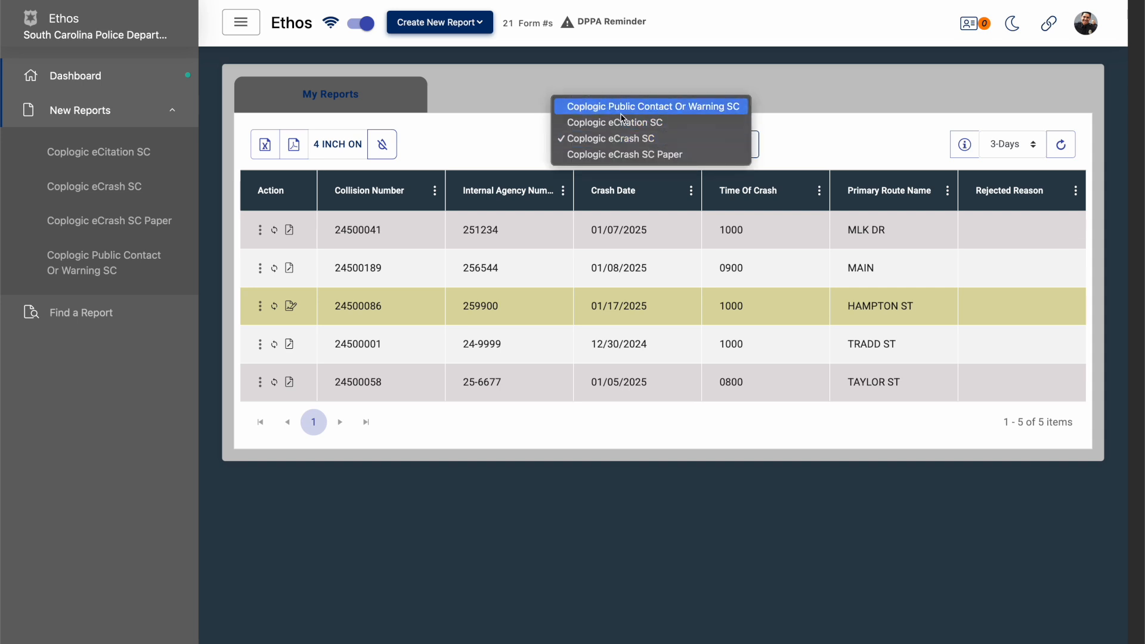
{"action": "left_click", "coordinate": [527, 142]}
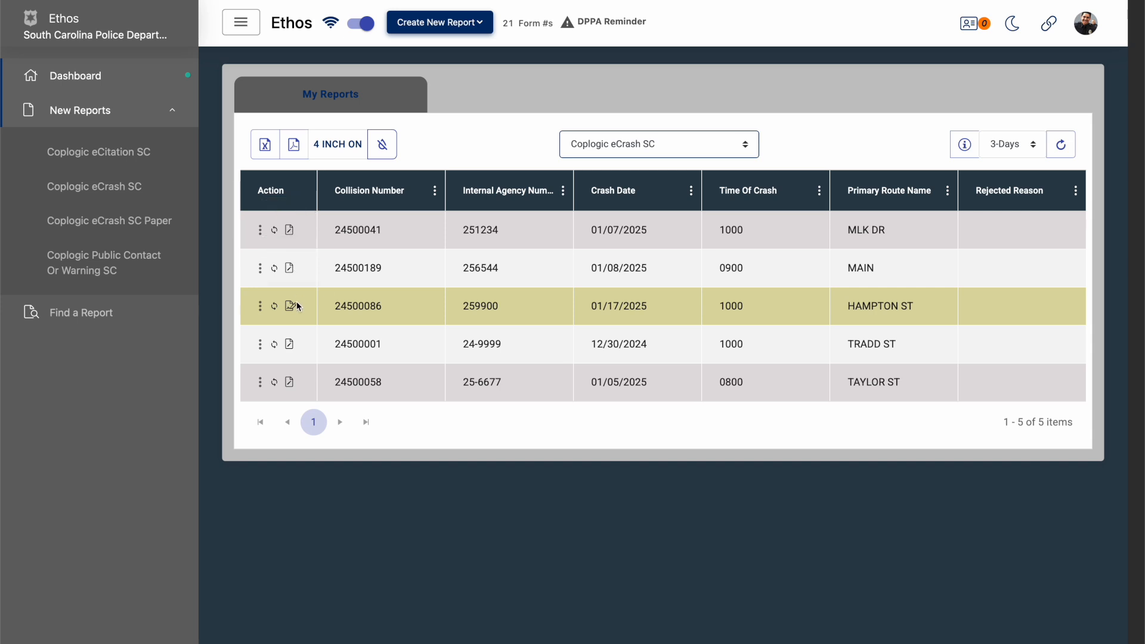
- Delete the MLK DR crash report dated 01/07/2025 and agree to archive it
{"action": "left_click", "coordinate": [264, 233]}
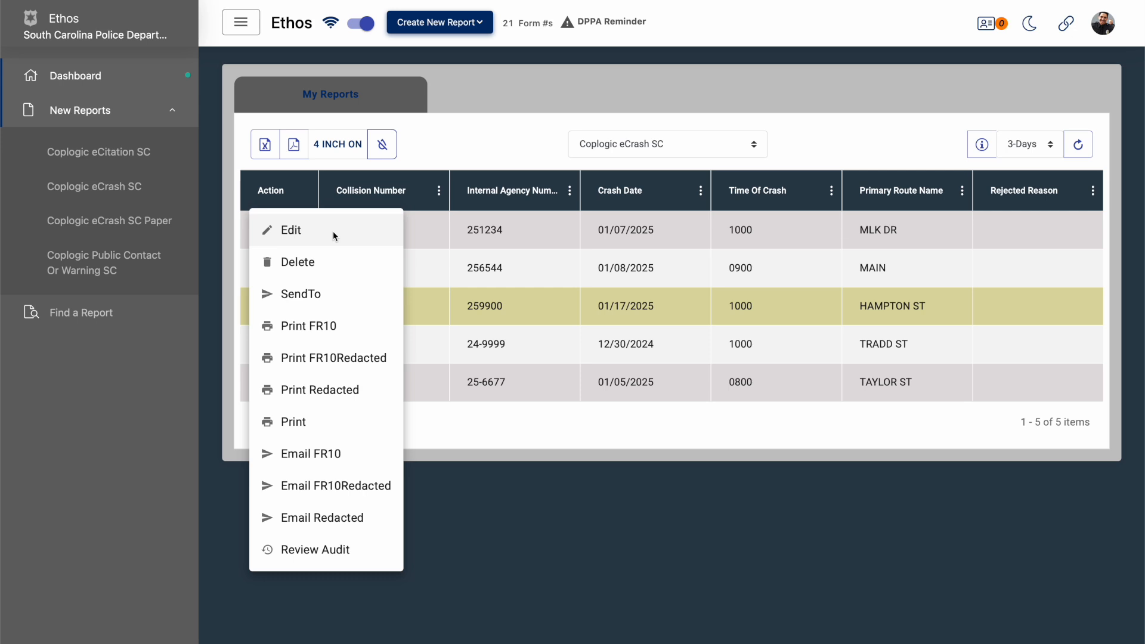
{"action": "left_click", "coordinate": [325, 262]}
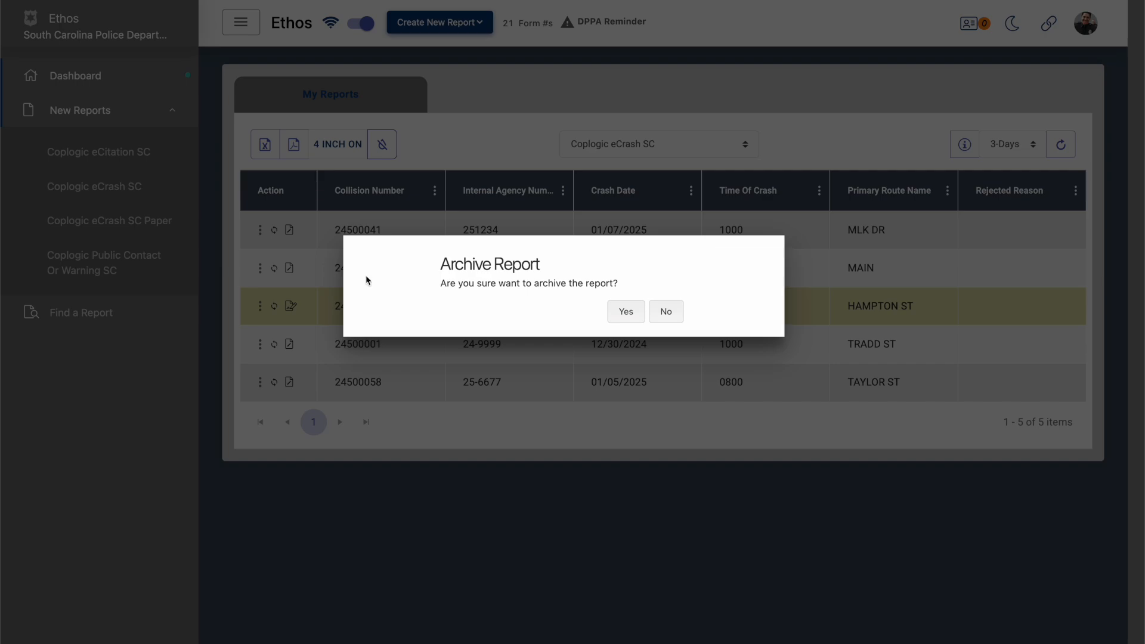
{"action": "left_click", "coordinate": [626, 308]}
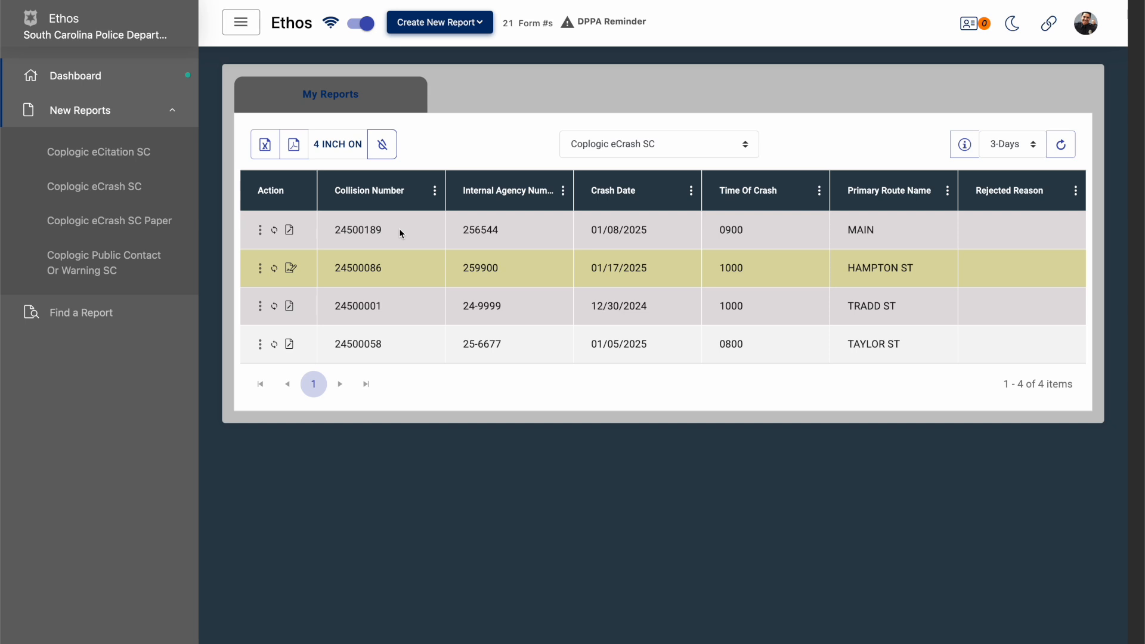
- Review the actions offered for the MAIN crash report dated 01/08/2025, without choosing one
{"action": "left_click", "coordinate": [260, 231]}
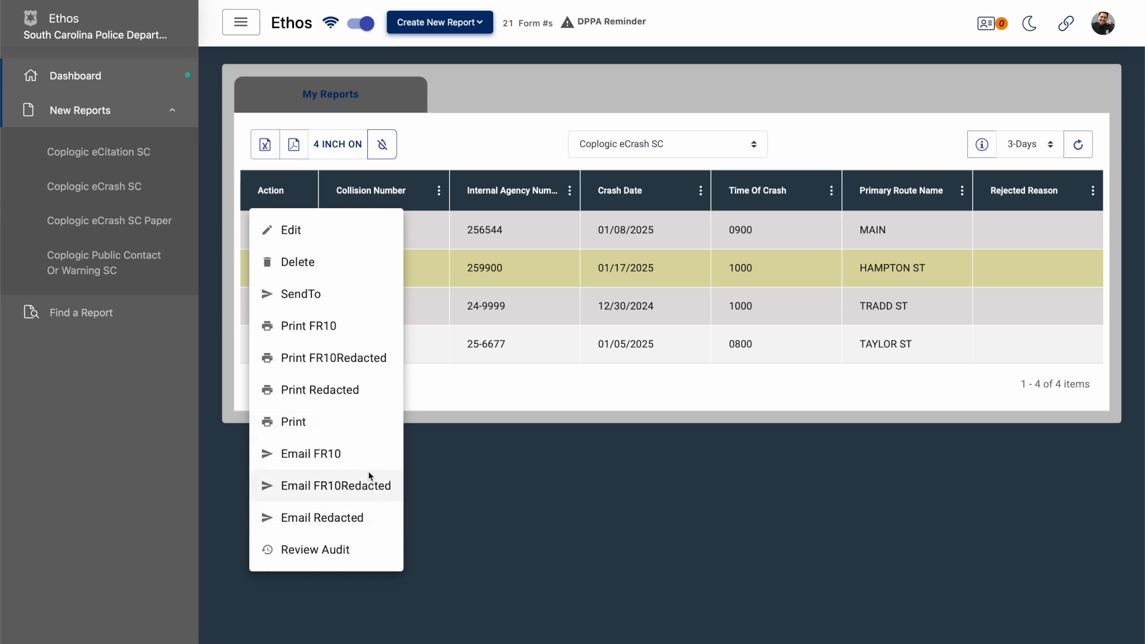
{"action": "left_click", "coordinate": [475, 471]}
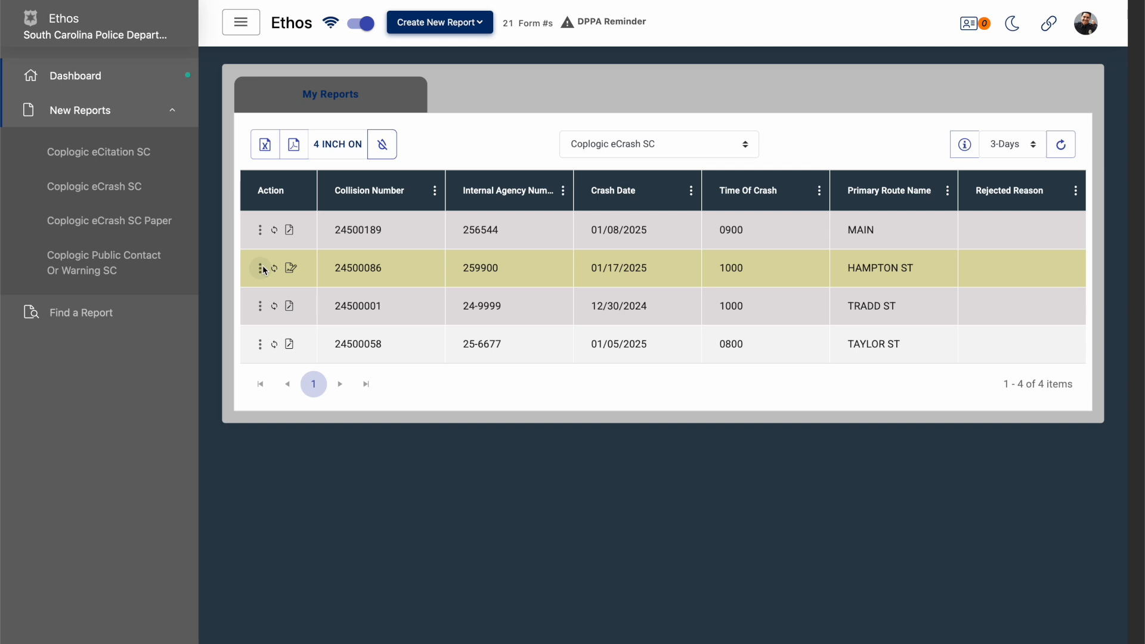
{"action": "left_click", "coordinate": [260, 230]}
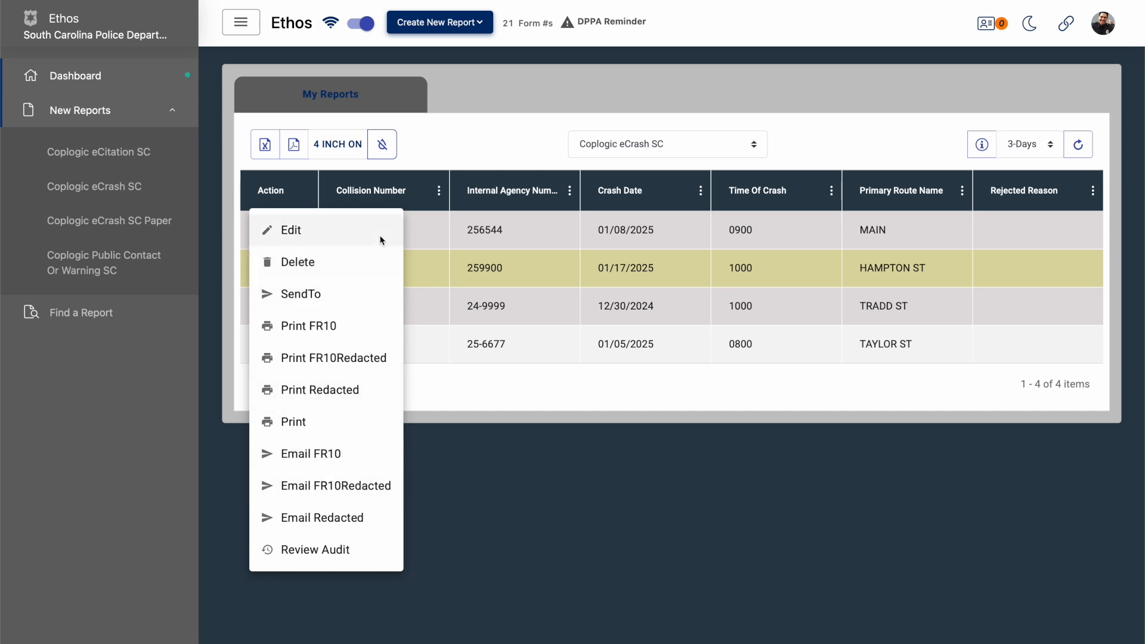
{"action": "left_click", "coordinate": [542, 475]}
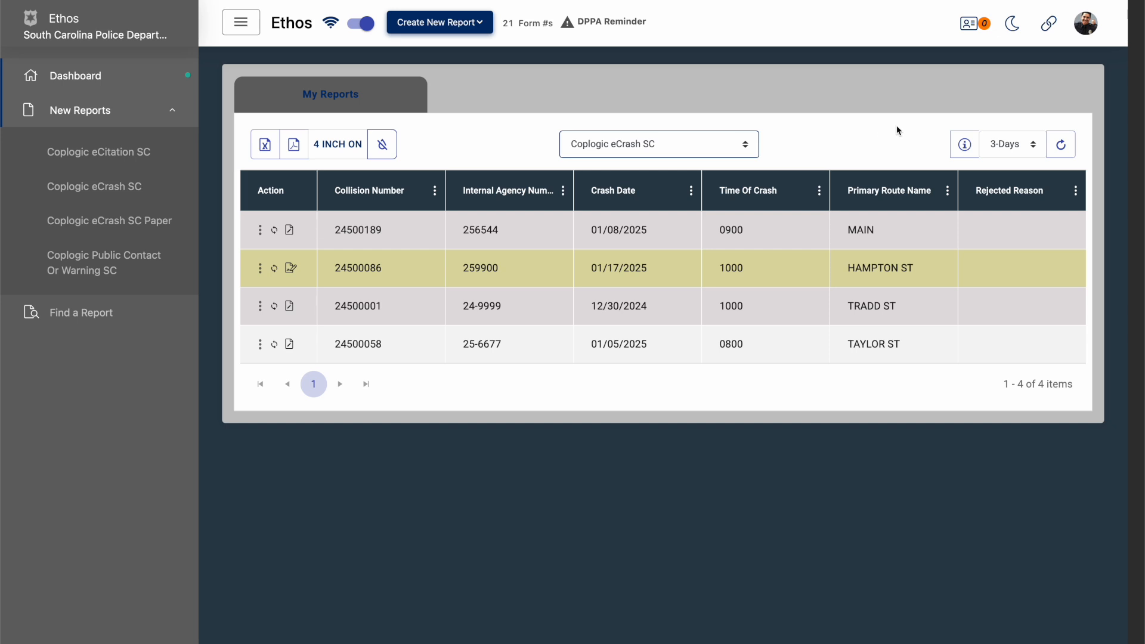
- Try out the night display mode and return to day mode
{"action": "left_click", "coordinate": [1012, 24]}
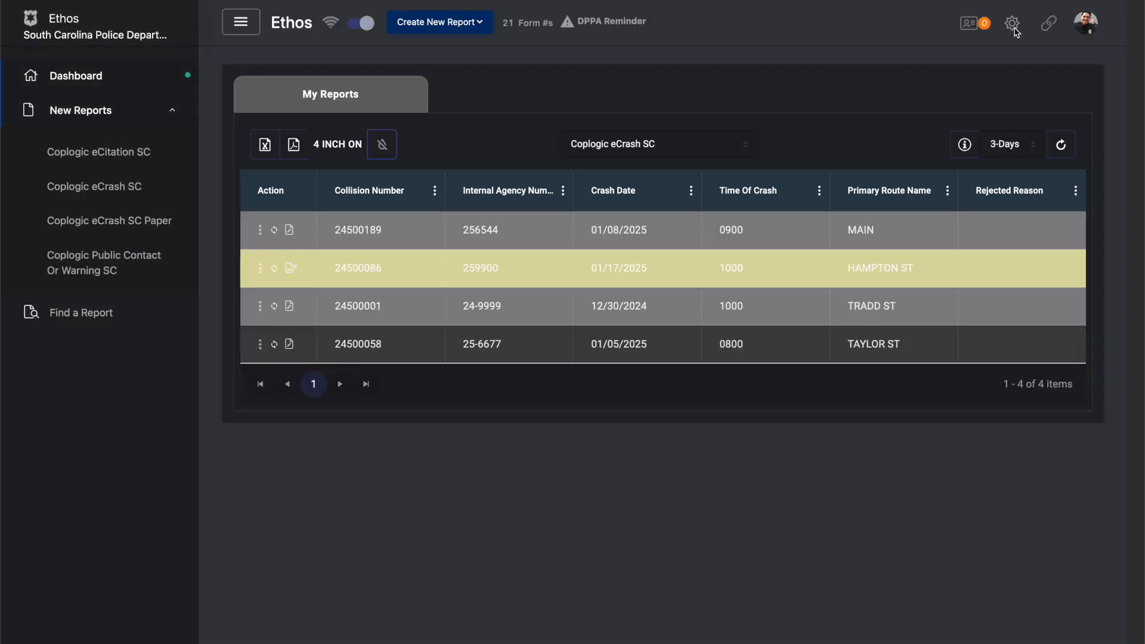
{"action": "left_click", "coordinate": [1014, 30]}
{"action": "left_click", "coordinate": [1014, 28]}
{"action": "left_click", "coordinate": [1014, 29]}
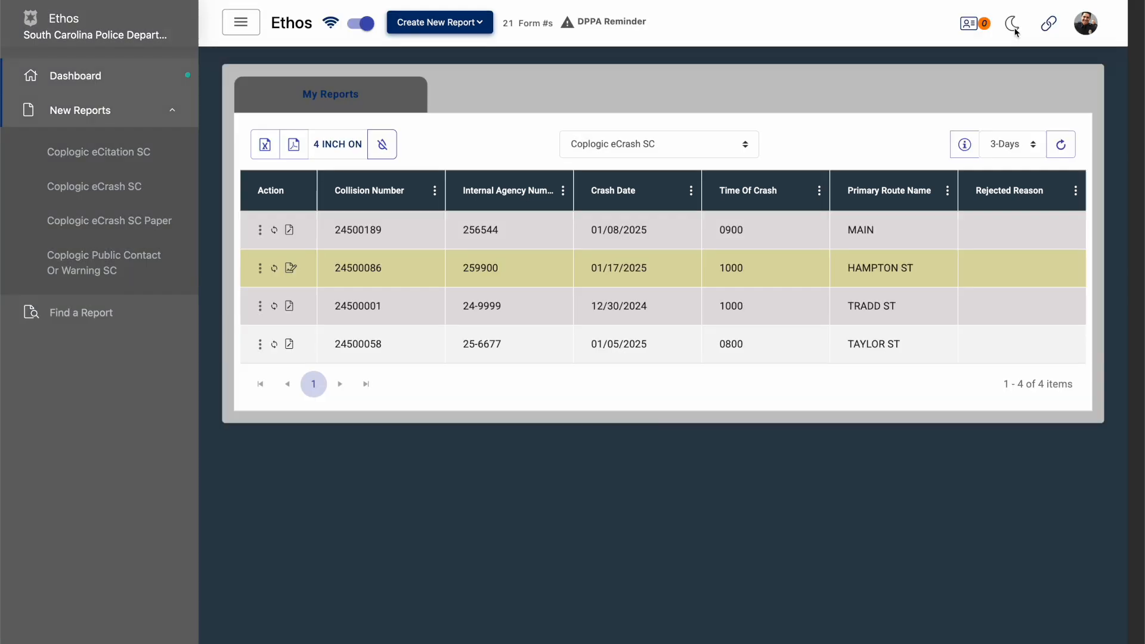
- Open the user settings and go through the general information, user defaults and signature sections
{"action": "left_click", "coordinate": [1087, 24]}
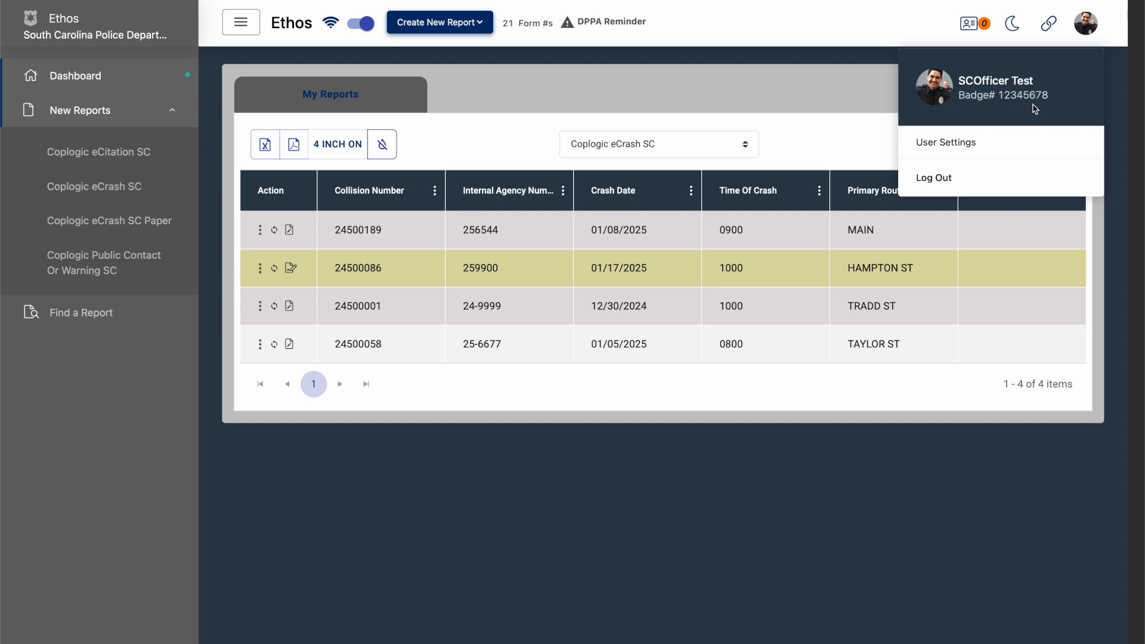
{"action": "left_click", "coordinate": [979, 146]}
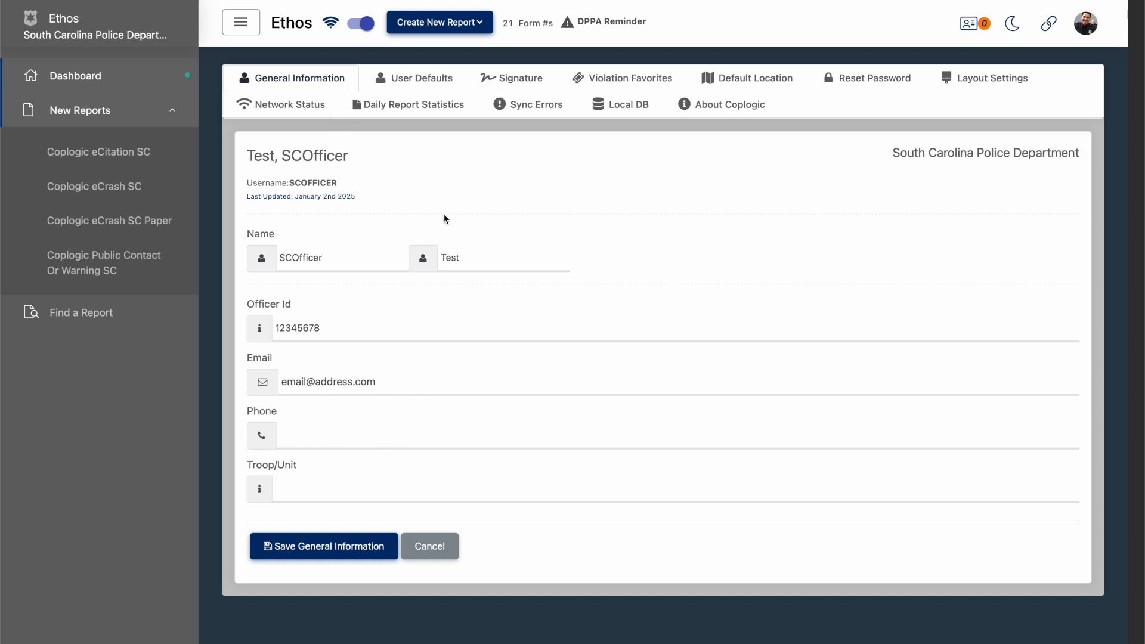
{"action": "left_click", "coordinate": [422, 86]}
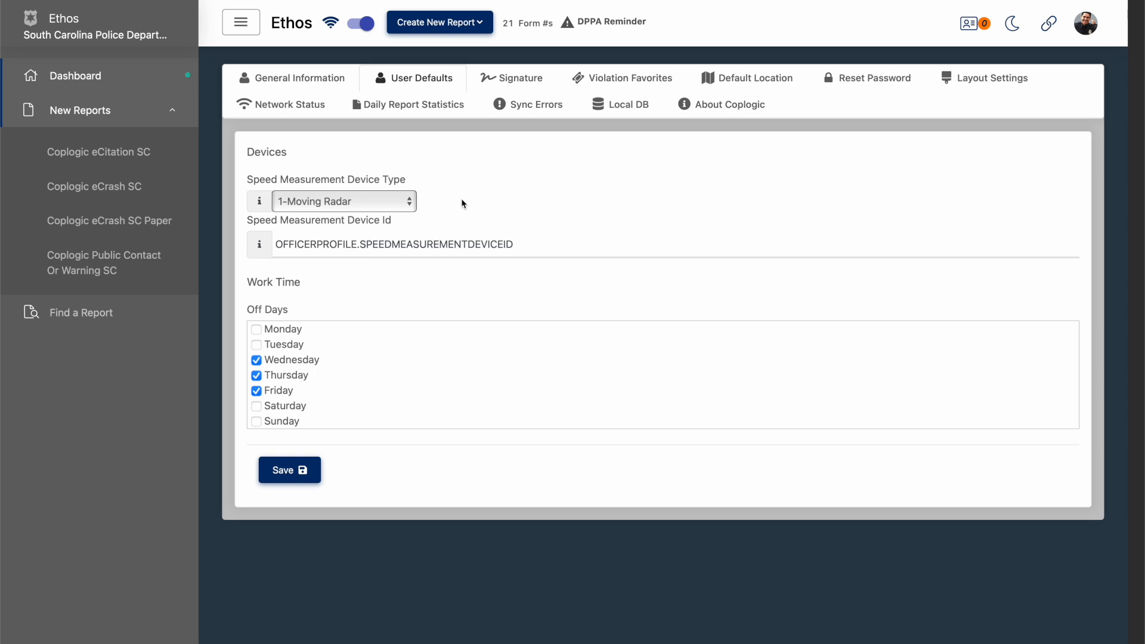
{"action": "left_click", "coordinate": [497, 82]}
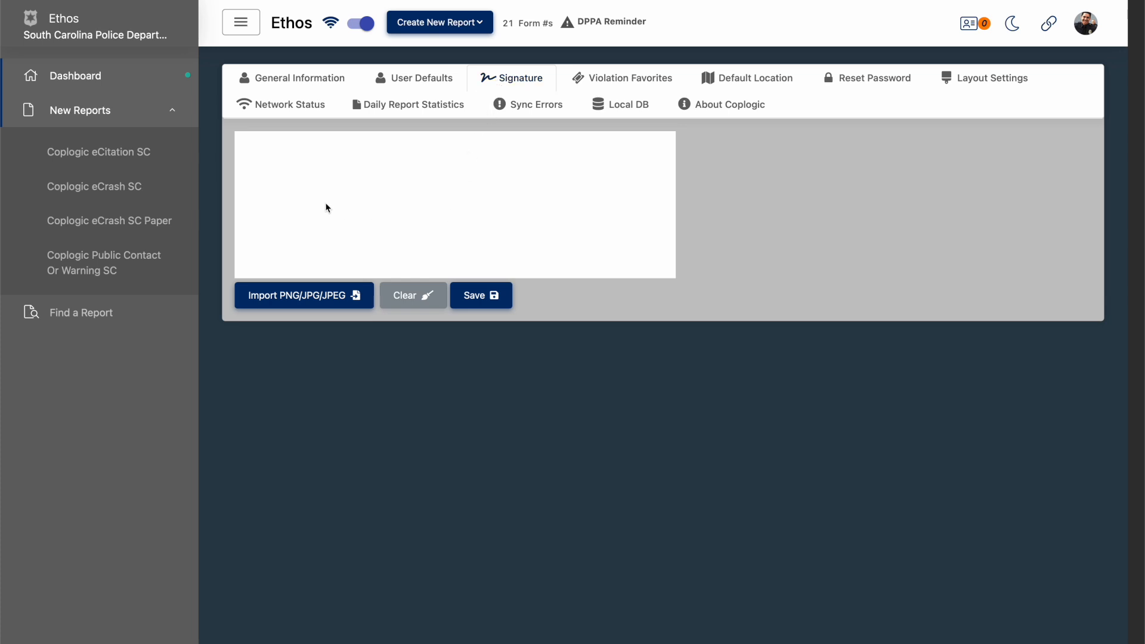
- Try a hand-drawn signature across the signature pad and clear it
{"action": "mouse_move", "coordinate": [254, 231]}
{"action": "left_mouse_down"}
{"action": "mouse_move", "coordinate": [291, 189]}
{"action": "mouse_move", "coordinate": [348, 223]}
{"action": "mouse_move", "coordinate": [480, 205]}
{"action": "mouse_move", "coordinate": [511, 184]}
{"action": "mouse_move", "coordinate": [552, 207]}
{"action": "mouse_move", "coordinate": [639, 192]}
{"action": "left_mouse_up"}
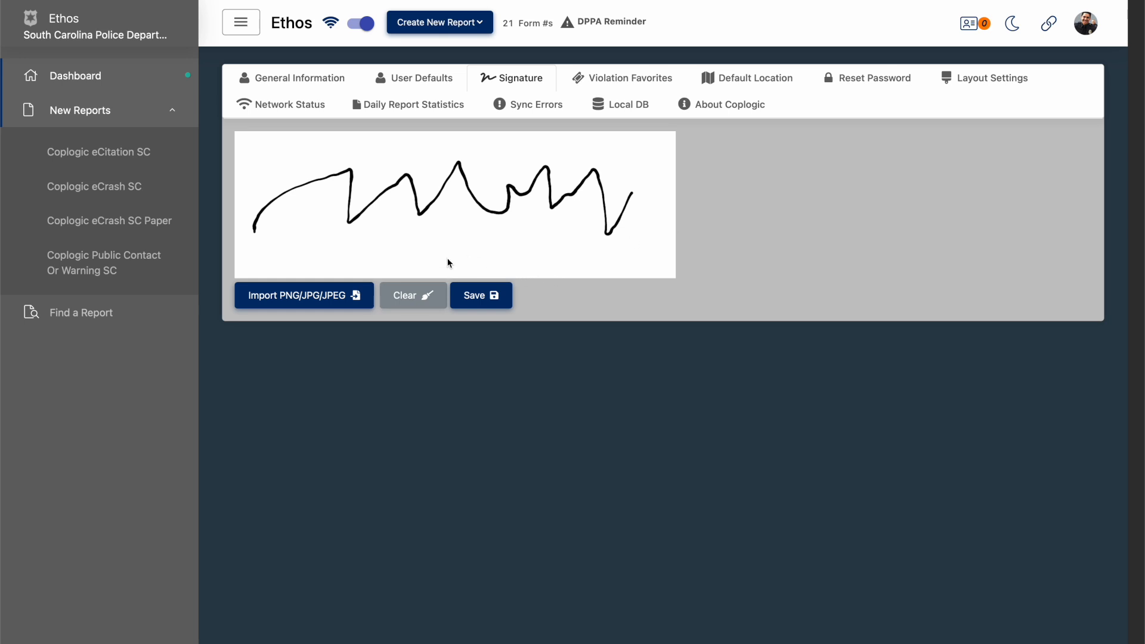
{"action": "left_click", "coordinate": [419, 295]}
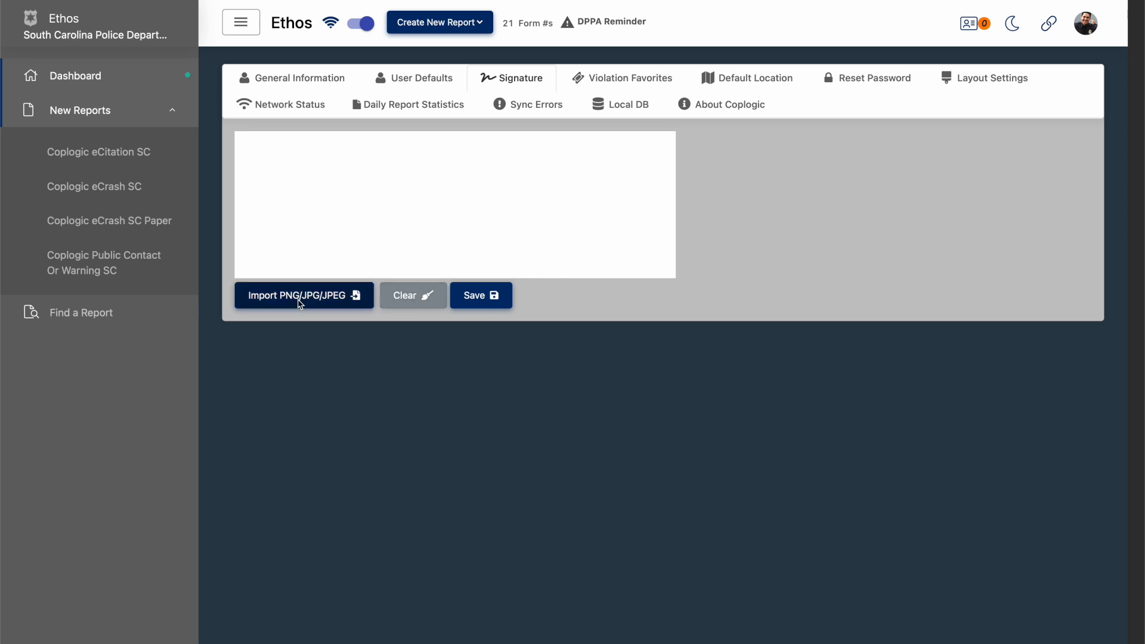
- Import signature.png from the Ethos Materials folder as the officer's signature and save it
{"action": "left_click", "coordinate": [300, 301]}
{"action": "left_click", "coordinate": [396, 295]}
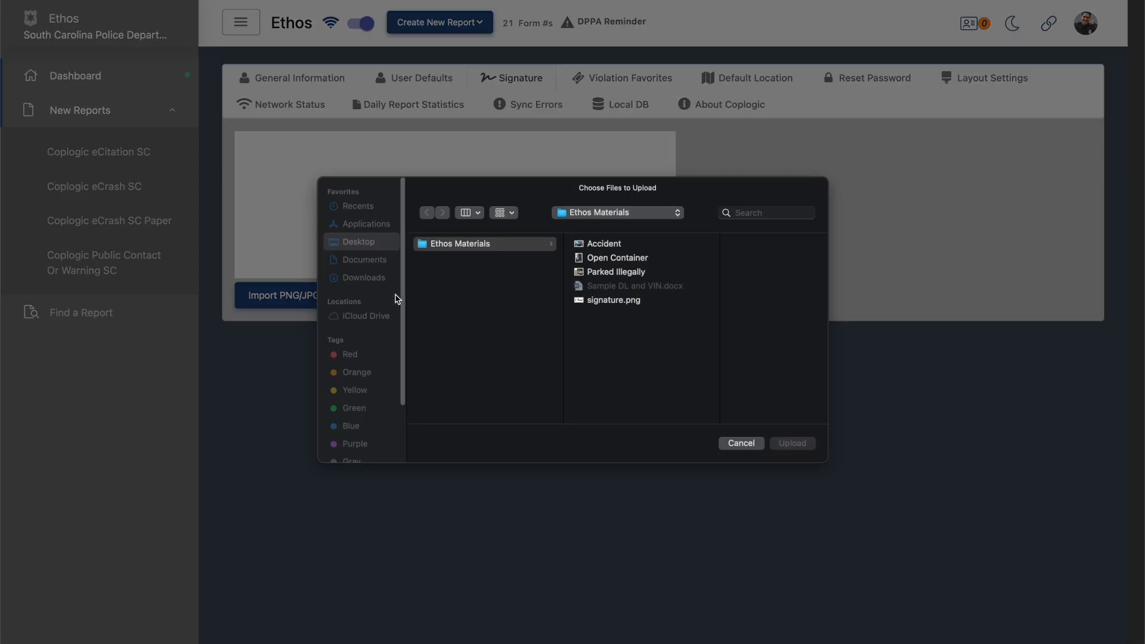
{"action": "left_click", "coordinate": [611, 302]}
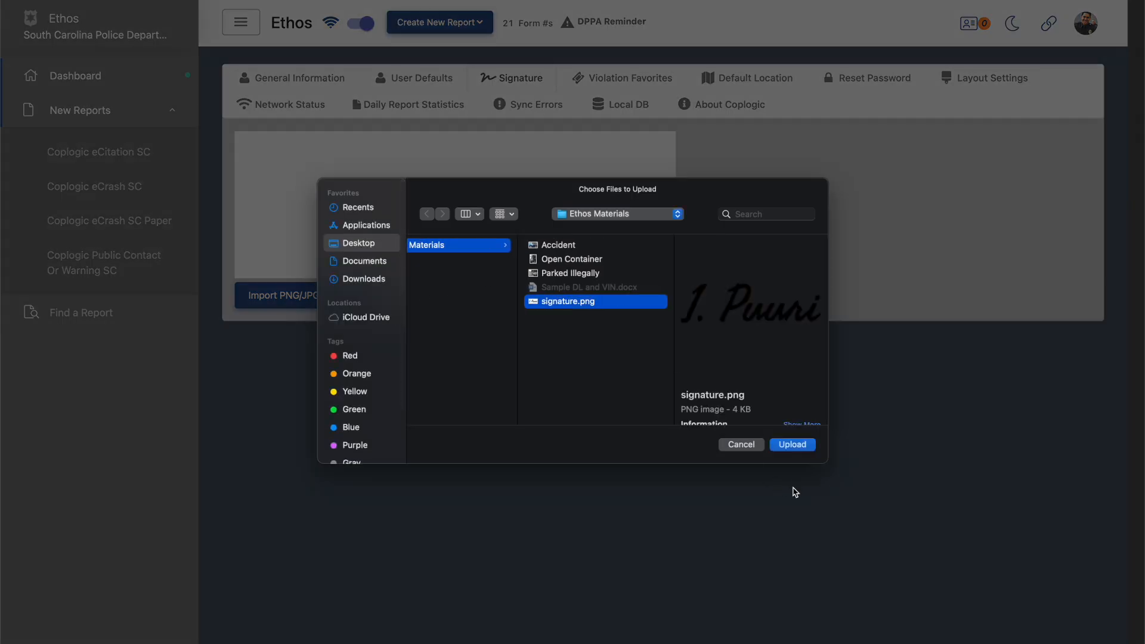
{"action": "left_click", "coordinate": [796, 451]}
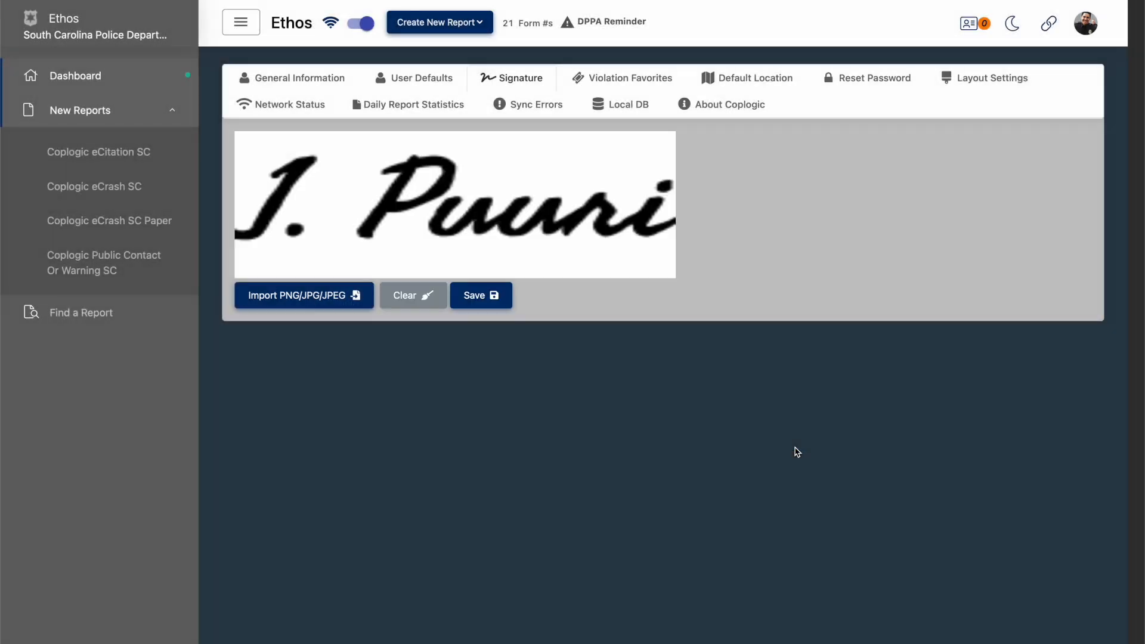
{"action": "left_click", "coordinate": [490, 297]}
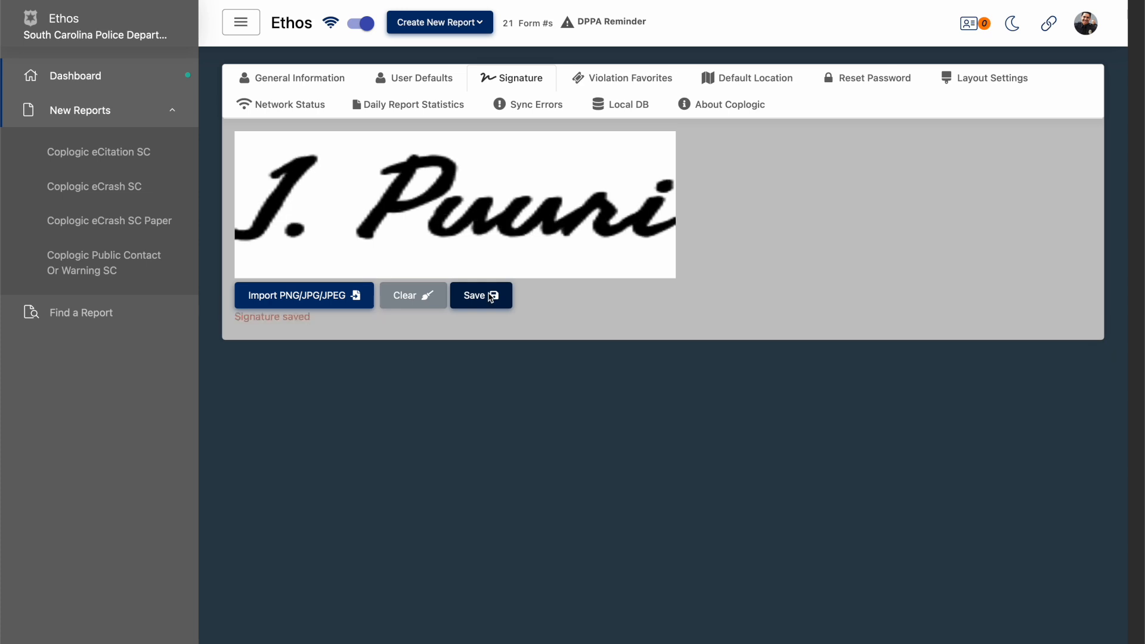
- Open the violation favorites and look through the first page of violations down to its end
{"action": "left_click", "coordinate": [627, 77]}
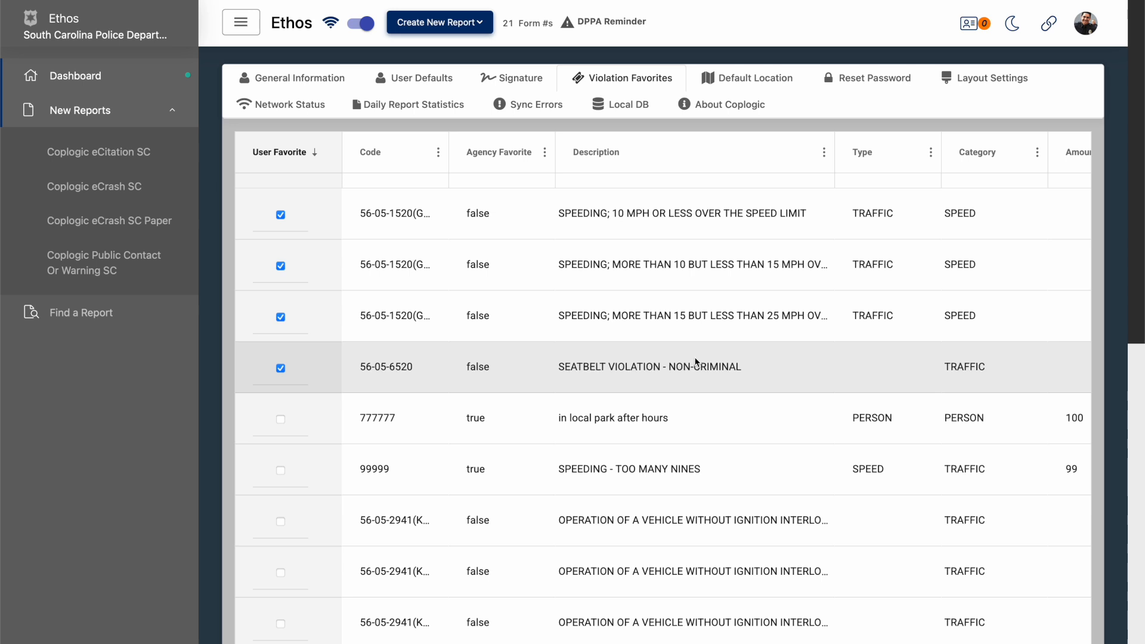
{"action": "scroll", "coordinate": [695, 361], "scroll_direction": "down", "scroll_amount": 1}
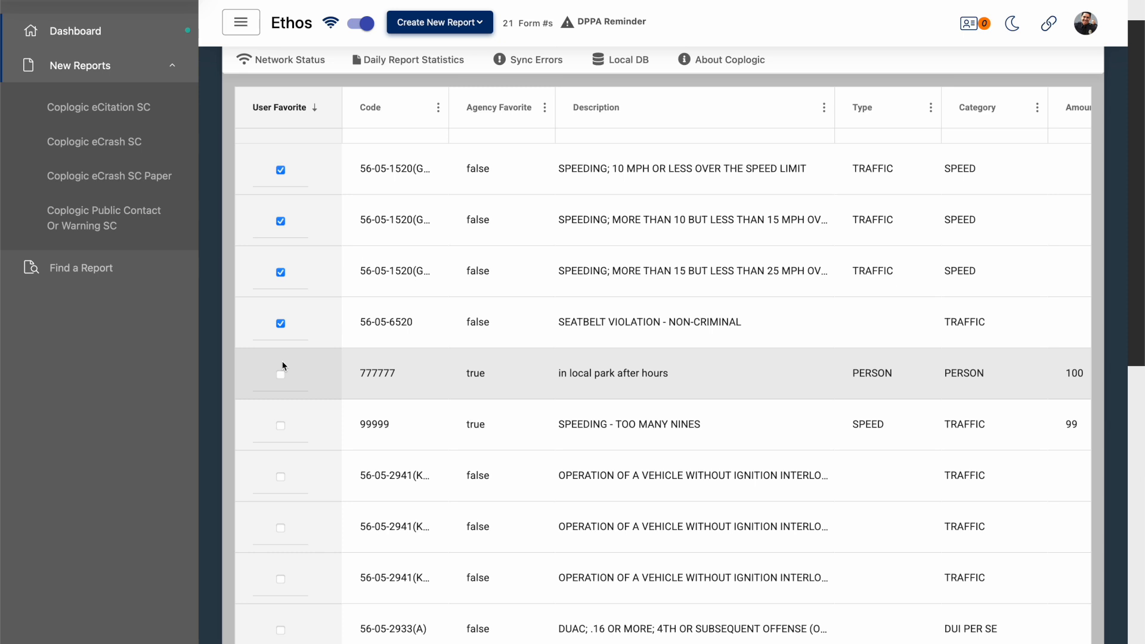
{"action": "scroll", "coordinate": [283, 366], "scroll_direction": "up", "scroll_amount": 1}
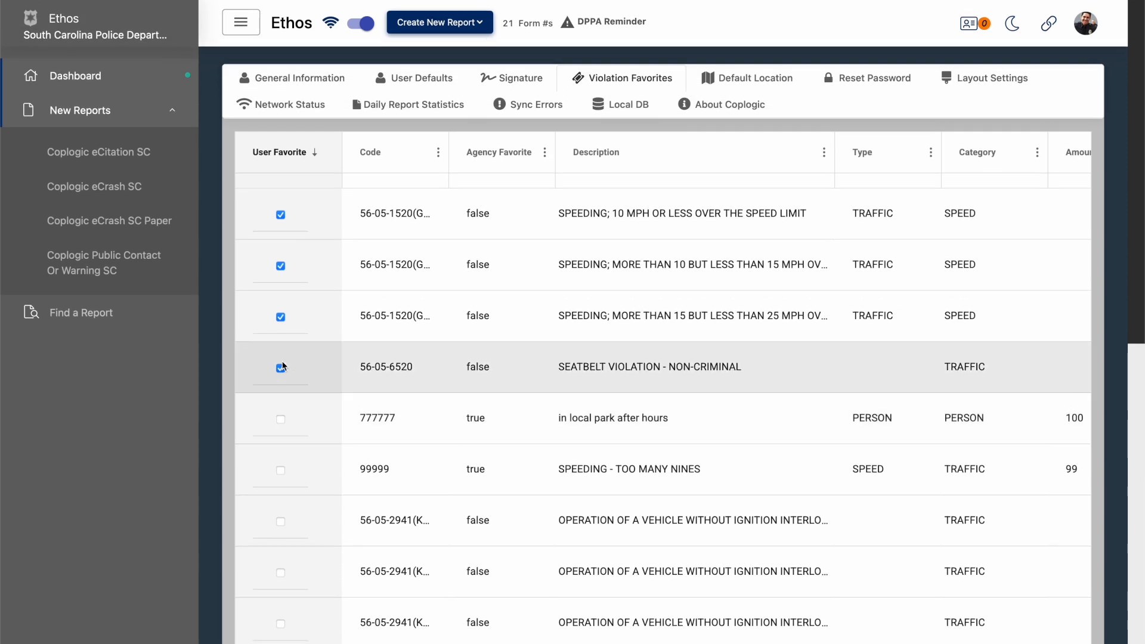
{"action": "scroll", "coordinate": [283, 366], "scroll_direction": "down", "scroll_amount": 10}
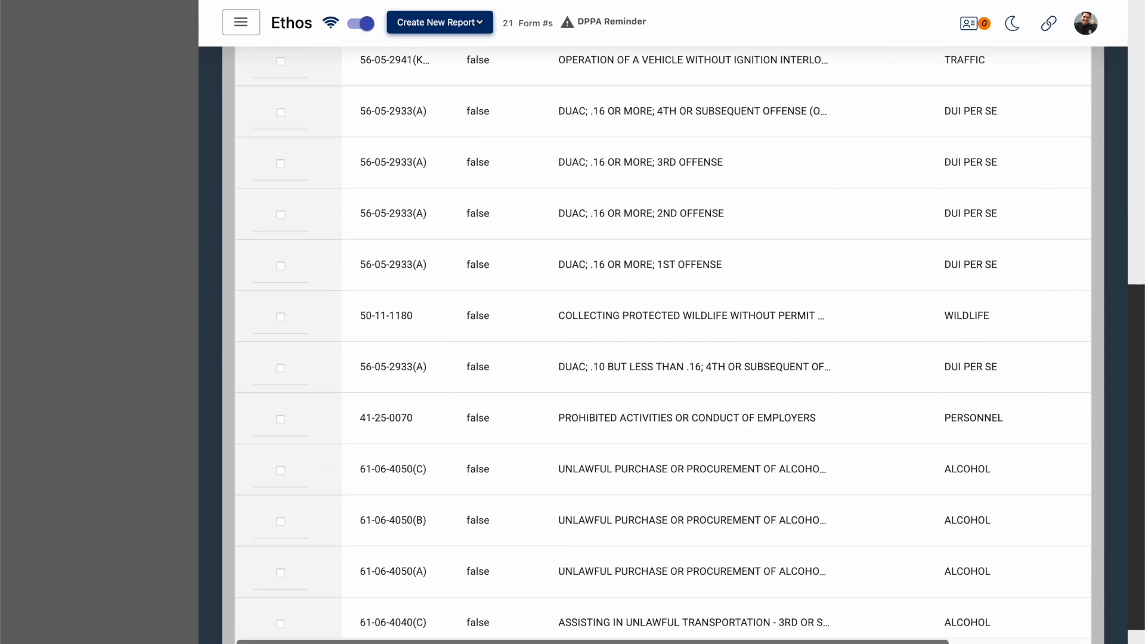
{"action": "scroll", "coordinate": [950, 592], "scroll_direction": "down", "scroll_amount": 1}
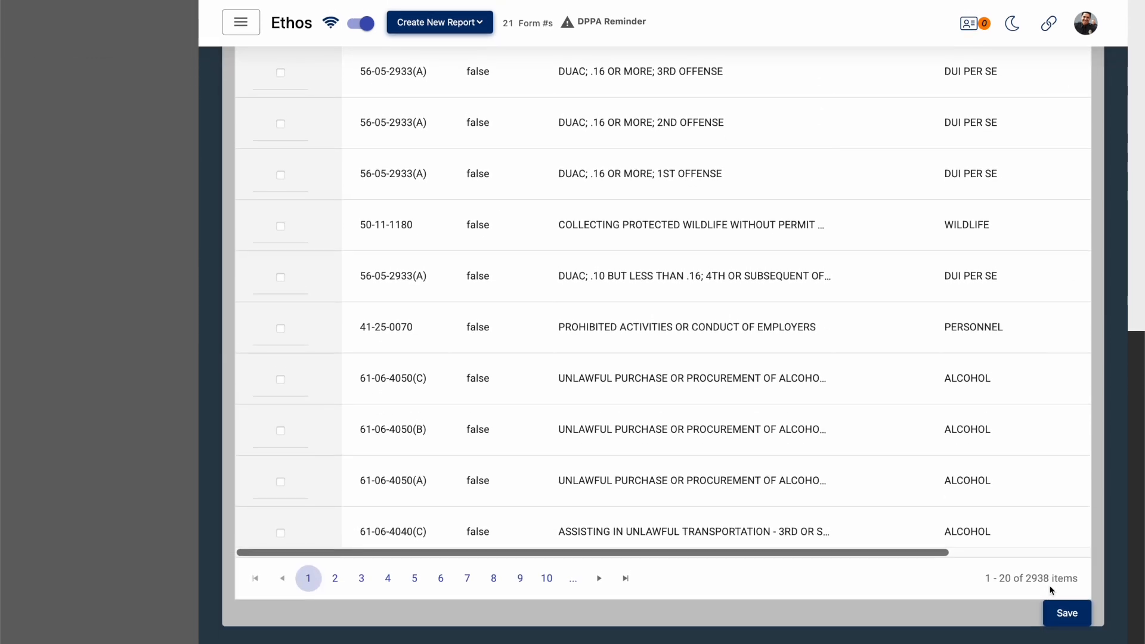
{"action": "scroll", "coordinate": [817, 618], "scroll_direction": "up", "scroll_amount": 12}
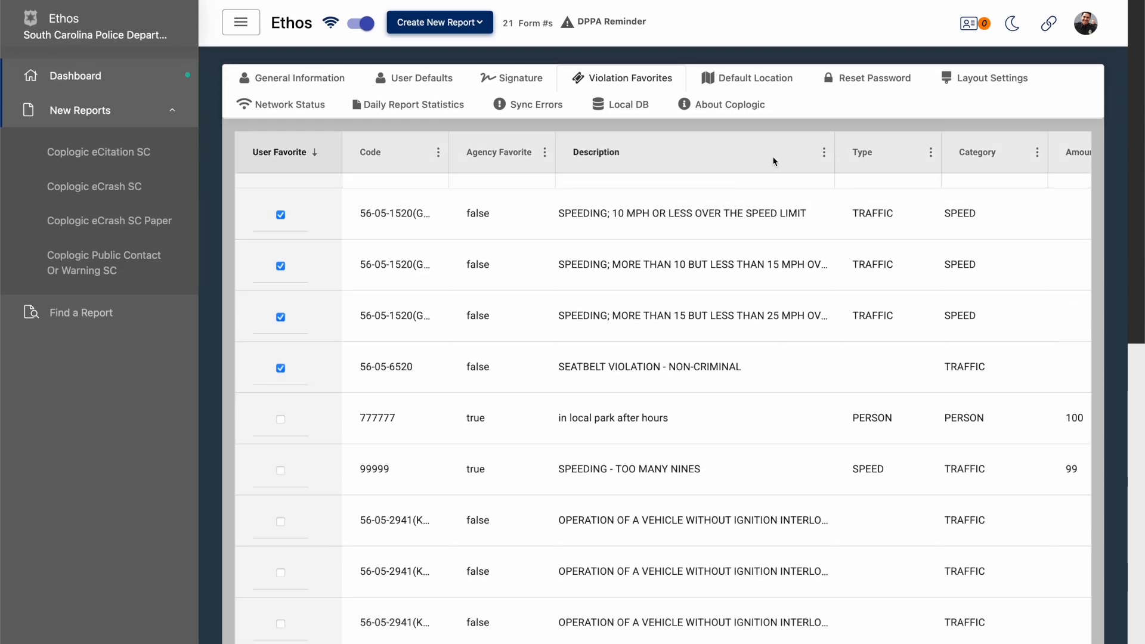
- Filter the violations to those whose description contains "alcohol"
{"action": "left_click", "coordinate": [823, 153]}
{"action": "left_click", "coordinate": [856, 244]}
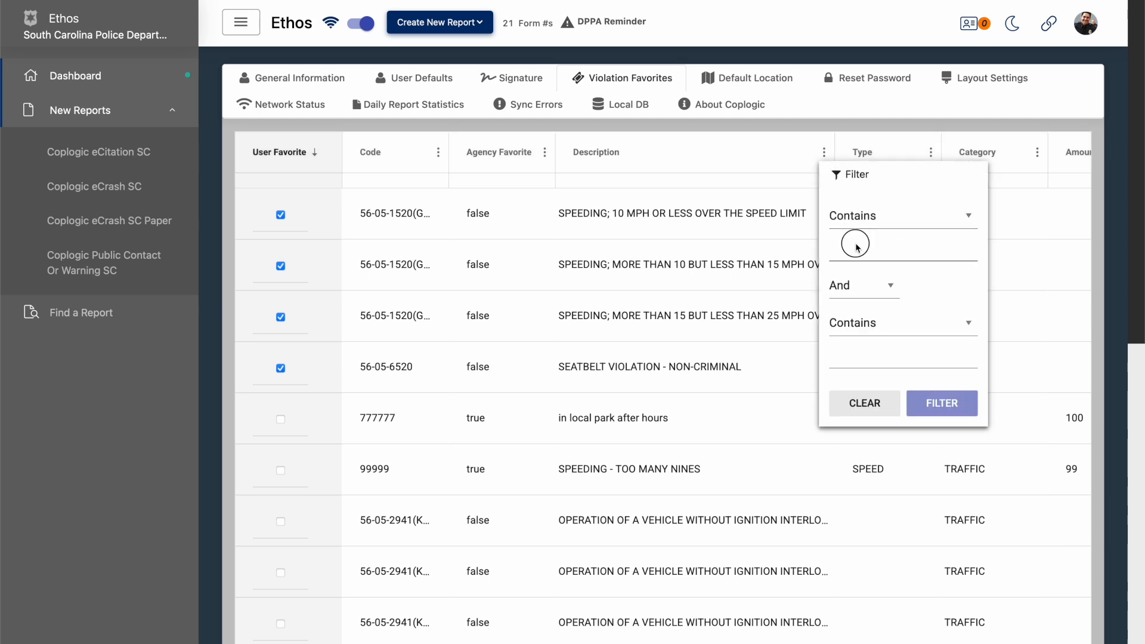
{"action": "type", "text": "alcohol"}
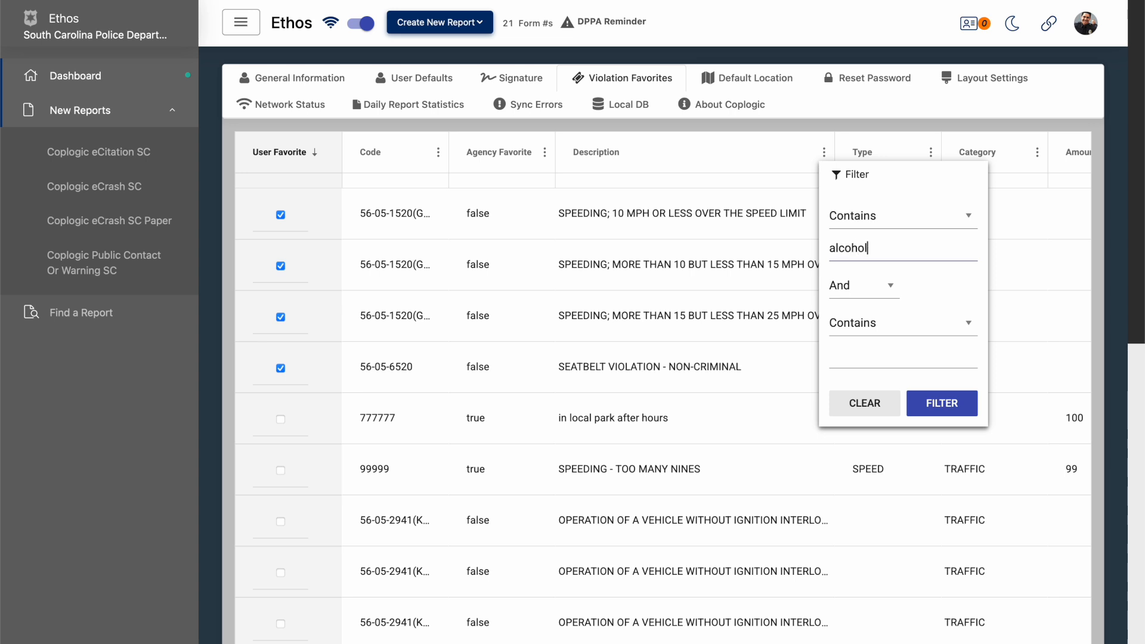
{"action": "left_click", "coordinate": [933, 399]}
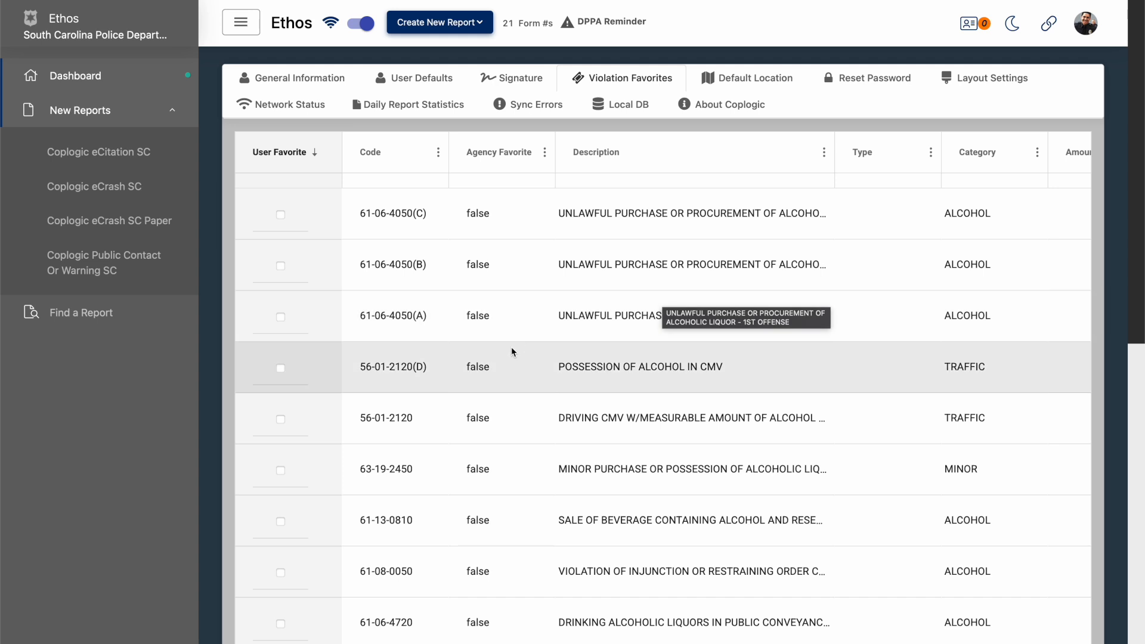
- Mark POSSESSION OF ALCOHOL IN CMV as a user favorite, clear the description filter and save the violation favorites
{"action": "left_click", "coordinate": [280, 367]}
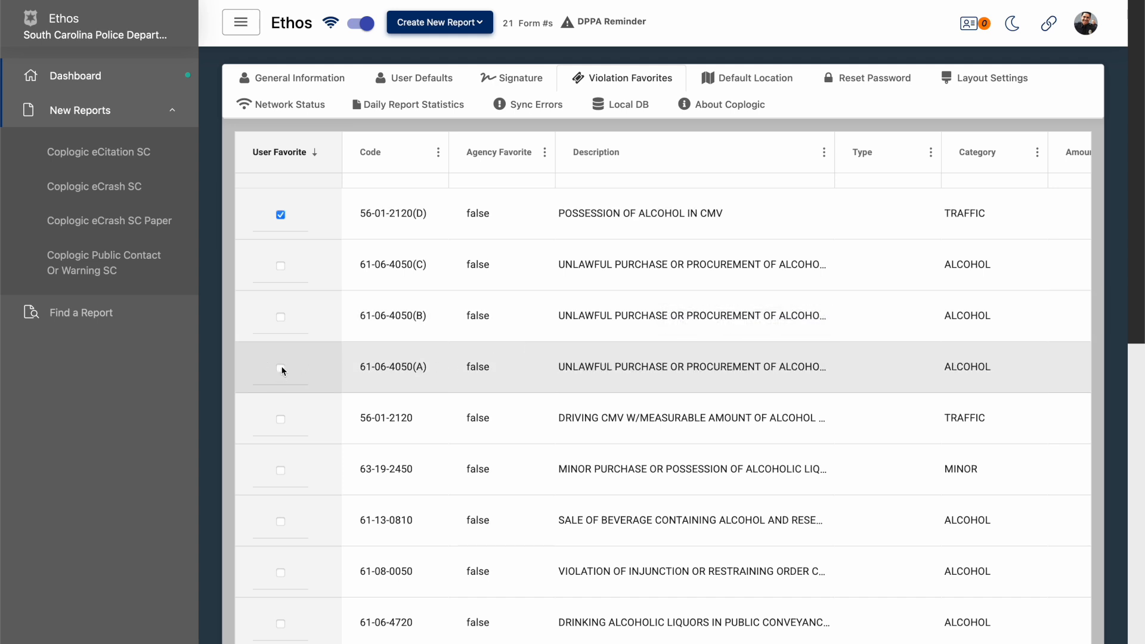
{"action": "left_click", "coordinate": [824, 152]}
{"action": "right_click", "coordinate": [845, 403]}
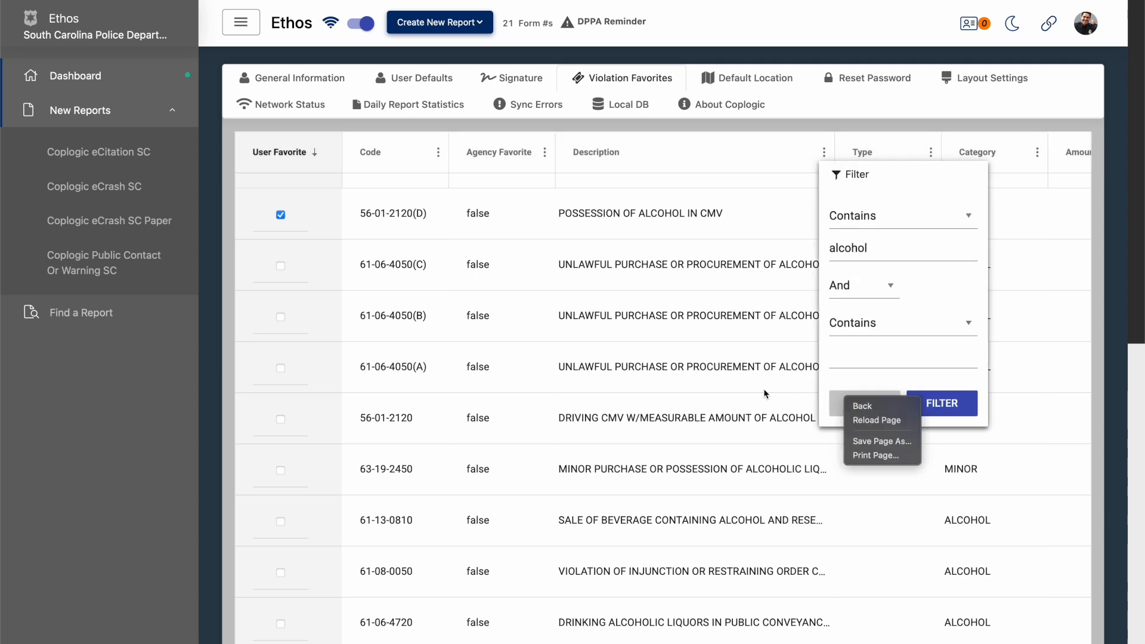
{"action": "left_click", "coordinate": [843, 411]}
{"action": "left_click", "coordinate": [863, 403]}
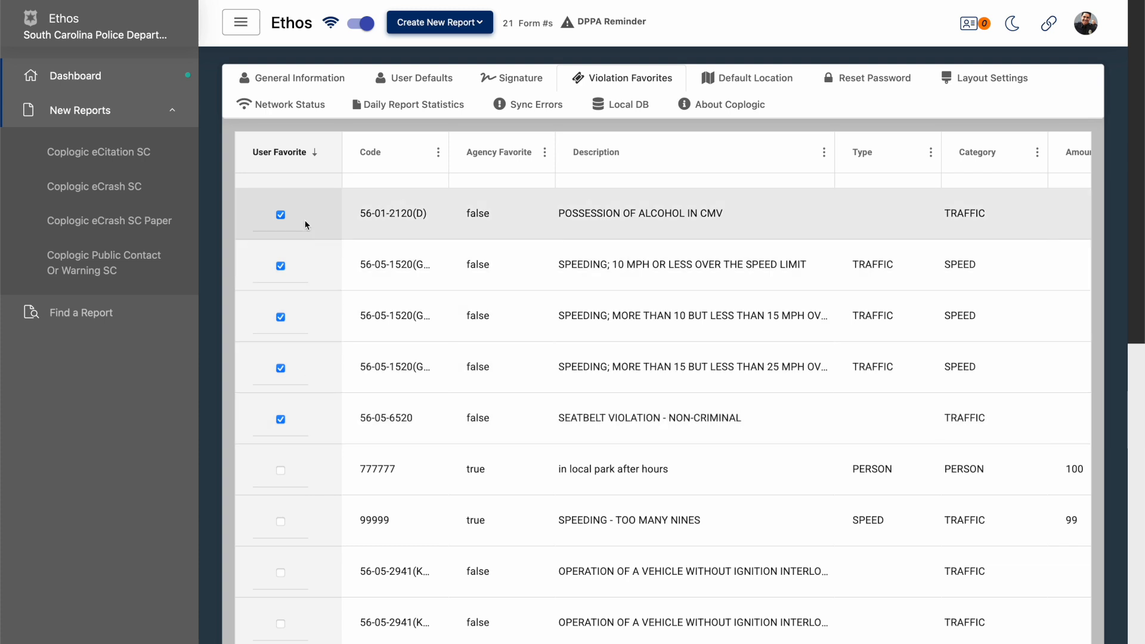
{"action": "scroll", "coordinate": [305, 222], "scroll_direction": "down", "scroll_amount": 10}
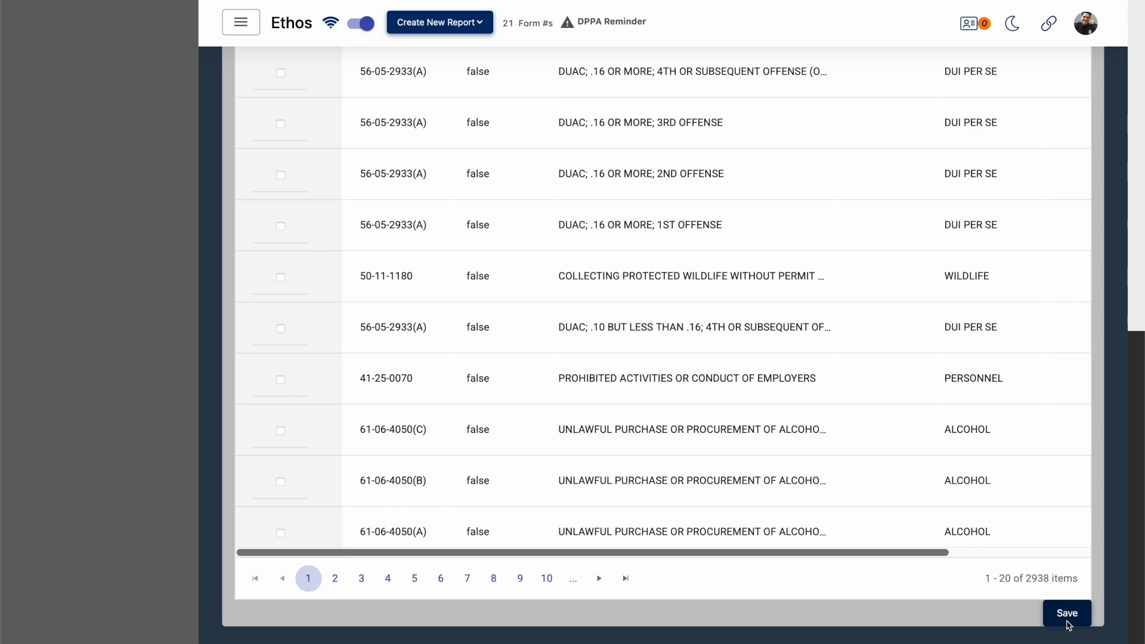
{"action": "left_click", "coordinate": [1067, 620]}
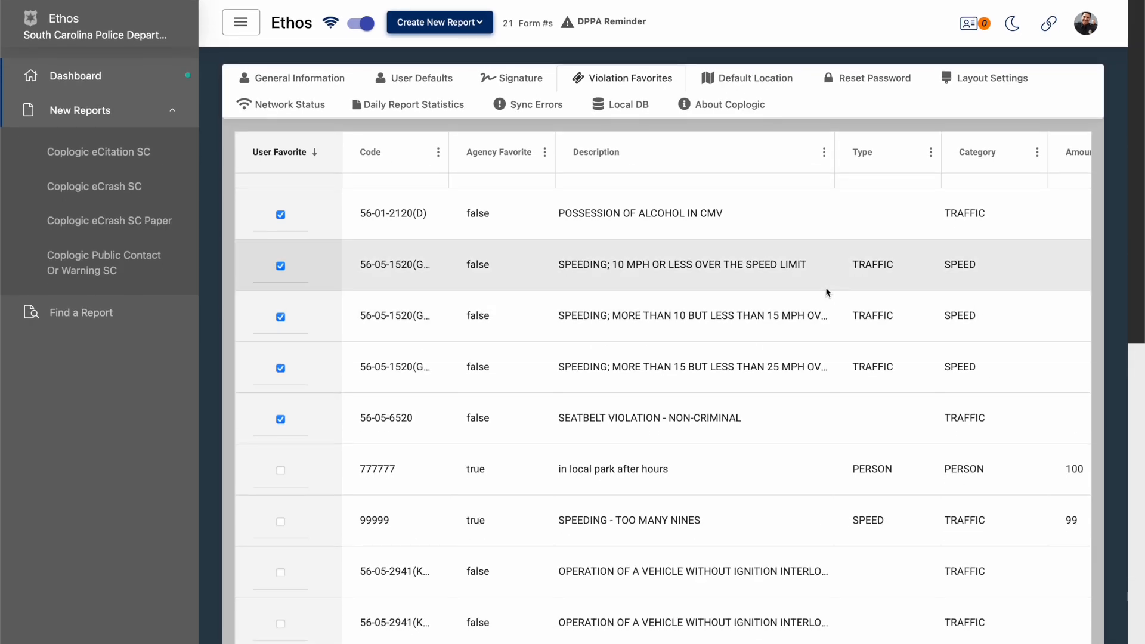
- Set the default location map to a view one level further out around Columbia and save it
{"action": "left_click", "coordinate": [756, 80]}
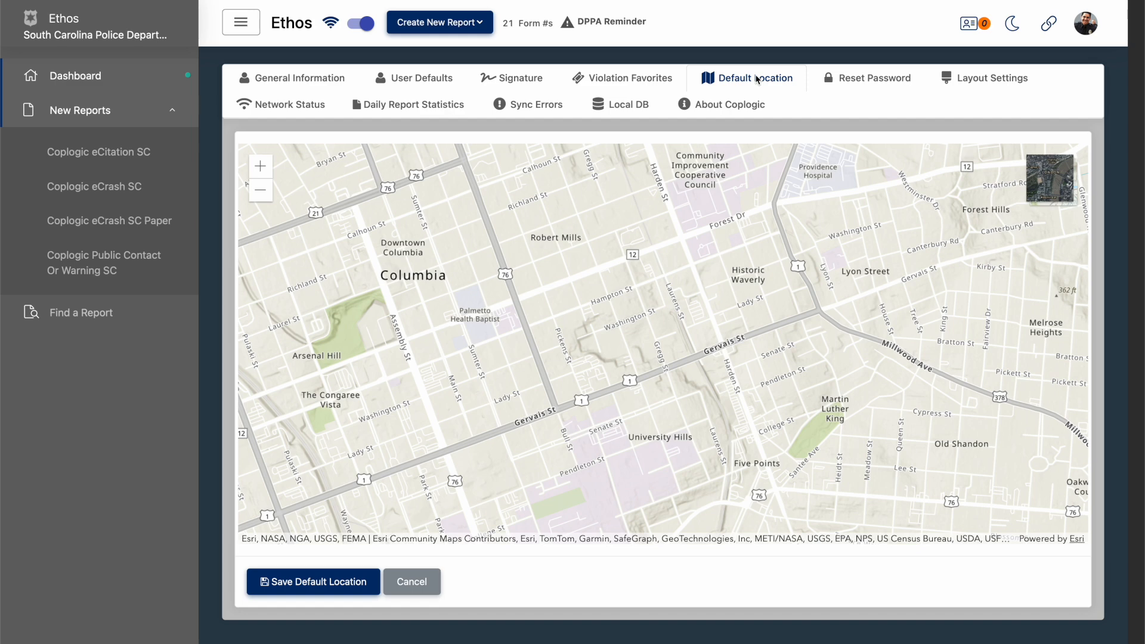
{"action": "left_click_drag", "start_coordinate": [629, 288], "coordinate": [725, 338]}
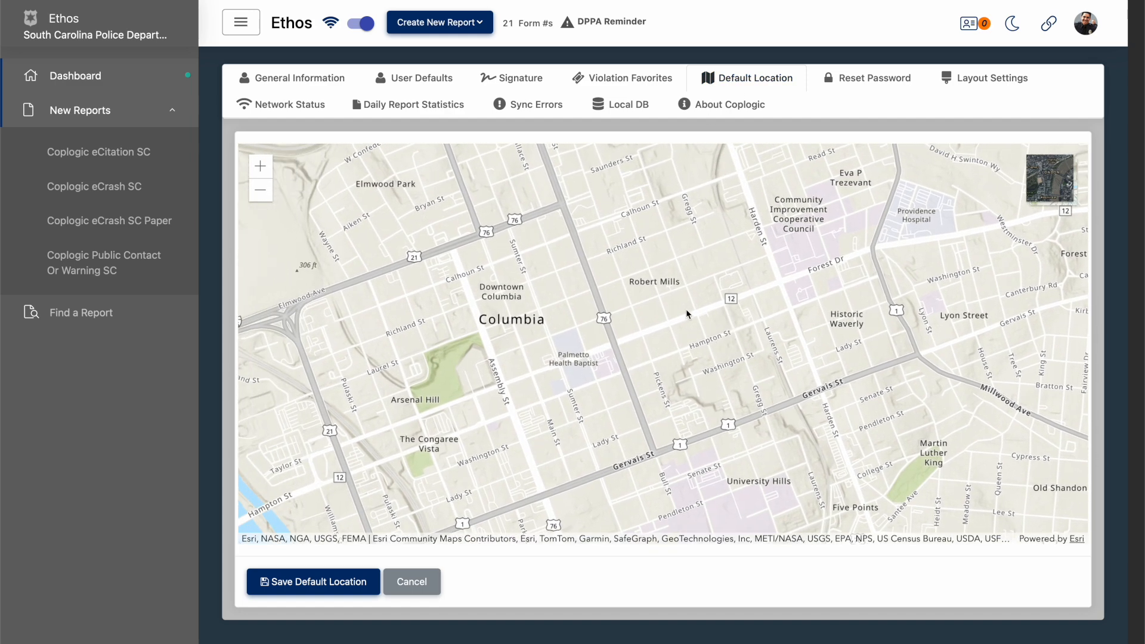
{"action": "left_click", "coordinate": [260, 190]}
{"action": "left_click_drag", "start_coordinate": [637, 355], "coordinate": [581, 354]}
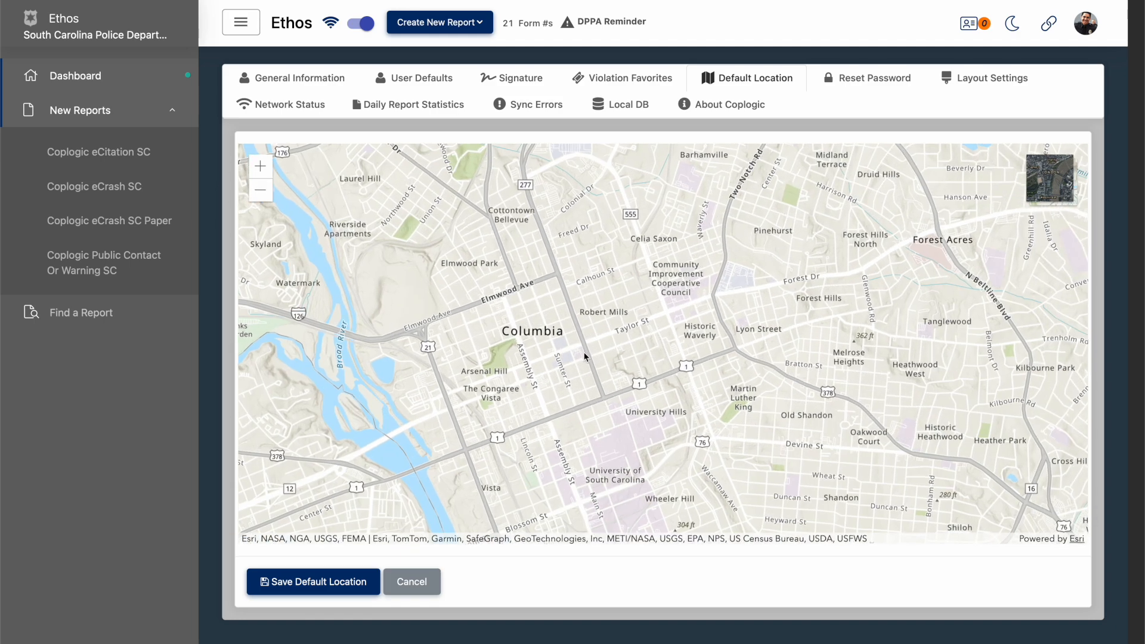
{"action": "left_click", "coordinate": [332, 582]}
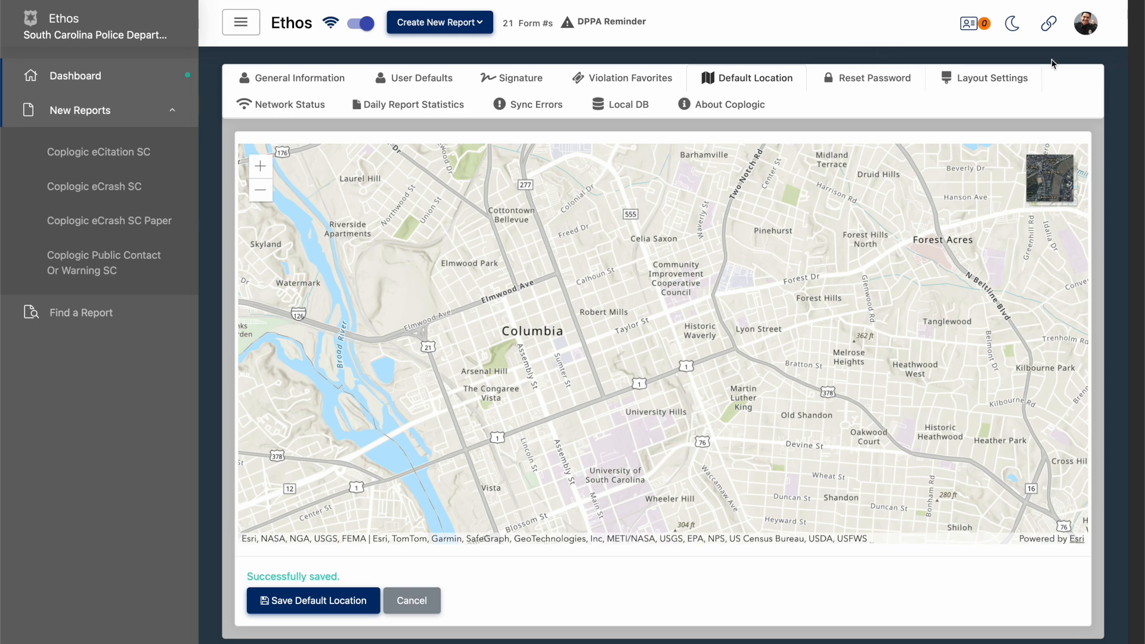
- Look over the layout settings and return to the dashboard
{"action": "left_click", "coordinate": [997, 70]}
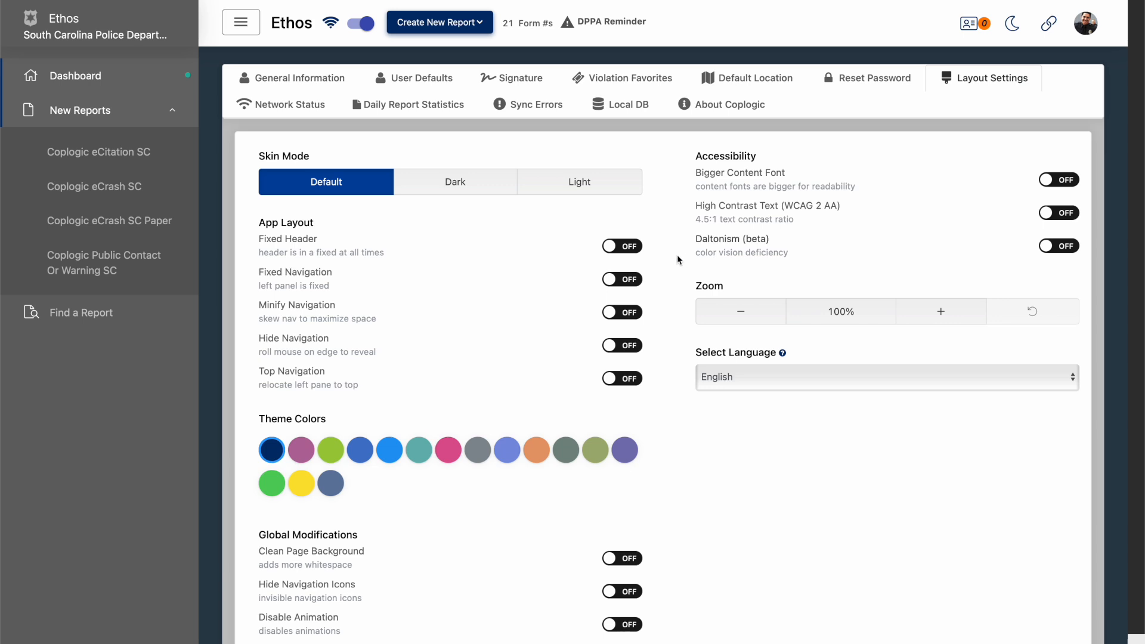
{"action": "left_click", "coordinate": [134, 70]}
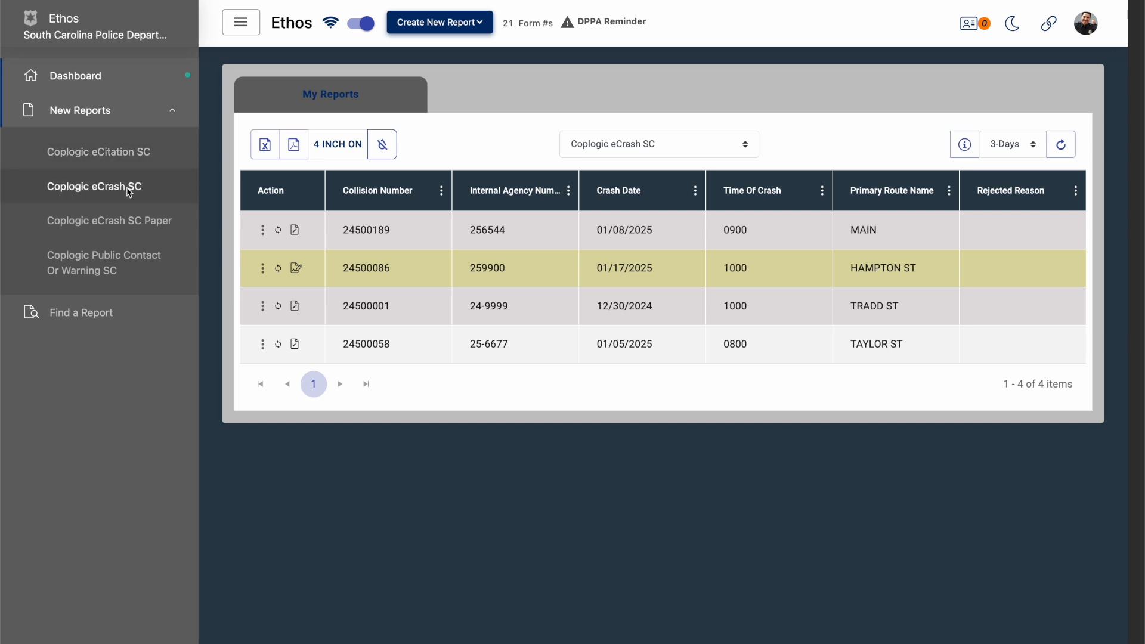
- Create a new Coplogic eCrash SC report
{"action": "left_click", "coordinate": [133, 121]}
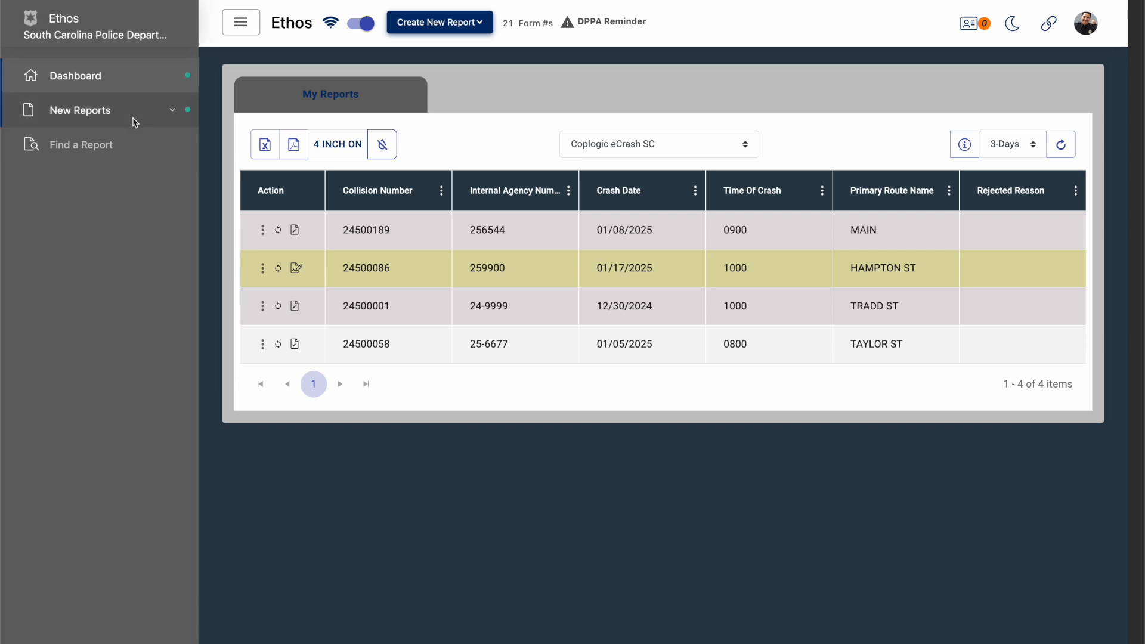
{"action": "left_click", "coordinate": [133, 121]}
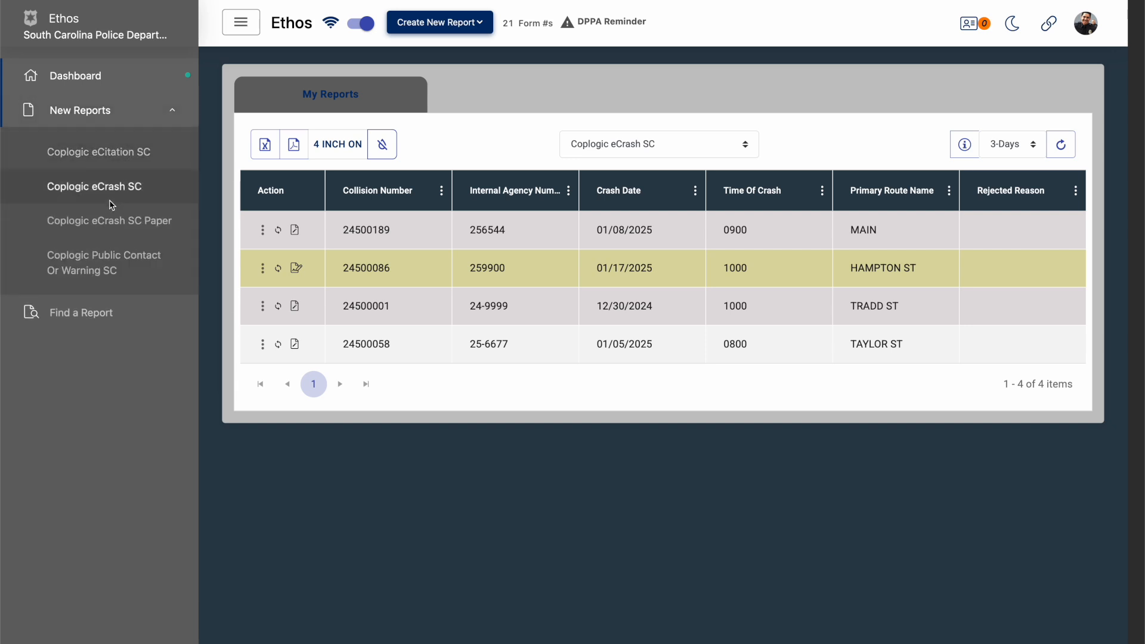
{"action": "left_click", "coordinate": [479, 27]}
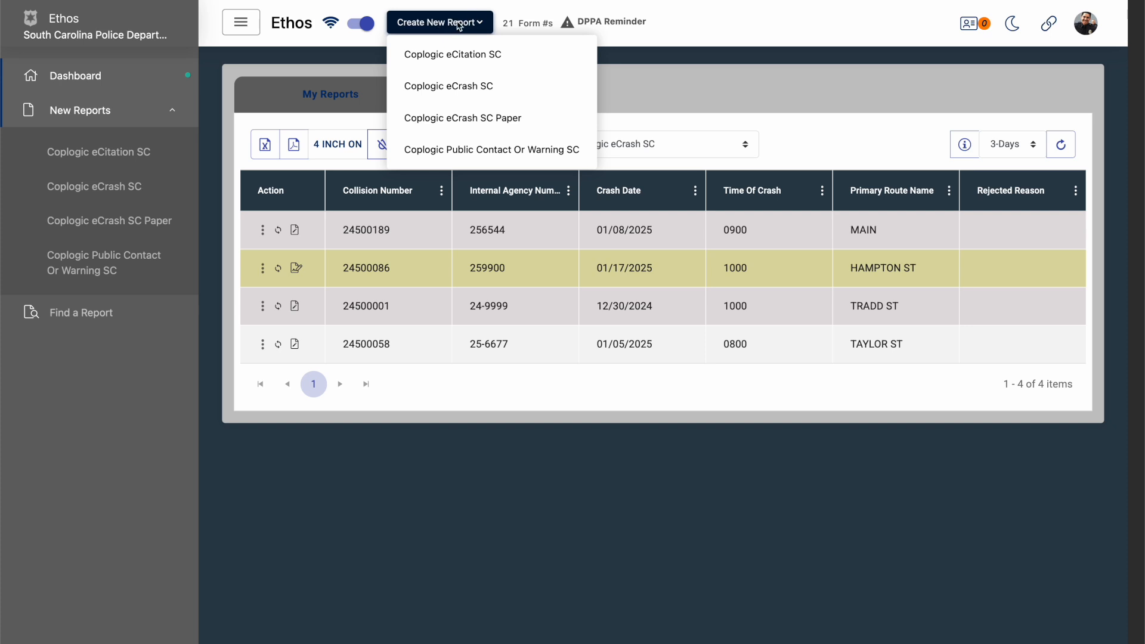
{"action": "left_click", "coordinate": [441, 85]}
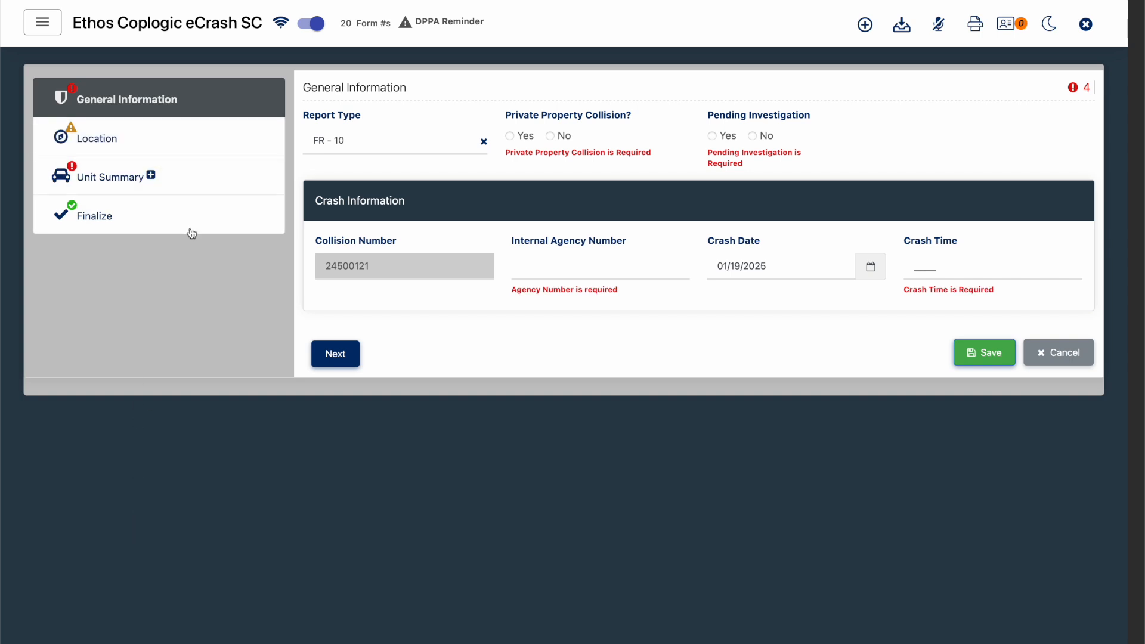
- Look through the report's Location, Unit Summary and Finalize sections and return to General Information
{"action": "left_click", "coordinate": [220, 129]}
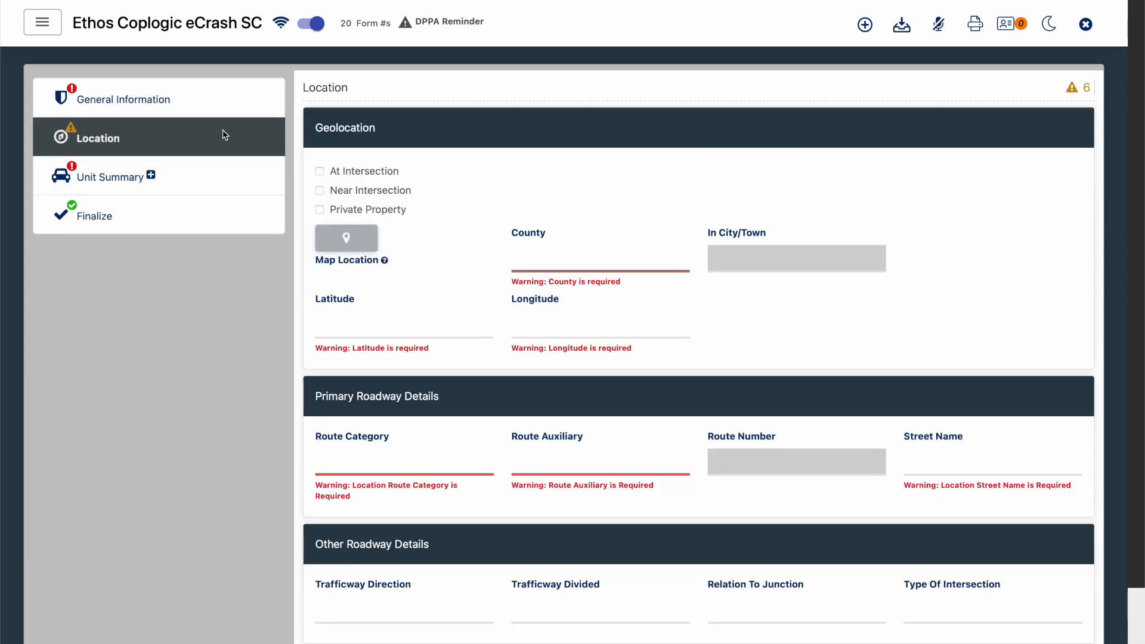
{"action": "left_click", "coordinate": [214, 170]}
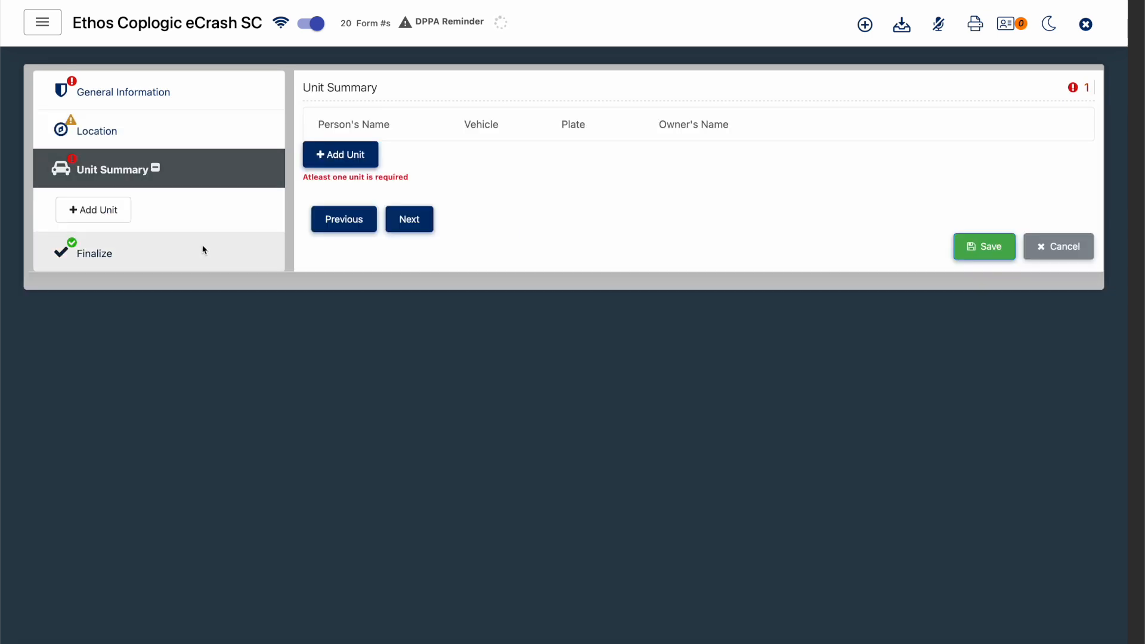
{"action": "left_click", "coordinate": [203, 249]}
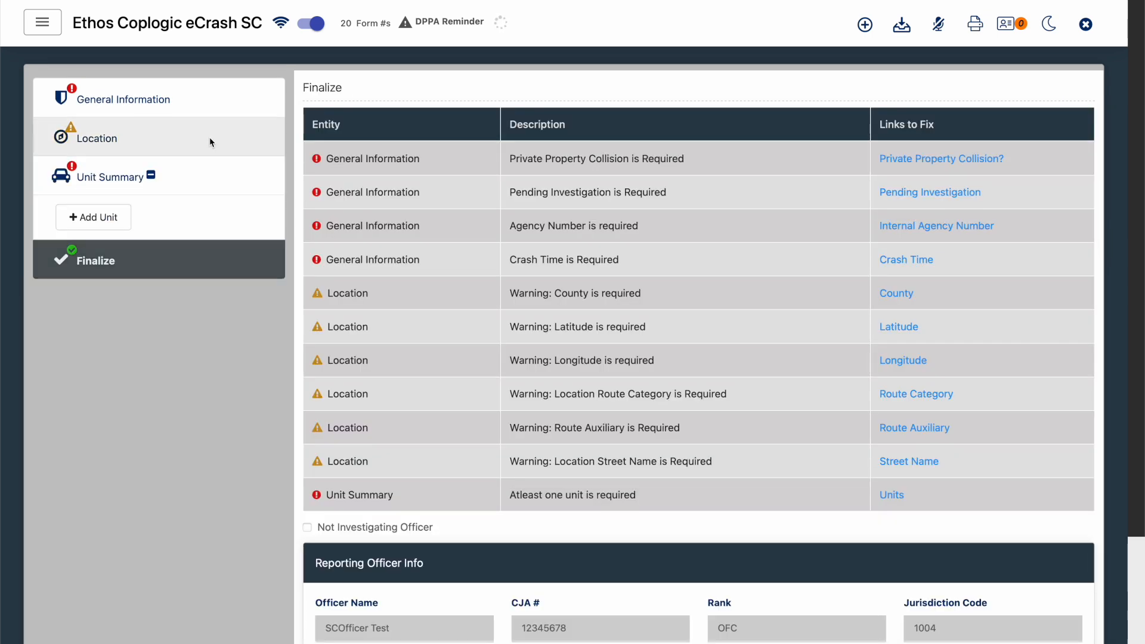
{"action": "left_click", "coordinate": [210, 141]}
{"action": "left_click", "coordinate": [209, 110]}
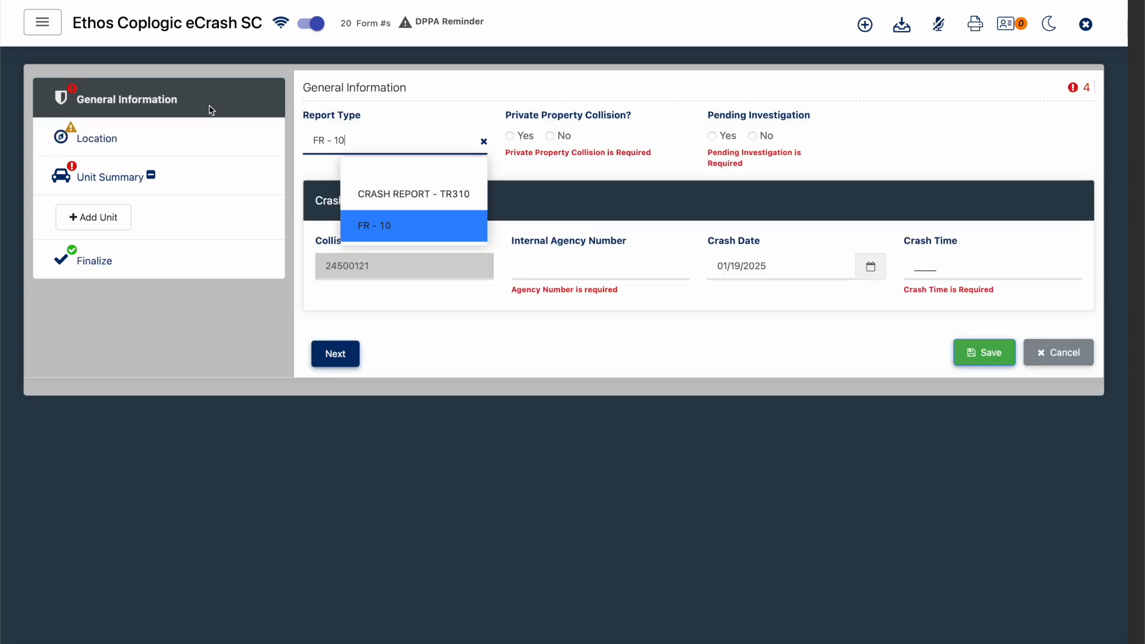
{"action": "left_click", "coordinate": [162, 298]}
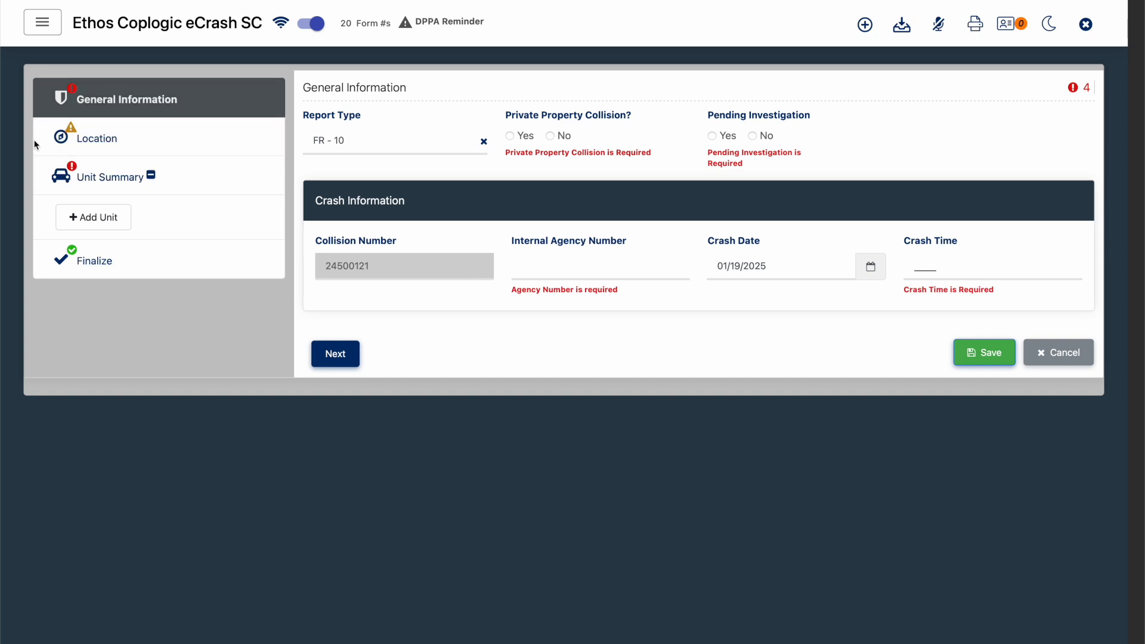
{"action": "left_click", "coordinate": [78, 137]}
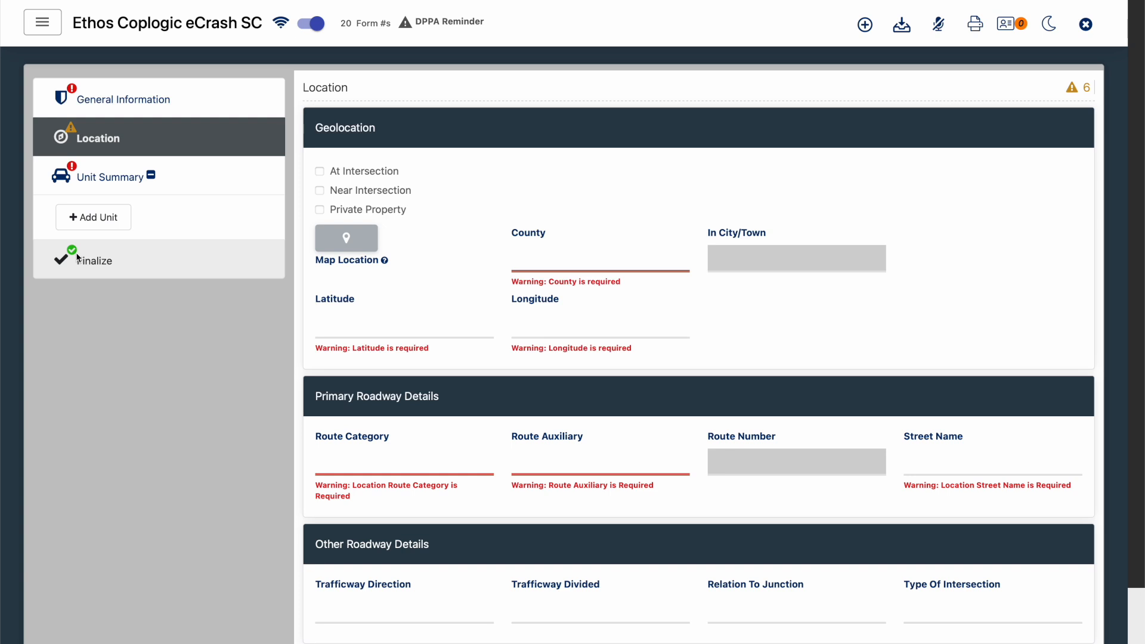
{"action": "left_click", "coordinate": [156, 93]}
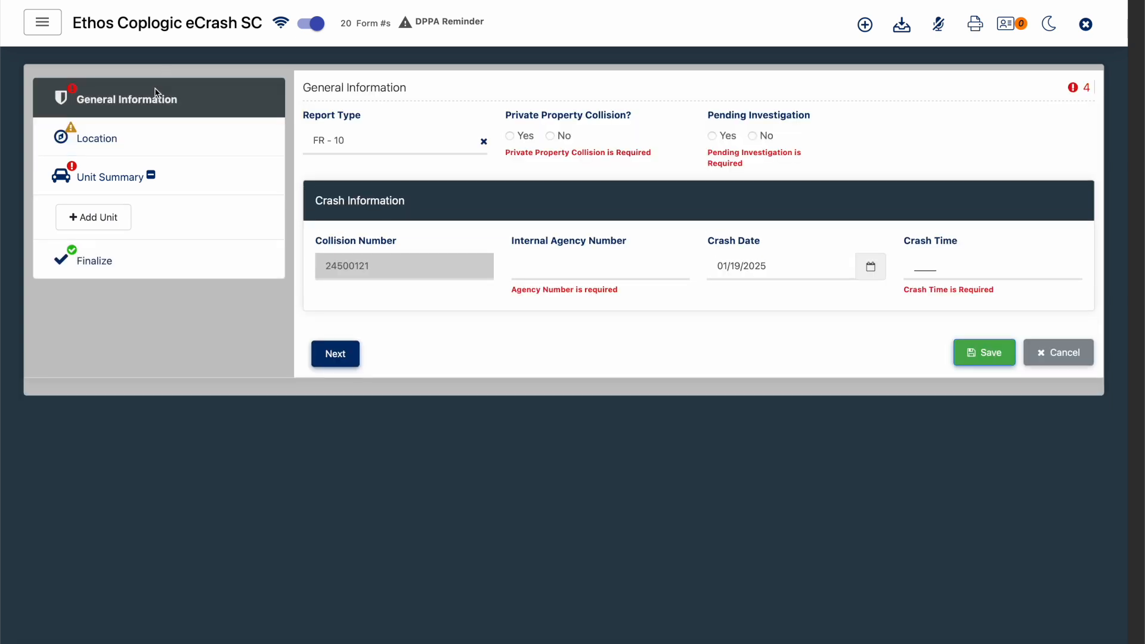
- Set private property collision and pending investigation to No, the internal agency number to 241111 and the crash time to 0900, keeping report type FR - 10
{"action": "left_click", "coordinate": [376, 141]}
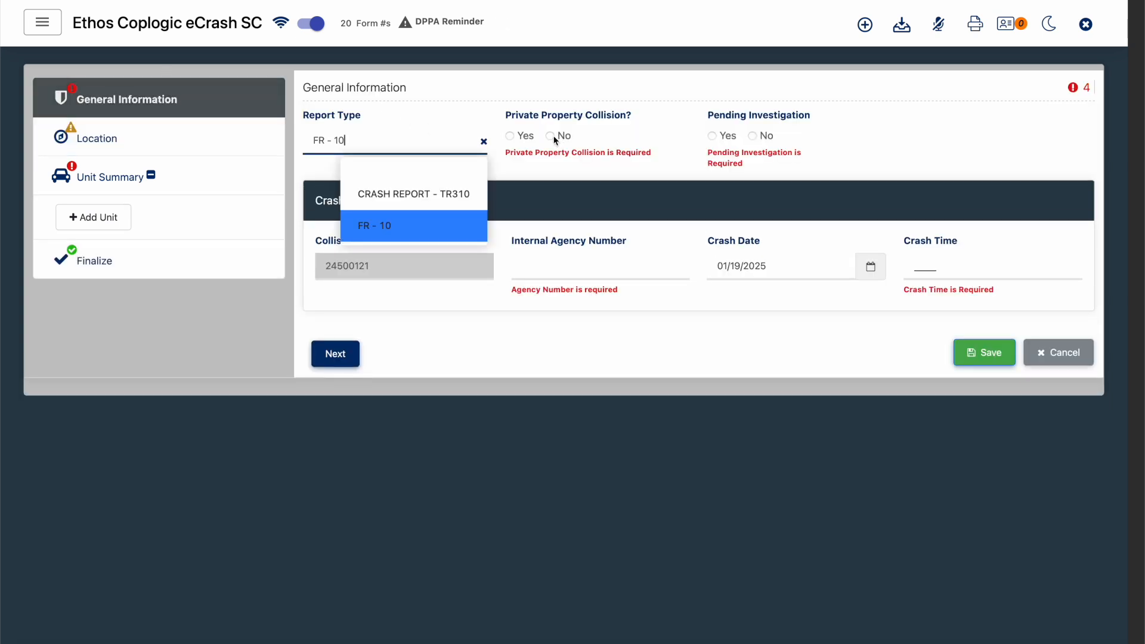
{"action": "left_click", "coordinate": [550, 136]}
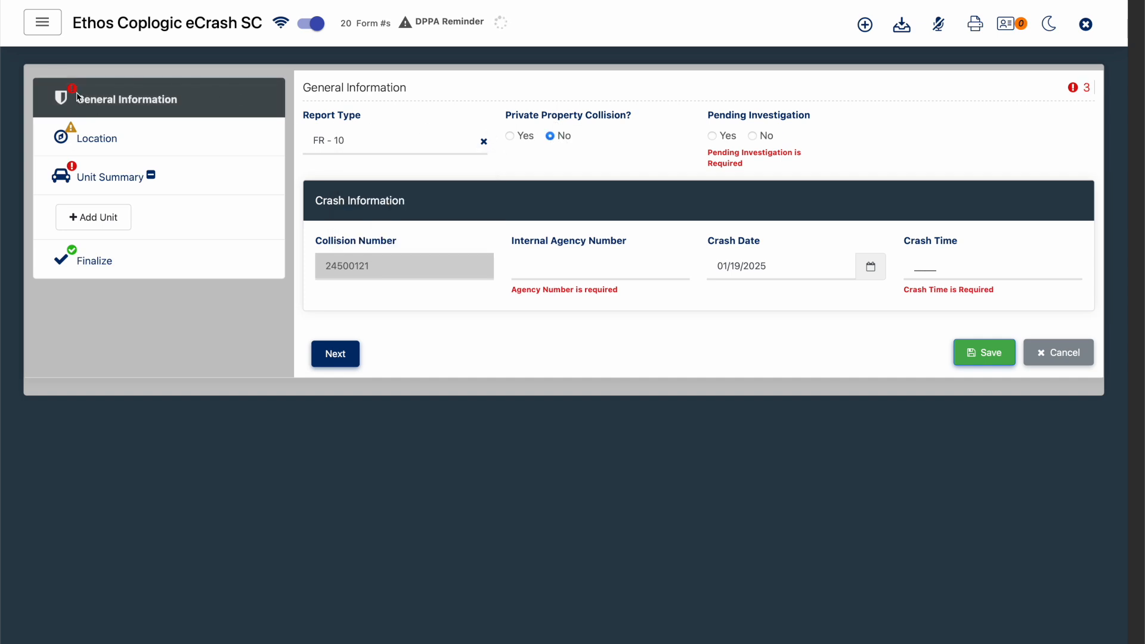
{"action": "left_click", "coordinate": [753, 136]}
{"action": "left_click", "coordinate": [586, 261]}
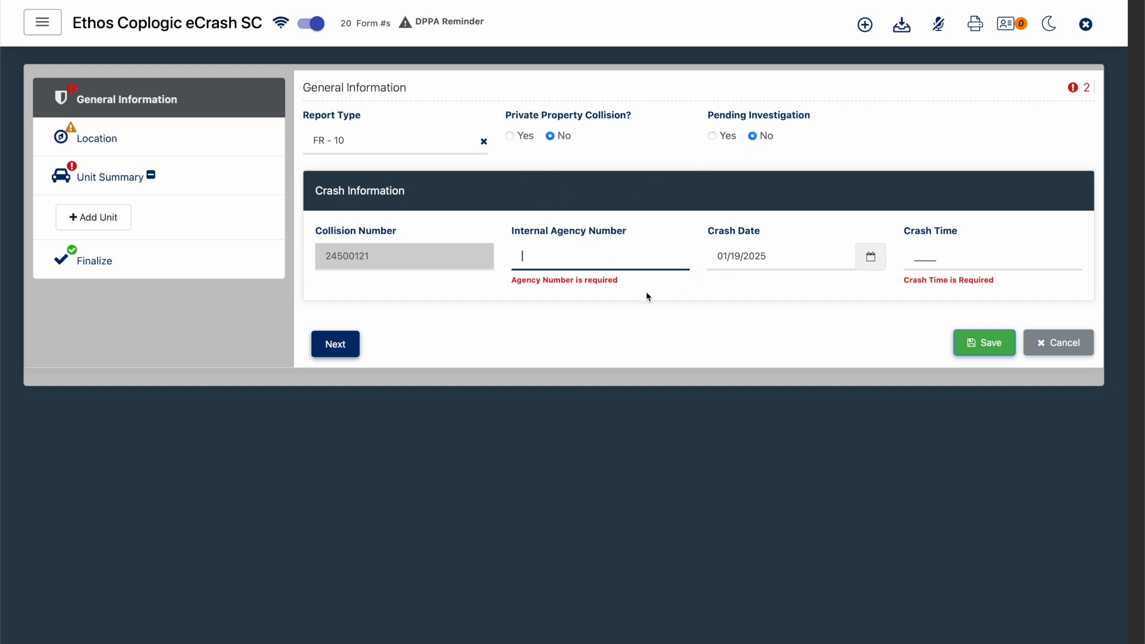
{"action": "type", "text": "241"}
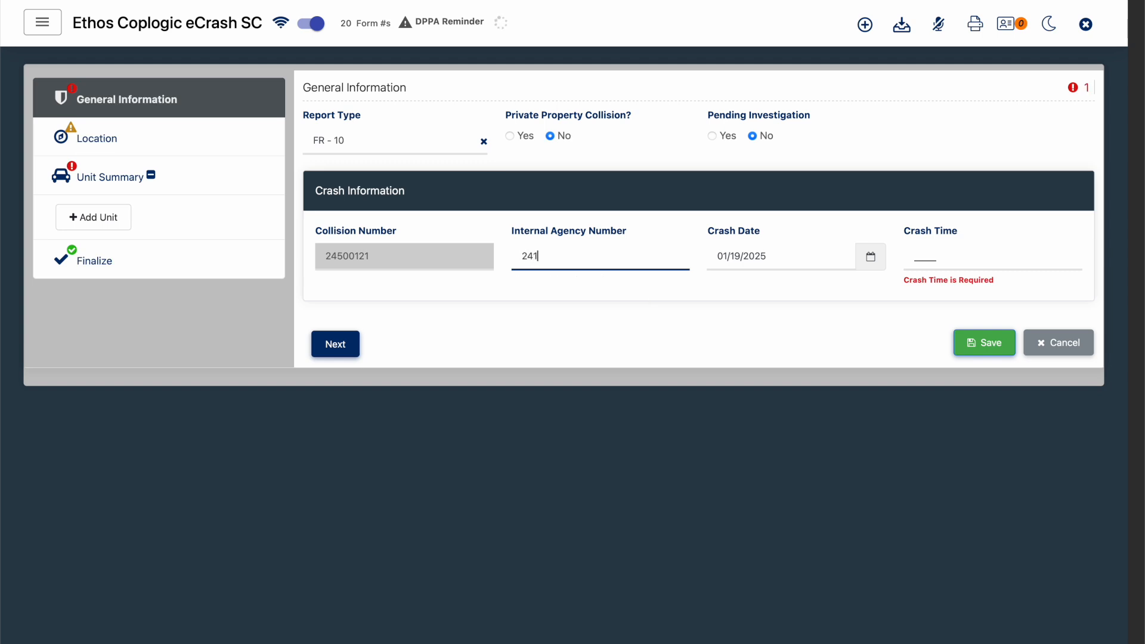
{"action": "type", "text": "111"}
{"action": "key", "text": "Tab"}
{"action": "key", "text": "Tab"}
{"action": "type", "text": "0900"}
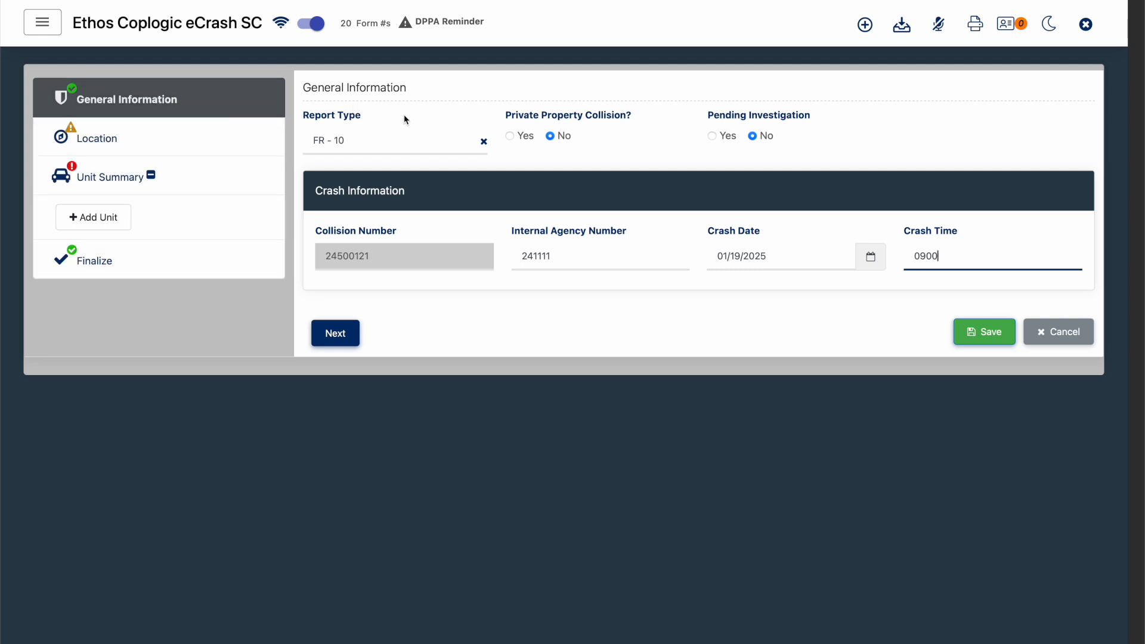
{"action": "left_click", "coordinate": [416, 148]}
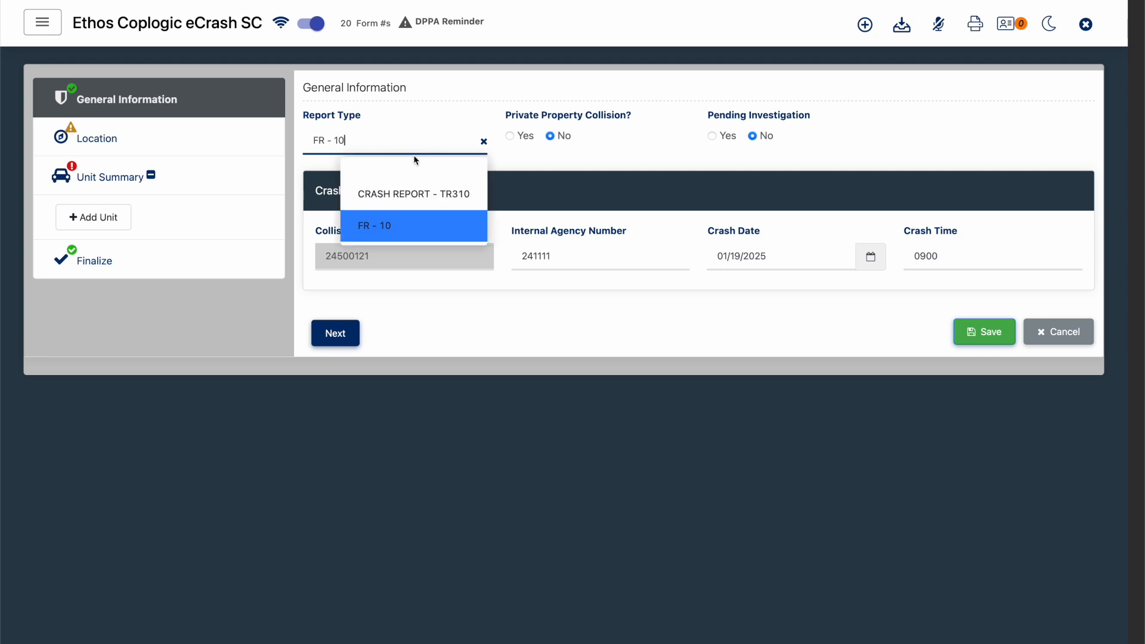
{"action": "left_click", "coordinate": [432, 117]}
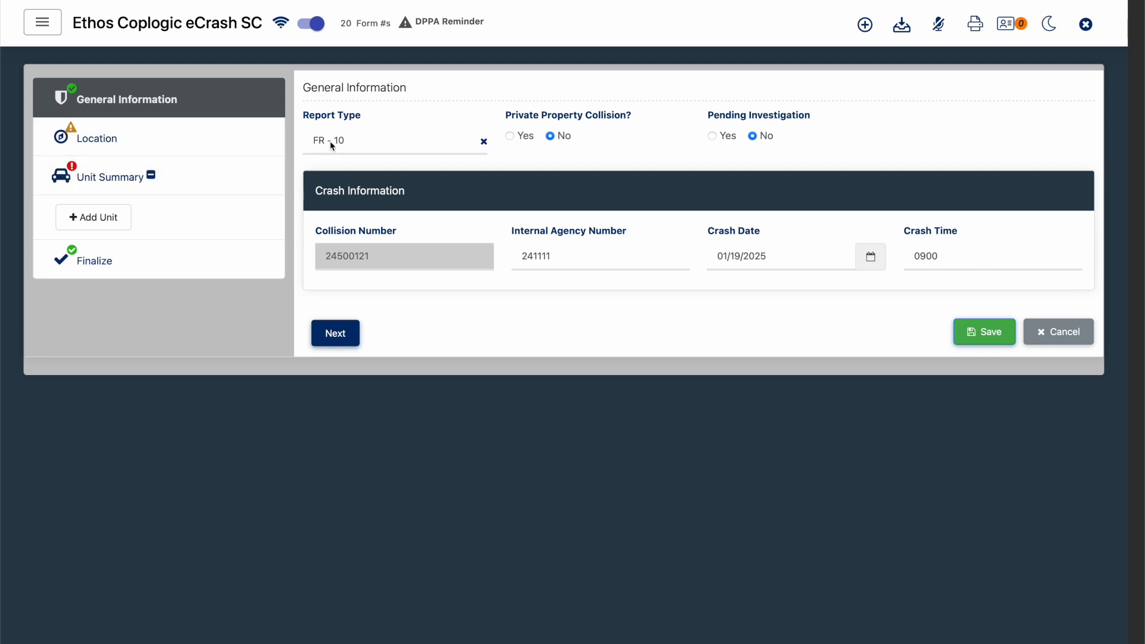
- In the report's Location section, try the Near Intersection and Private Property options and settle on At Intersection
{"action": "left_click", "coordinate": [109, 134]}
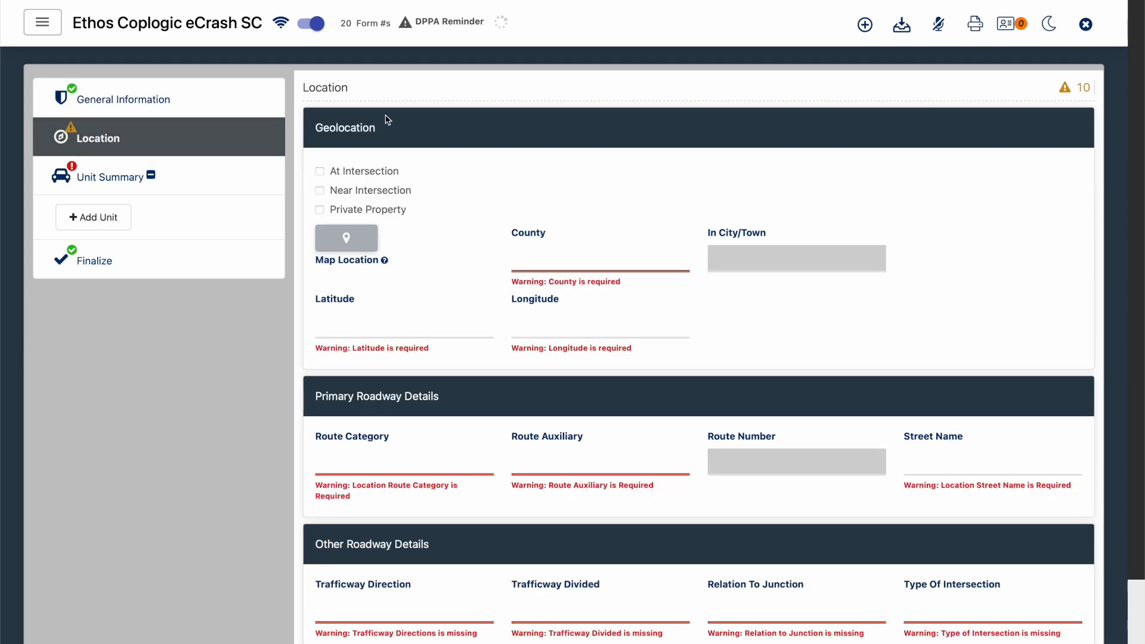
{"action": "scroll", "coordinate": [388, 119], "scroll_direction": "down", "scroll_amount": 1}
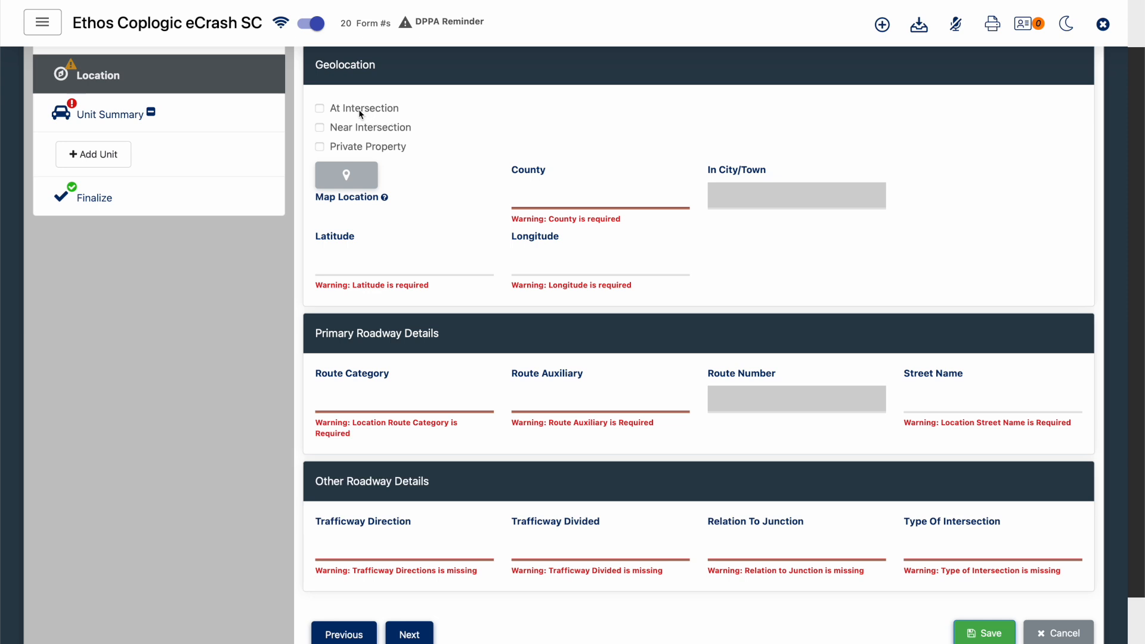
{"action": "left_click", "coordinate": [358, 113]}
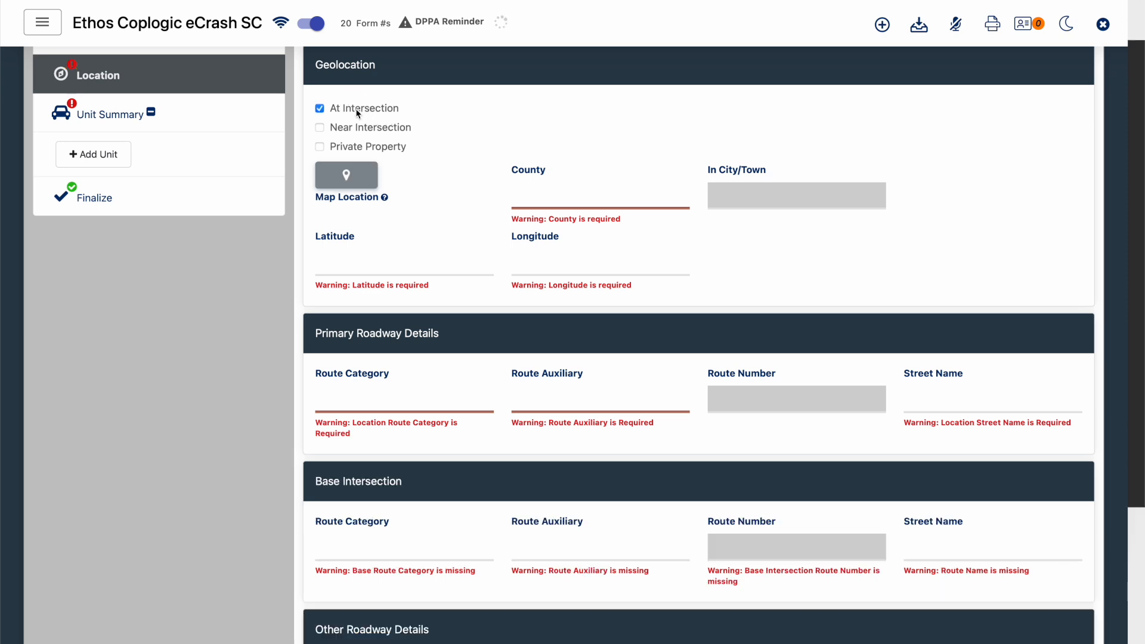
{"action": "left_click", "coordinate": [358, 133]}
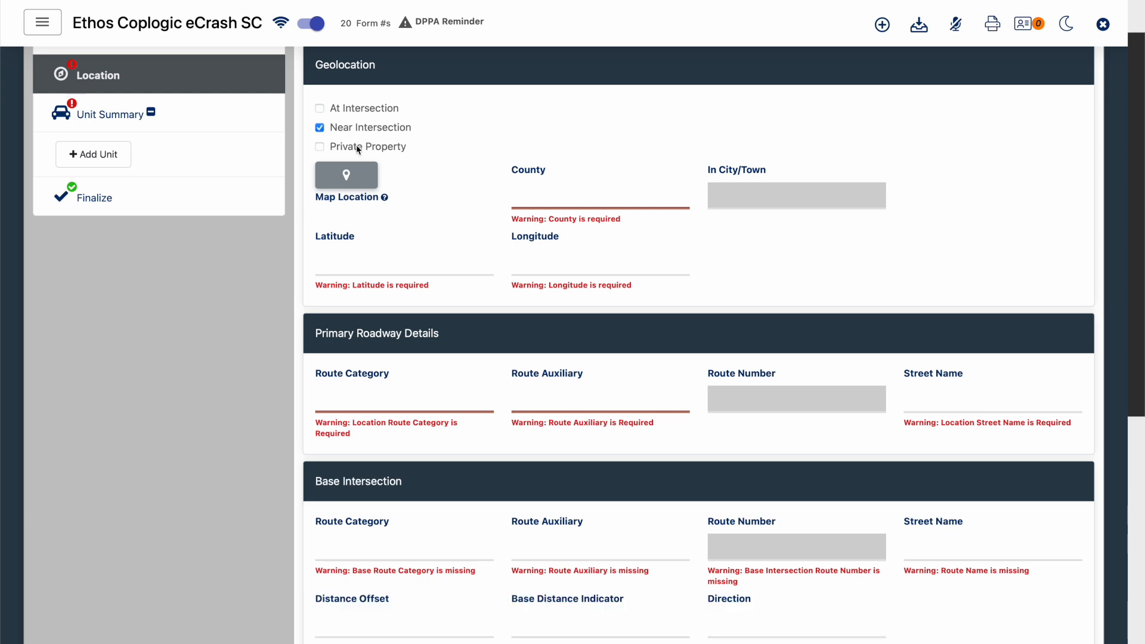
{"action": "left_click", "coordinate": [356, 148]}
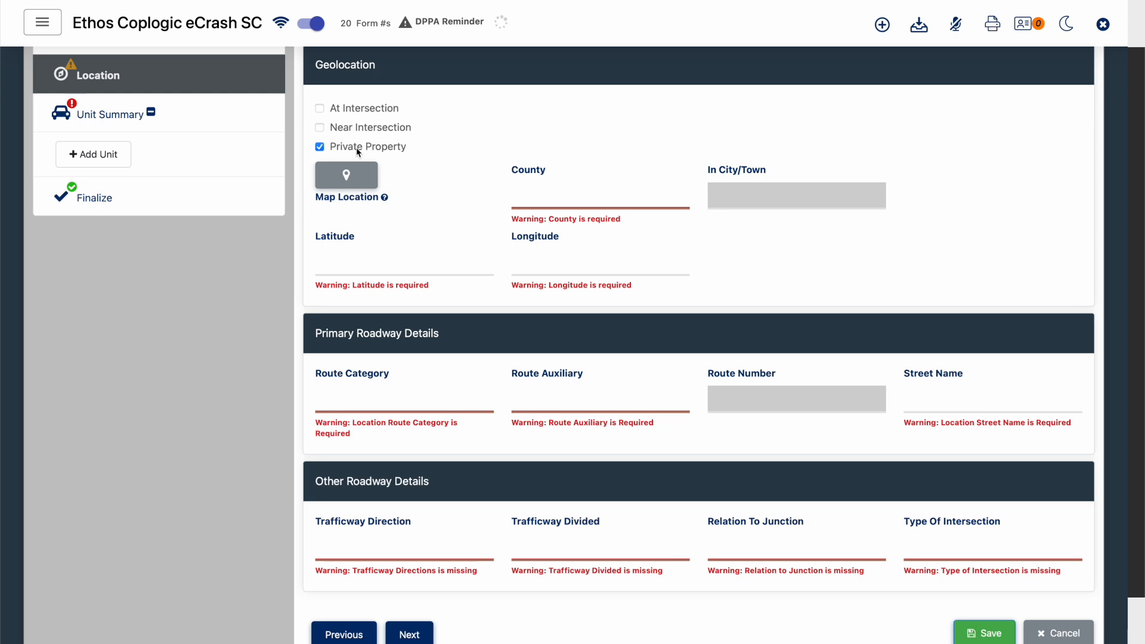
{"action": "left_click", "coordinate": [362, 131]}
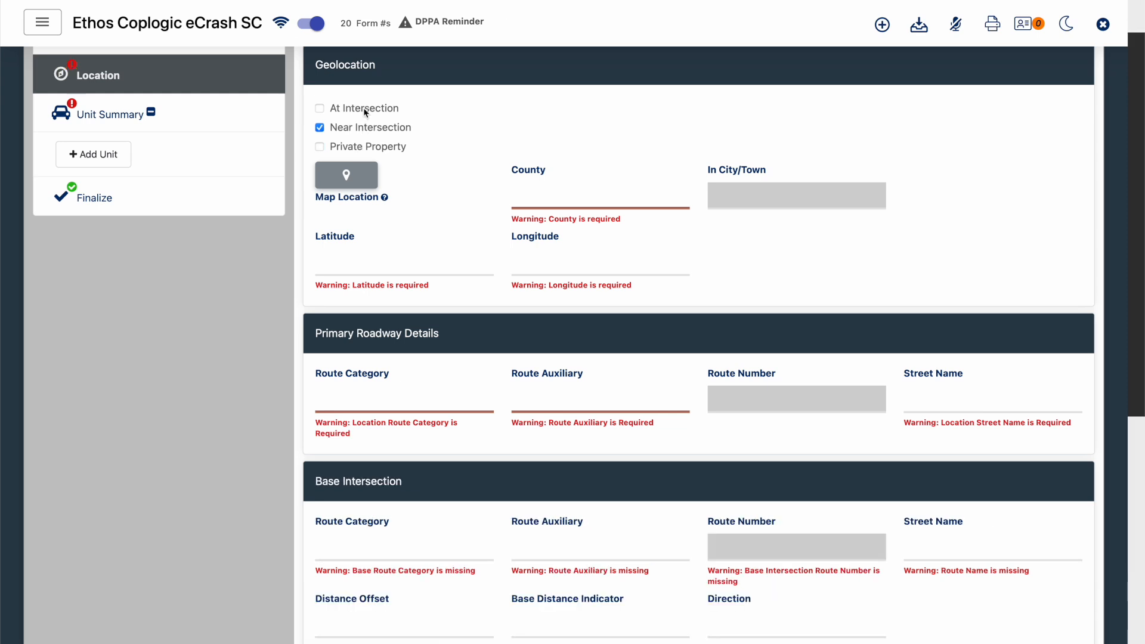
{"action": "left_click", "coordinate": [363, 108]}
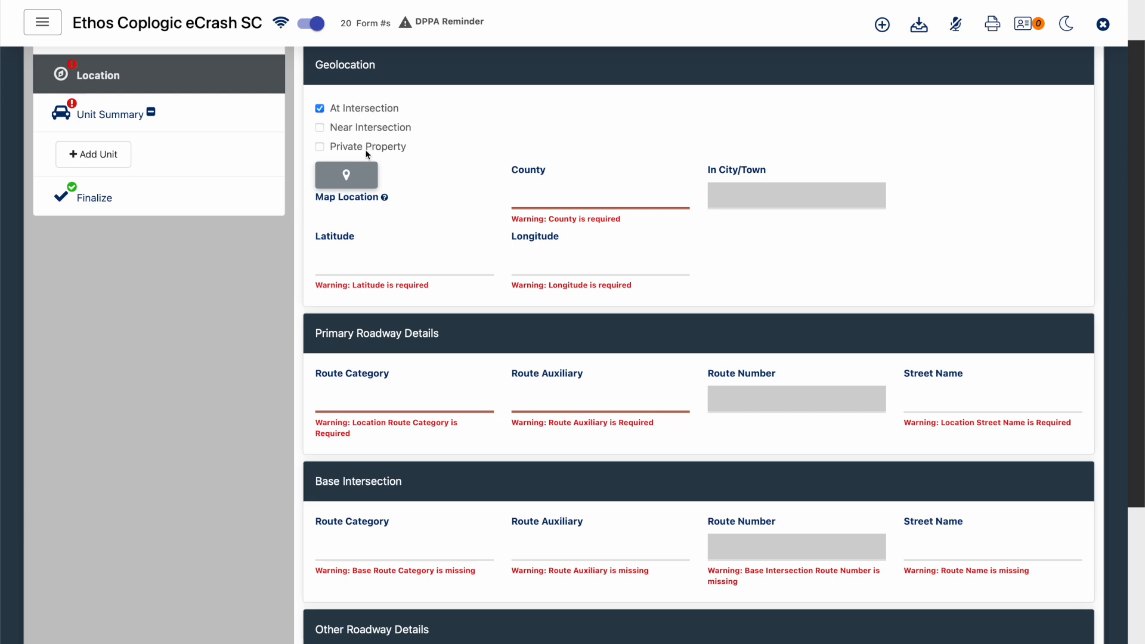
- Pick the intersection of Hampton St and Marion St in Columbia on the location map and export it to the report
{"action": "left_click", "coordinate": [352, 186]}
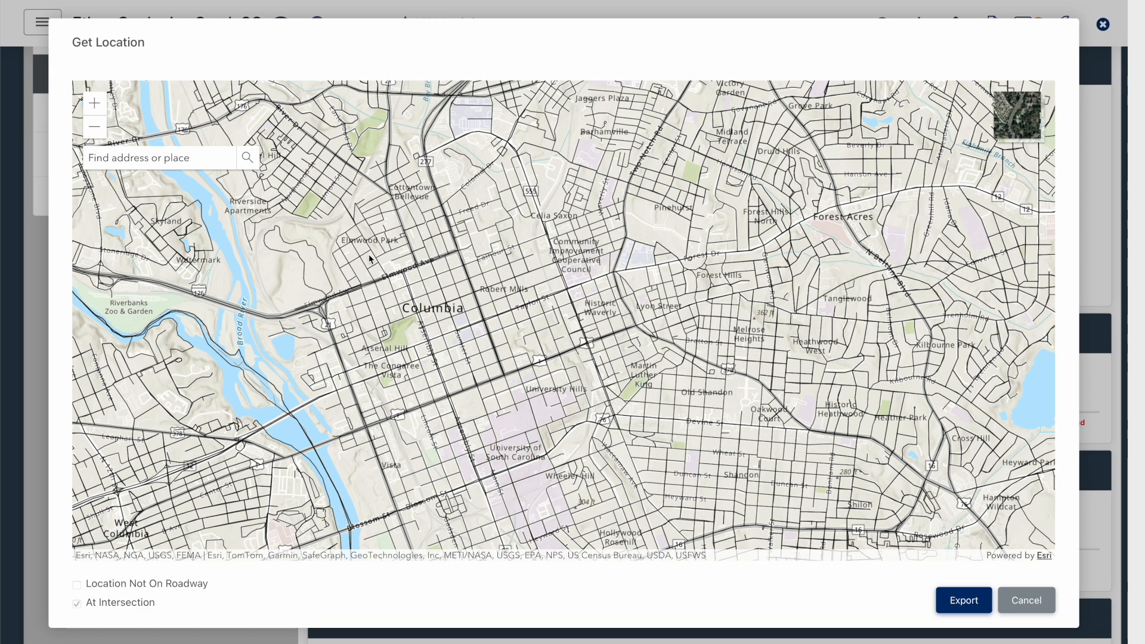
{"action": "left_click", "coordinate": [102, 107]}
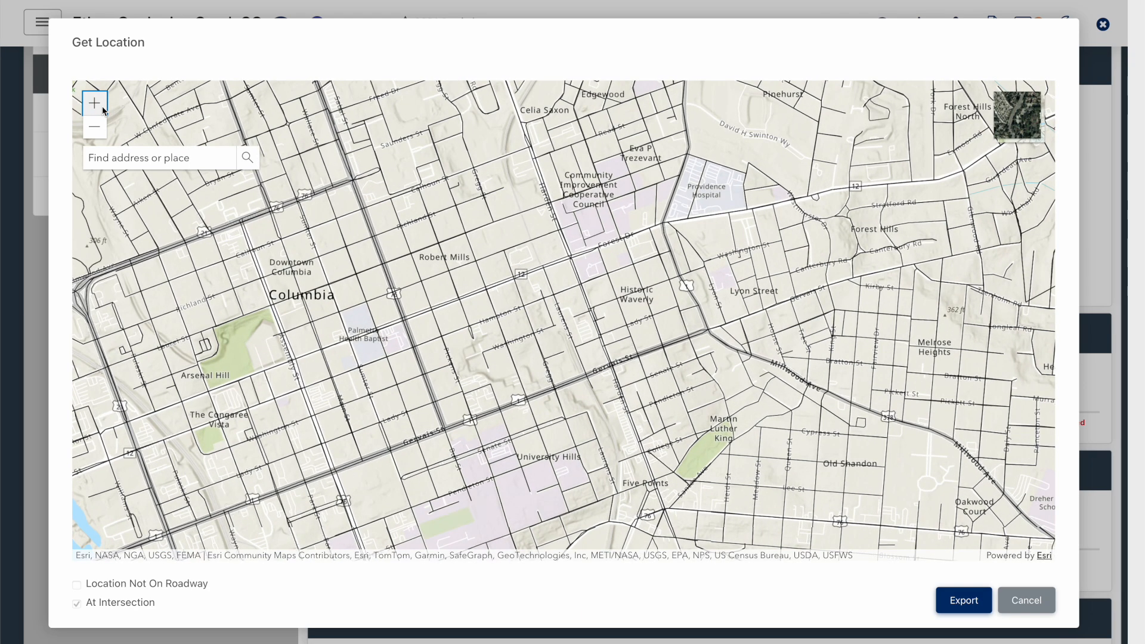
{"action": "left_click", "coordinate": [103, 110]}
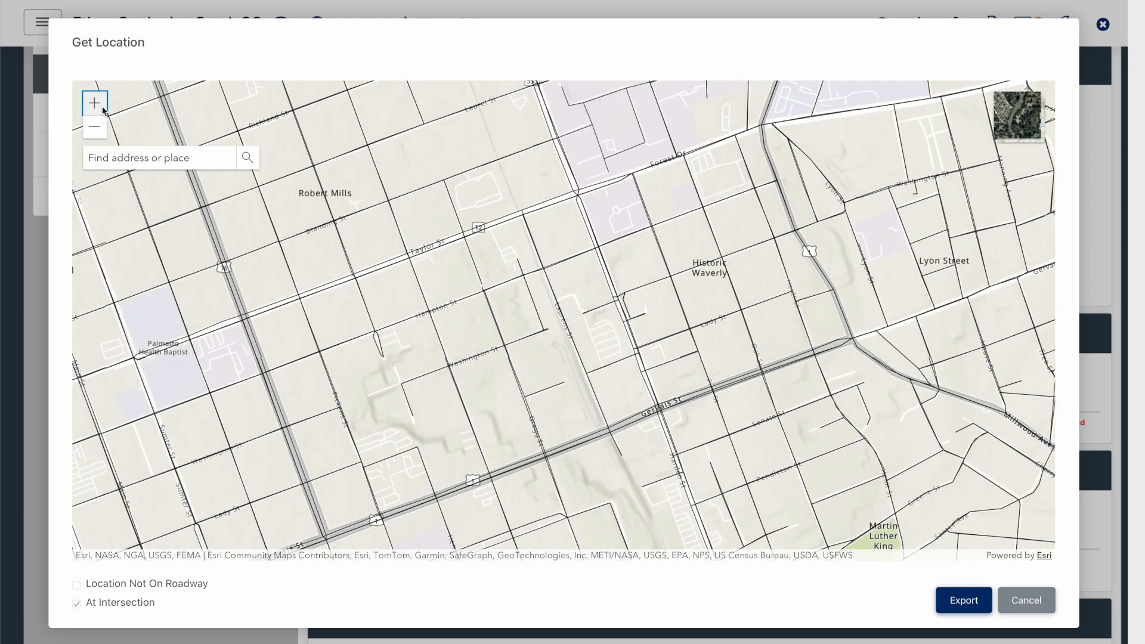
{"action": "left_click", "coordinate": [337, 280]}
{"action": "left_click_drag", "start_coordinate": [337, 280], "coordinate": [476, 248]}
{"action": "left_click", "coordinate": [493, 292]}
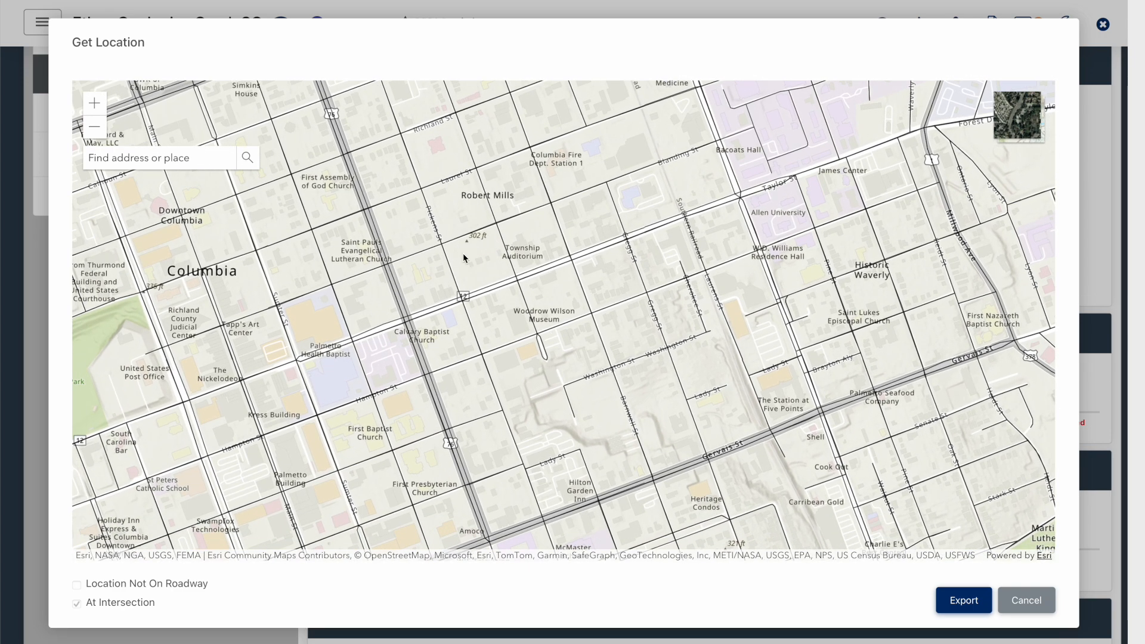
{"action": "left_click", "coordinate": [376, 390]}
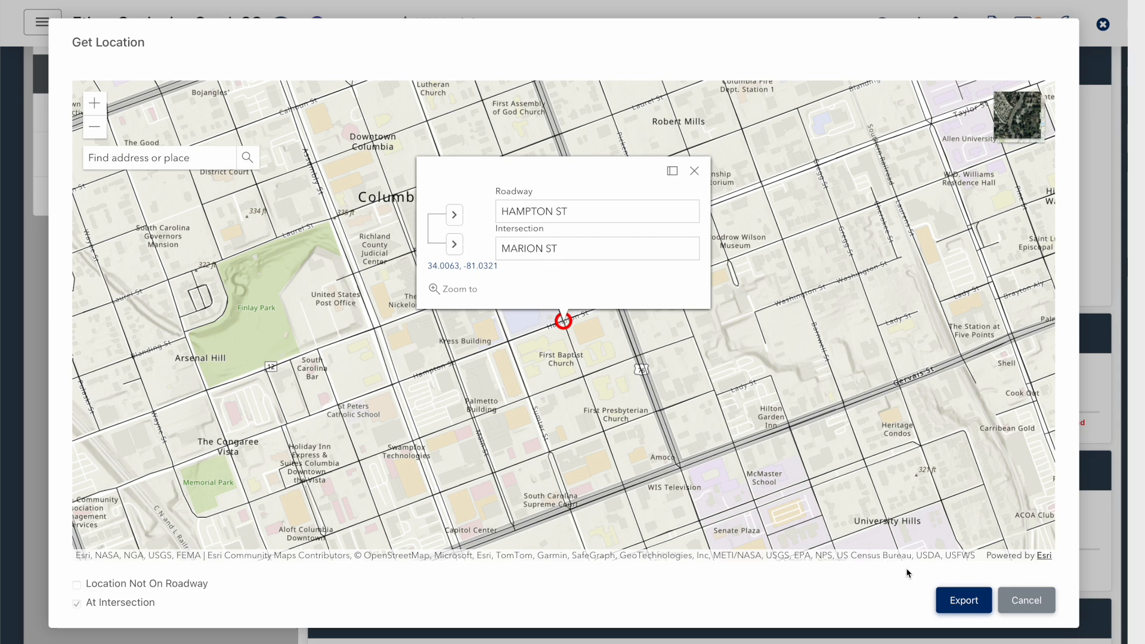
{"action": "left_click", "coordinate": [965, 604]}
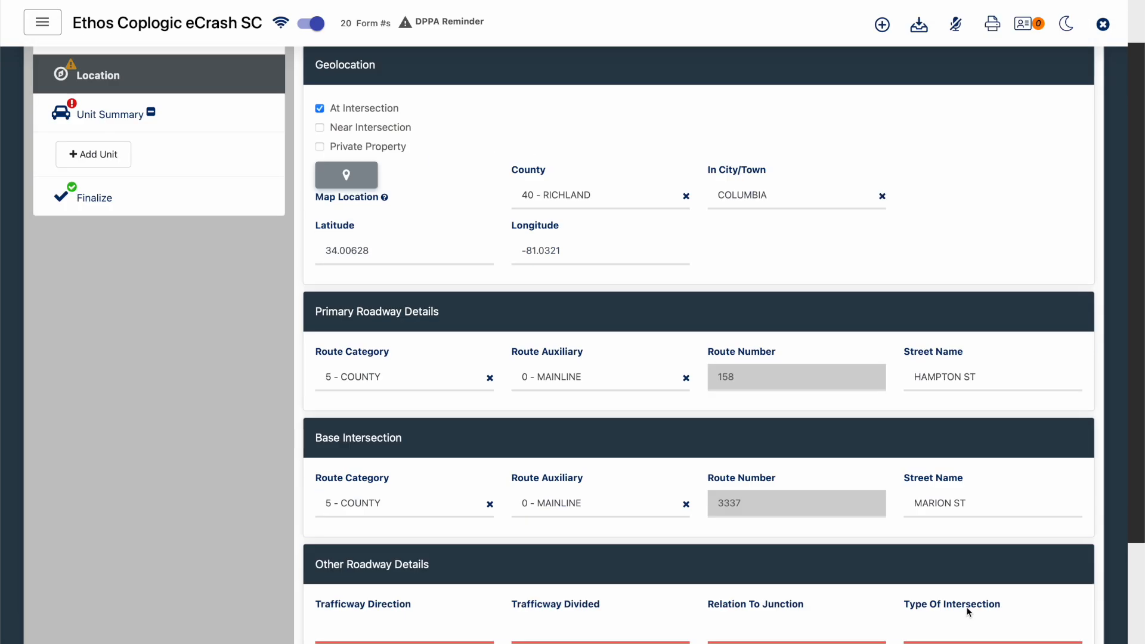
- In Other Roadway Details, set Trafficway Direction to 02 - TWO WAY and Trafficway Divided to 01 - NOT DIVIDED
{"action": "scroll", "coordinate": [861, 298], "scroll_direction": "down", "scroll_amount": 1}
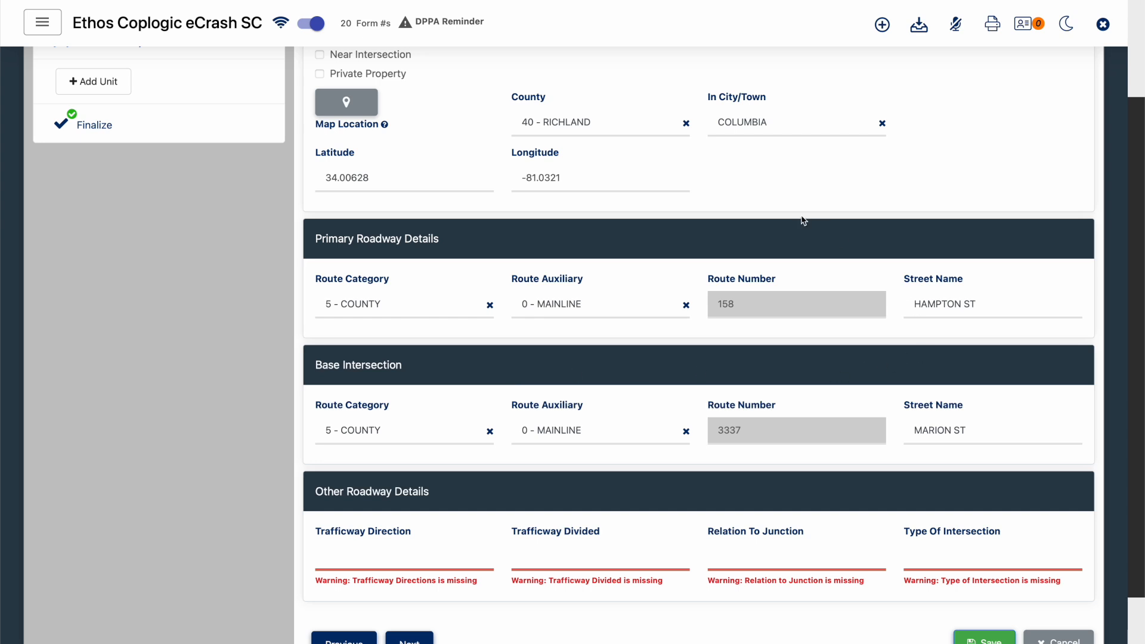
{"action": "scroll", "coordinate": [676, 343], "scroll_direction": "up", "scroll_amount": 1}
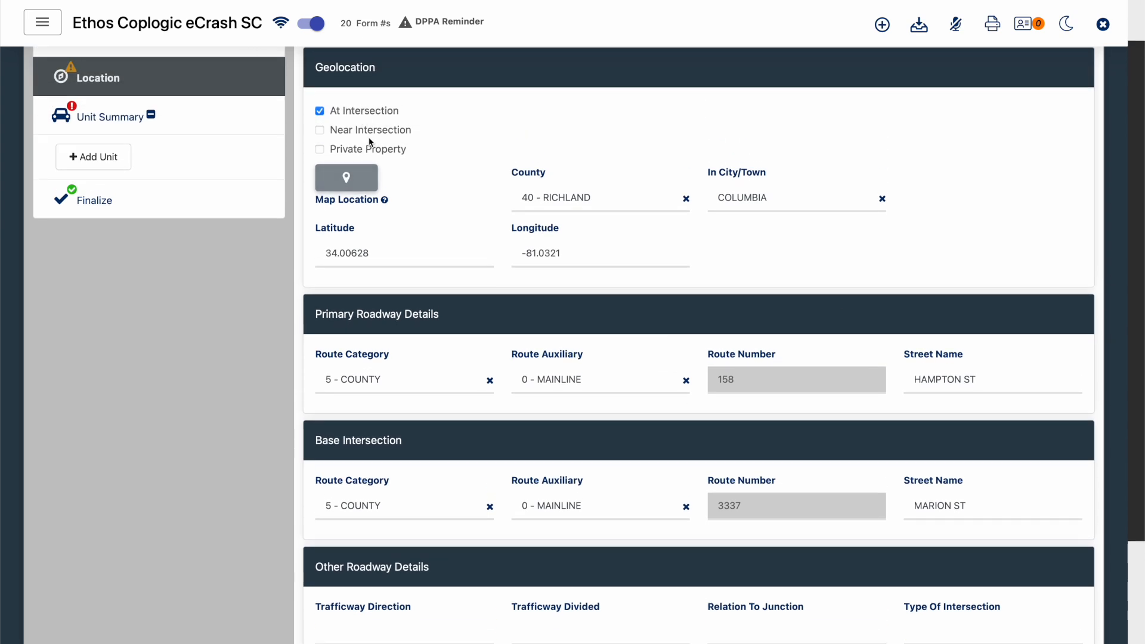
{"action": "scroll", "coordinate": [716, 441], "scroll_direction": "down", "scroll_amount": 2}
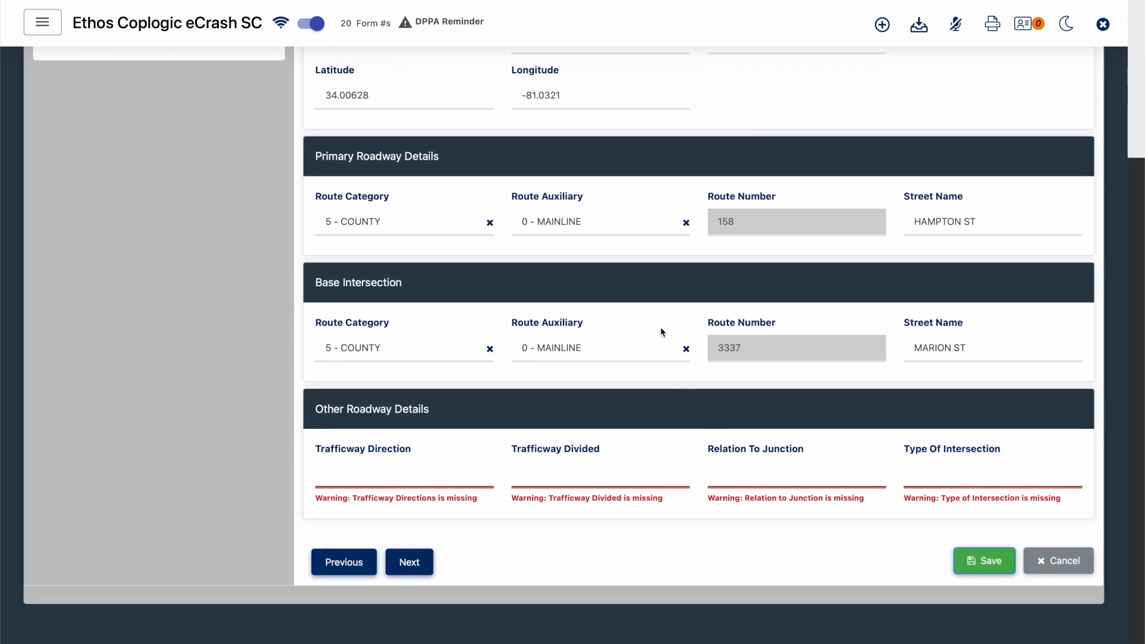
{"action": "scroll", "coordinate": [660, 327], "scroll_direction": "down", "scroll_amount": 1}
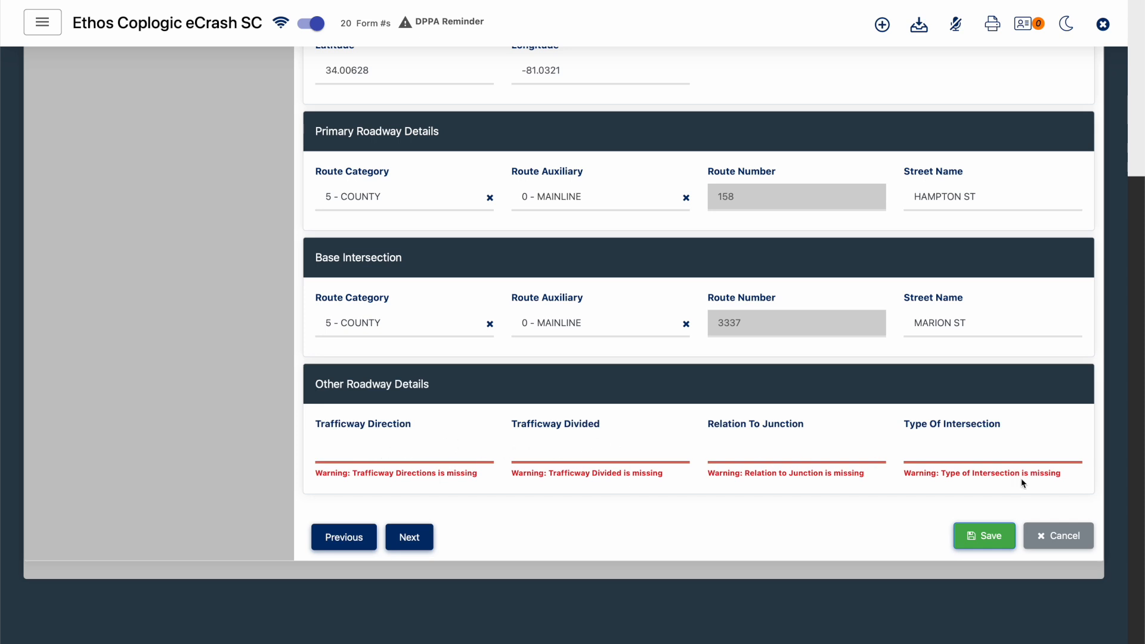
{"action": "left_click", "coordinate": [384, 448]}
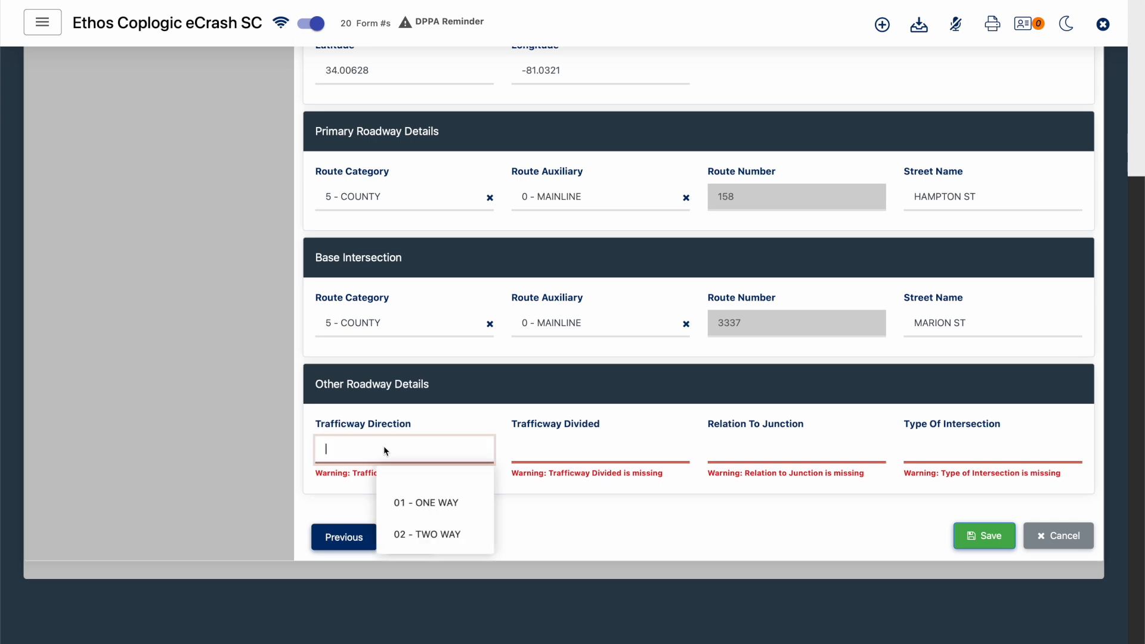
{"action": "left_click", "coordinate": [427, 534]}
{"action": "left_click", "coordinate": [590, 460]}
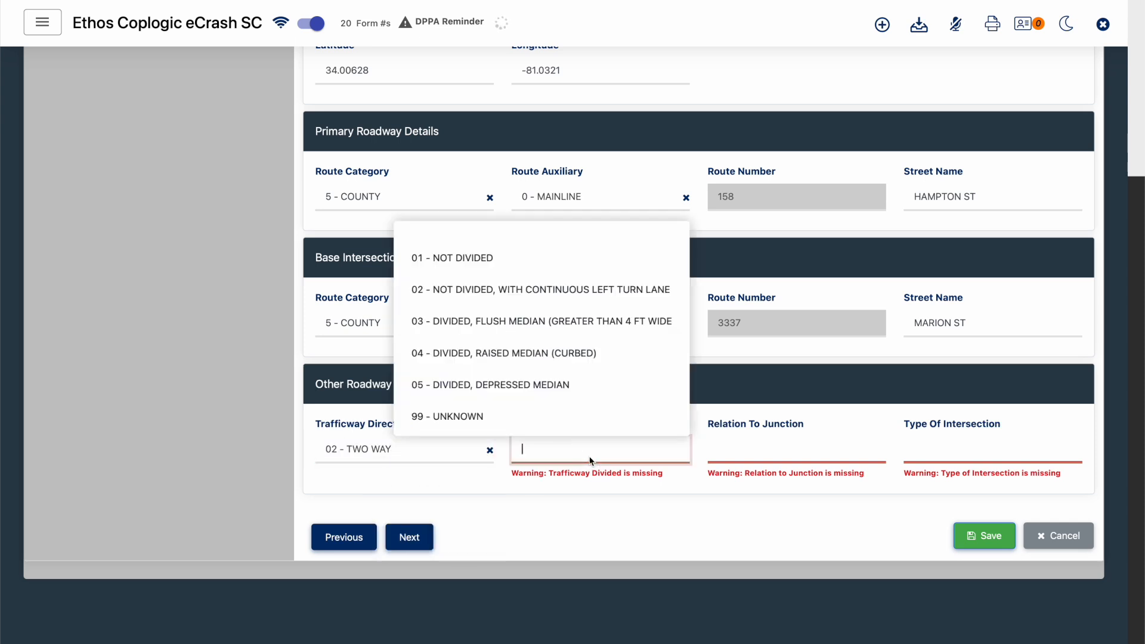
{"action": "left_click", "coordinate": [566, 260]}
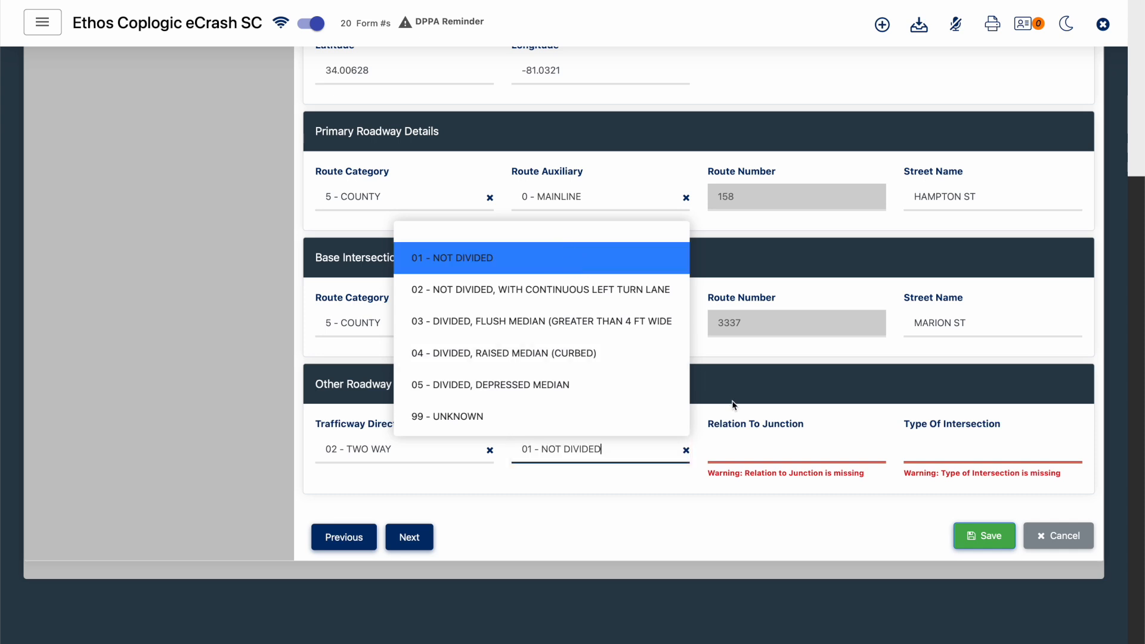
- Set Relation To Junction to 05 - INTERSECTION OR RELATED and Type Of Intersection to 04 - FOUR LEG INTERSECTION
{"action": "left_click", "coordinate": [763, 448]}
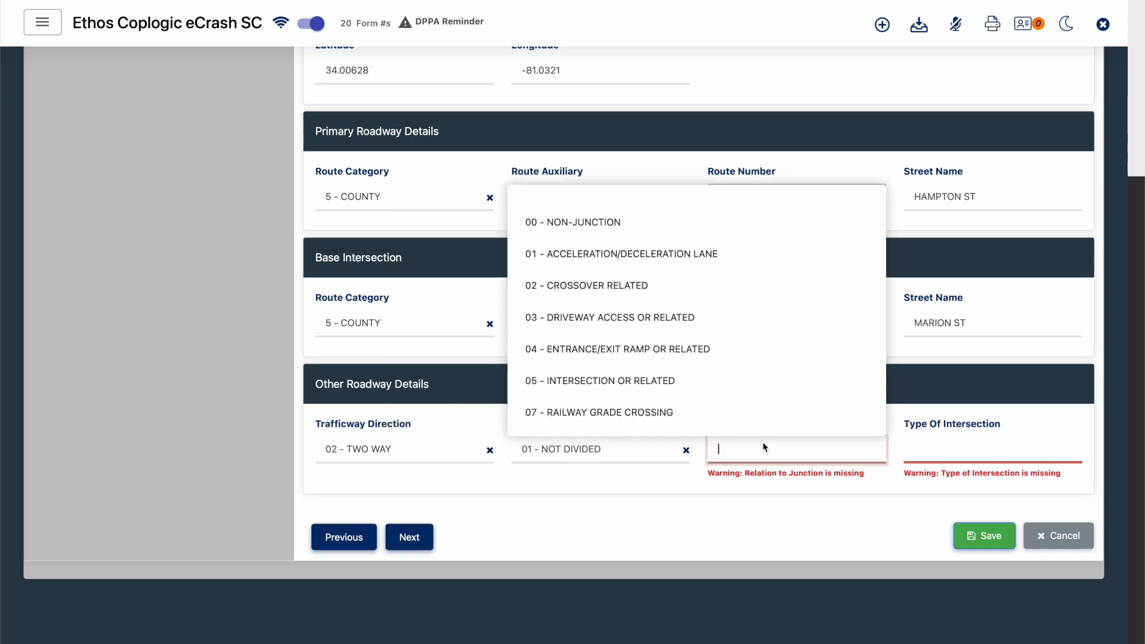
{"action": "left_click", "coordinate": [763, 382]}
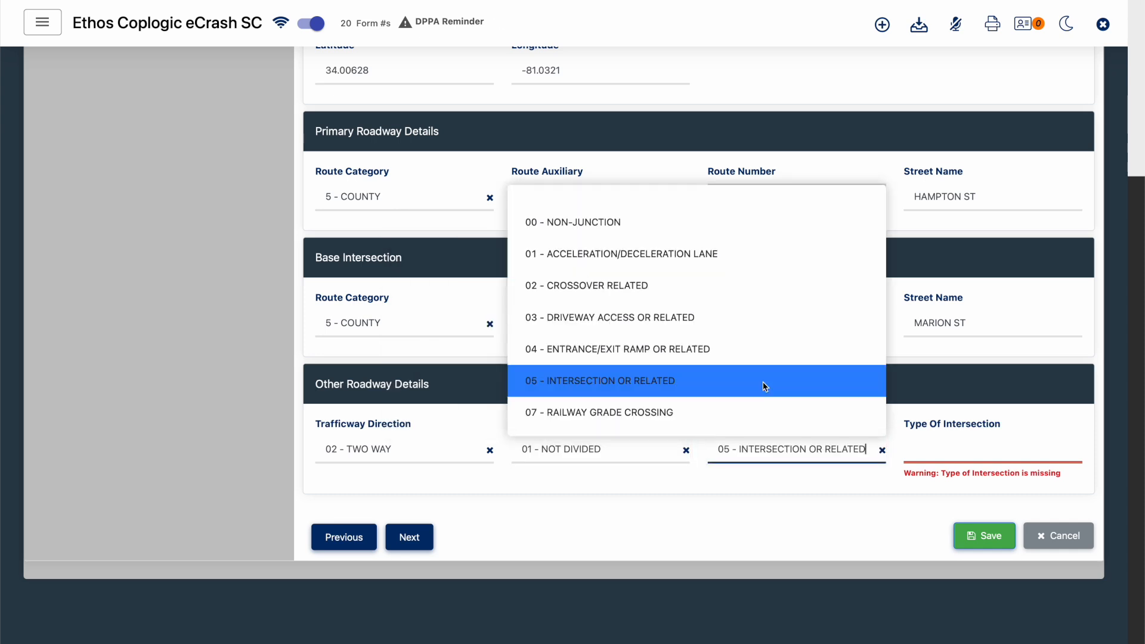
{"action": "left_click", "coordinate": [936, 449]}
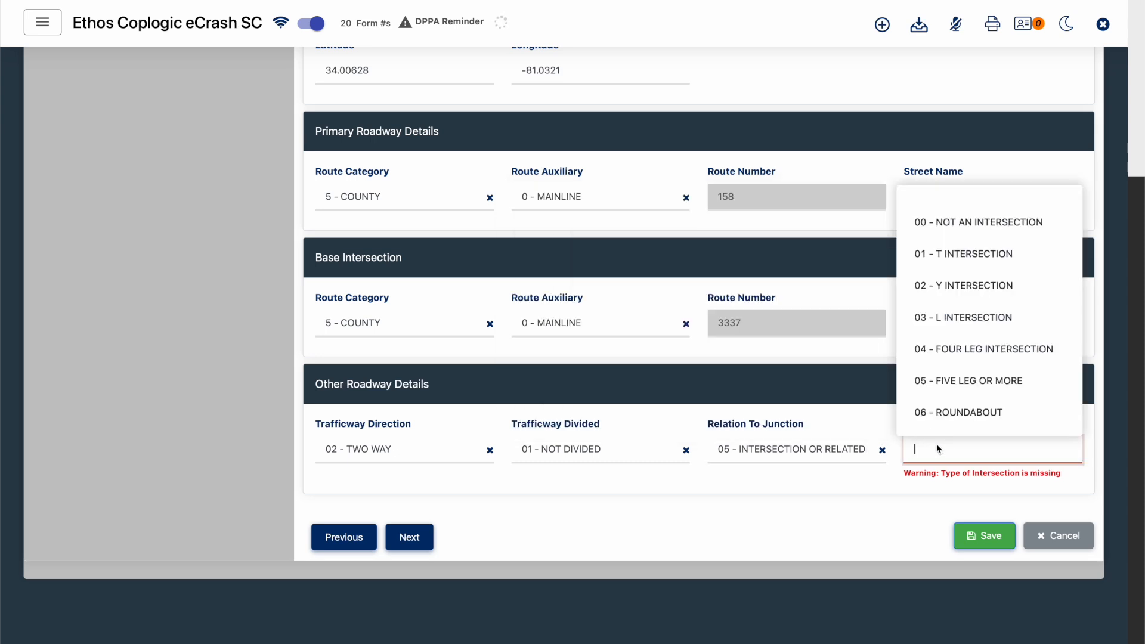
{"action": "left_click", "coordinate": [953, 352]}
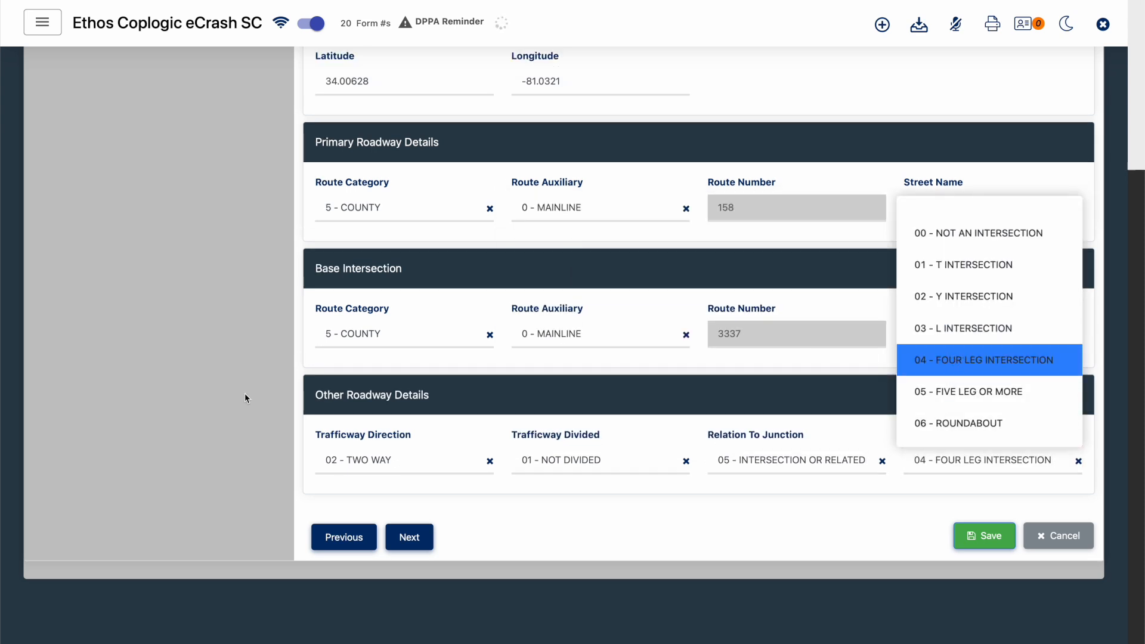
{"action": "scroll", "coordinate": [244, 392], "scroll_direction": "up", "scroll_amount": 4}
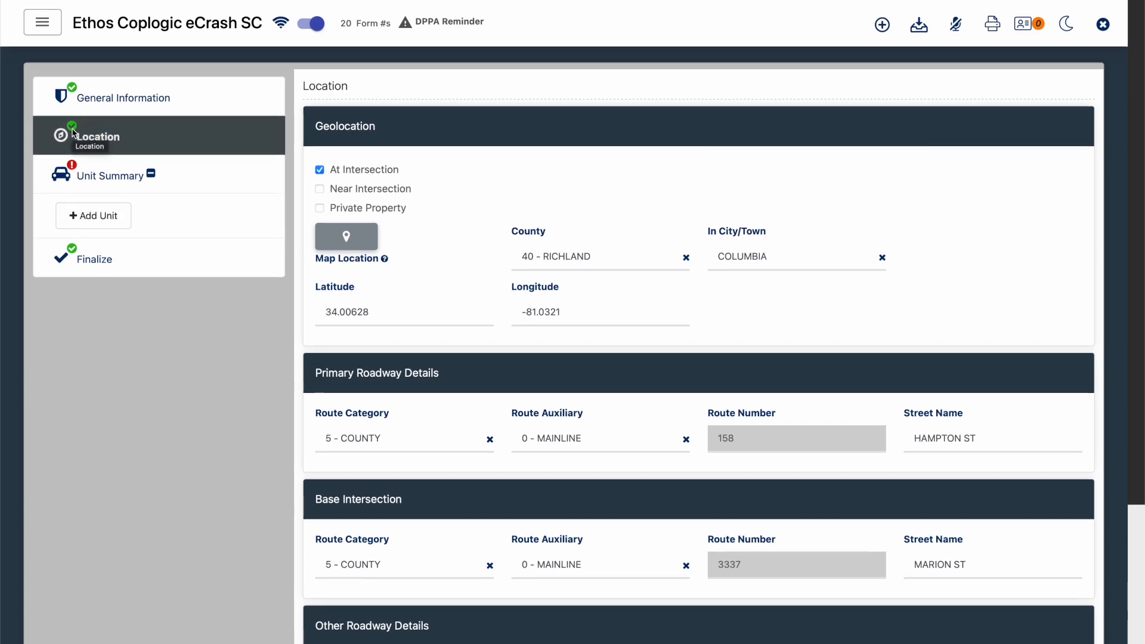
- Add a first unit in the Unit Summary section and set its Hit And Run value to N - NO
{"action": "left_click", "coordinate": [190, 186]}
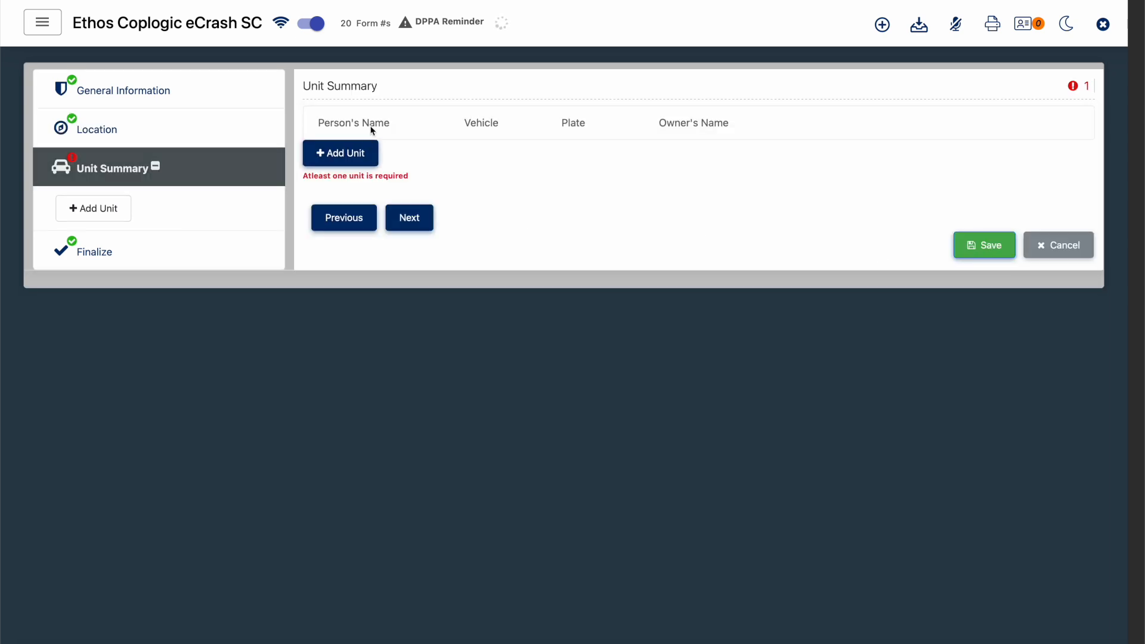
{"action": "left_click", "coordinate": [361, 162]}
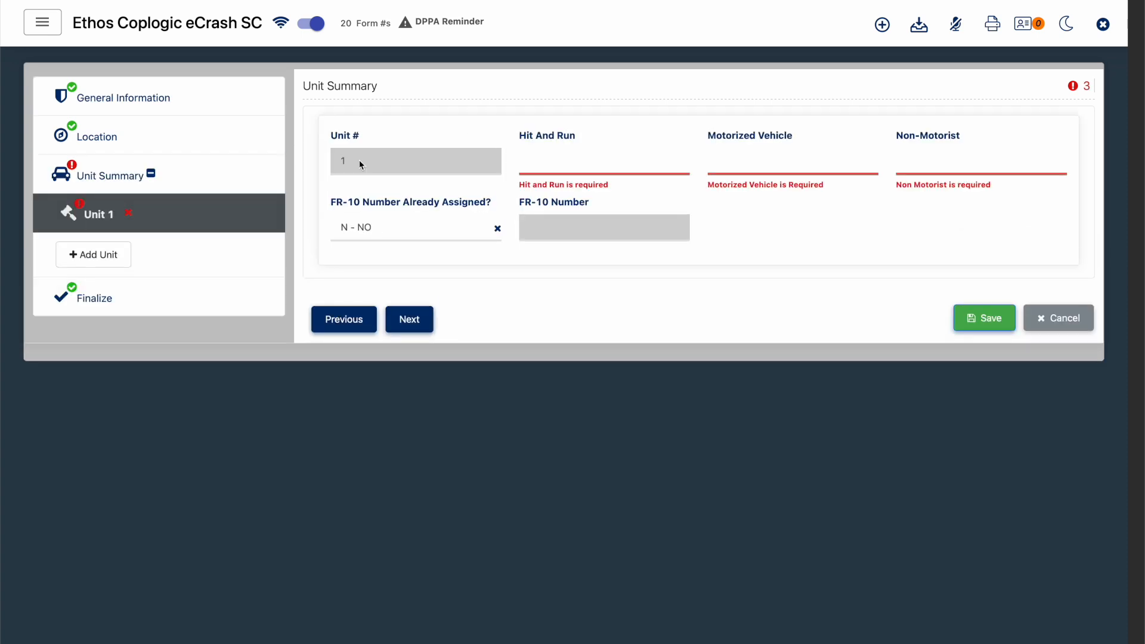
{"action": "left_click", "coordinate": [553, 166]}
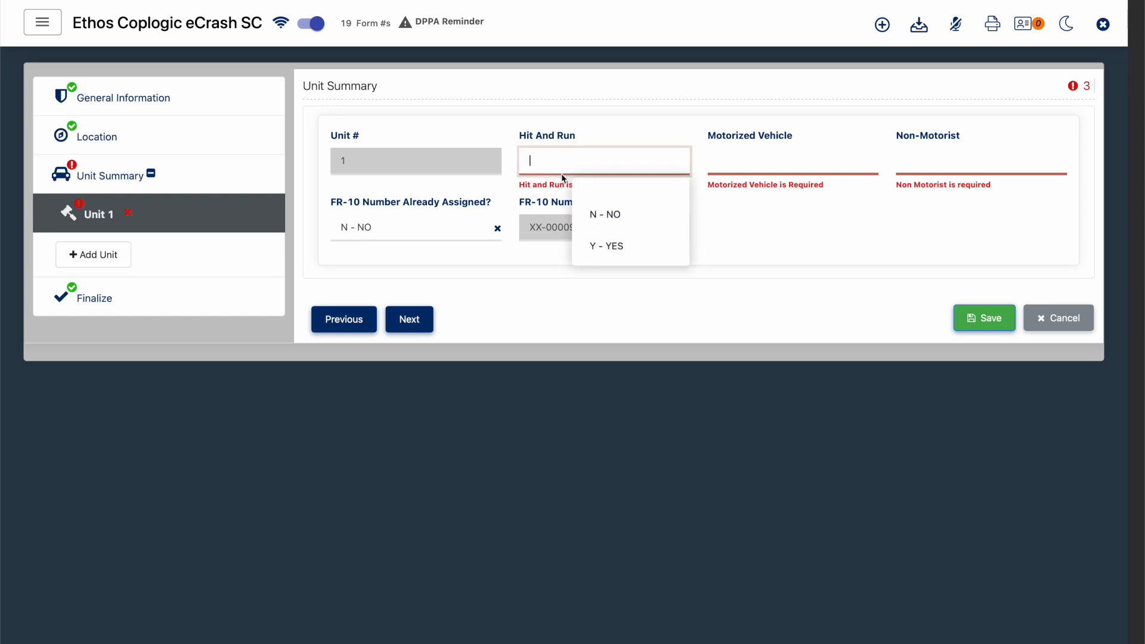
{"action": "left_click", "coordinate": [599, 215]}
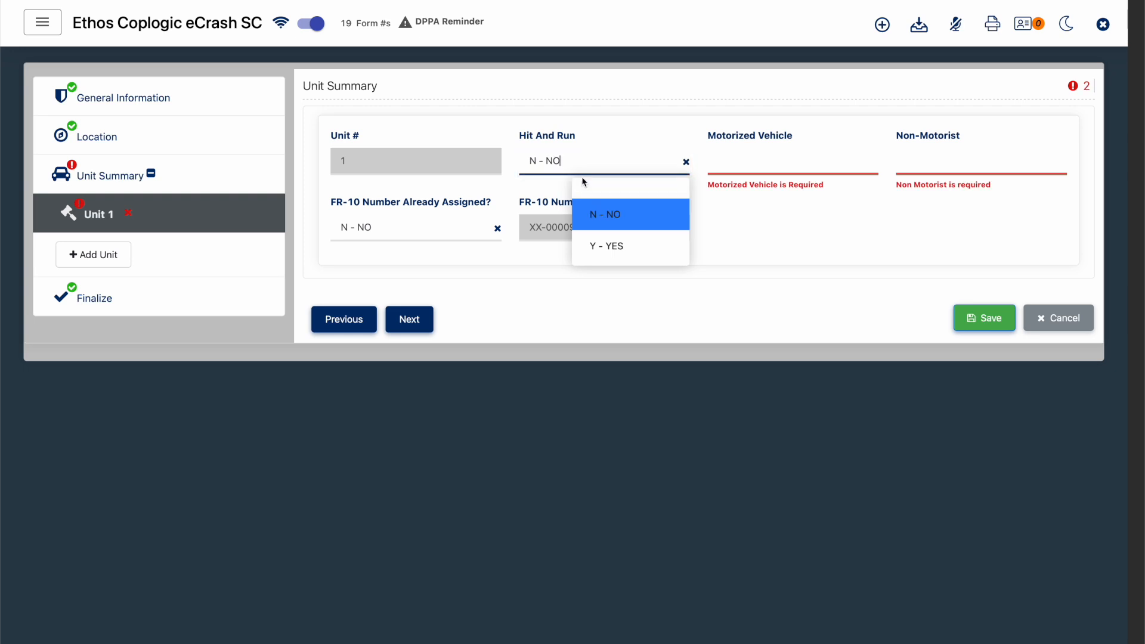
{"action": "left_click", "coordinate": [739, 229]}
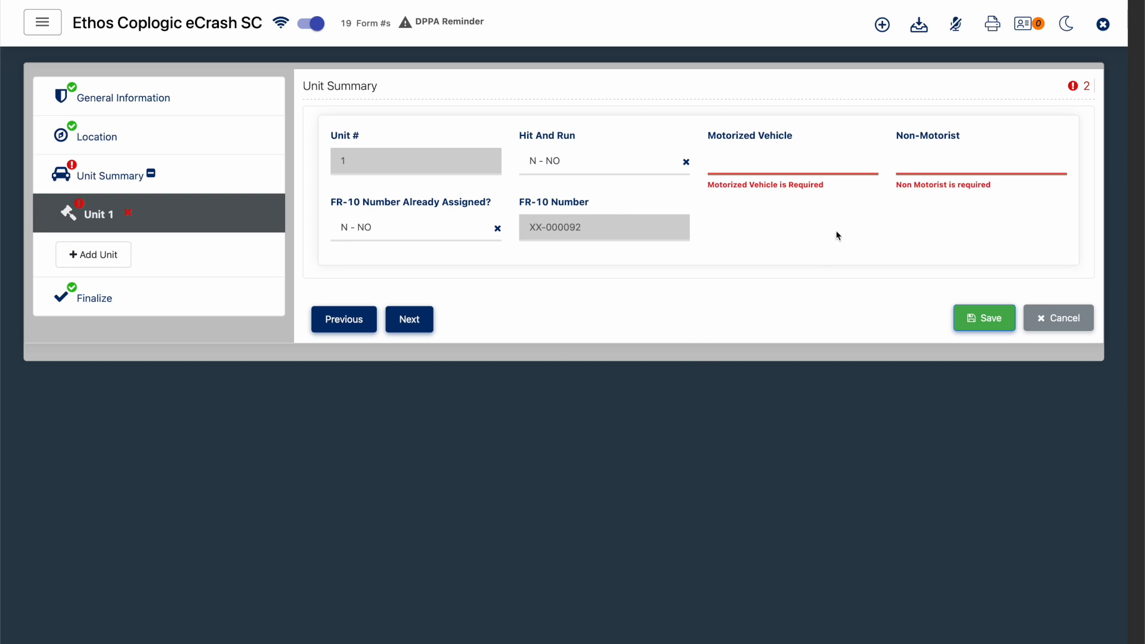
- For Unit 1, set Motorized Vehicle to Y - YES and Non-Motorist to N - NO
{"action": "left_click", "coordinate": [777, 172]}
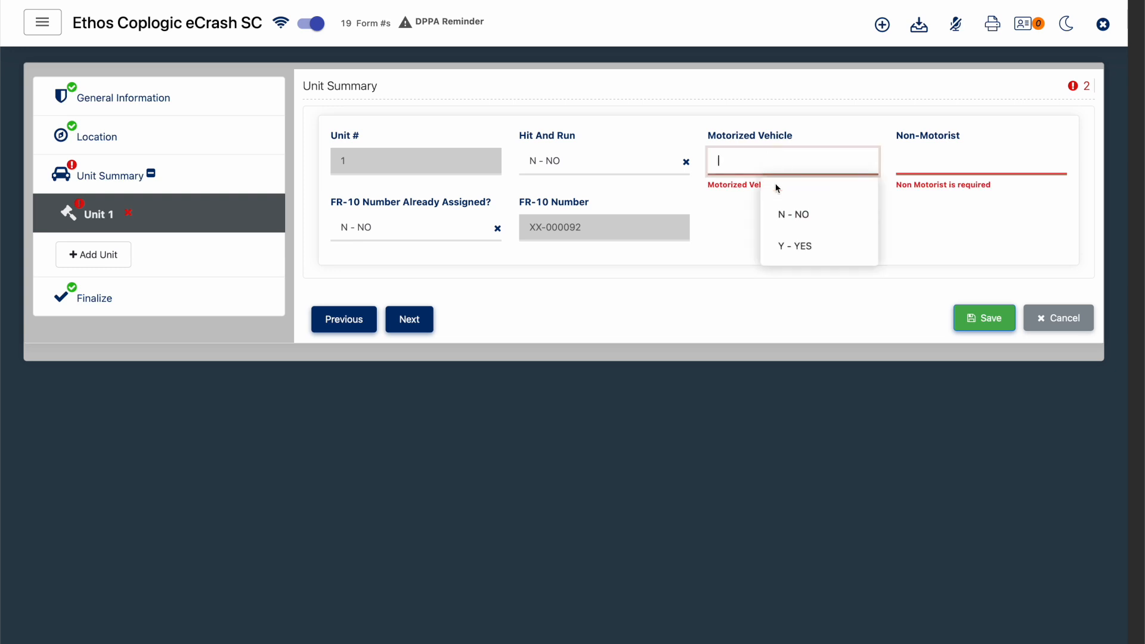
{"action": "left_click", "coordinate": [792, 251]}
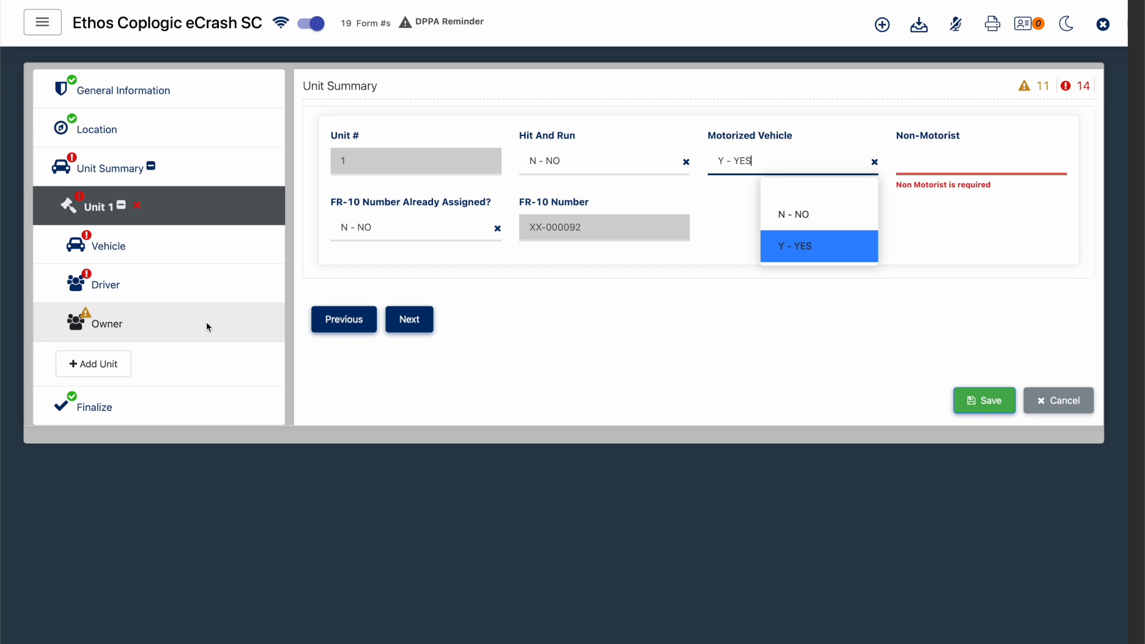
{"action": "left_click", "coordinate": [815, 218]}
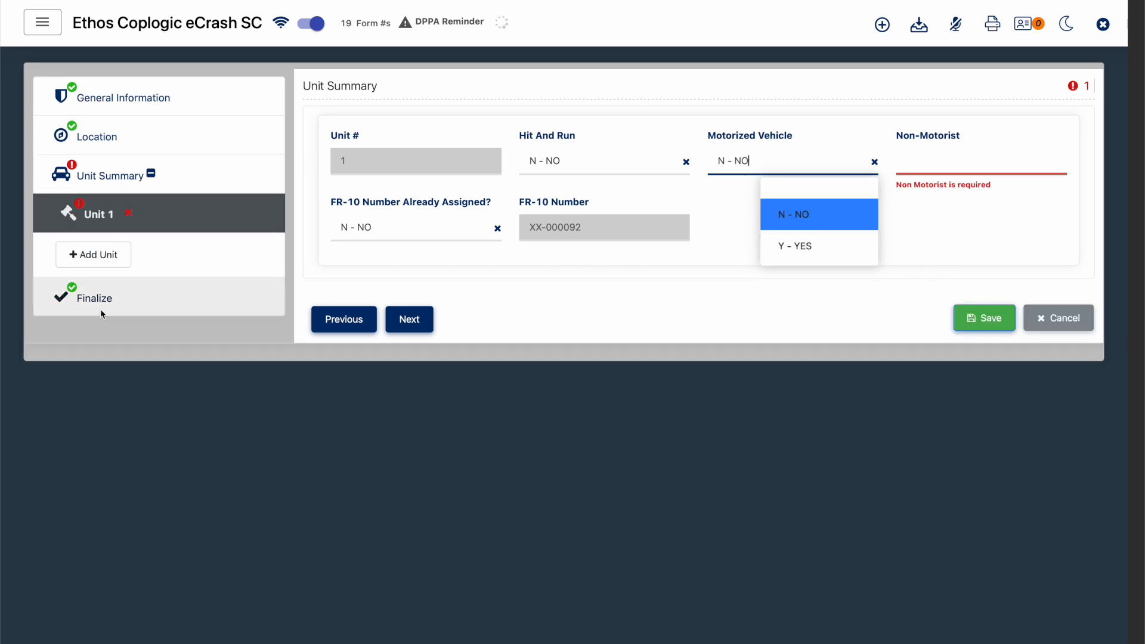
{"action": "left_click", "coordinate": [816, 245]}
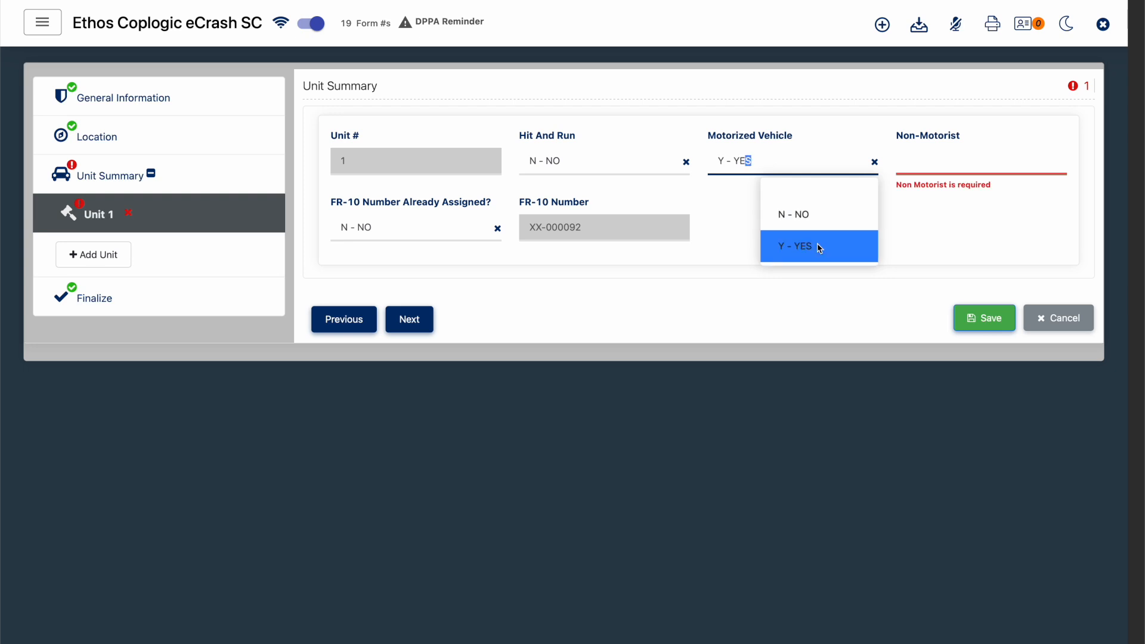
{"action": "left_click", "coordinate": [959, 173]}
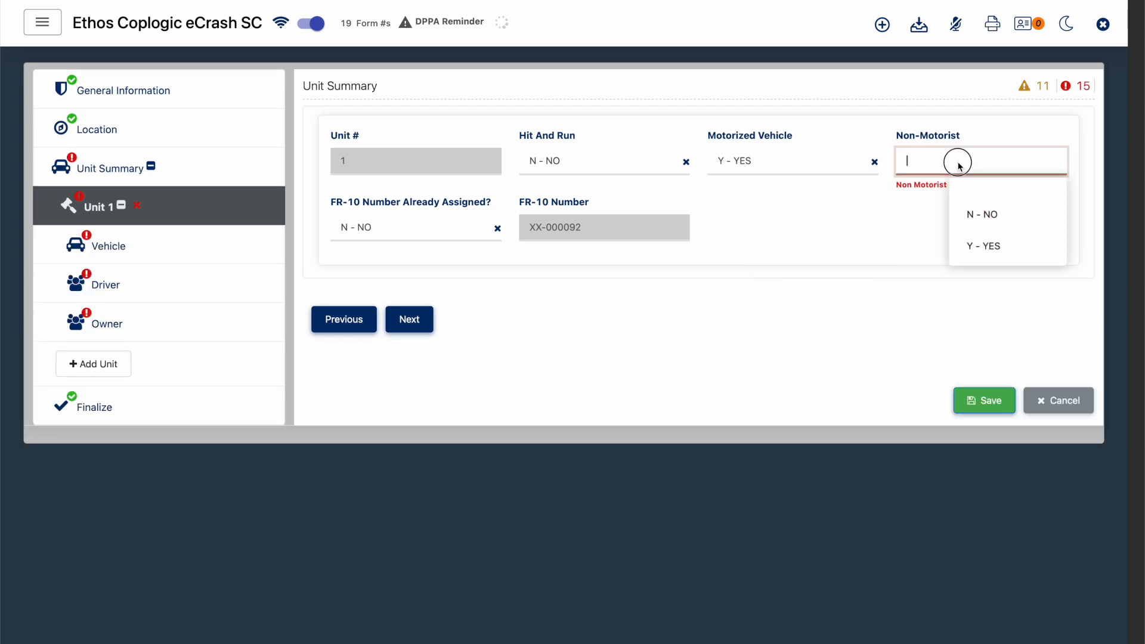
{"action": "left_click", "coordinate": [974, 214]}
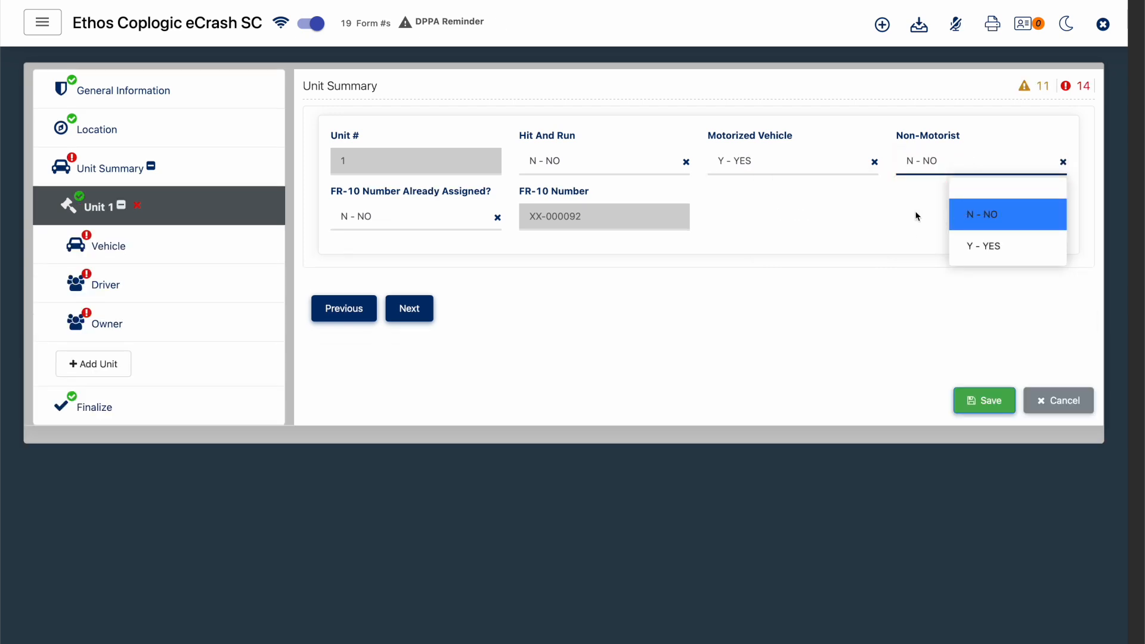
{"action": "left_click", "coordinate": [787, 242]}
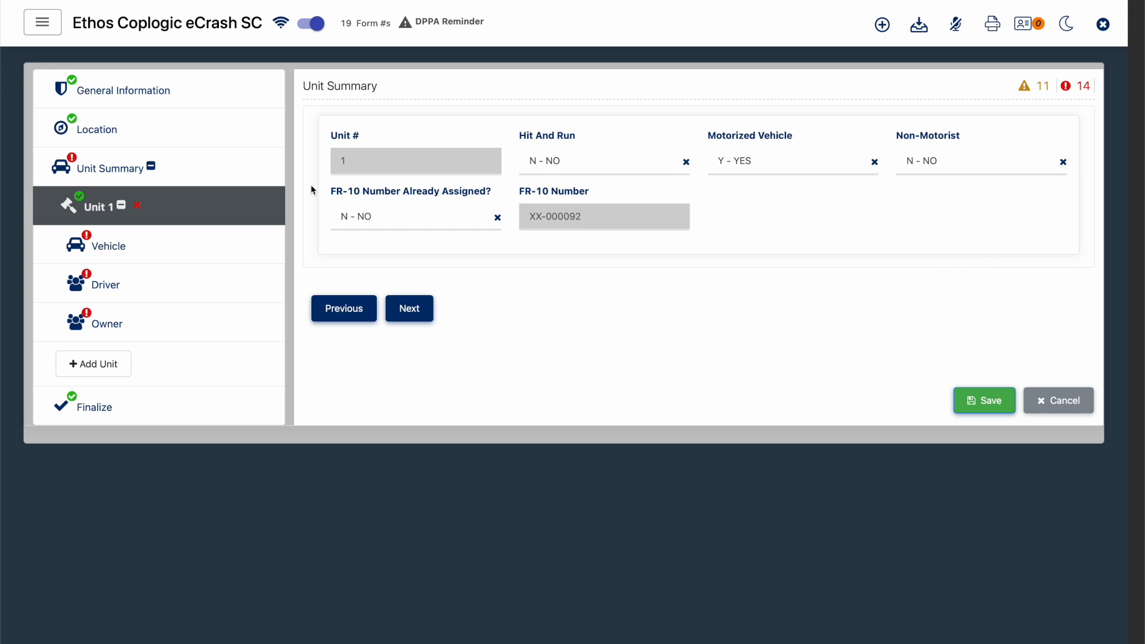
- In Unit 1's Vehicle Info, set Vehicle Unit Type to 01 - MOTOR VEHICLE - AUTOMOBILE, Vehicle Status to 1 - IN TRANSPORT and CDL Required to 2 - NO
{"action": "left_click", "coordinate": [184, 243]}
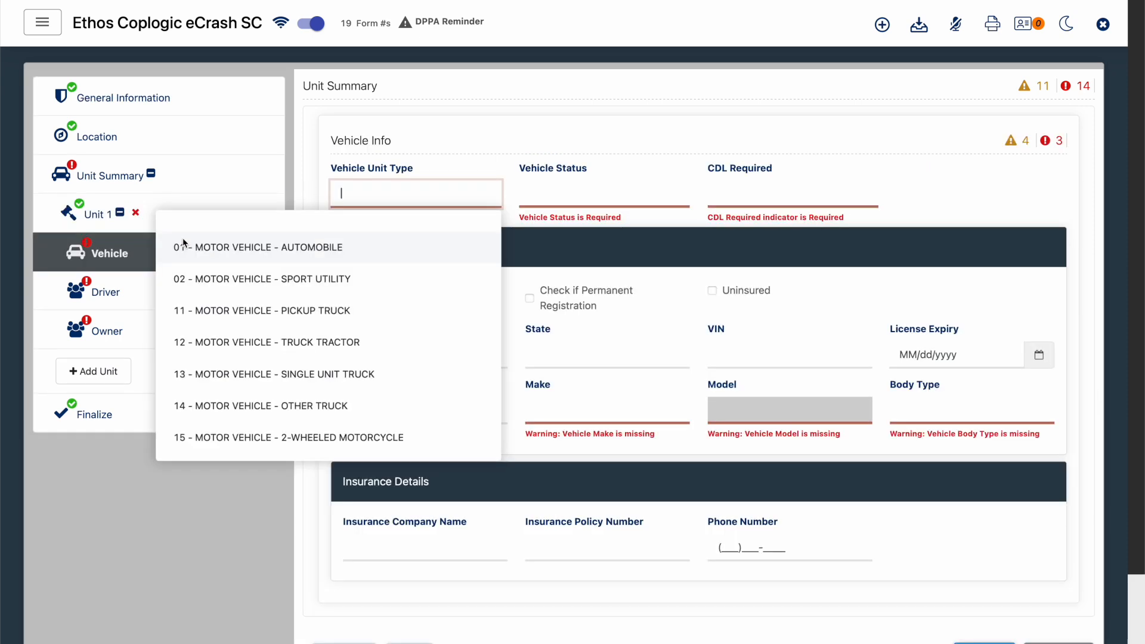
{"action": "left_click", "coordinate": [983, 202]}
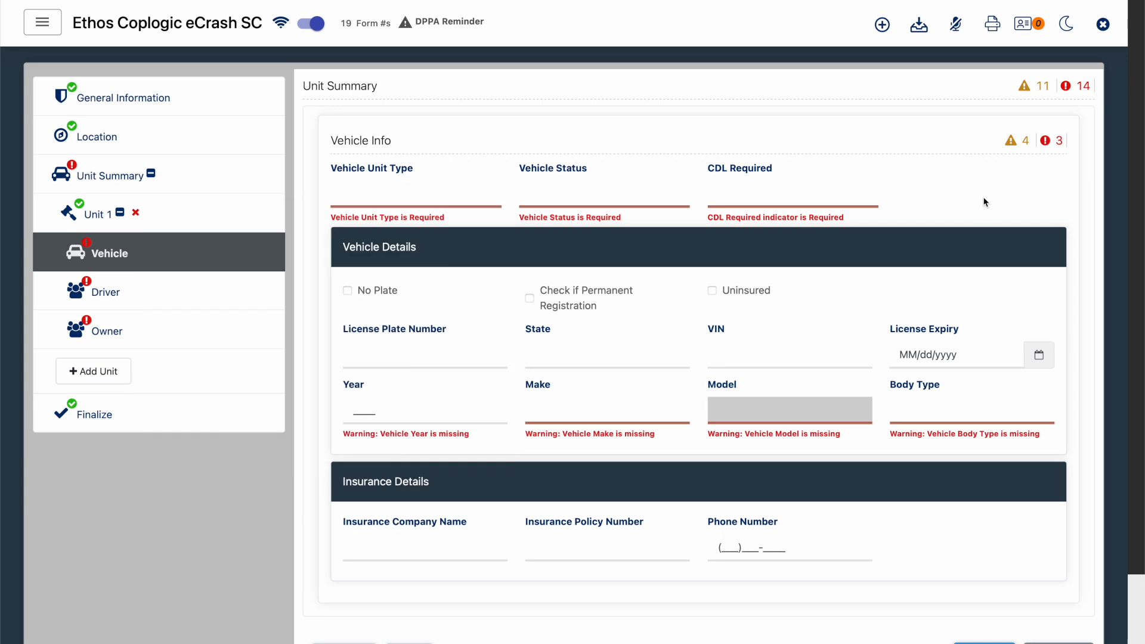
{"action": "scroll", "coordinate": [985, 202], "scroll_direction": "down", "scroll_amount": 2}
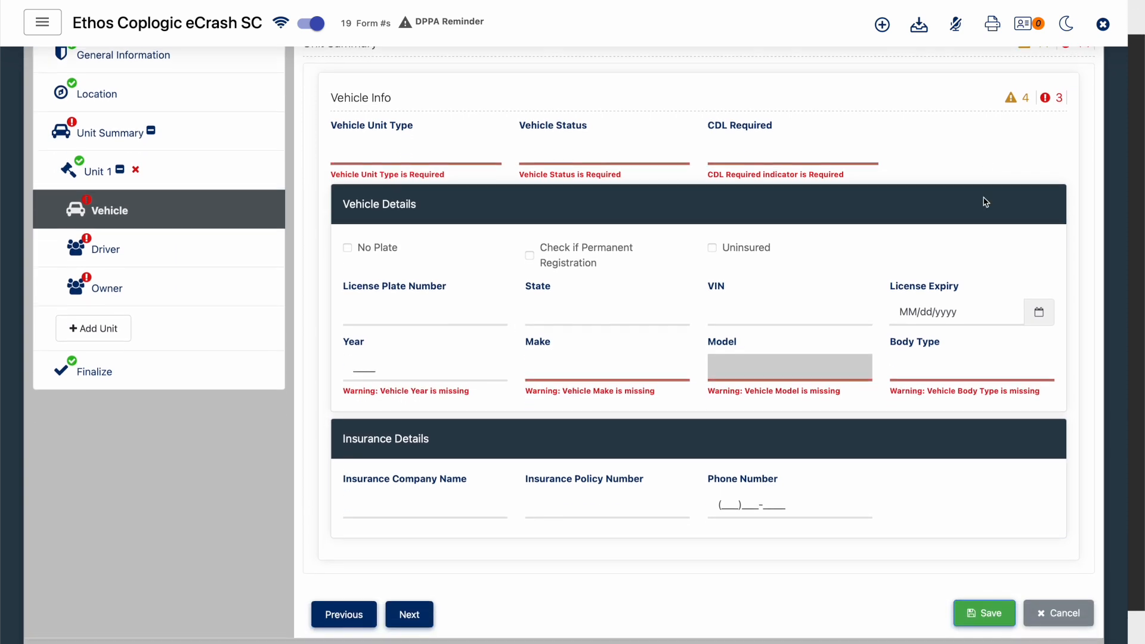
{"action": "scroll", "coordinate": [985, 203], "scroll_direction": "up", "scroll_amount": 2}
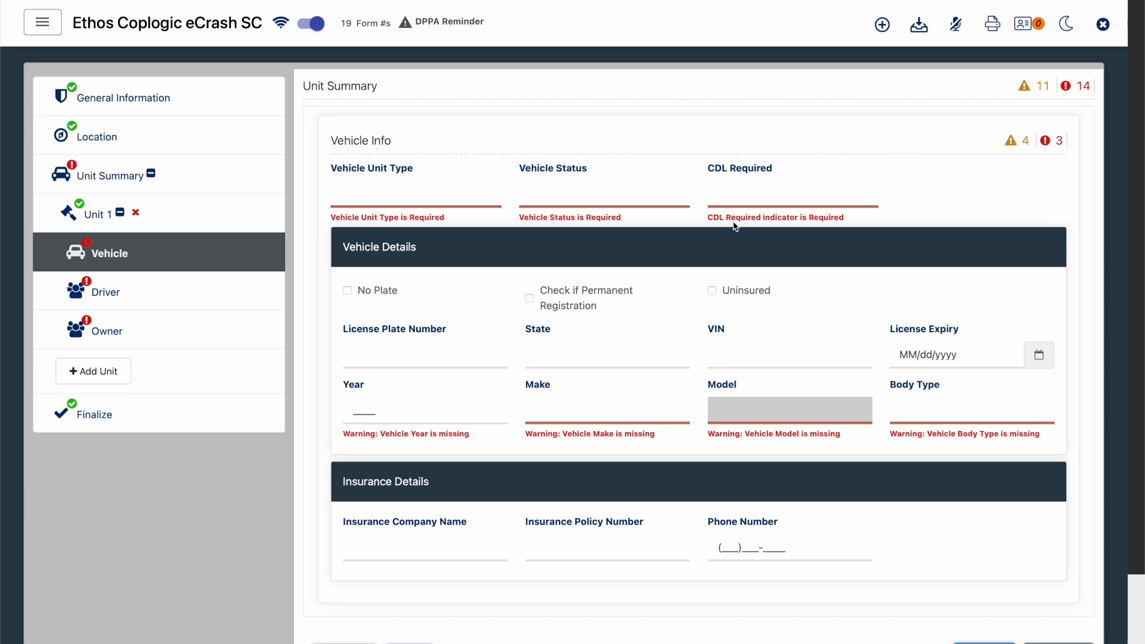
{"action": "left_click", "coordinate": [419, 192]}
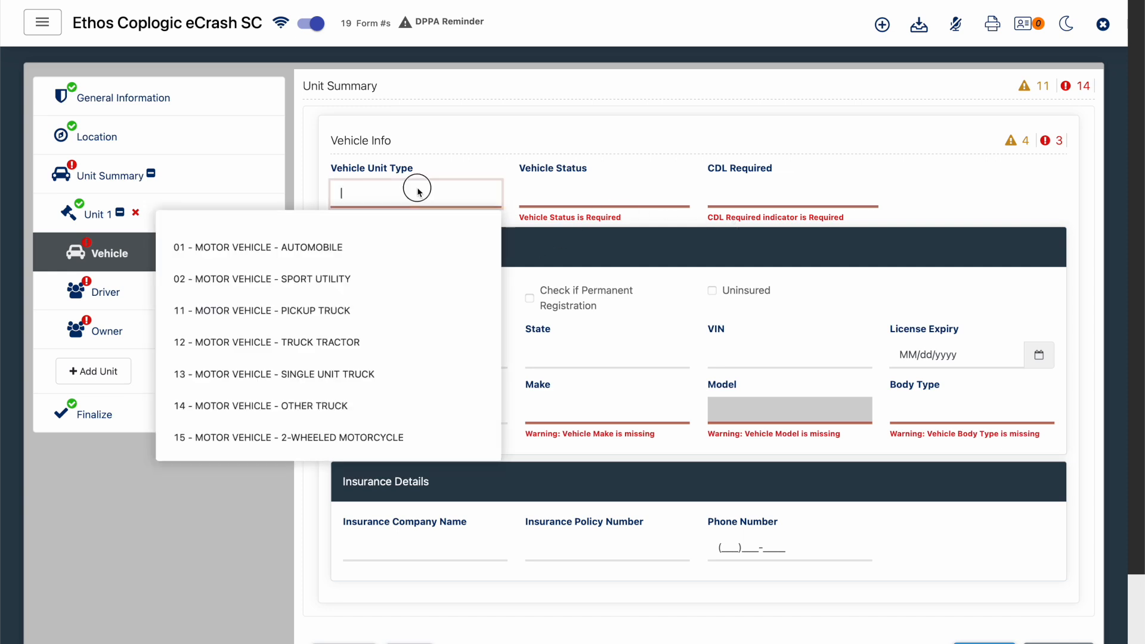
{"action": "left_click", "coordinate": [409, 248]}
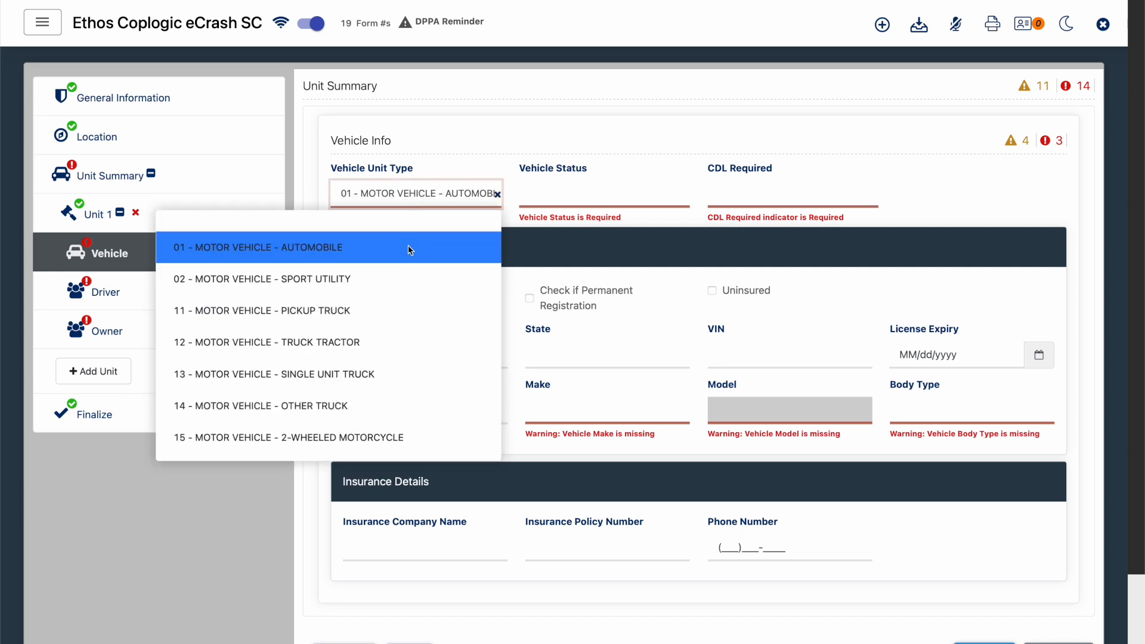
{"action": "left_click", "coordinate": [647, 194]}
{"action": "left_click", "coordinate": [629, 244]}
{"action": "left_click", "coordinate": [797, 203]}
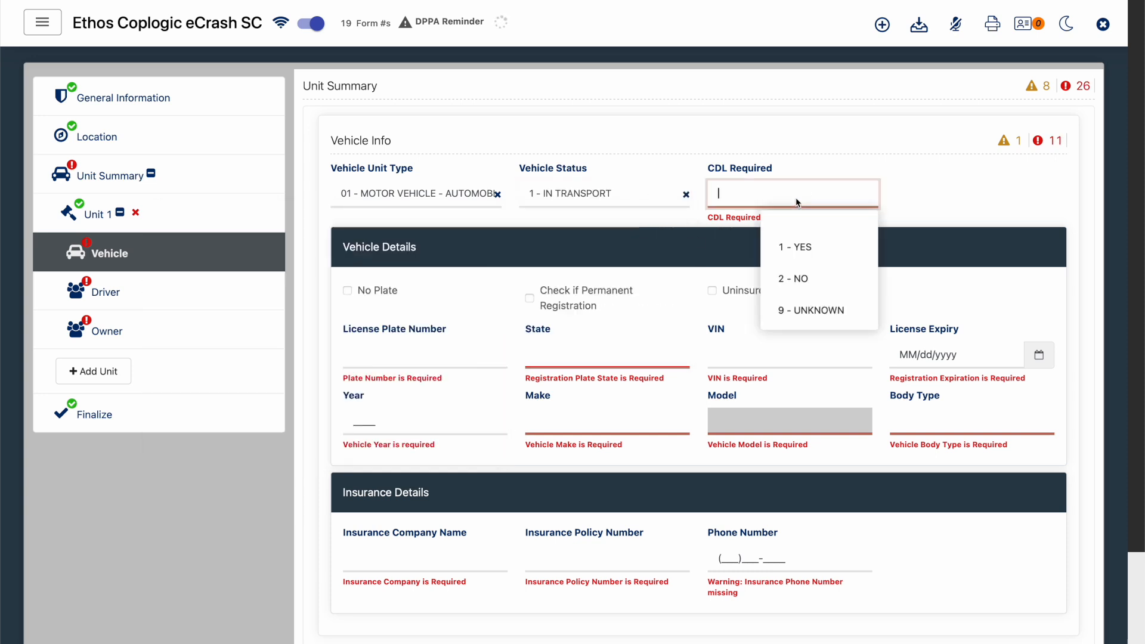
{"action": "left_click", "coordinate": [797, 276]}
{"action": "left_click", "coordinate": [934, 176]}
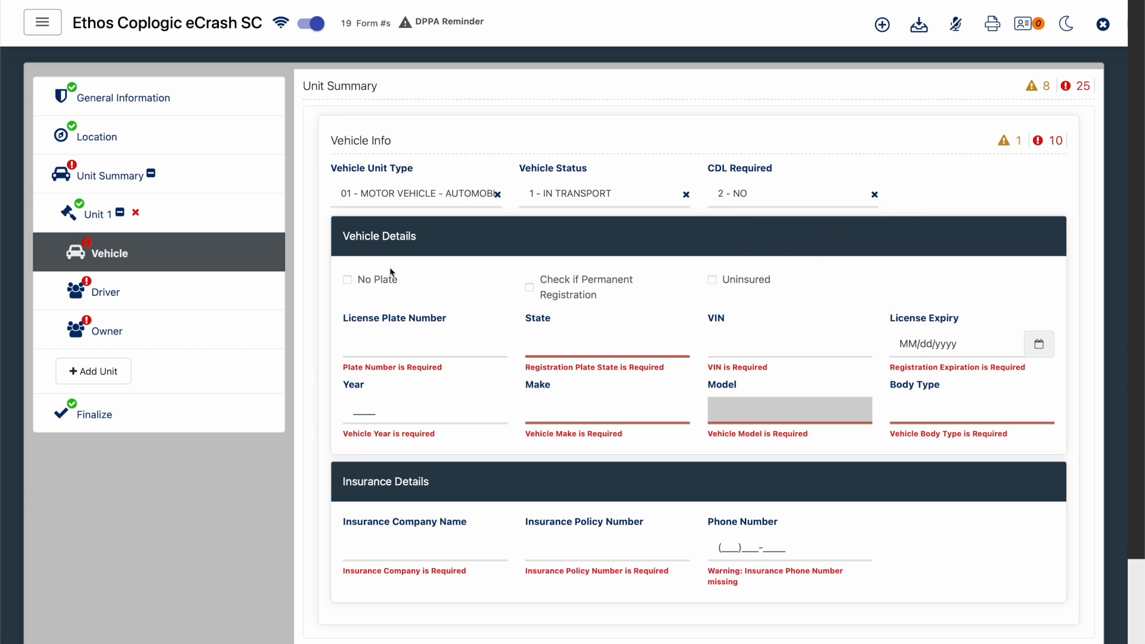
- Enter license plate number ABC234 with the state SC - SOUTH CAROLINA in Vehicle Details
{"action": "scroll", "coordinate": [391, 271], "scroll_direction": "down", "scroll_amount": 1}
{"action": "left_click", "coordinate": [397, 296]}
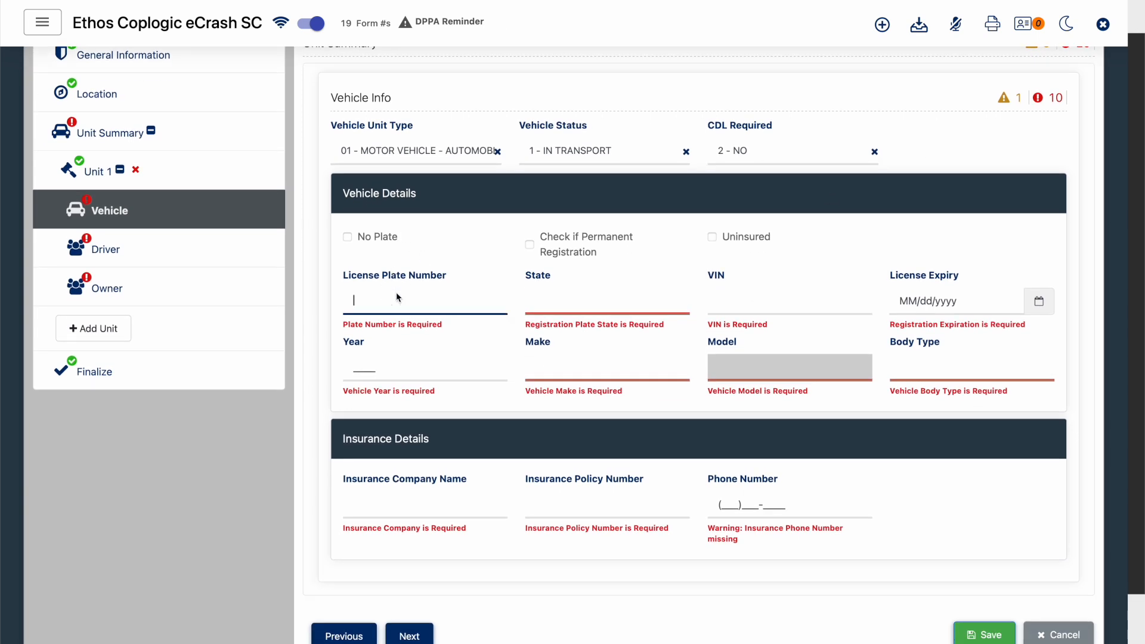
{"action": "type", "text": "ABC234"}
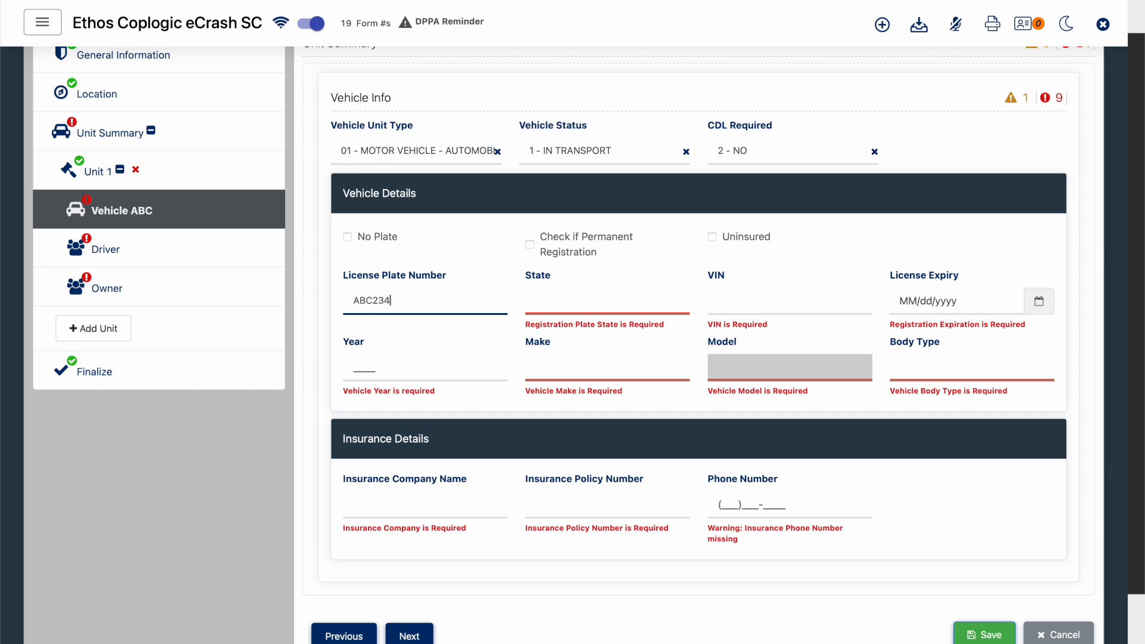
{"action": "left_click", "coordinate": [565, 305]}
{"action": "type", "text": "sc"}
{"action": "key", "text": "Tab"}
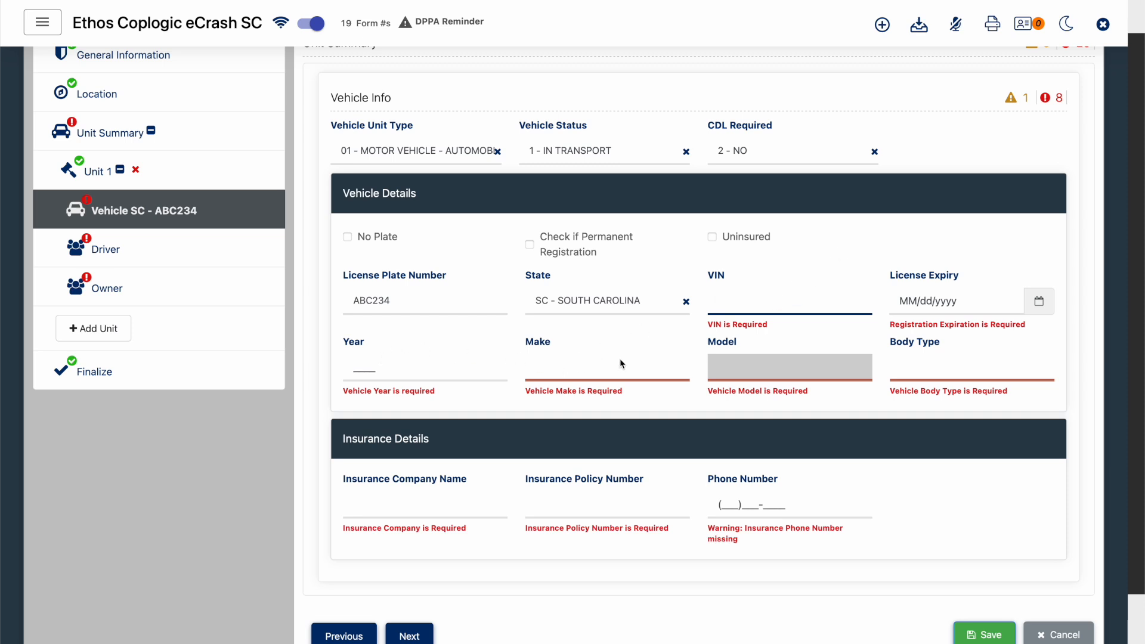
- Set the vehicle's Body Type to 4S - 4 DOOR in Vehicle Details
{"action": "left_click", "coordinate": [889, 372]}
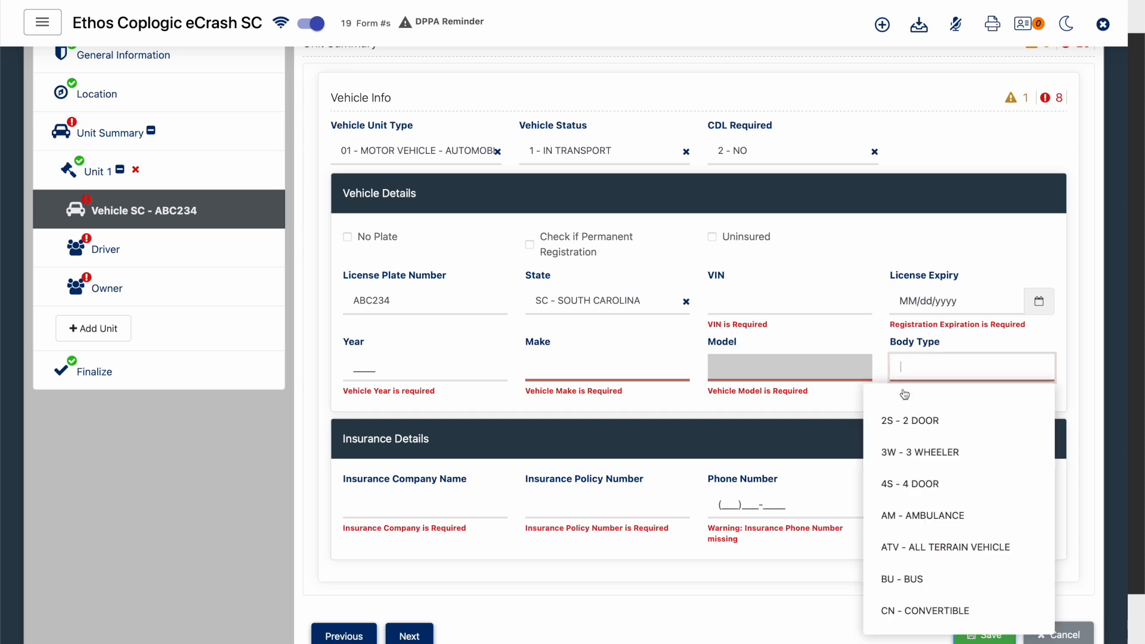
{"action": "left_click", "coordinate": [917, 484]}
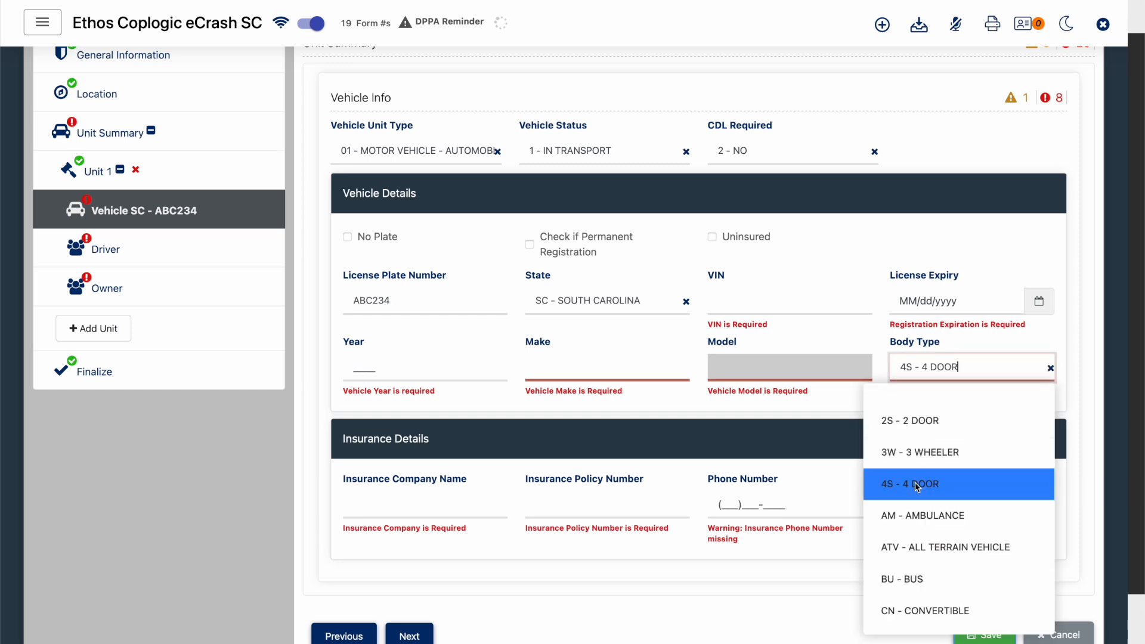
{"action": "left_click", "coordinate": [889, 238]}
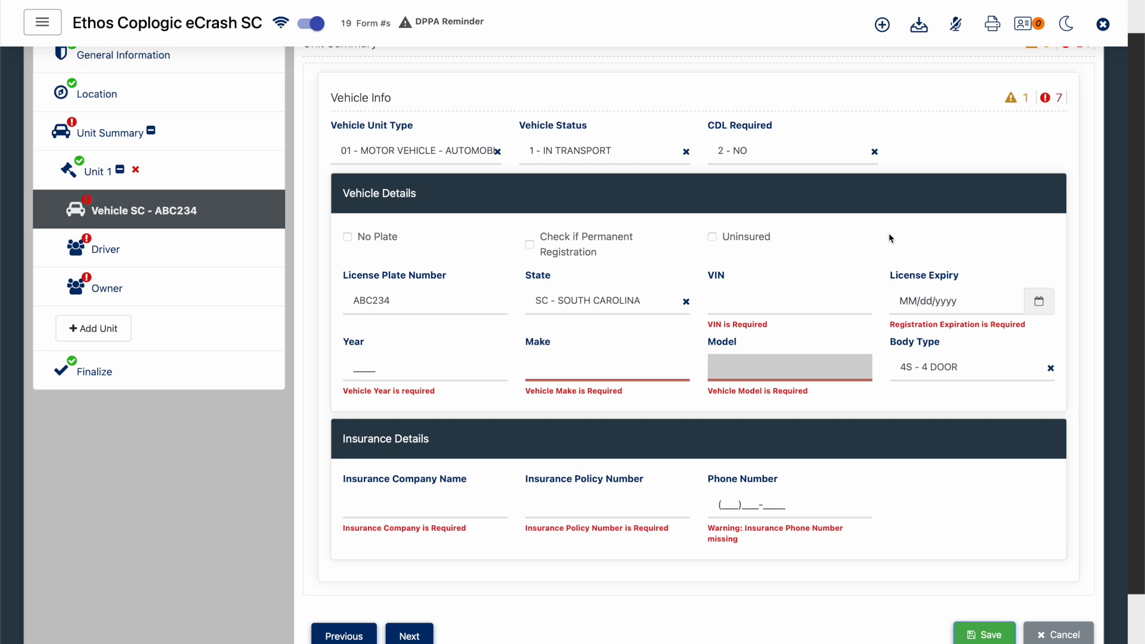
{"action": "scroll", "coordinate": [889, 239], "scroll_direction": "up", "scroll_amount": 1}
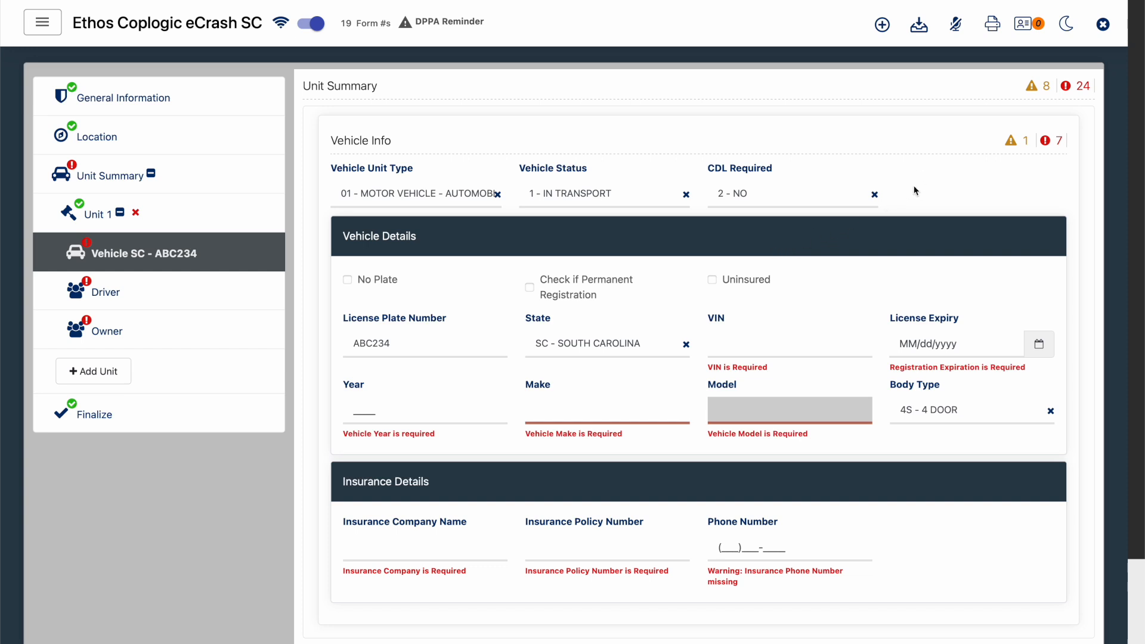
- Show the search results from the last 7 days and add the vehicle result to the Unit 1 vehicle form
{"action": "left_click", "coordinate": [1024, 25]}
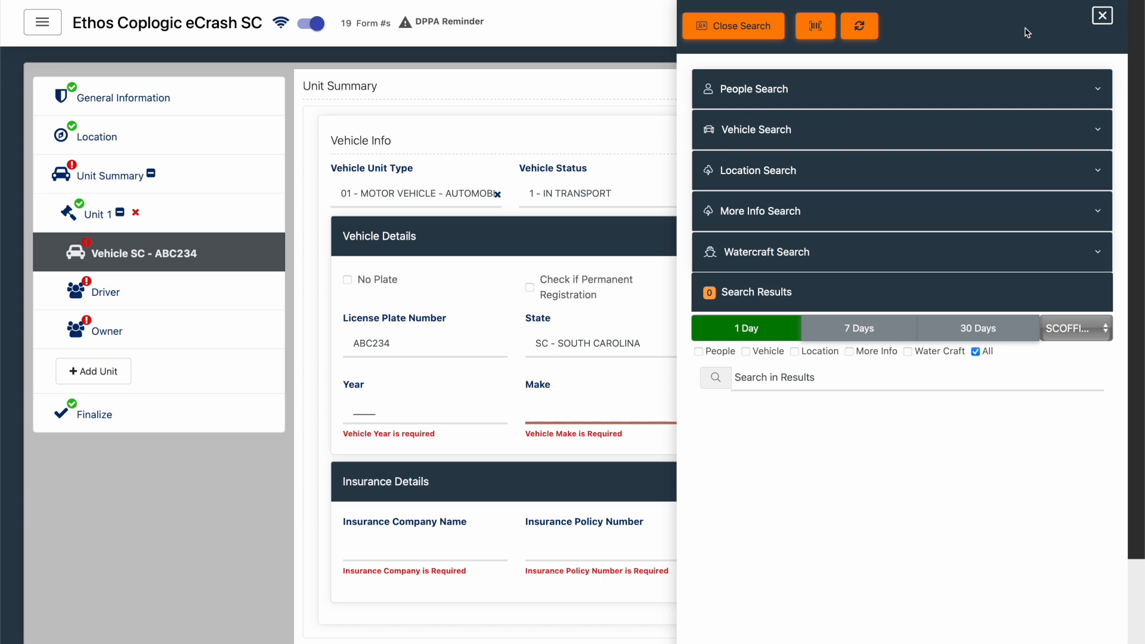
{"action": "left_click", "coordinate": [862, 329]}
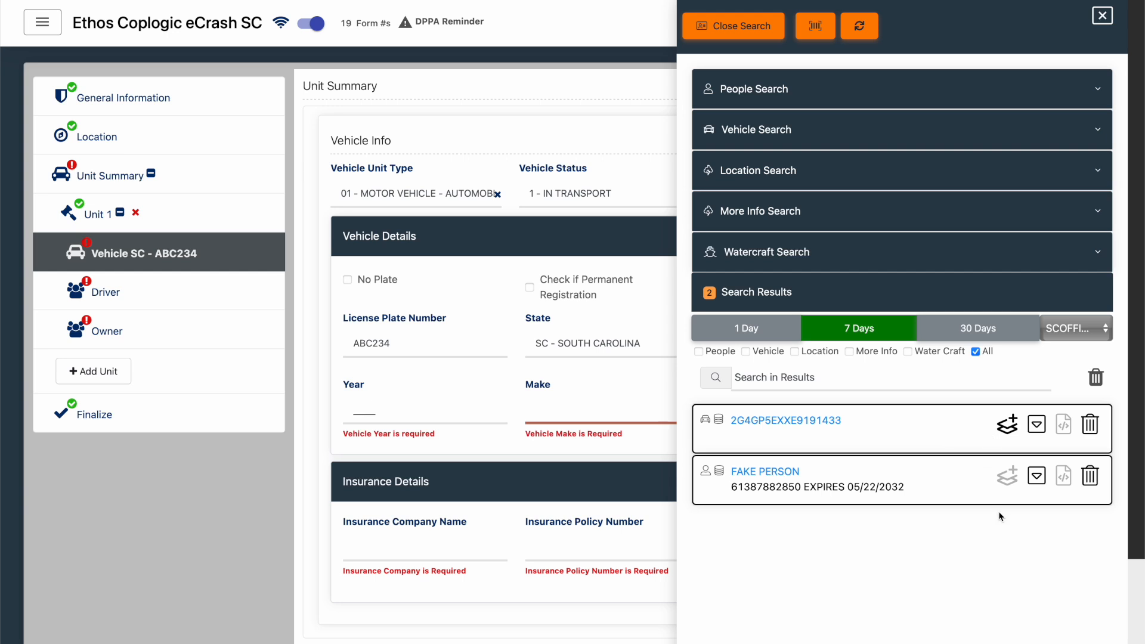
{"action": "left_click", "coordinate": [1006, 425]}
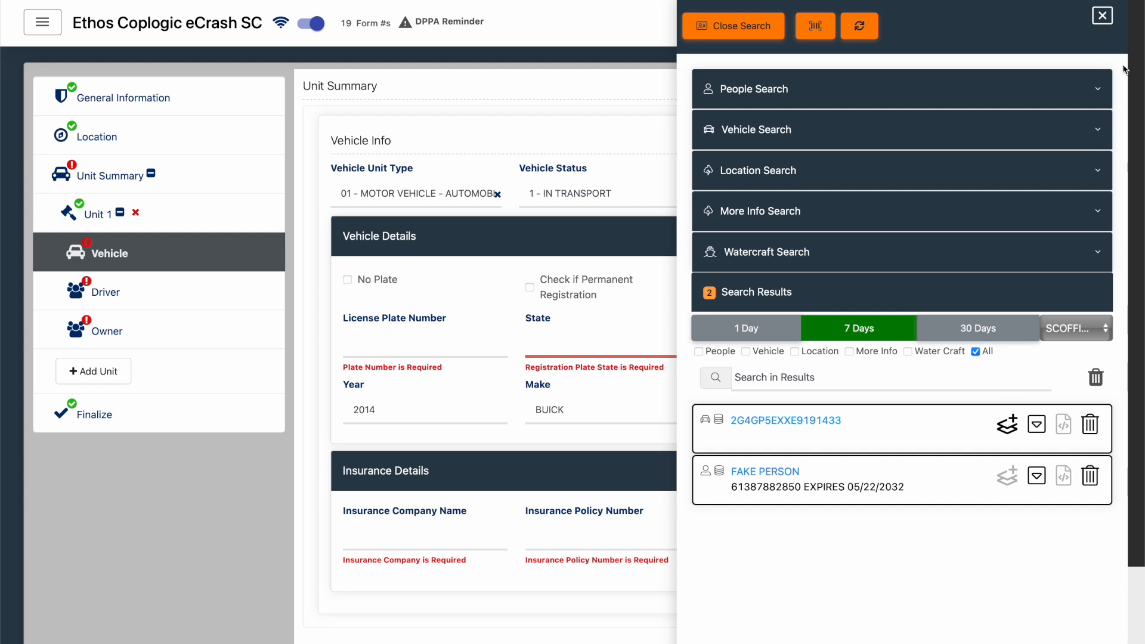
{"action": "left_click", "coordinate": [1102, 16]}
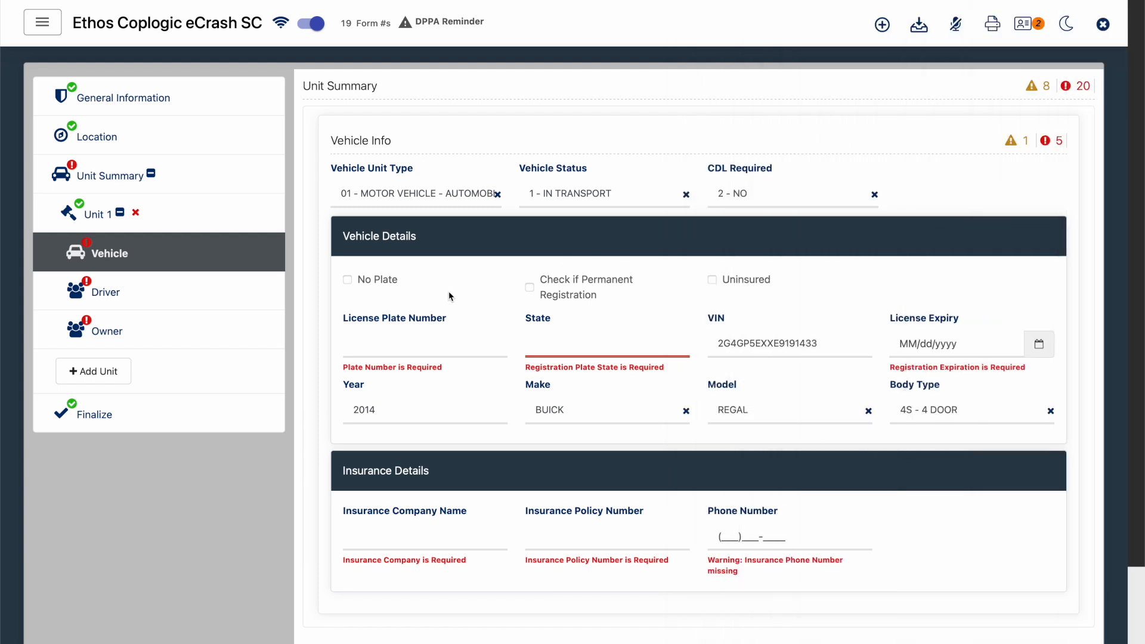
- Enter license plate number ABC123 and set its state to SC - SOUTH CAROLINA
{"action": "left_click", "coordinate": [429, 347]}
{"action": "type", "text": "ABC123"}
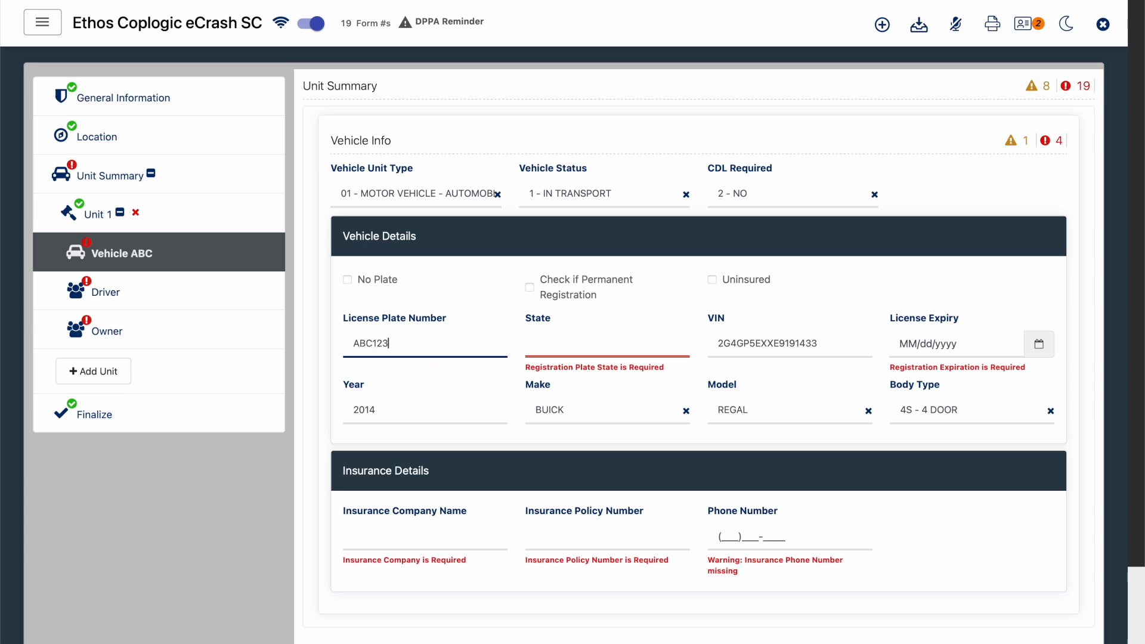
{"action": "key", "text": "Tab"}
{"action": "key", "text": "Tab"}
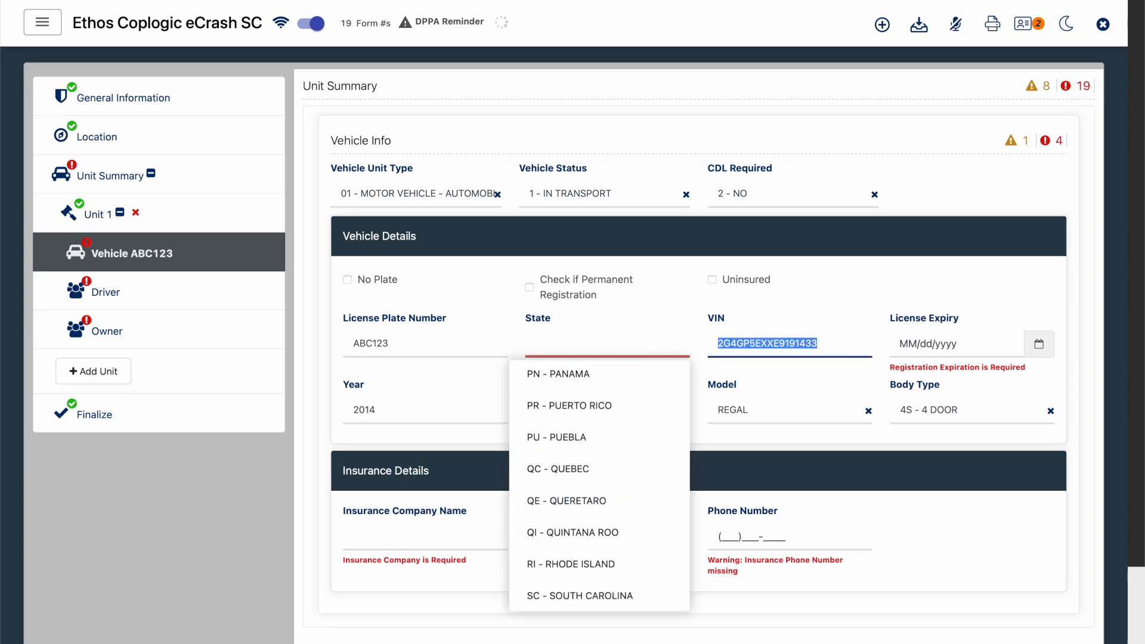
{"action": "key", "text": "shift+Tab"}
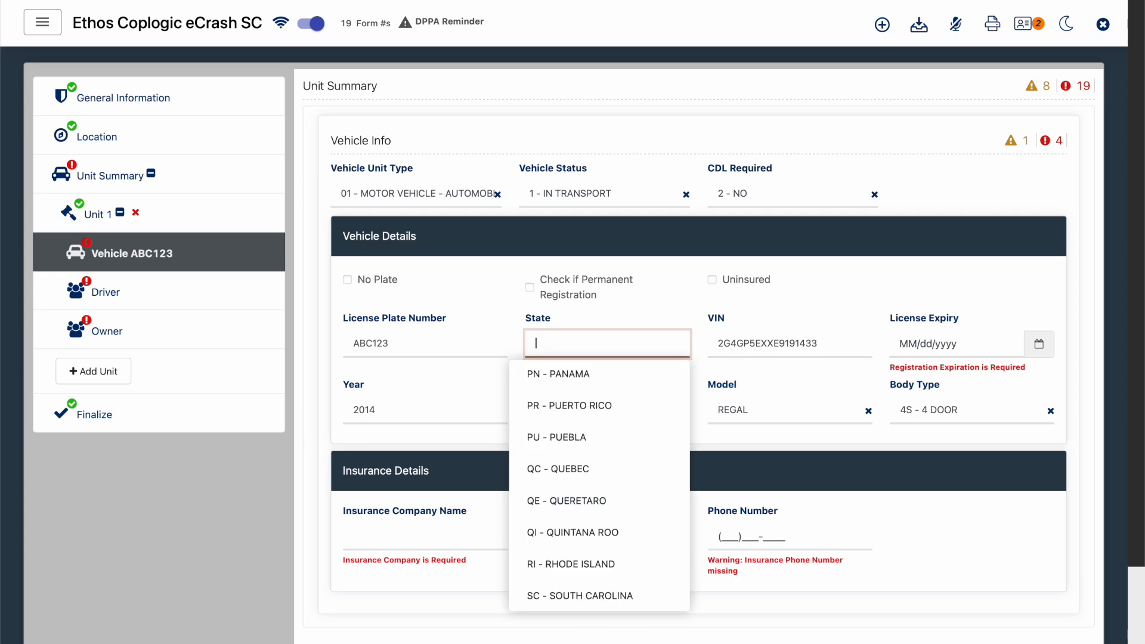
{"action": "type", "text": "sc"}
{"action": "key", "text": "Tab"}
- Set the vehicle's License Expiry date to 01/31/2026
{"action": "left_click", "coordinate": [907, 344]}
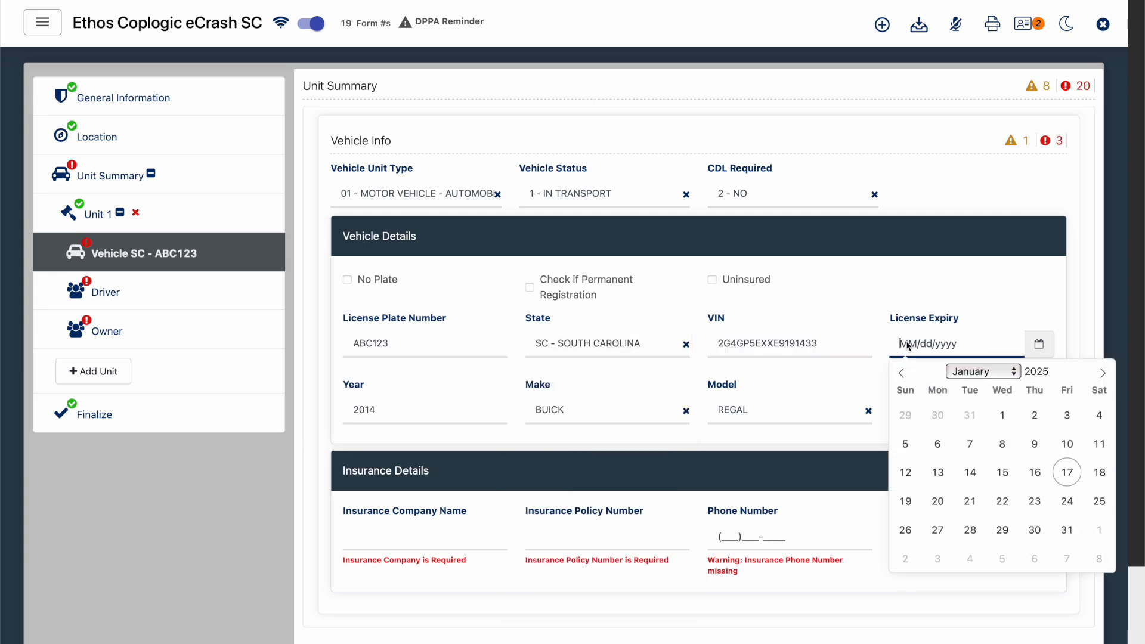
{"action": "type", "text": "01/31/2026"}
{"action": "key", "text": "Tab"}
{"action": "left_click", "coordinate": [993, 517]}
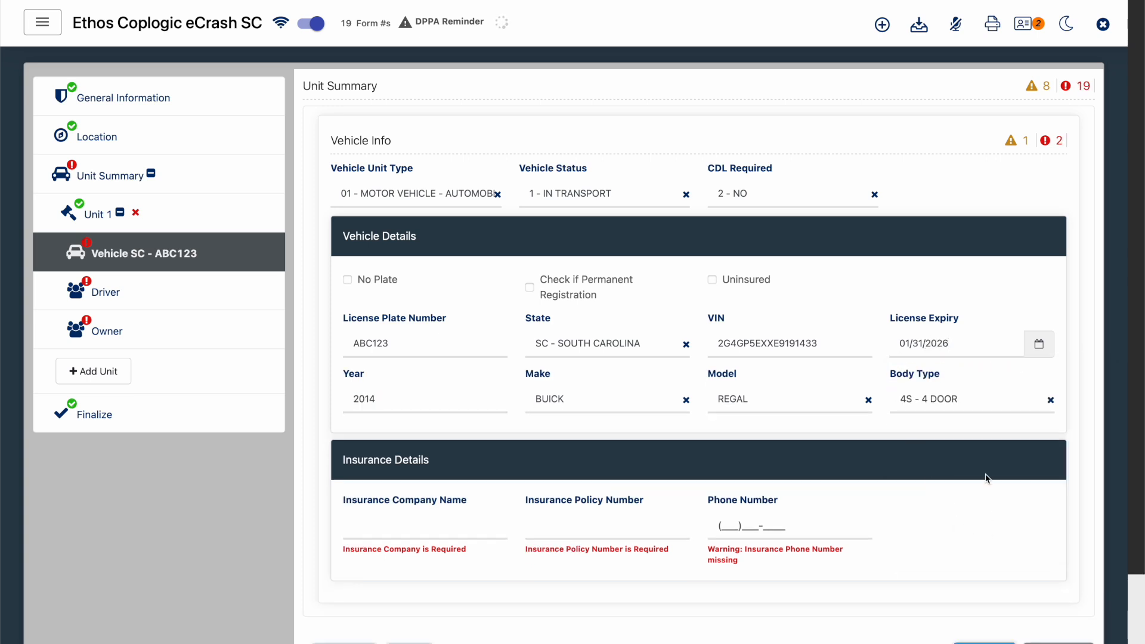
- Review the search results from the last 7 days, then return to the vehicle form
{"action": "left_click", "coordinate": [1033, 24]}
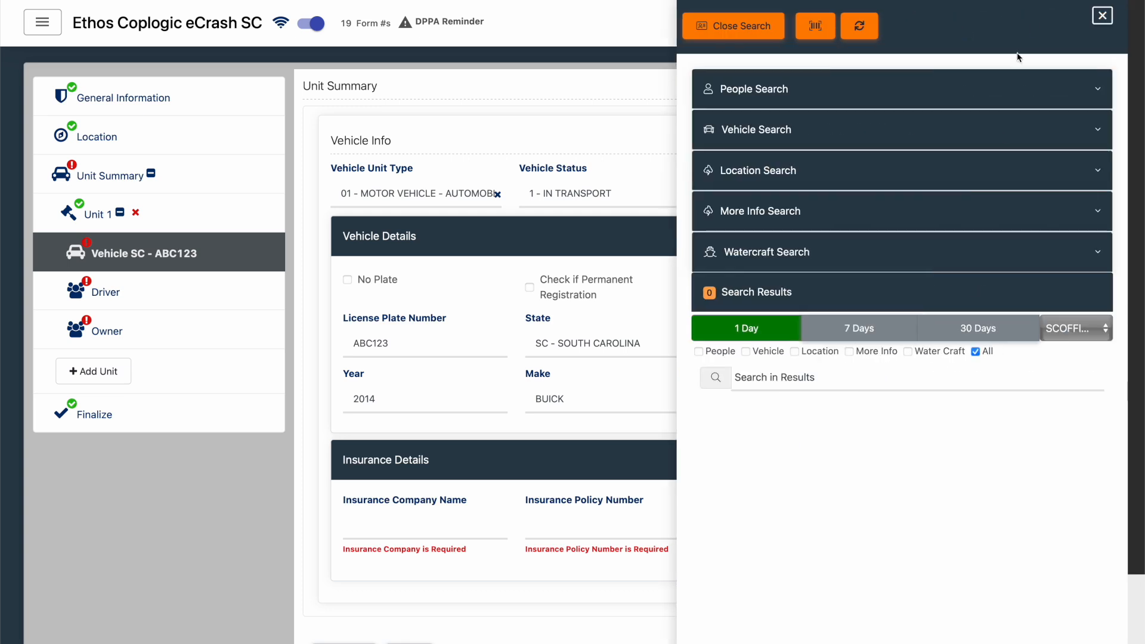
{"action": "left_click", "coordinate": [870, 330]}
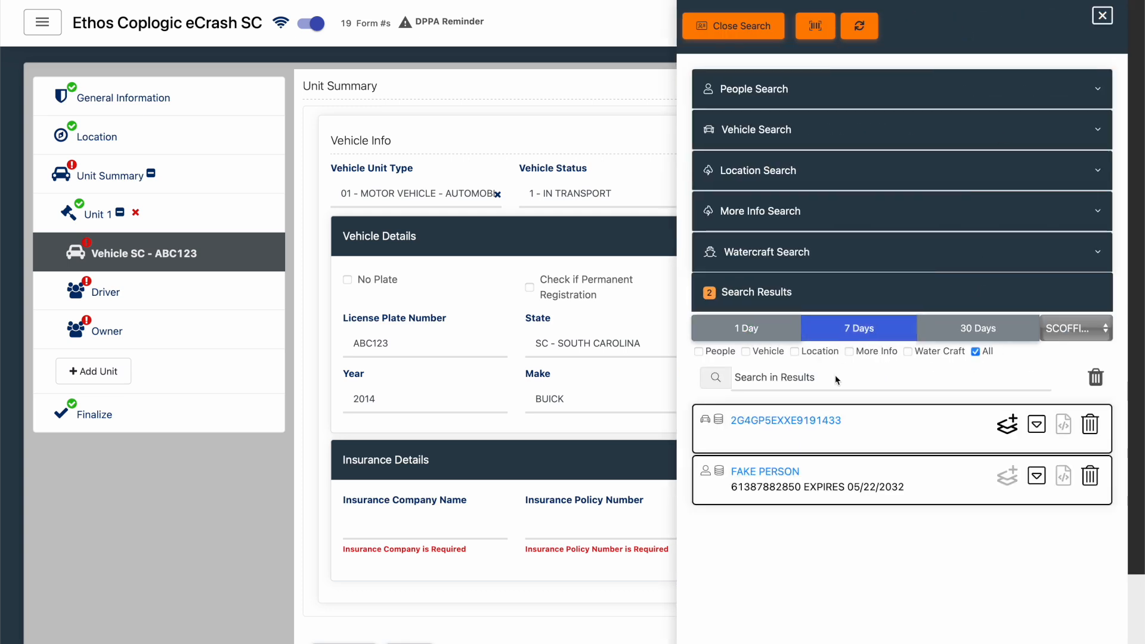
{"action": "left_click", "coordinate": [1107, 20]}
- In Insurance Details, enter ALLSTATE as the insurance company and fill in the policy number and the insurer's phone number
{"action": "left_click", "coordinate": [453, 520]}
{"action": "type", "text": "ALLSTATE"}
{"action": "key", "text": "Tab"}
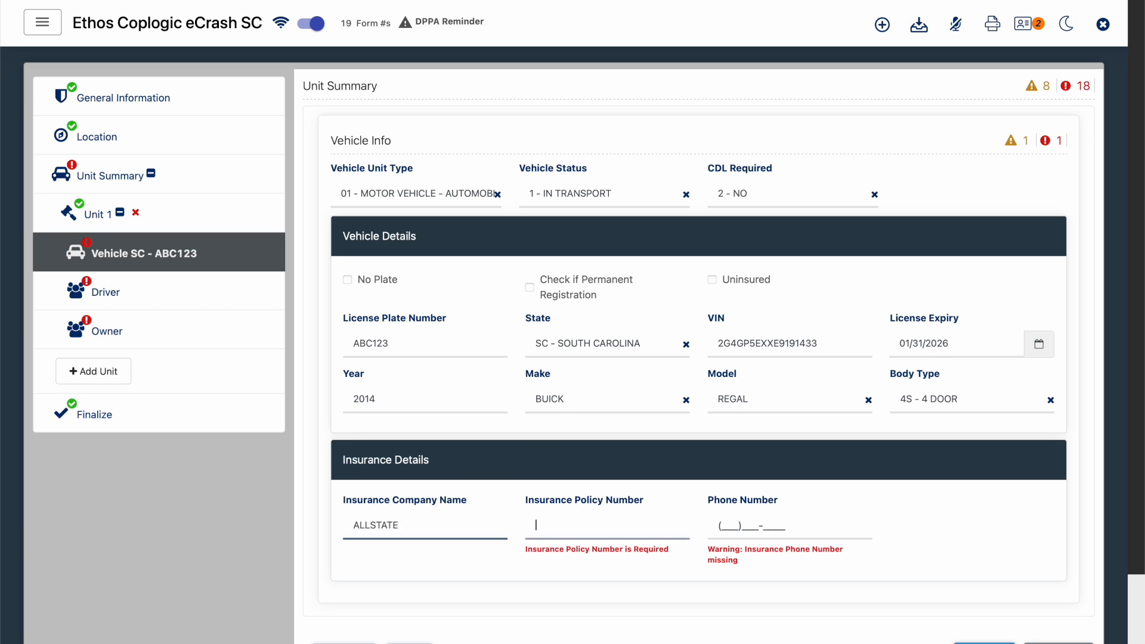
{"action": "type", "text": "234234"}
{"action": "key", "text": "Tab"}
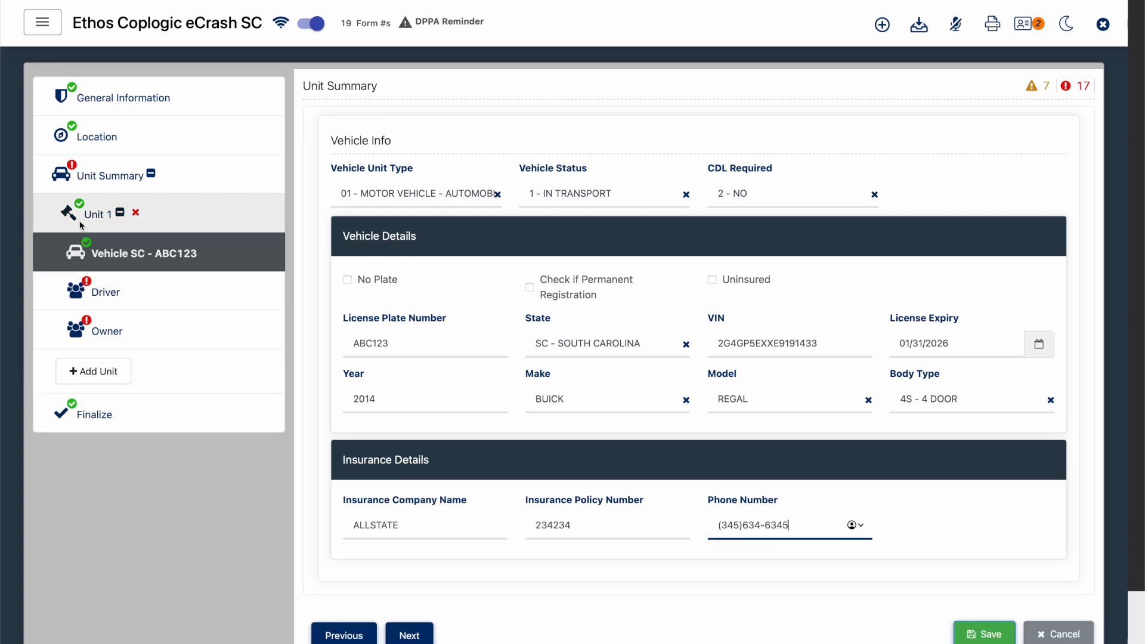
- Fill in Unit 1's driver form from the person record found in the last 7 days' search results
{"action": "left_click", "coordinate": [88, 293]}
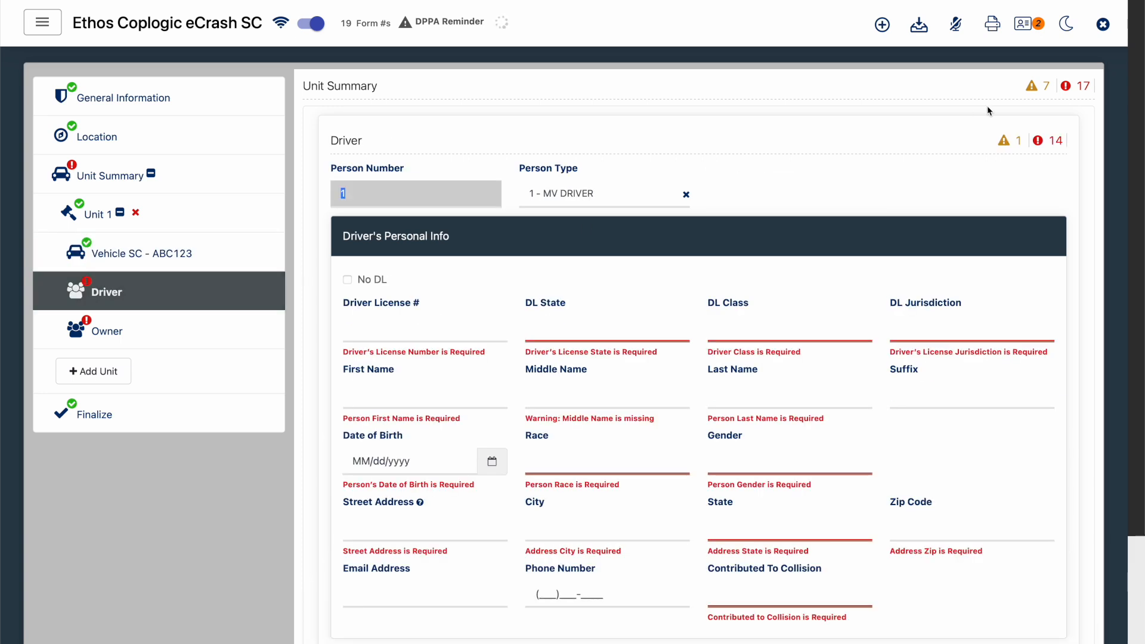
{"action": "left_click", "coordinate": [836, 182]}
{"action": "left_click", "coordinate": [1024, 25]}
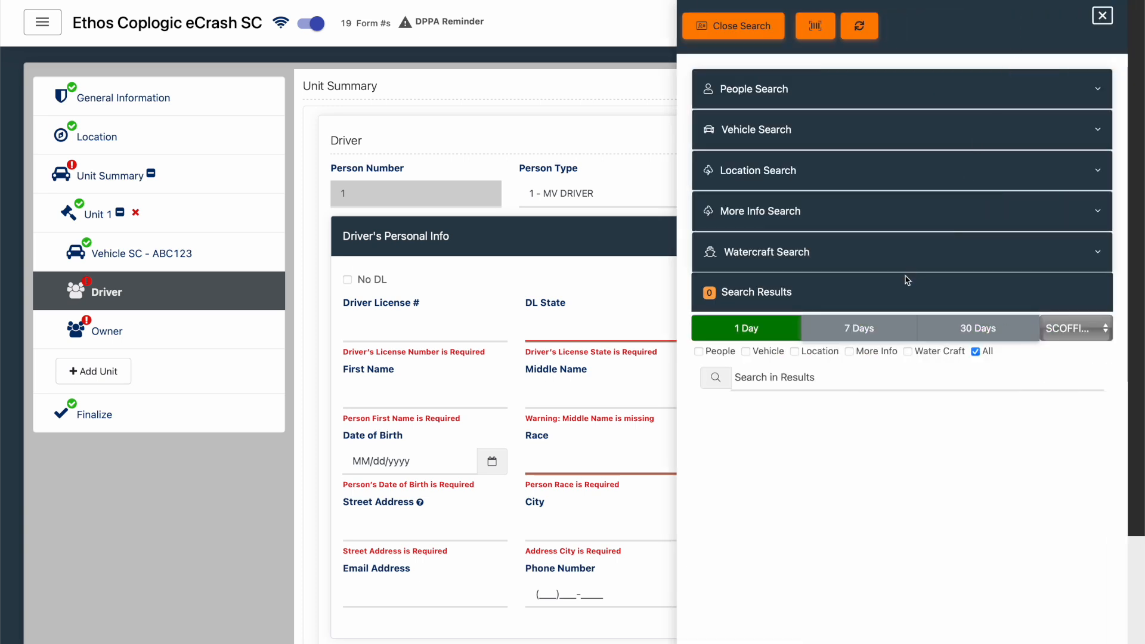
{"action": "left_click", "coordinate": [870, 328]}
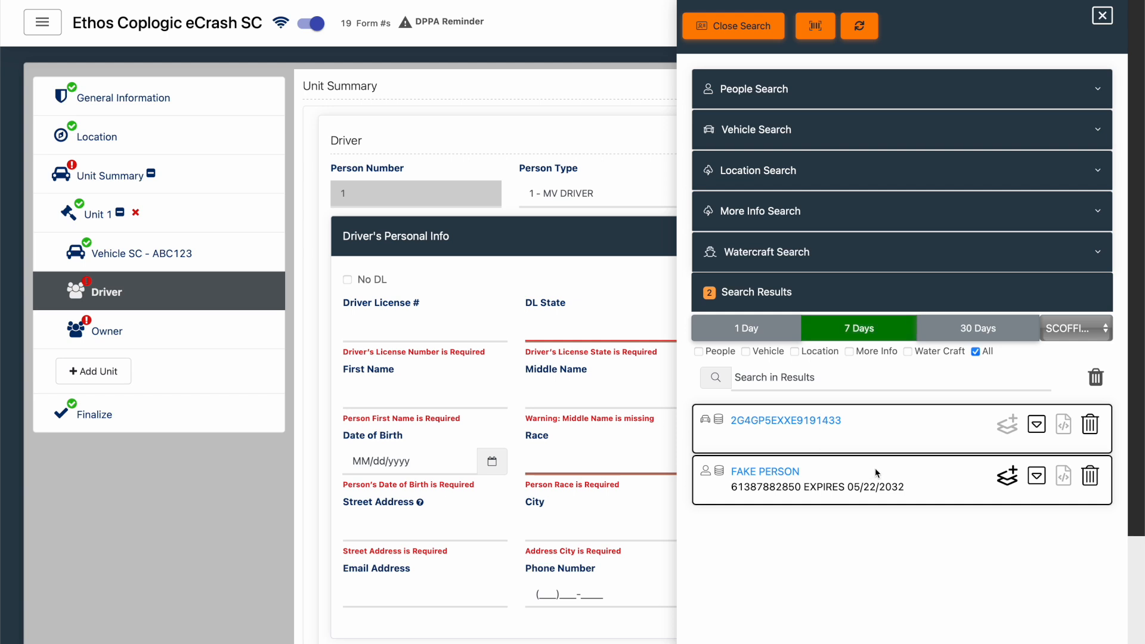
{"action": "left_click", "coordinate": [1007, 476]}
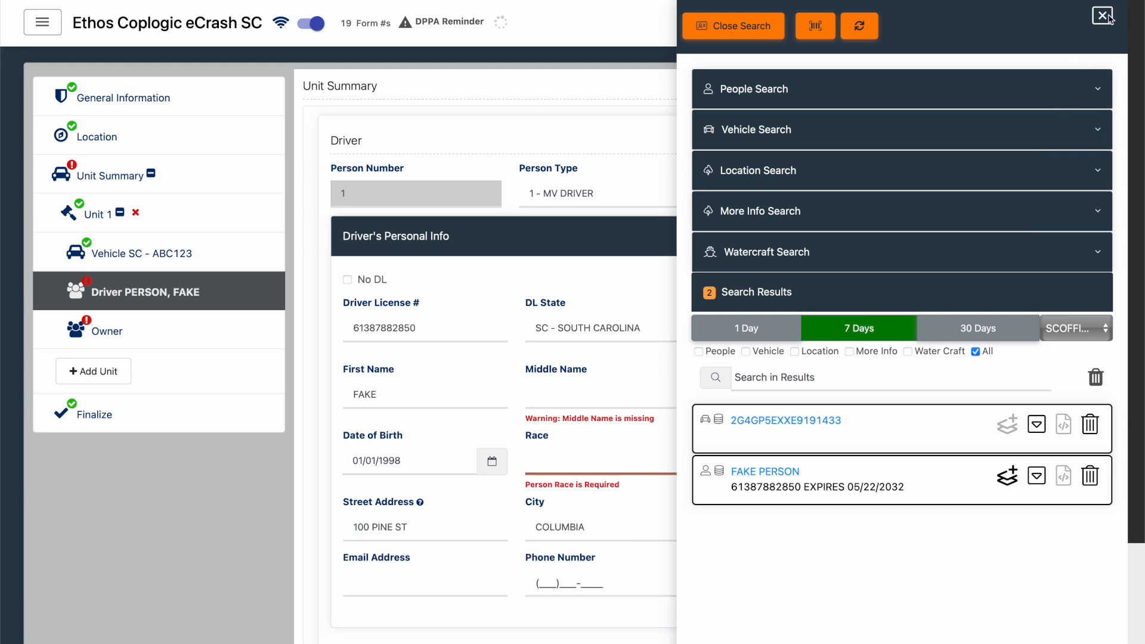
{"action": "left_click", "coordinate": [1105, 17]}
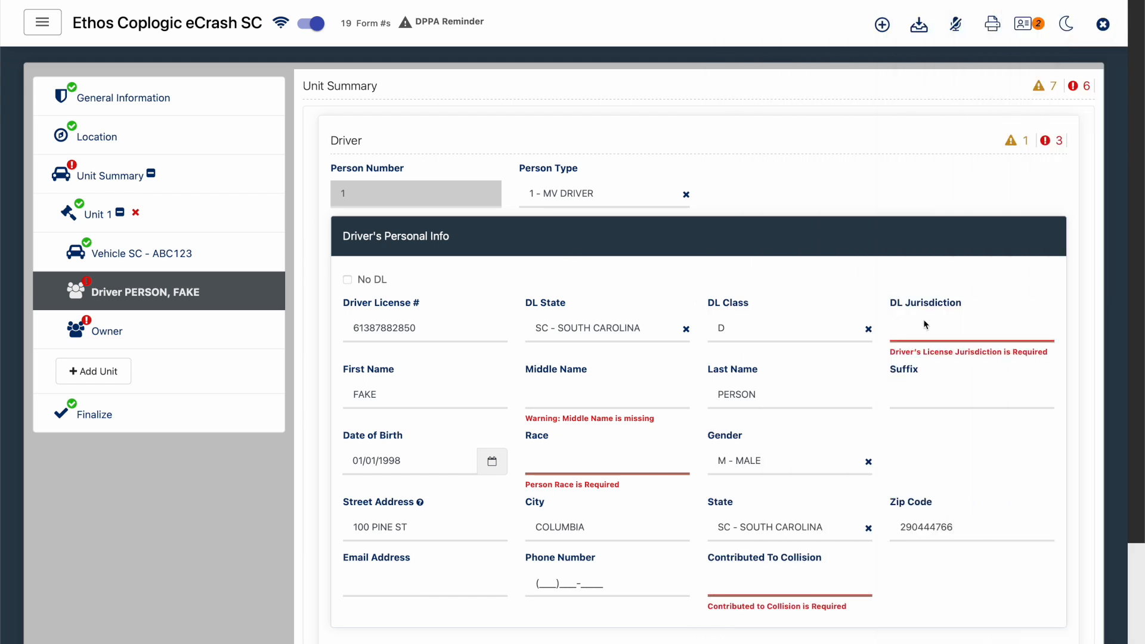
- Set the driver's DL Jurisdiction to 1 - US STATE and Race to W - CAUCASIAN
{"action": "left_click", "coordinate": [976, 332]}
{"action": "left_click", "coordinate": [928, 411]}
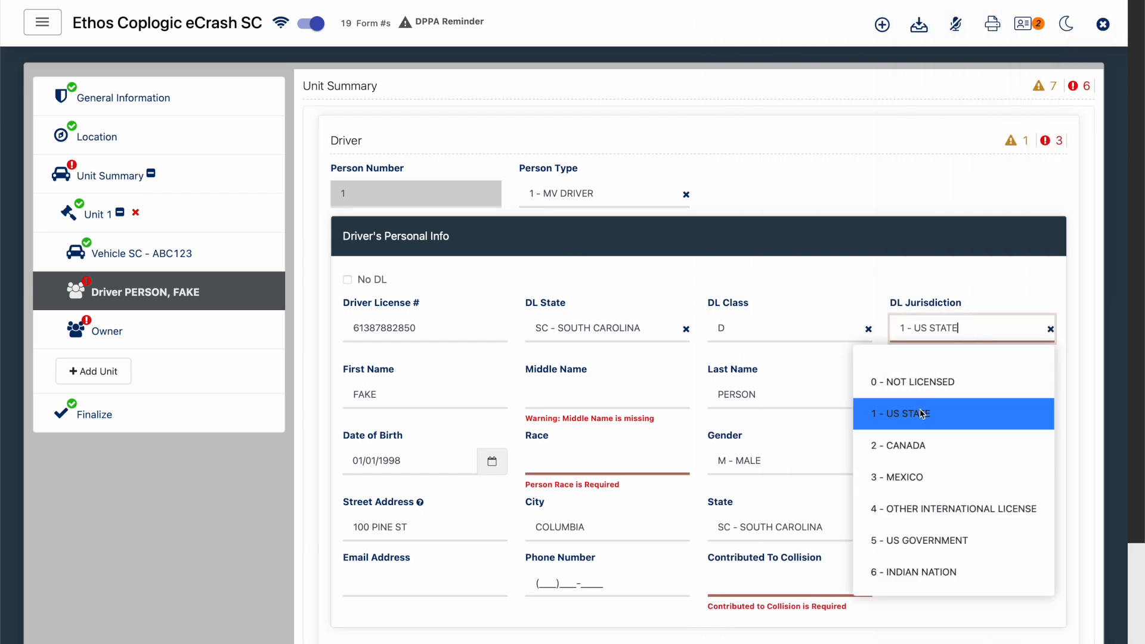
{"action": "left_click", "coordinate": [607, 449]}
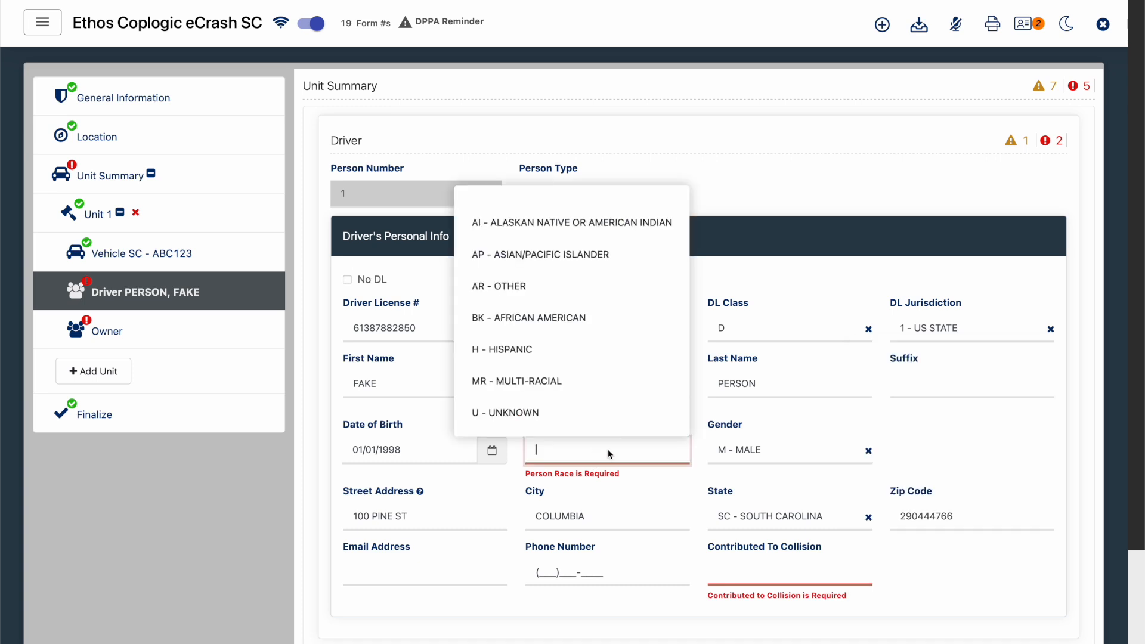
{"action": "scroll", "coordinate": [631, 395], "scroll_direction": "down", "scroll_amount": 1}
{"action": "left_click", "coordinate": [605, 411]}
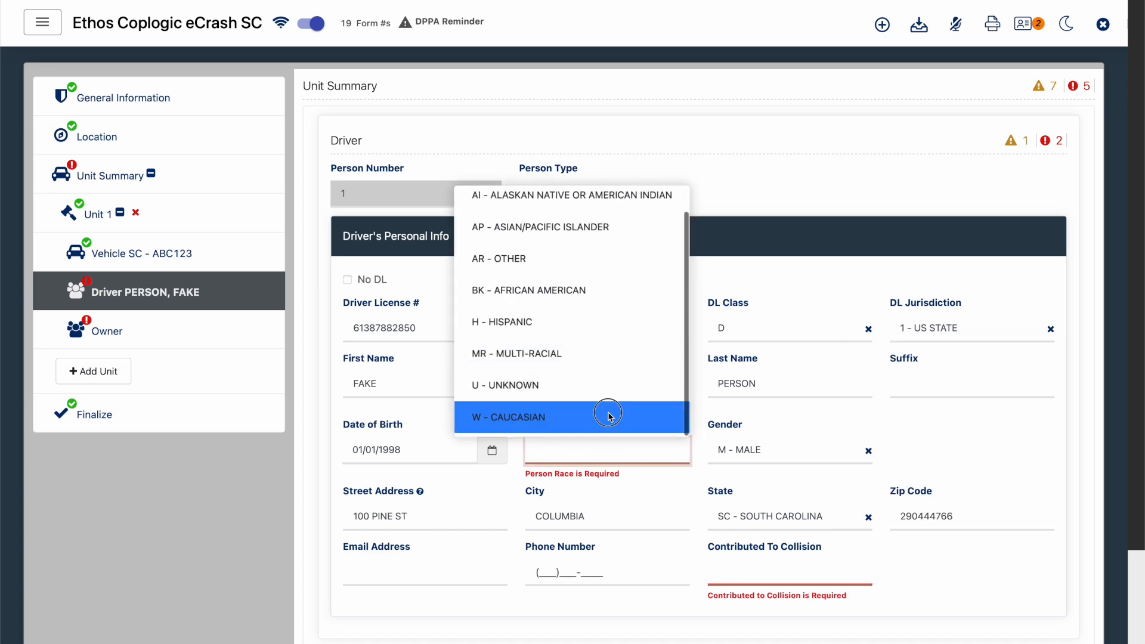
- Set the driver's Contributed To Collision to Y - YES and enter the middle initial
{"action": "left_click", "coordinate": [807, 571]}
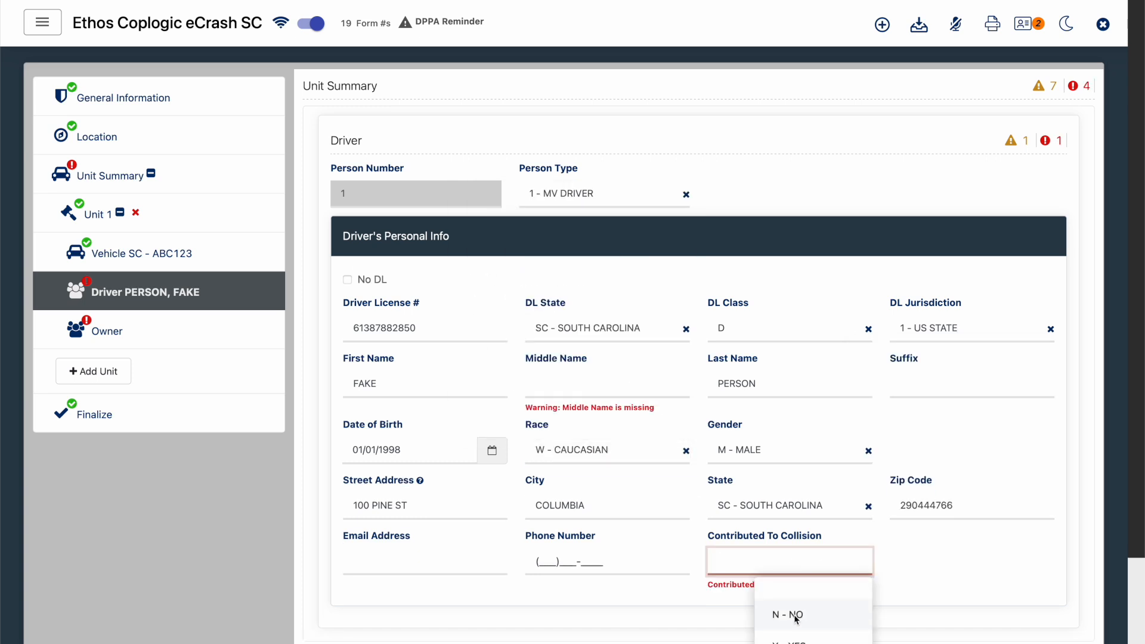
{"action": "left_click", "coordinate": [793, 641]}
{"action": "left_click", "coordinate": [602, 382]}
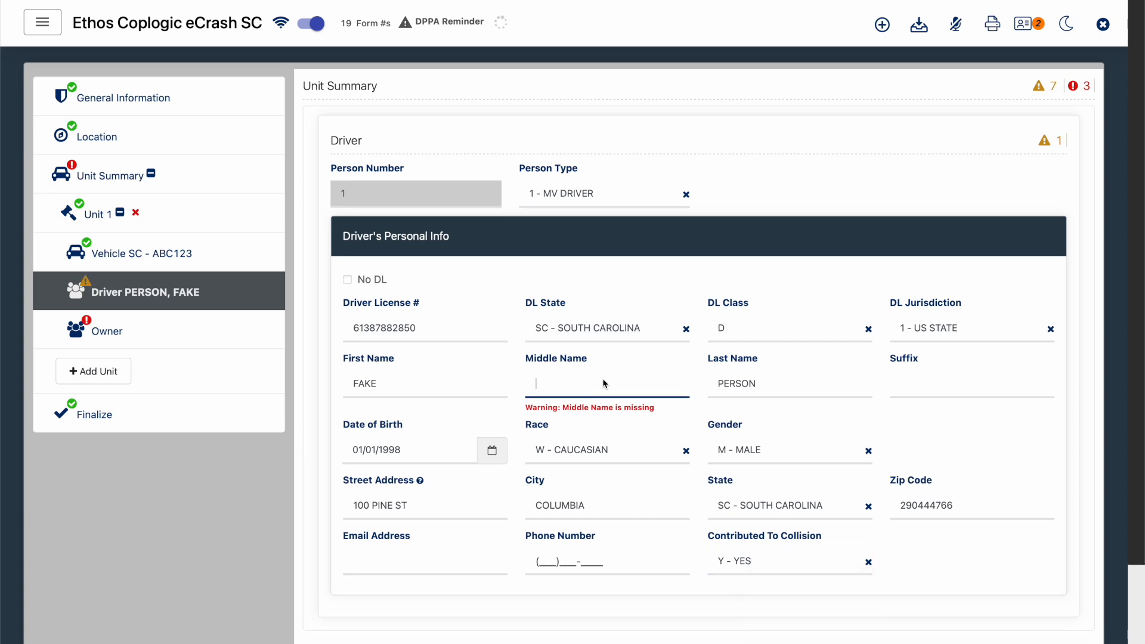
{"action": "type", "text": "D"}
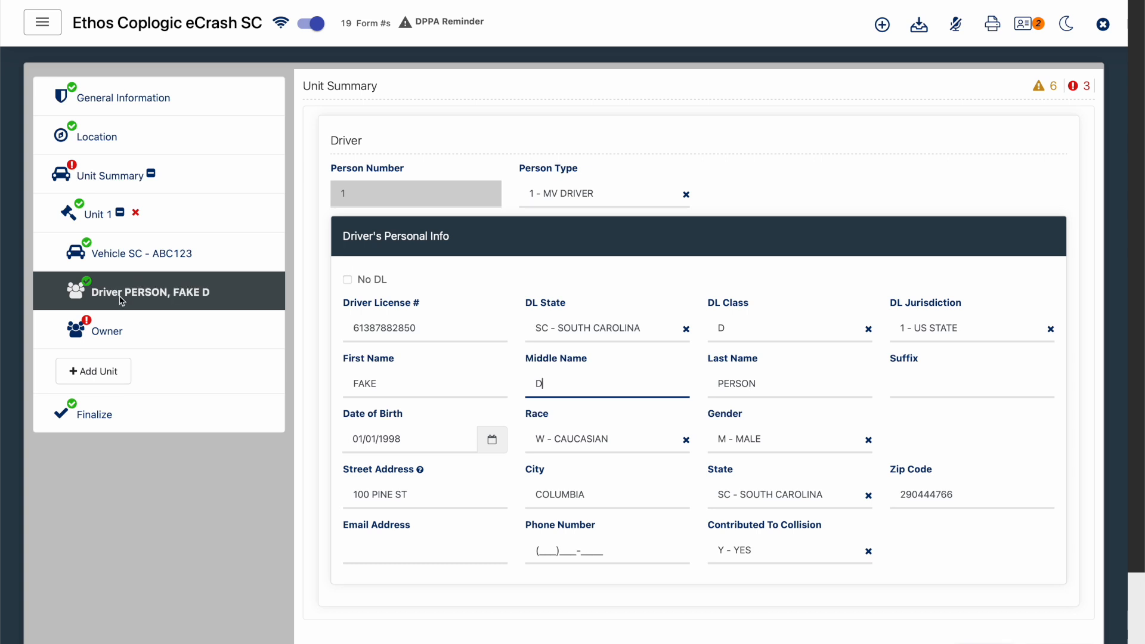
- Complete Unit 1's owner as I - INDIVIDUAL, Same as Driver, with Owner DL Y - YES, and check the report's validation under Finalize
{"action": "left_click", "coordinate": [146, 328]}
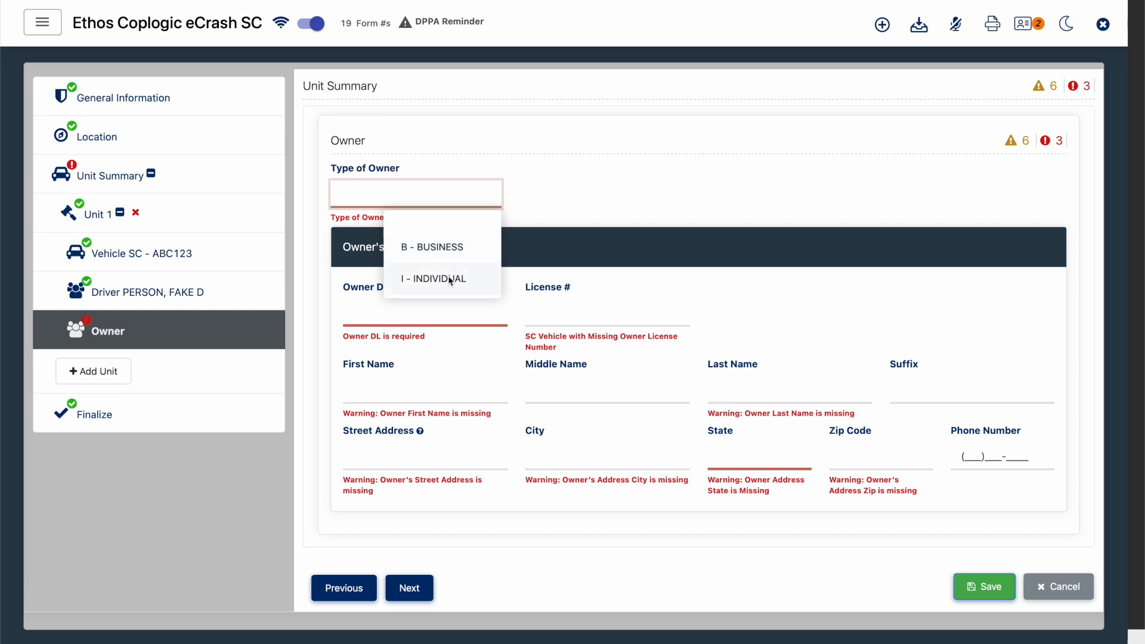
{"action": "left_click", "coordinate": [461, 274]}
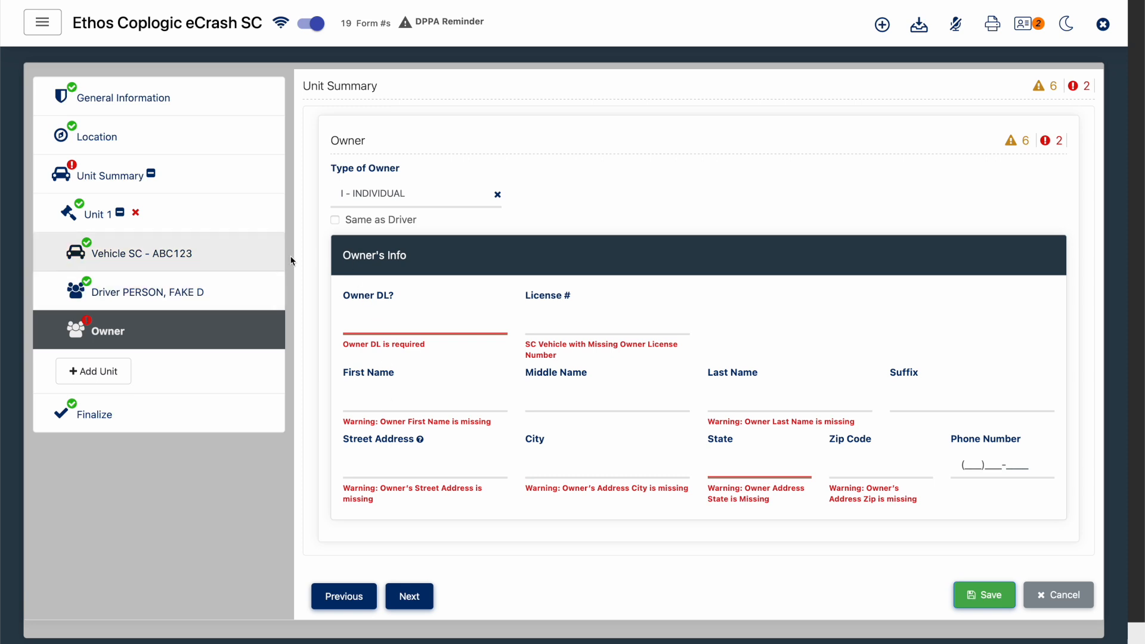
{"action": "left_click", "coordinate": [335, 221]}
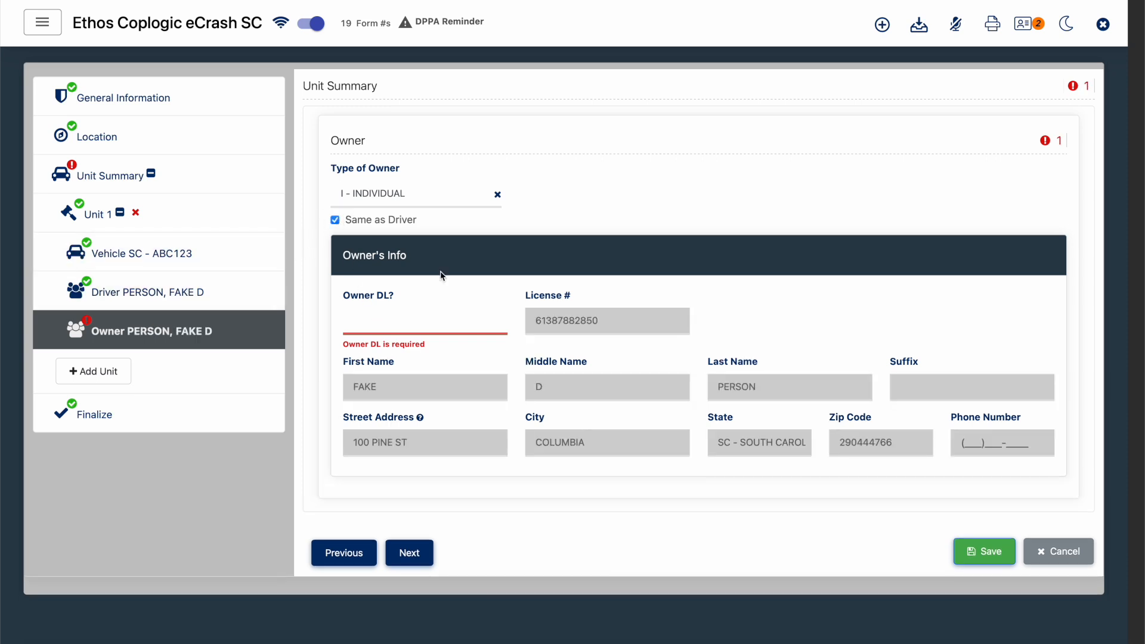
{"action": "left_click", "coordinate": [423, 322]}
{"action": "left_click", "coordinate": [434, 437]}
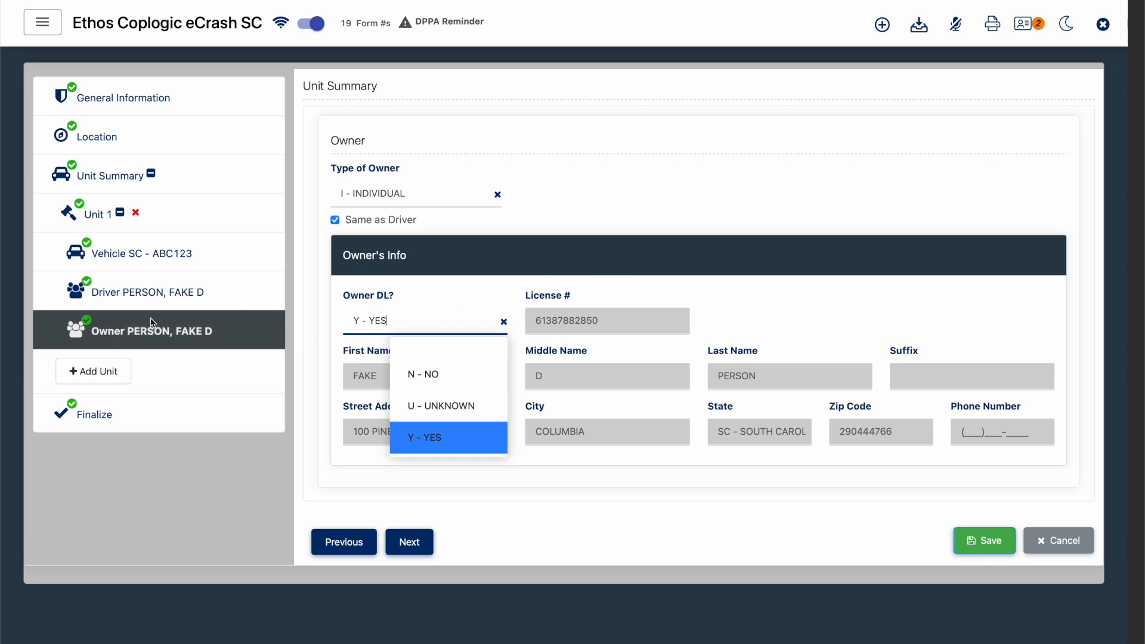
{"action": "left_click", "coordinate": [626, 248]}
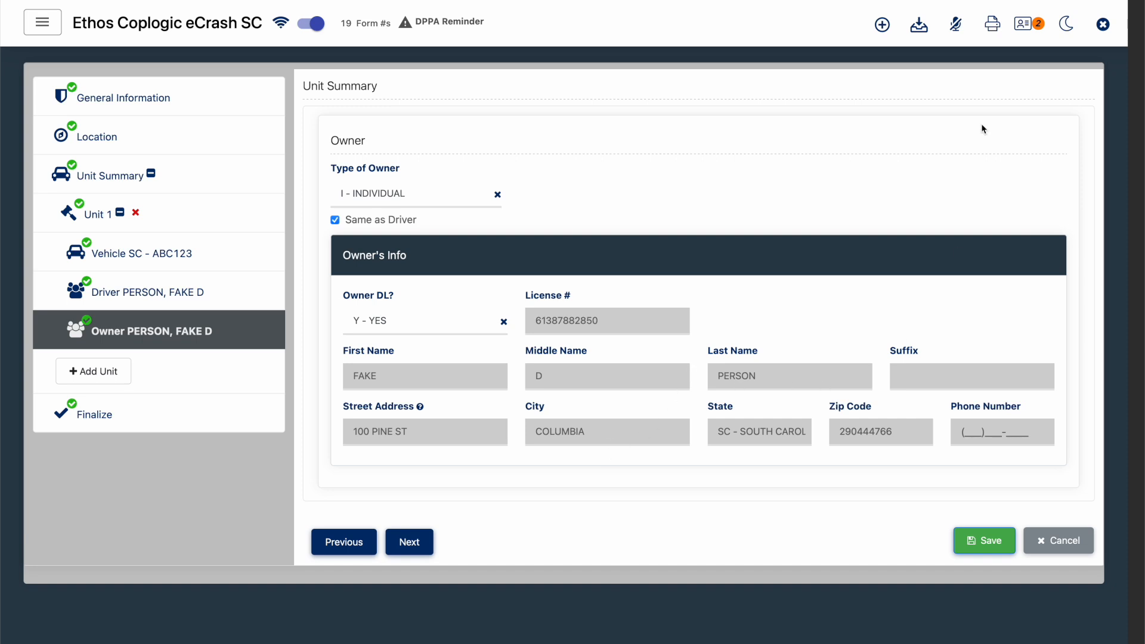
{"action": "left_click", "coordinate": [188, 413]}
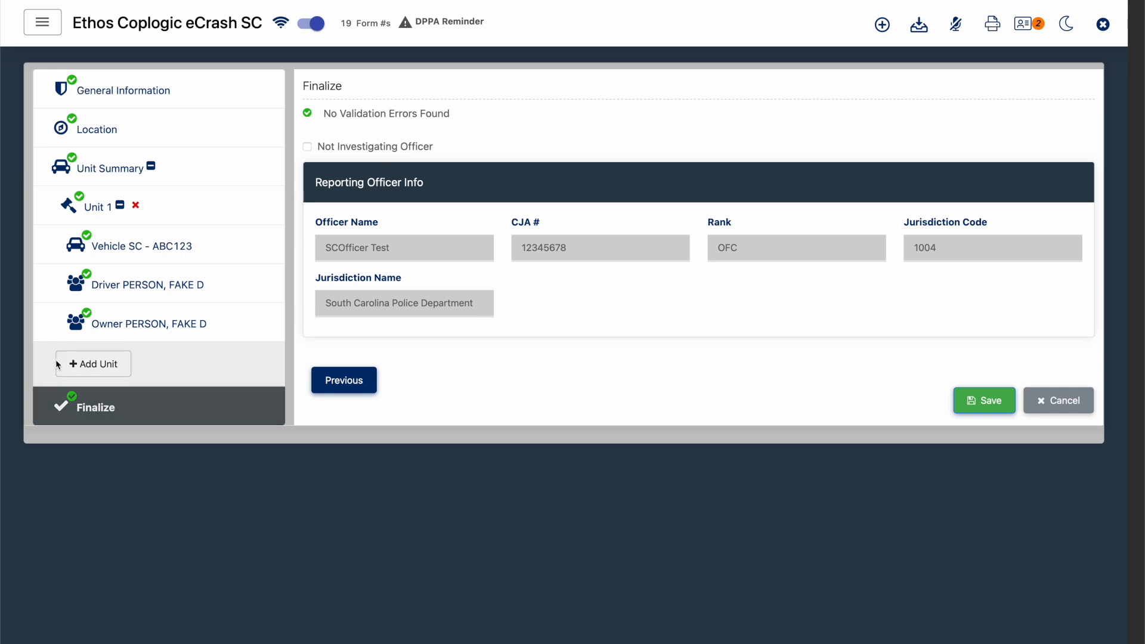
- Add a second unit with Hit And Run N - NO, Motorized Vehicle N - NO and Non-Motorist Y - YES
{"action": "left_click", "coordinate": [110, 364]}
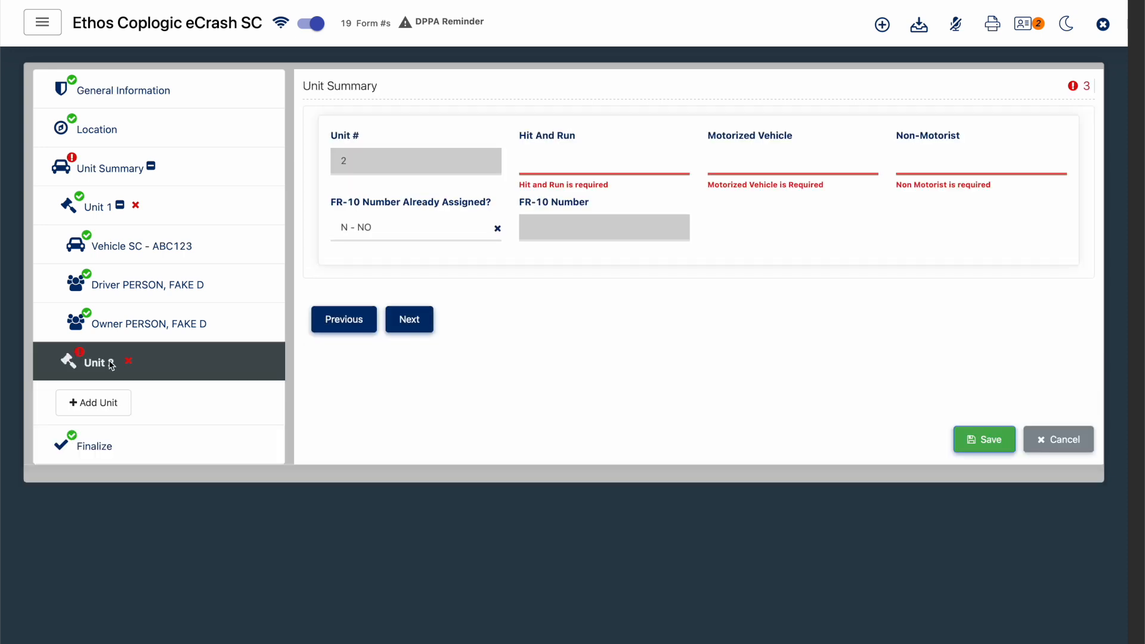
{"action": "left_click", "coordinate": [594, 157]}
{"action": "left_click", "coordinate": [627, 222]}
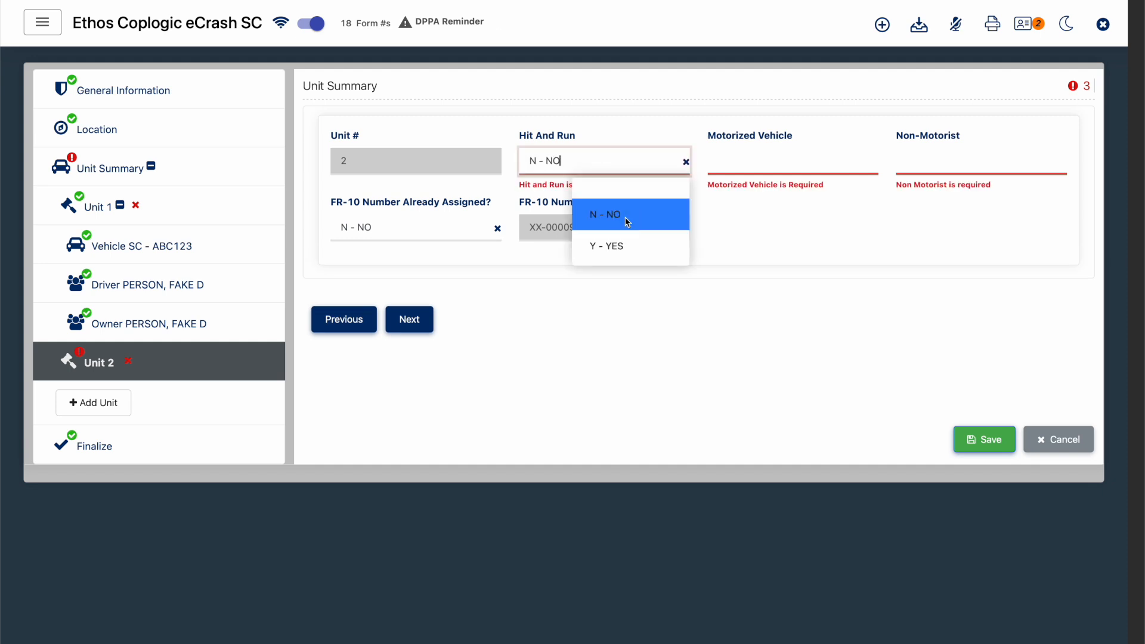
{"action": "left_click", "coordinate": [746, 158]}
{"action": "left_click", "coordinate": [797, 213]}
{"action": "left_click", "coordinate": [930, 172]}
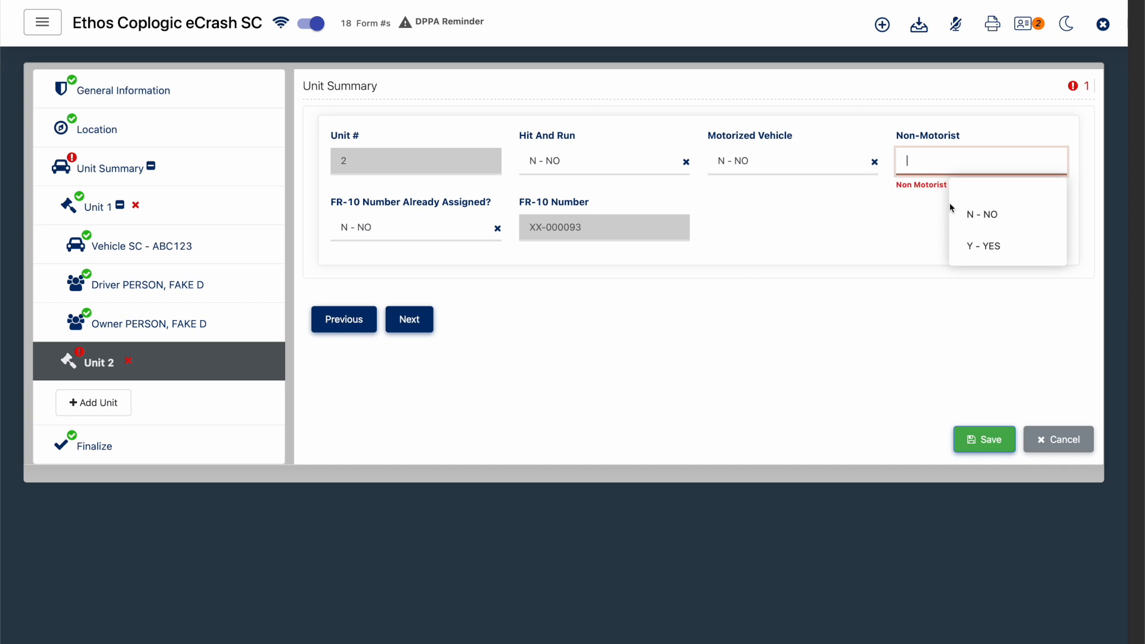
{"action": "left_click", "coordinate": [976, 245]}
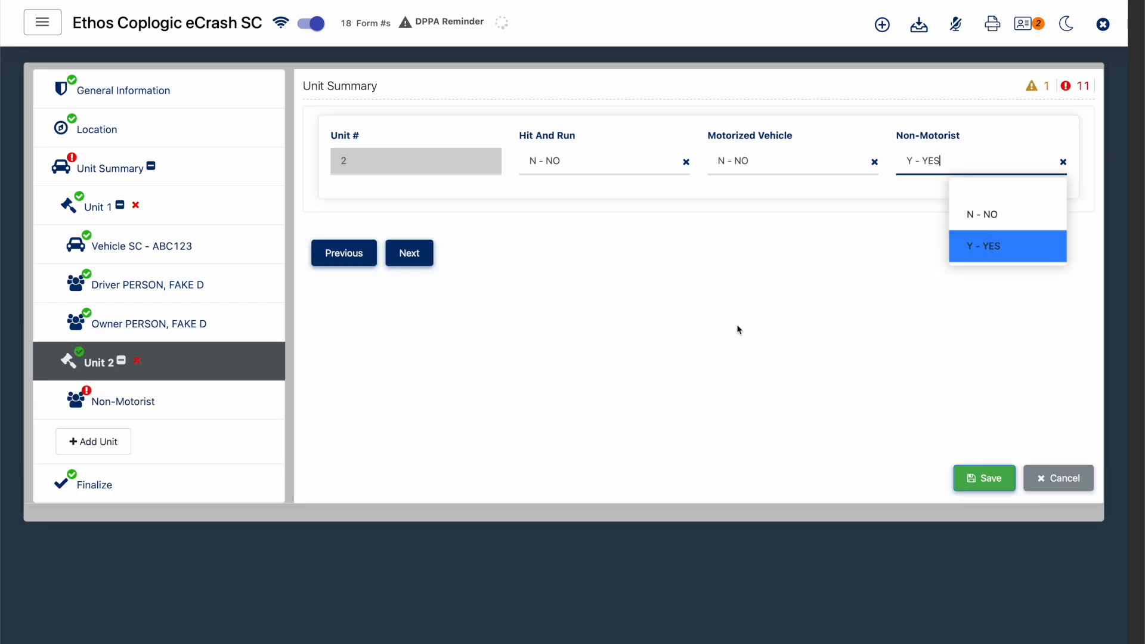
- Set Unit 2's Non-motorist Unit Type to 64 - PEDESTRIAN
{"action": "left_click", "coordinate": [184, 395]}
{"action": "left_click", "coordinate": [816, 197]}
{"action": "left_click", "coordinate": [720, 342]}
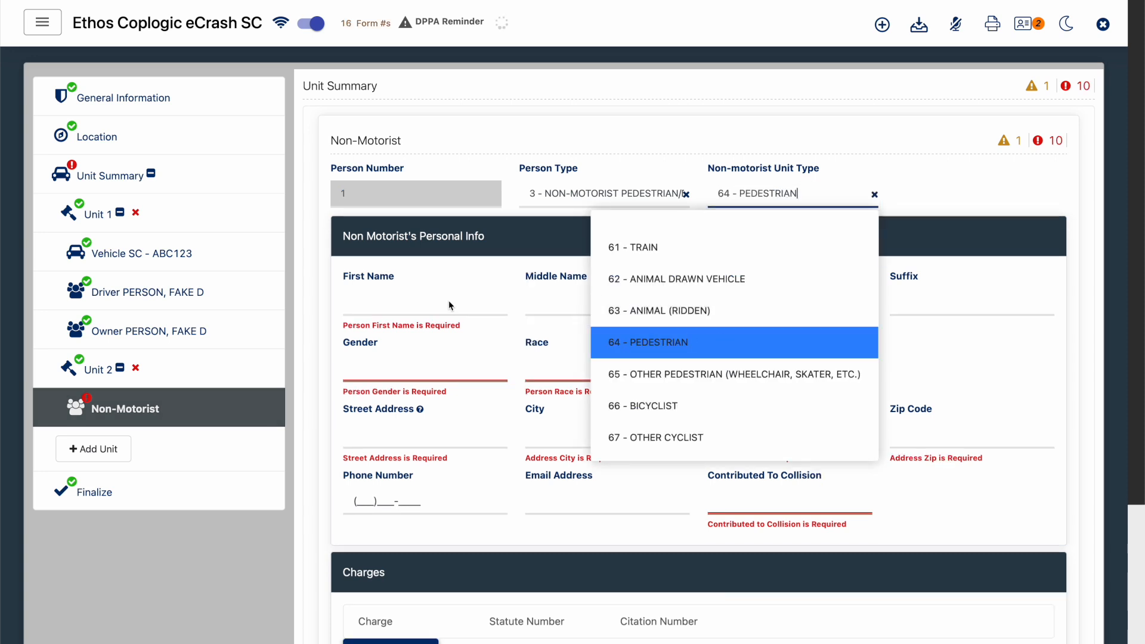
- Enter the pedestrian's first and last name and set Gender to M - MALE
{"action": "left_click", "coordinate": [449, 306]}
{"action": "type", "text": "JAMES"}
{"action": "key", "text": "Tab"}
{"action": "key", "text": "Tab"}
{"action": "type", "text": "SMITH"}
{"action": "key", "text": "Tab"}
{"action": "key", "text": "Tab"}
{"action": "type", "text": "M"}
{"action": "key", "text": "Tab"}
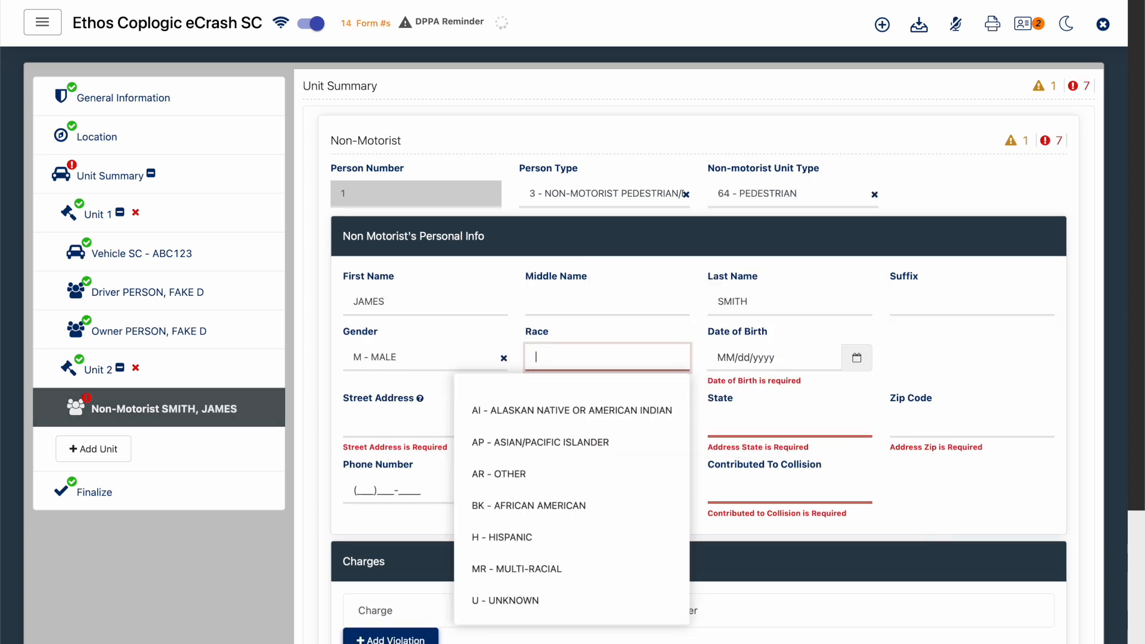
- Set the pedestrian's Race to W - CAUCASIAN, fill in date of birth, address and phone number, and set Contributed To Collision to N - NO
{"action": "type", "text": "W - CAUCASIAN"}
{"action": "key", "text": "Tab"}
{"action": "type", "text": "01/01/2000"}
{"action": "key", "text": "Tab"}
{"action": "type", "text": "1000 FAKE ST"}
{"action": "key", "text": "Tab"}
{"action": "type", "text": "COLUMBIA"}
{"action": "key", "text": "Tab"}
{"action": "type", "text": "SC"}
{"action": "key", "text": "Tab"}
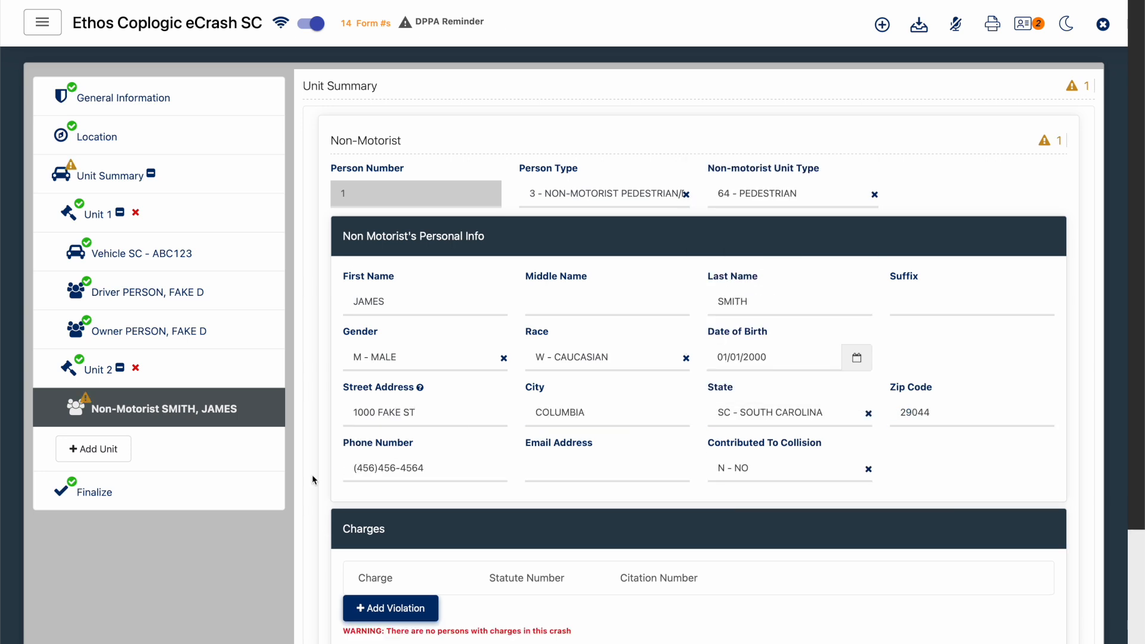
- Check the report's validation under Finalize, review the FR10 printout, and return to the report
{"action": "left_click", "coordinate": [220, 505]}
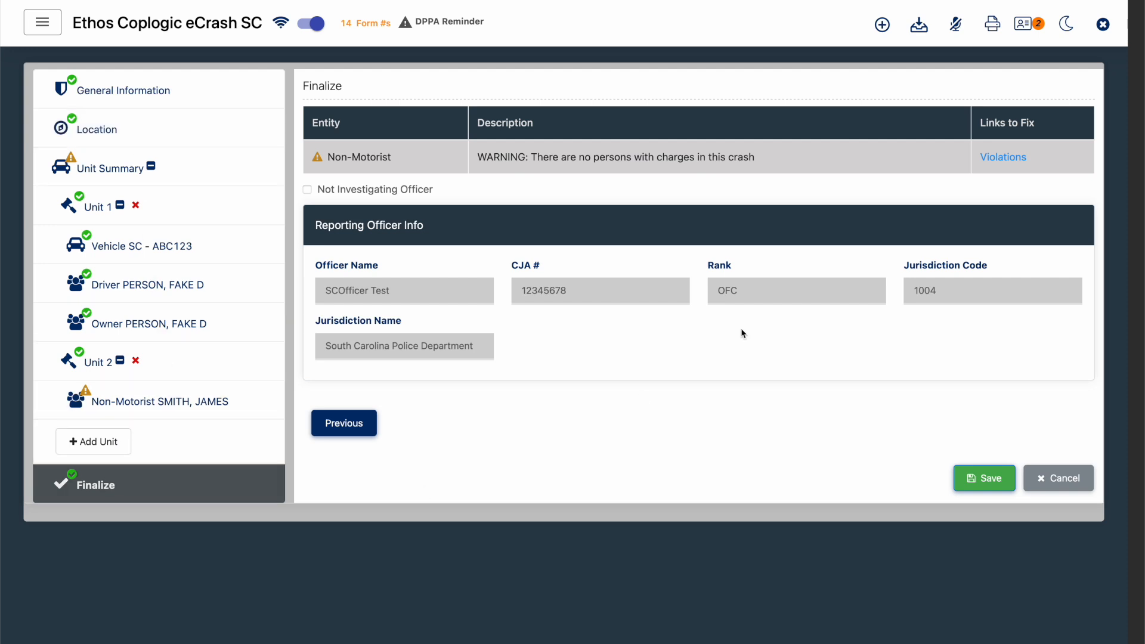
{"action": "left_click", "coordinate": [992, 23]}
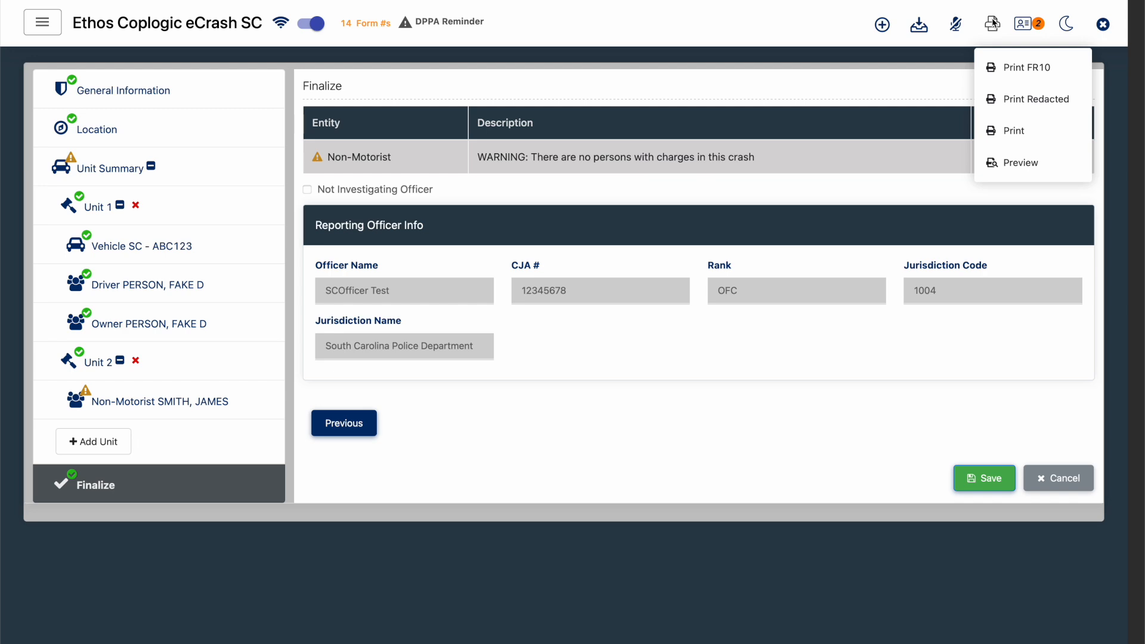
{"action": "left_click", "coordinate": [1024, 74]}
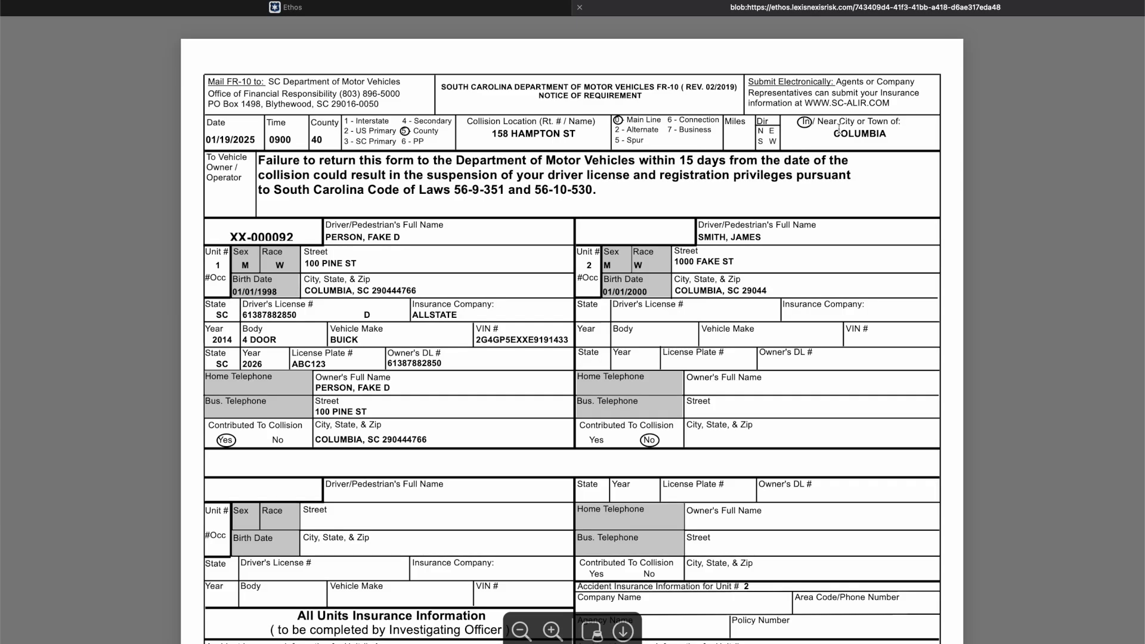
{"action": "scroll", "coordinate": [661, 190], "scroll_direction": "down", "scroll_amount": 7}
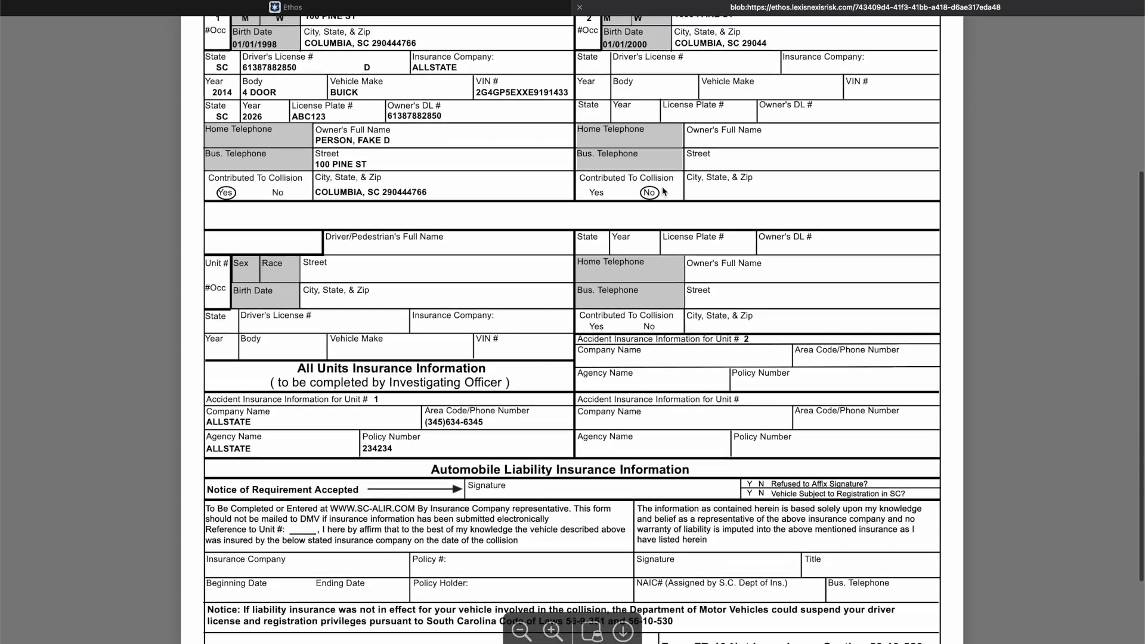
{"action": "scroll", "coordinate": [663, 189], "scroll_direction": "up", "scroll_amount": 7}
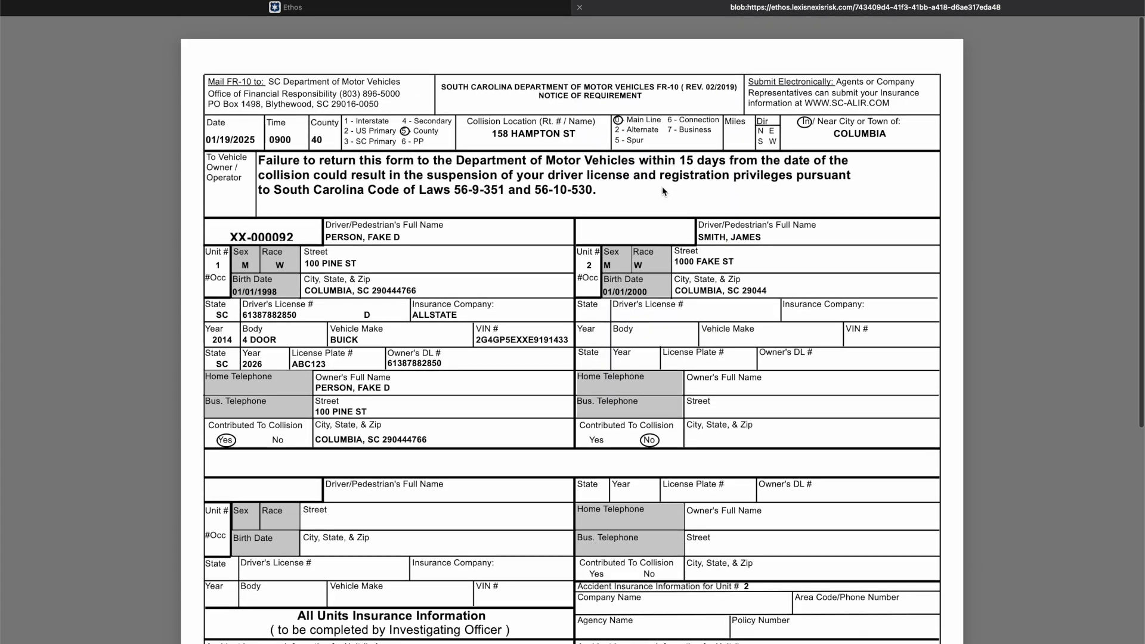
{"action": "left_click", "coordinate": [582, 10]}
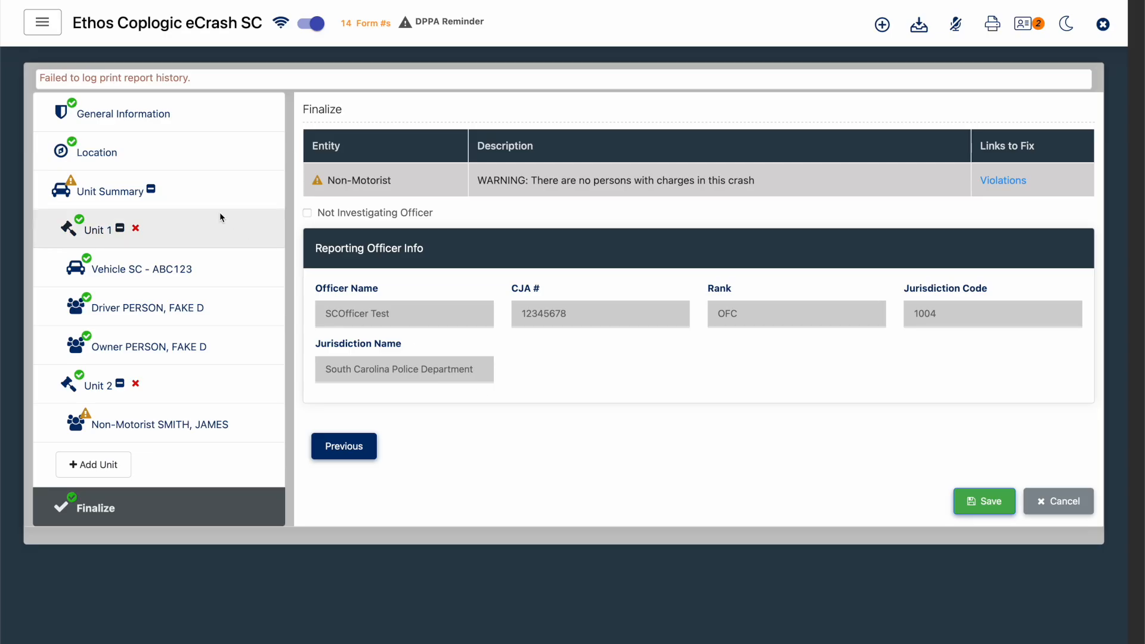
- Change the Report Type in General Information to CRASH REPORT - TR310
{"action": "left_click", "coordinate": [197, 121]}
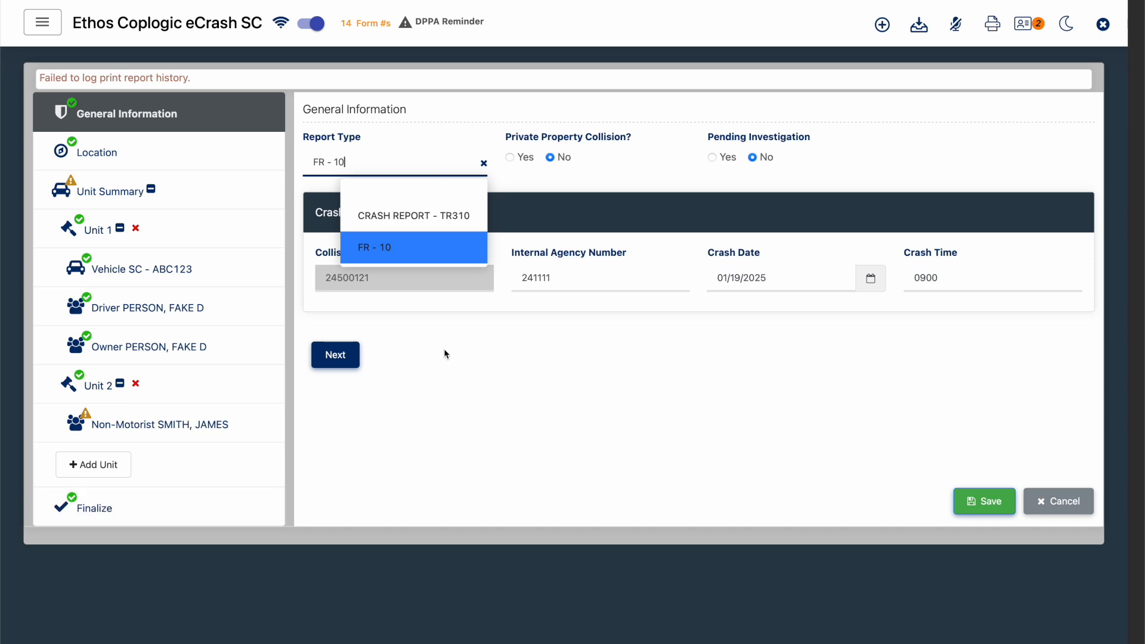
{"action": "left_click", "coordinate": [408, 217]}
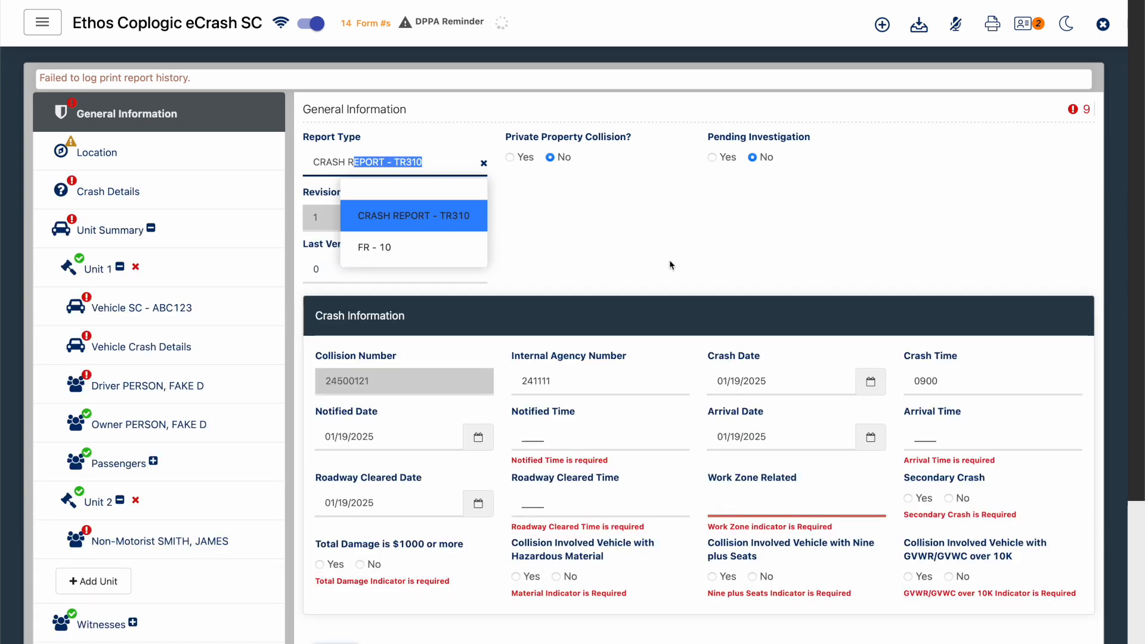
{"action": "left_click", "coordinate": [669, 264]}
- Set Notified Time to 0910, Arrival Time to 0920 and Roadway Cleared Time to 0940 in Crash Information
{"action": "scroll", "coordinate": [669, 263], "scroll_direction": "down", "scroll_amount": 1}
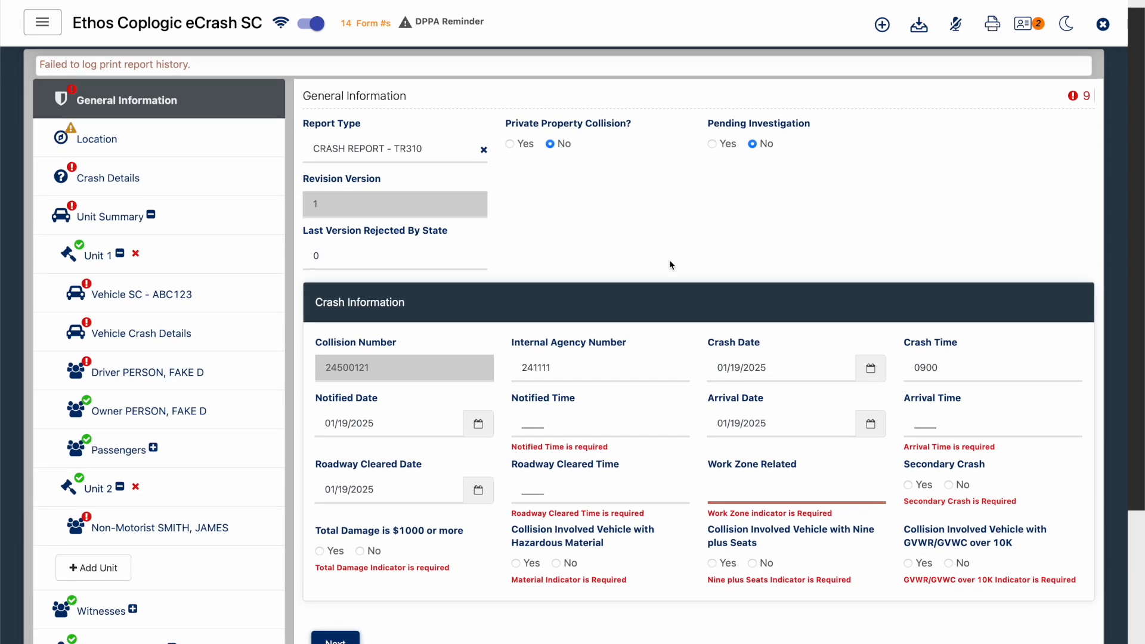
{"action": "scroll", "coordinate": [669, 259], "scroll_direction": "down", "scroll_amount": 3}
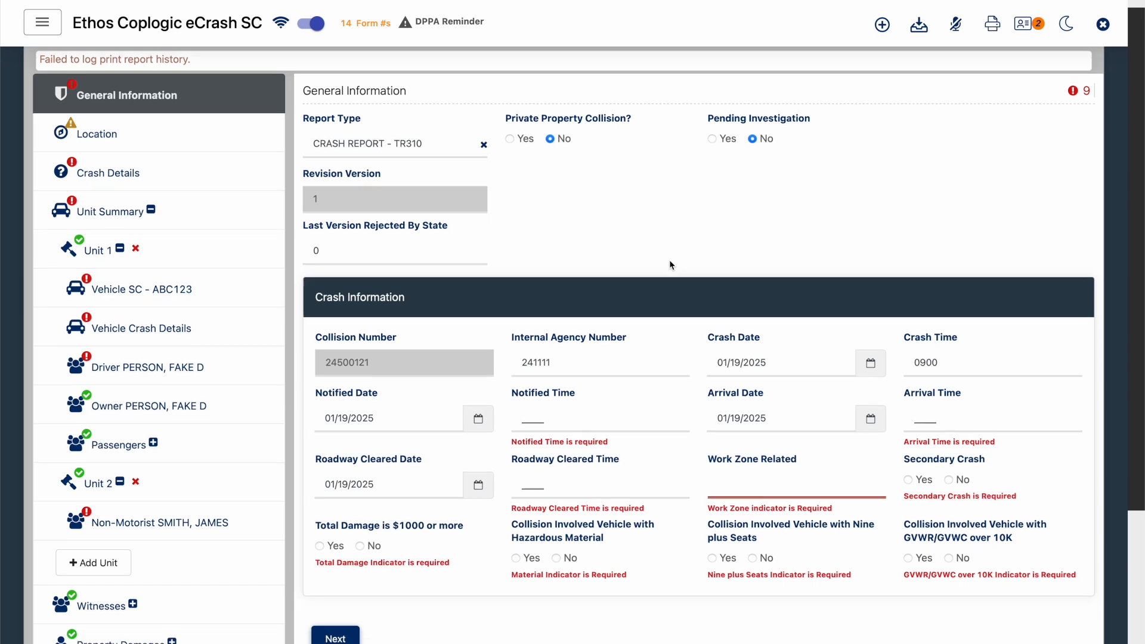
{"action": "left_click", "coordinate": [556, 327]}
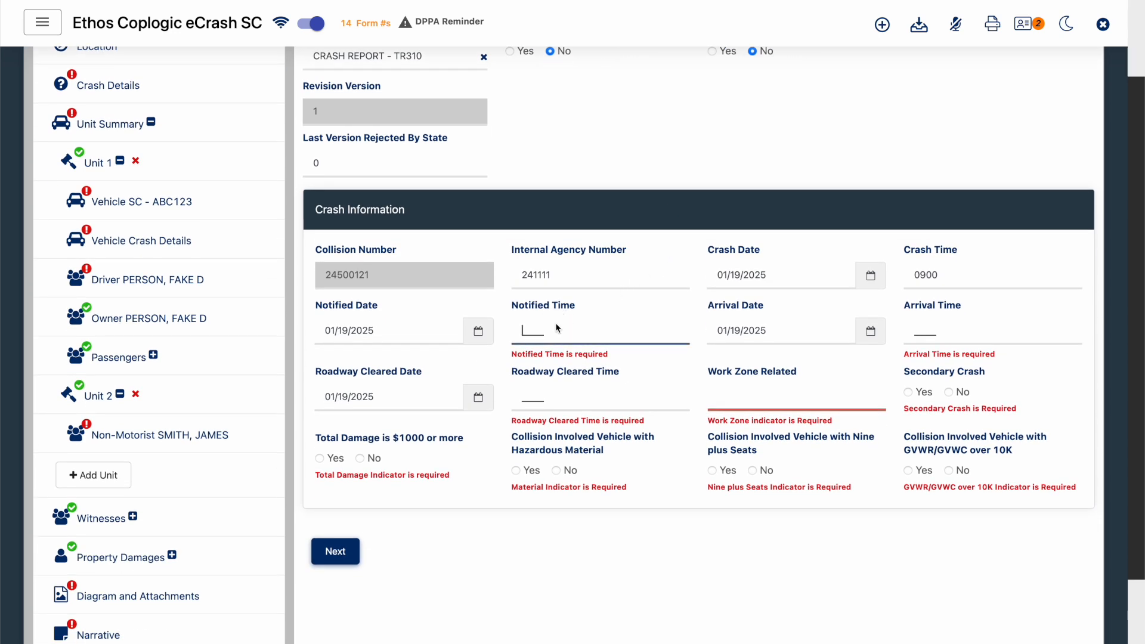
{"action": "type", "text": "0910"}
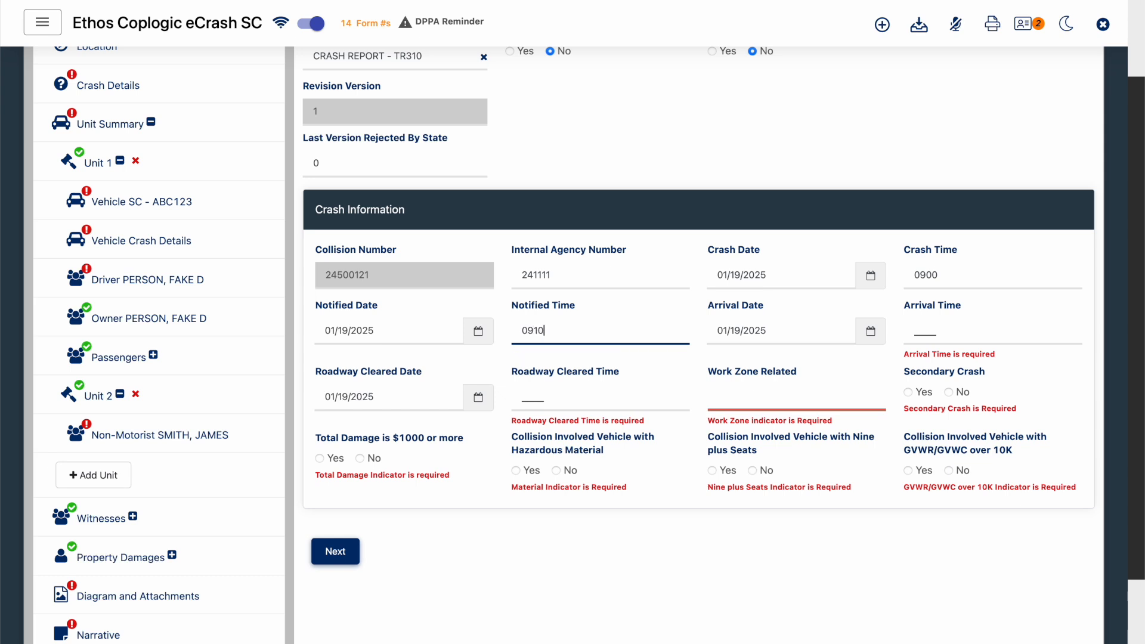
{"action": "key", "text": "Tab"}
{"action": "key", "text": "Tab"}
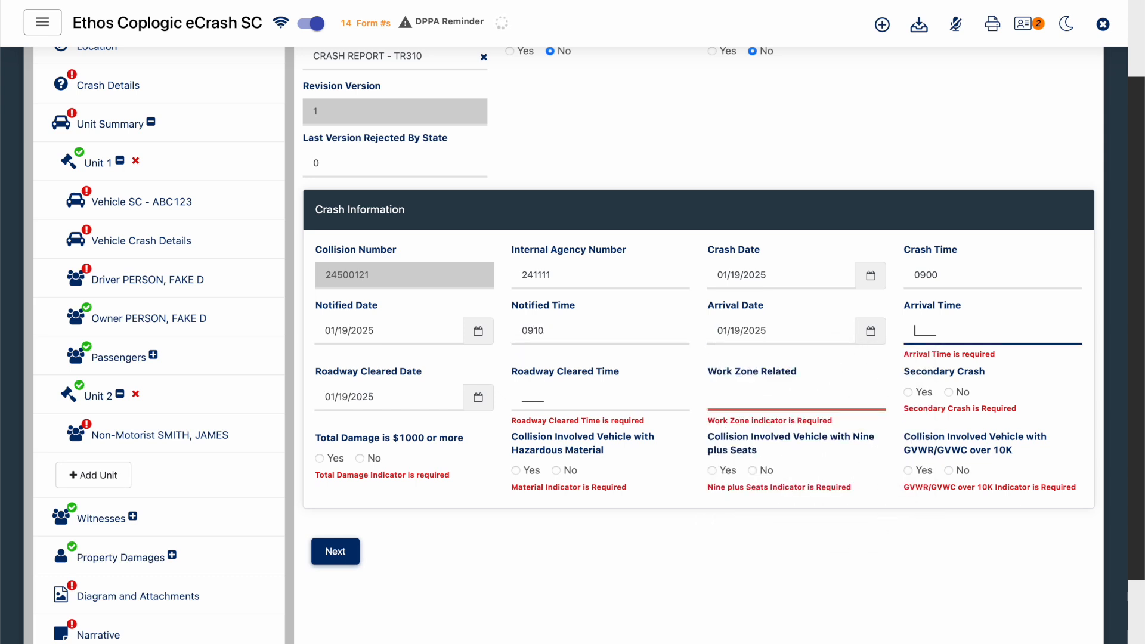
{"action": "type", "text": "09"}
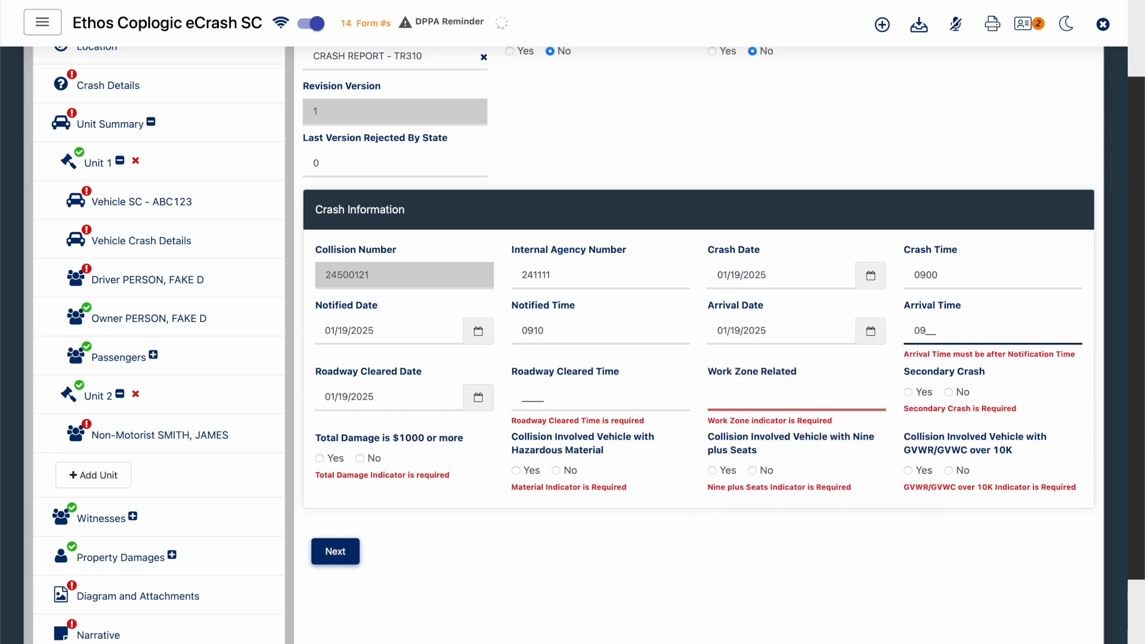
{"action": "type", "text": "20"}
{"action": "key", "text": "Tab"}
{"action": "key", "text": "Tab"}
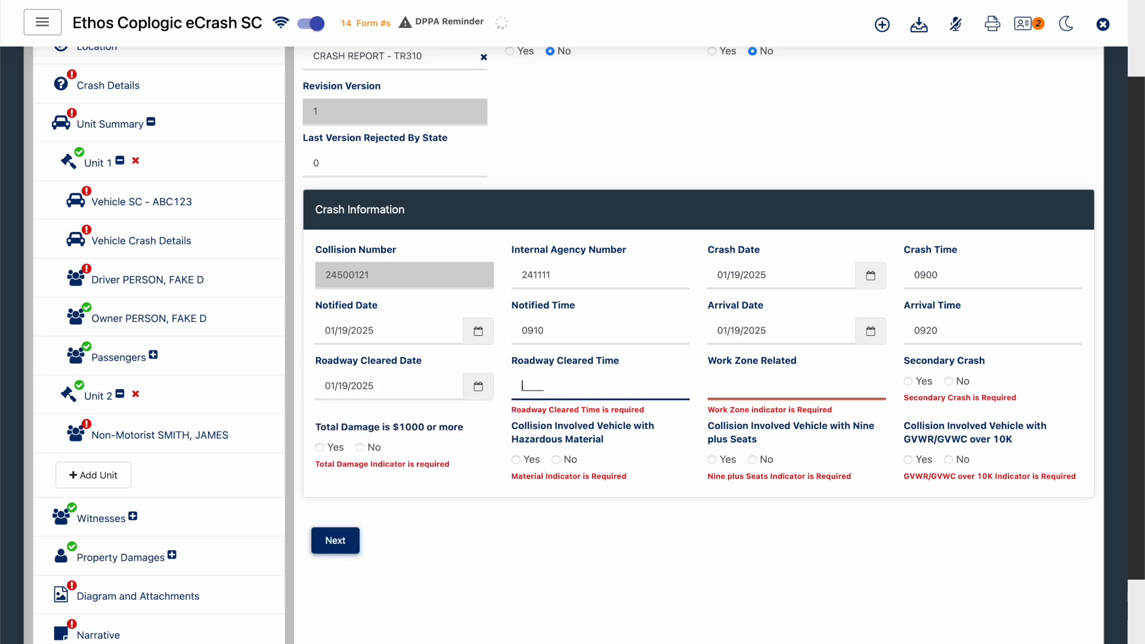
{"action": "type", "text": "0940"}
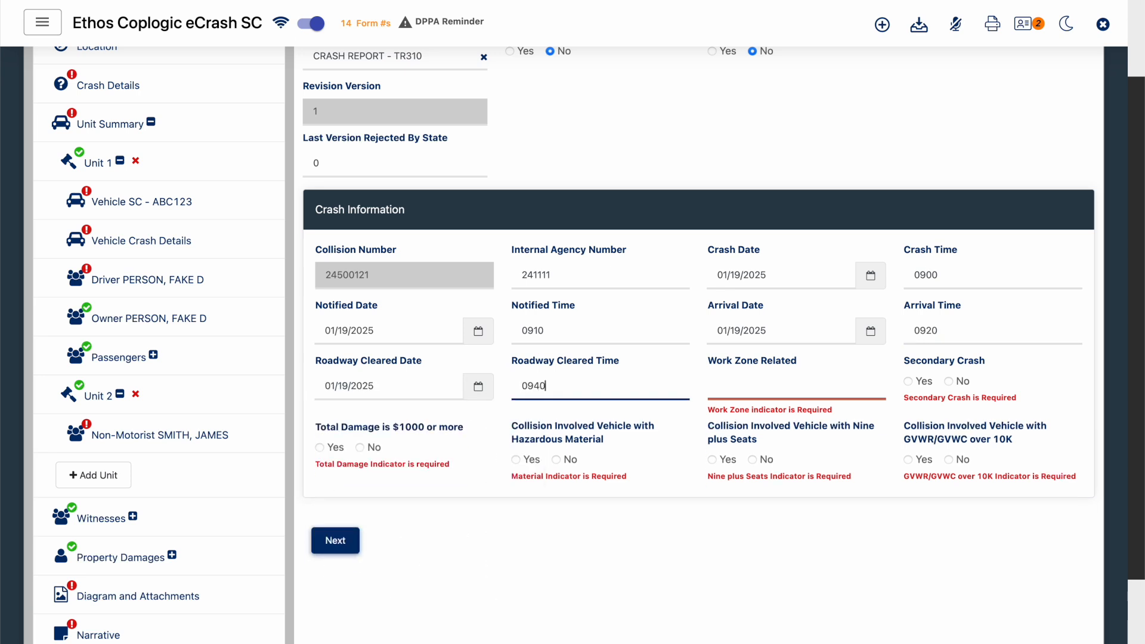
- Set Work Zone Related to 2 - NO and answer No to Secondary Crash, $1000 damage, hazardous material, nine plus seats and GVWR/GVWC over 10K
{"action": "key", "text": "Tab"}
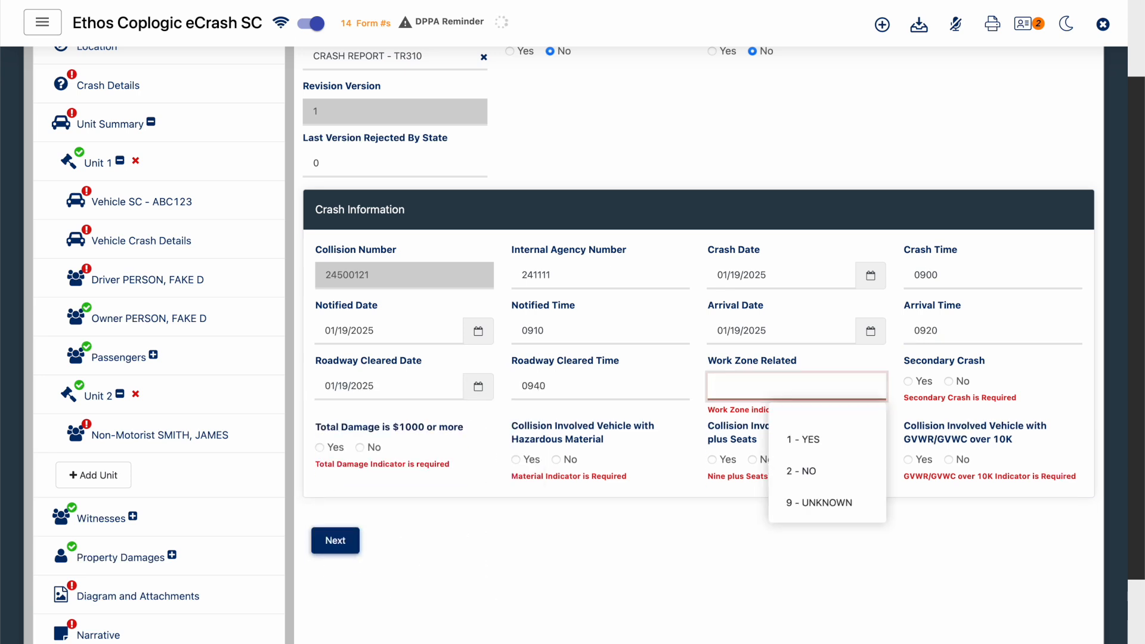
{"action": "left_click", "coordinate": [807, 482]}
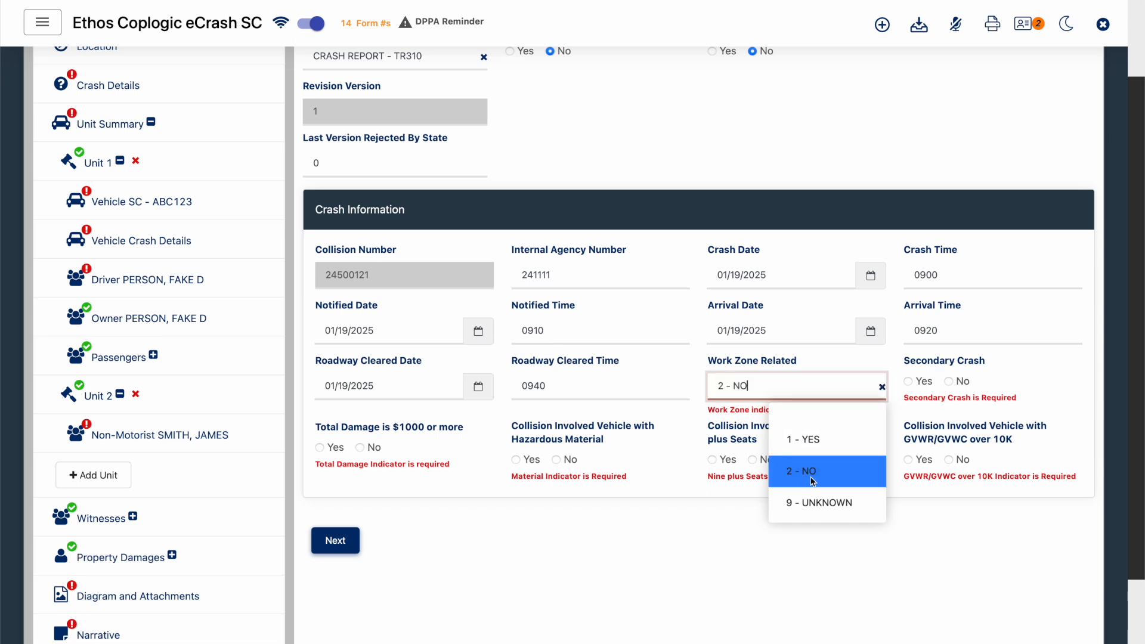
{"action": "left_click", "coordinate": [950, 382]}
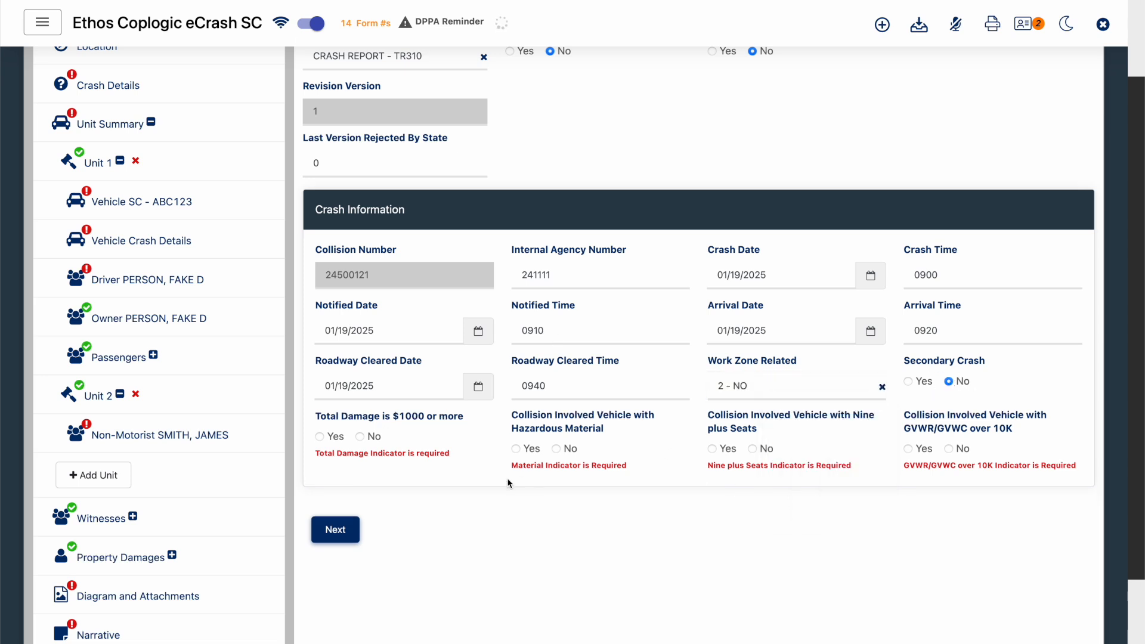
{"action": "left_click", "coordinate": [360, 437]}
{"action": "left_click", "coordinate": [556, 448]}
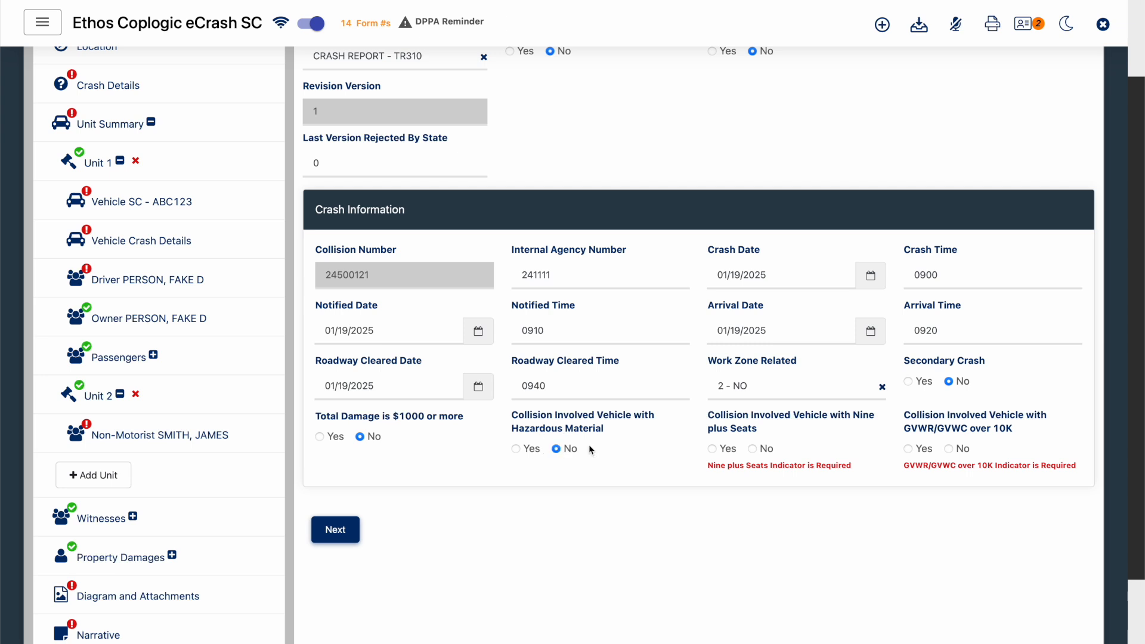
{"action": "left_click", "coordinate": [753, 448]}
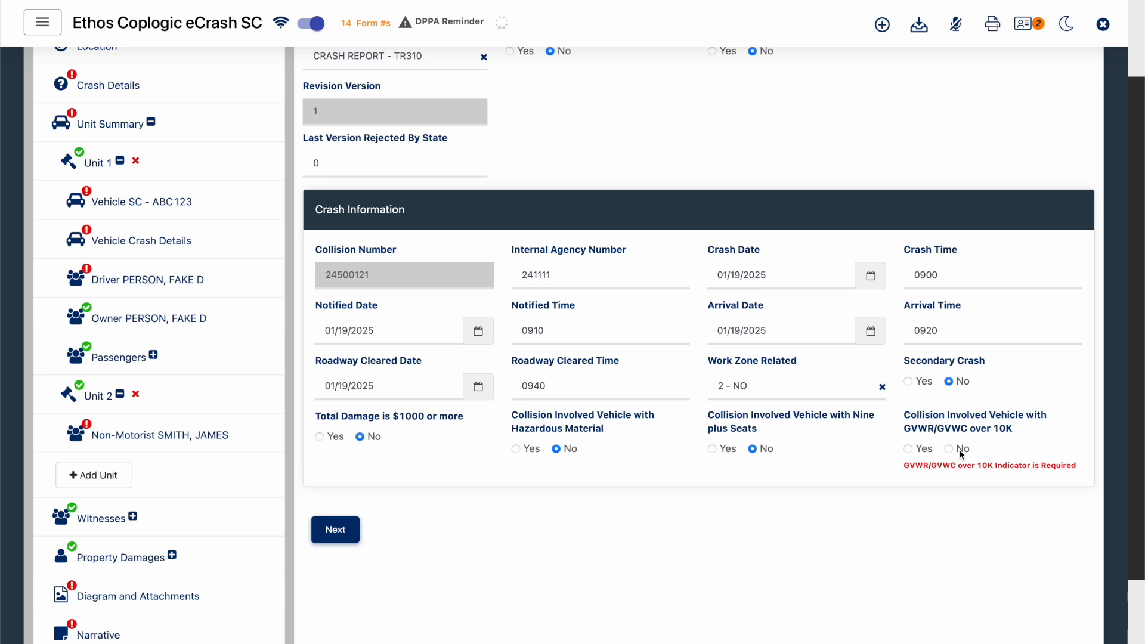
{"action": "left_click", "coordinate": [953, 446]}
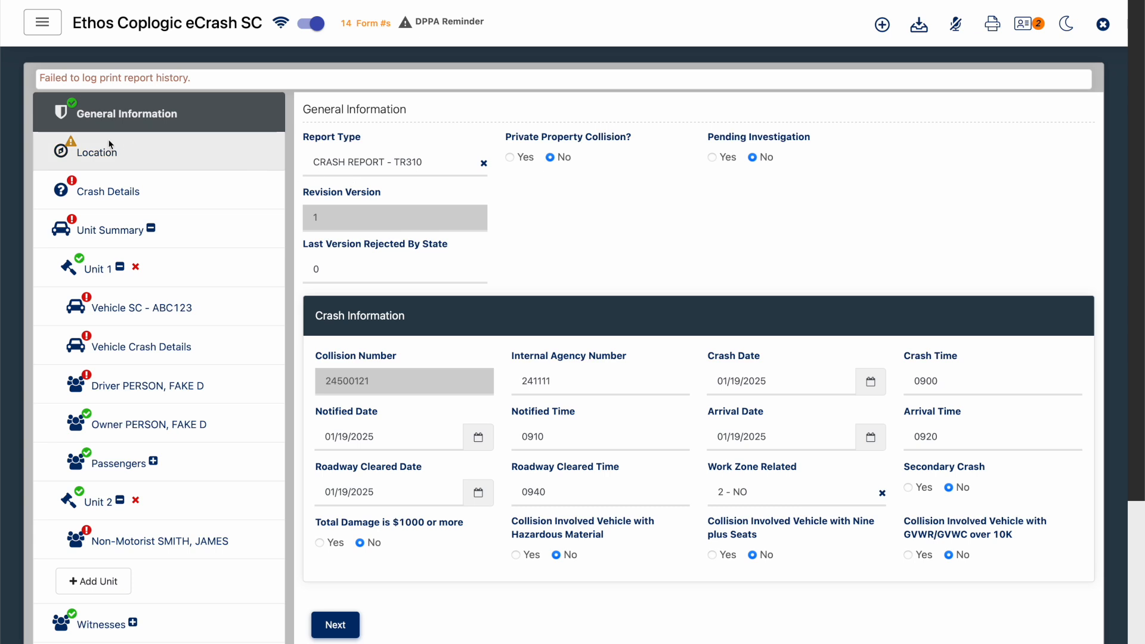
- In the Location section's Primary Roadway Details, set Lane # to 01 and Lane # of to 01
{"action": "left_click", "coordinate": [177, 152]}
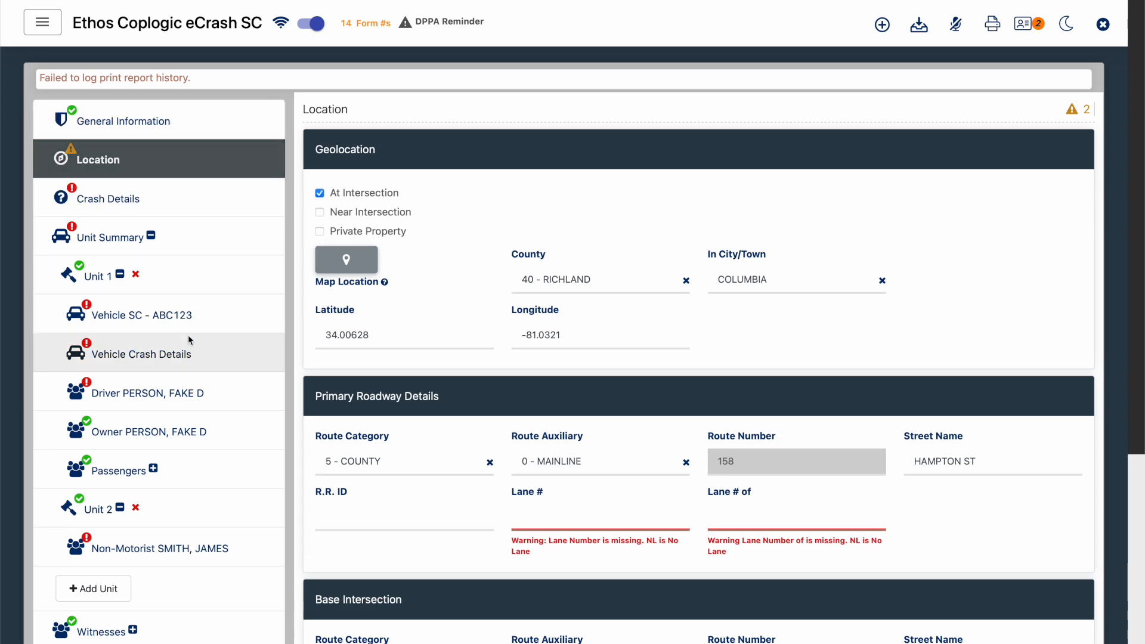
{"action": "scroll", "coordinate": [190, 346], "scroll_direction": "down", "scroll_amount": 3}
{"action": "scroll", "coordinate": [190, 340], "scroll_direction": "down", "scroll_amount": 1}
{"action": "scroll", "coordinate": [190, 340], "scroll_direction": "up", "scroll_amount": 5}
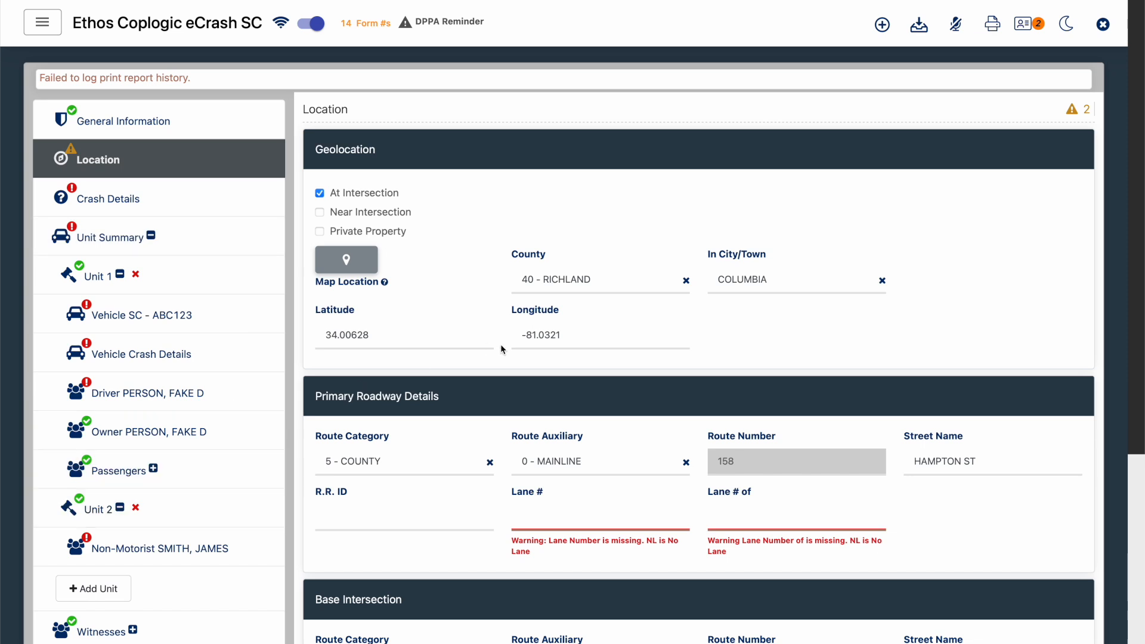
{"action": "scroll", "coordinate": [500, 345], "scroll_direction": "down", "scroll_amount": 2}
{"action": "left_click", "coordinate": [606, 408]}
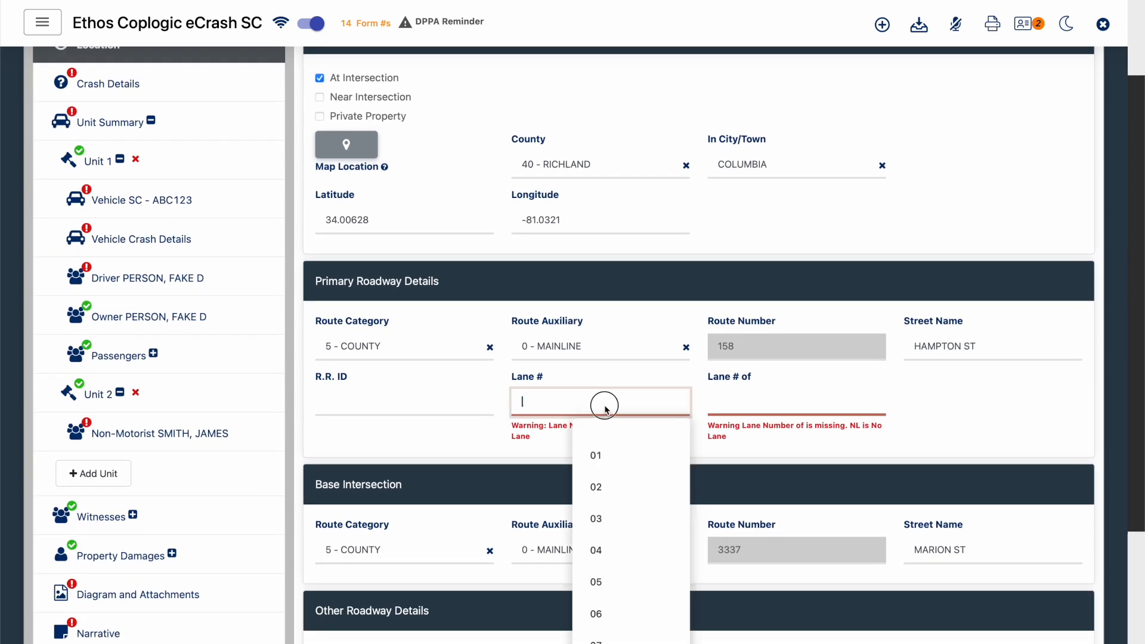
{"action": "left_click", "coordinate": [611, 452]}
{"action": "left_click", "coordinate": [779, 403]}
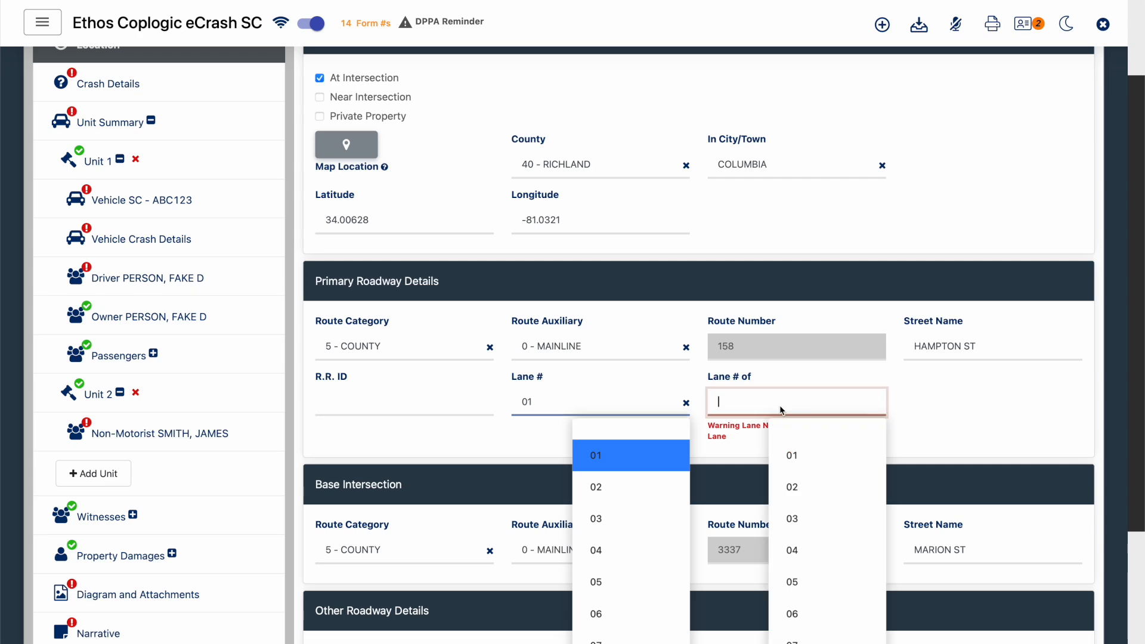
{"action": "left_click", "coordinate": [791, 453]}
{"action": "left_click", "coordinate": [985, 407]}
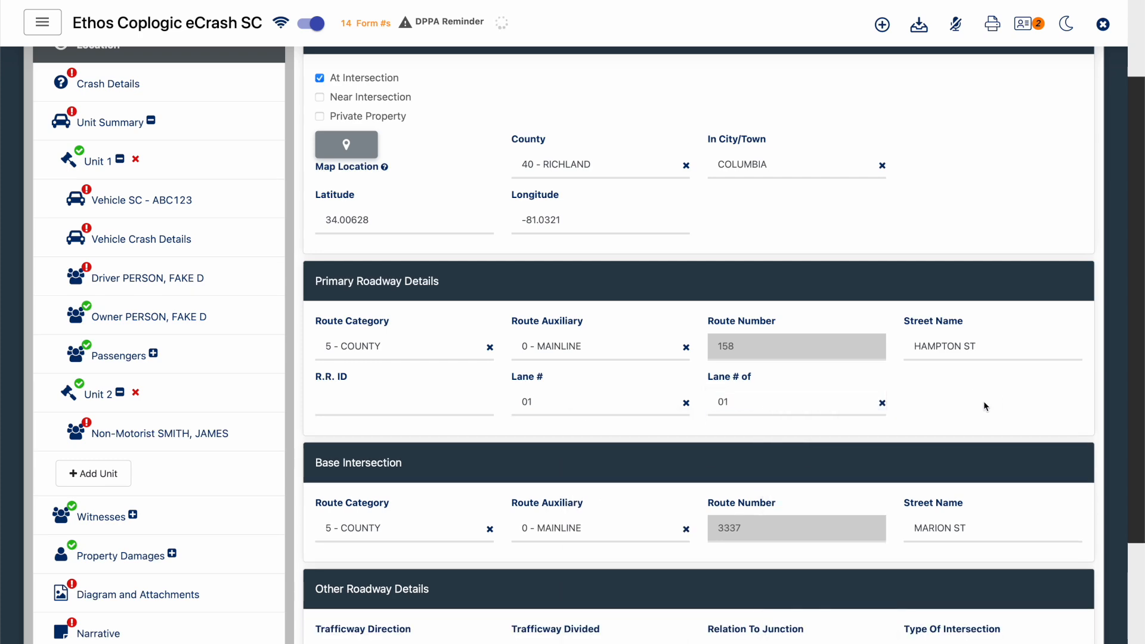
{"action": "scroll", "coordinate": [984, 402], "scroll_direction": "down", "scroll_amount": 3}
{"action": "scroll", "coordinate": [983, 403], "scroll_direction": "up", "scroll_amount": 5}
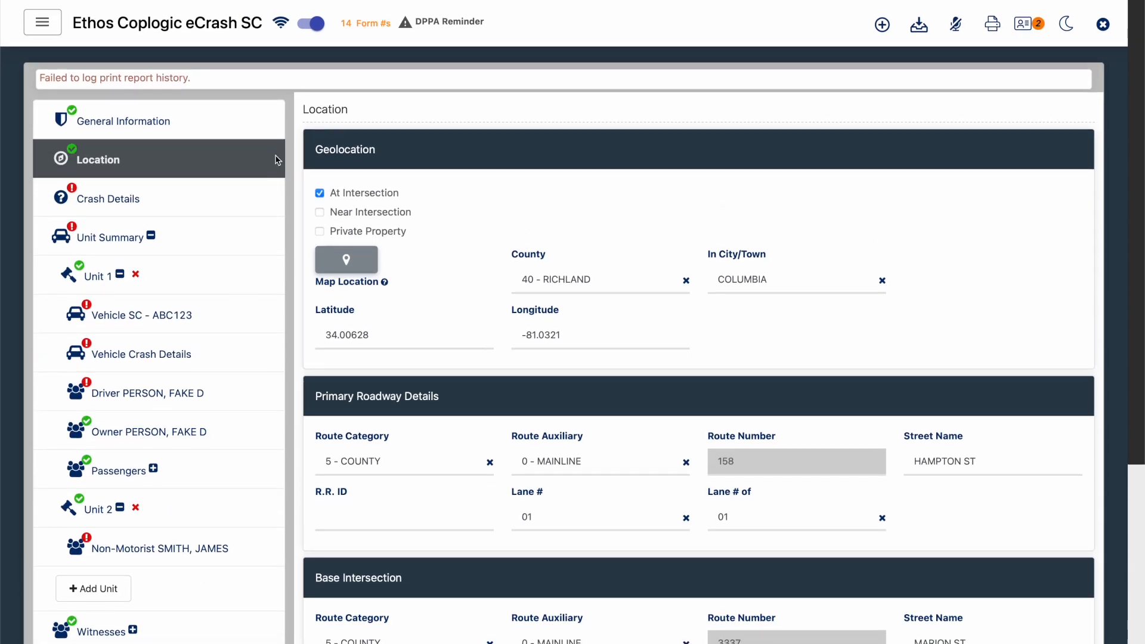
- In Crash Details, set Light Condition to 01 - DAYLIGHT, Weather Condition 1 to 01 - CLEAR (NO ADVERSE CONDITIONS) and Road Surface Condition to 01 - DRY
{"action": "left_click", "coordinate": [164, 192]}
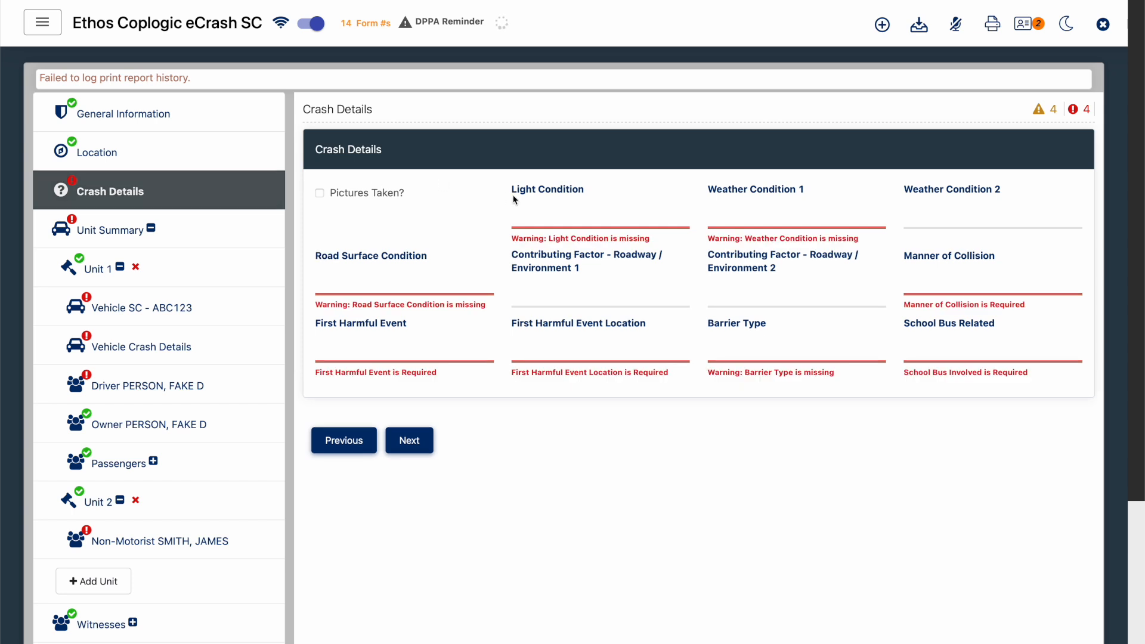
{"action": "left_click", "coordinate": [549, 206]}
{"action": "left_click", "coordinate": [620, 260]}
{"action": "left_click", "coordinate": [636, 212]}
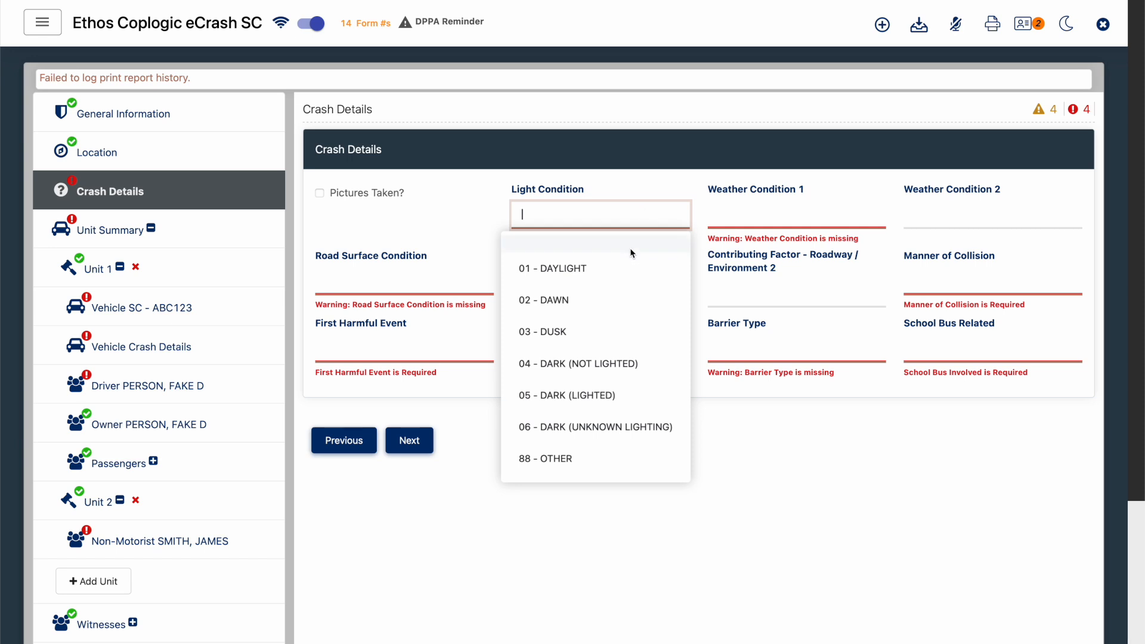
{"action": "left_click", "coordinate": [631, 266]}
{"action": "left_click", "coordinate": [720, 205]}
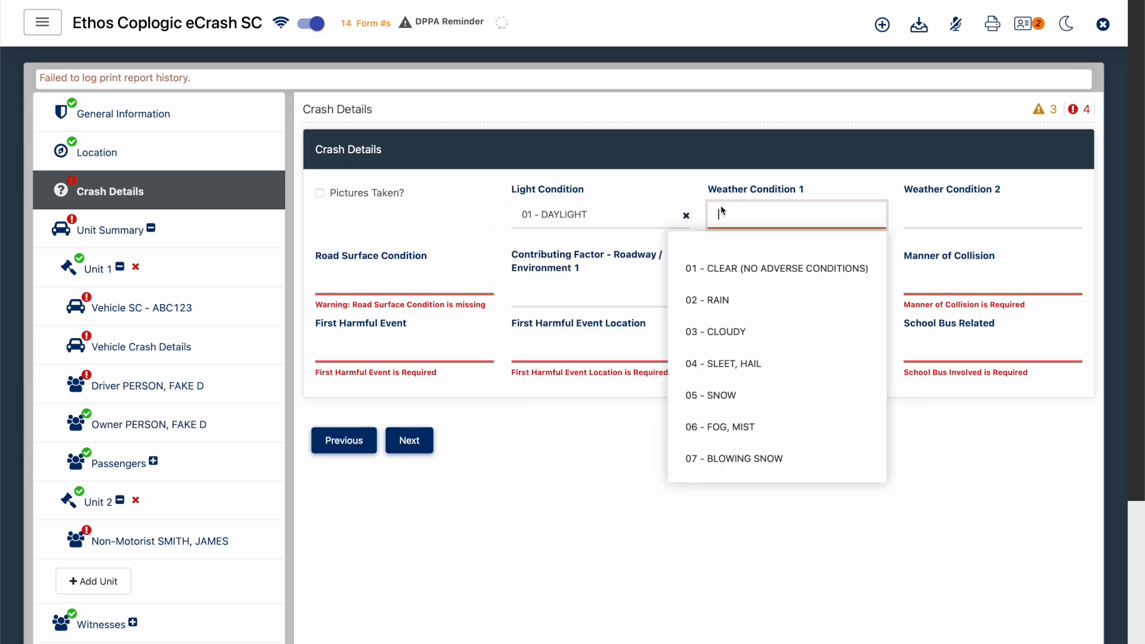
{"action": "left_click", "coordinate": [721, 267]}
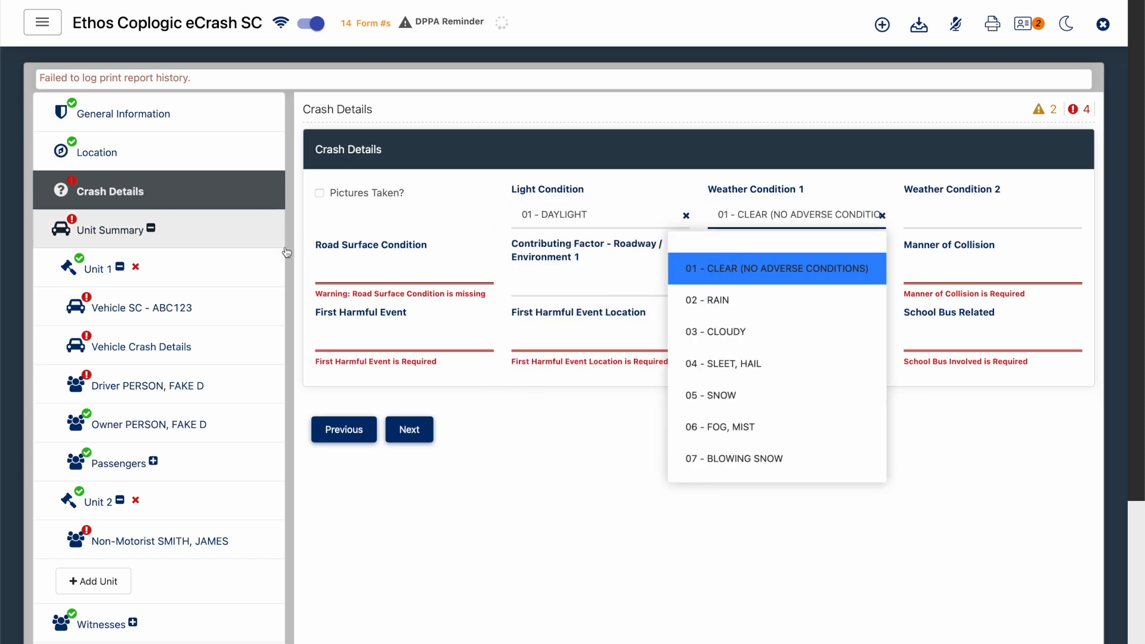
{"action": "left_click", "coordinate": [349, 268]}
{"action": "left_click", "coordinate": [387, 328]}
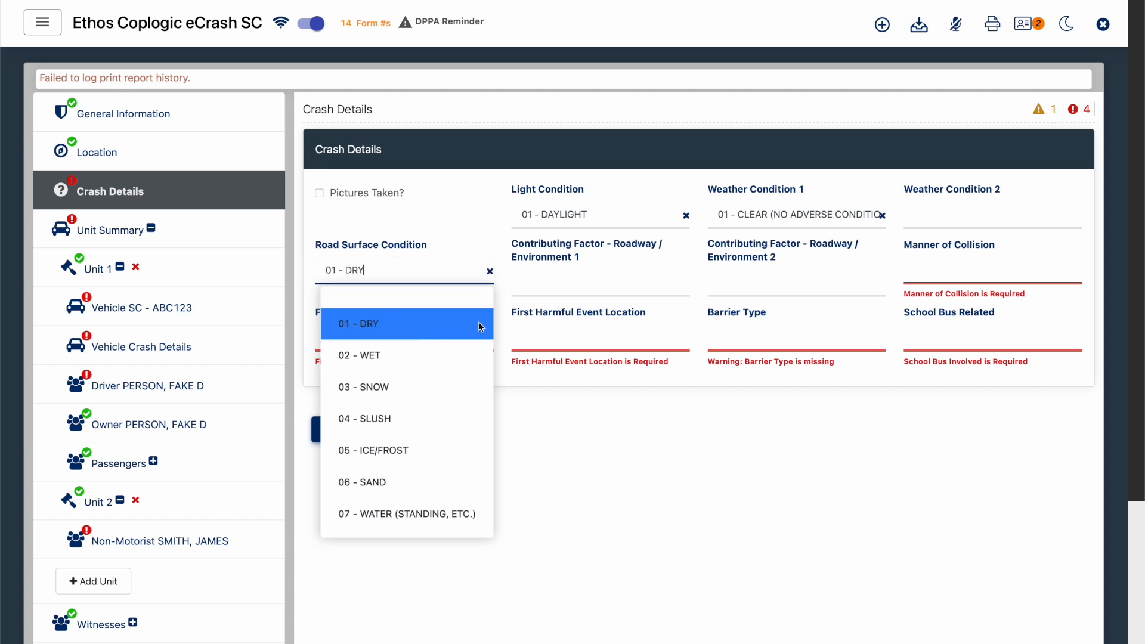
- Set Manner of Collision to 00 - NOT A COLLISION WITH MOTOR VEHICLE
{"action": "left_click", "coordinate": [950, 279]}
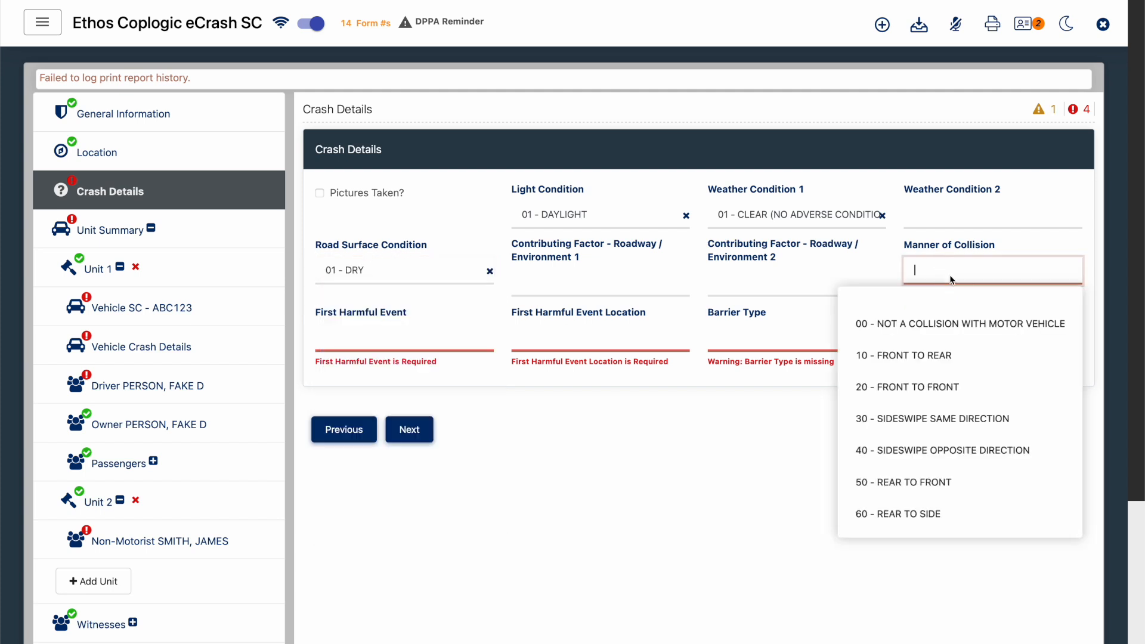
{"action": "scroll", "coordinate": [967, 363], "scroll_direction": "down", "scroll_amount": 3}
{"action": "scroll", "coordinate": [967, 363], "scroll_direction": "up", "scroll_amount": 3}
{"action": "left_click", "coordinate": [976, 333]}
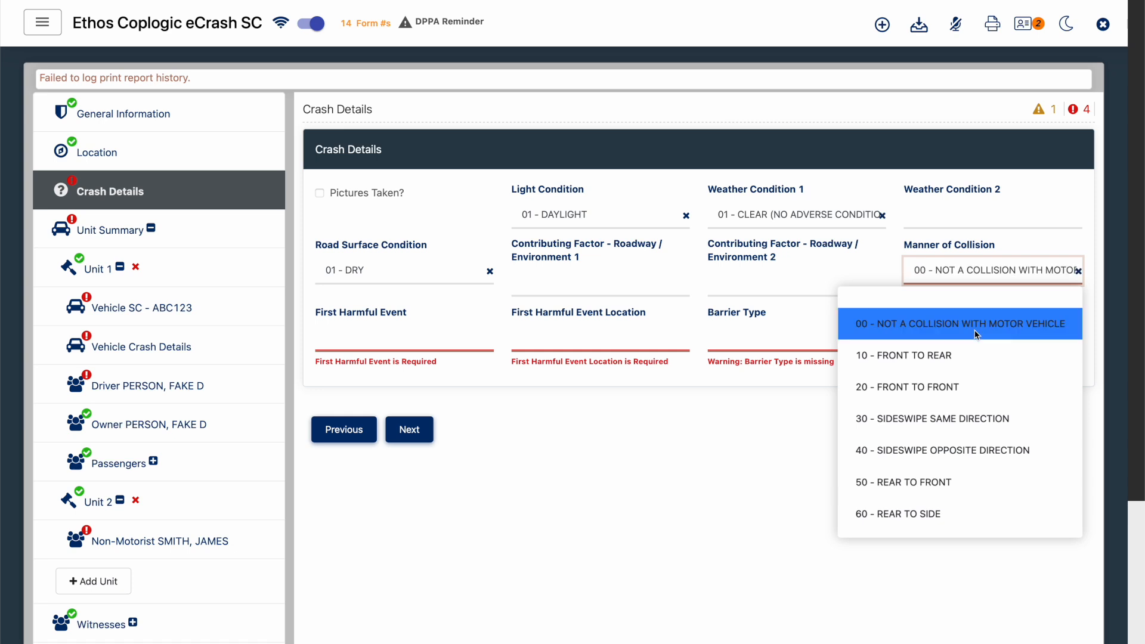
{"action": "left_click", "coordinate": [511, 444]}
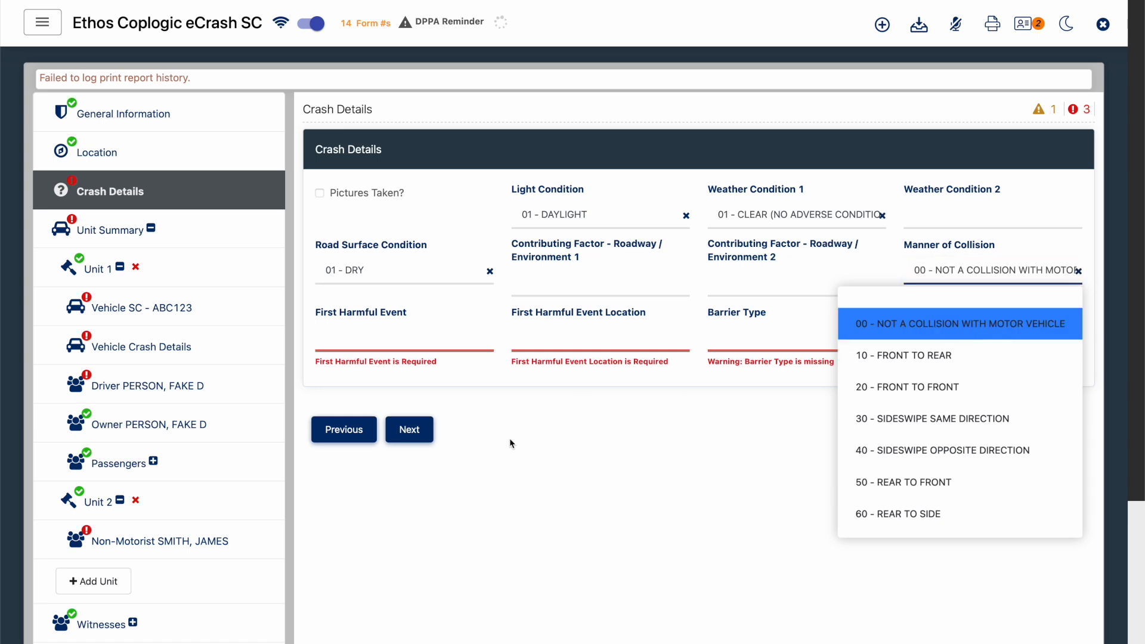
- Set First Harmful Event to 26 - COLLISION: OBJECT NOT FIXED - PEDESTRIAN
{"action": "left_click", "coordinate": [355, 333]}
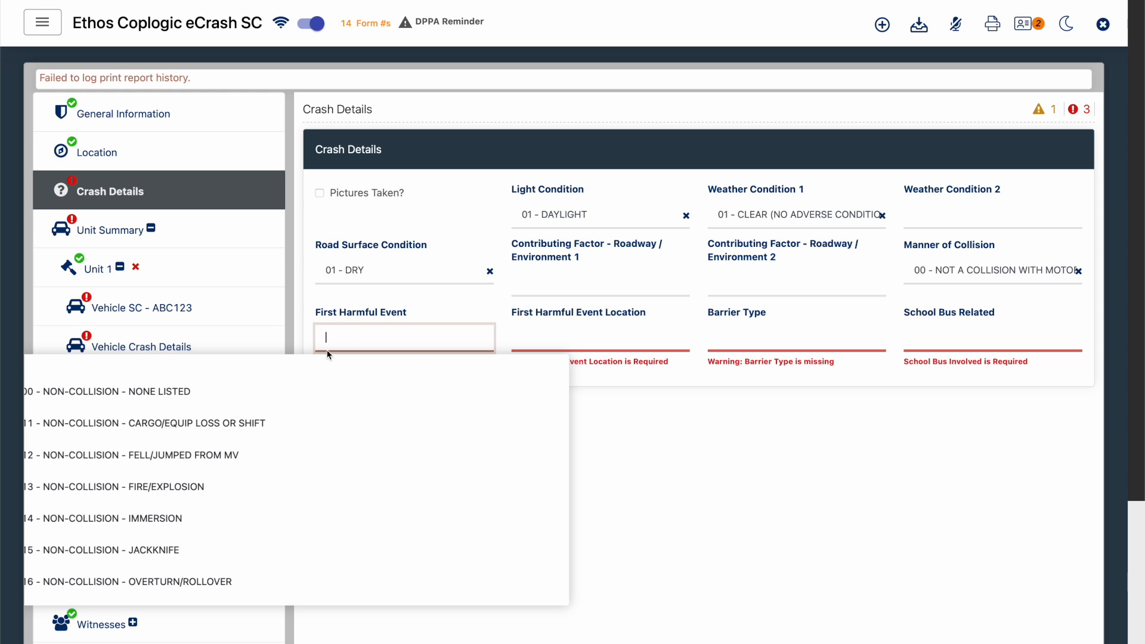
{"action": "scroll", "coordinate": [284, 411], "scroll_direction": "down", "scroll_amount": 2}
{"action": "scroll", "coordinate": [284, 411], "scroll_direction": "down", "scroll_amount": 3}
{"action": "scroll", "coordinate": [284, 409], "scroll_direction": "down", "scroll_amount": 2}
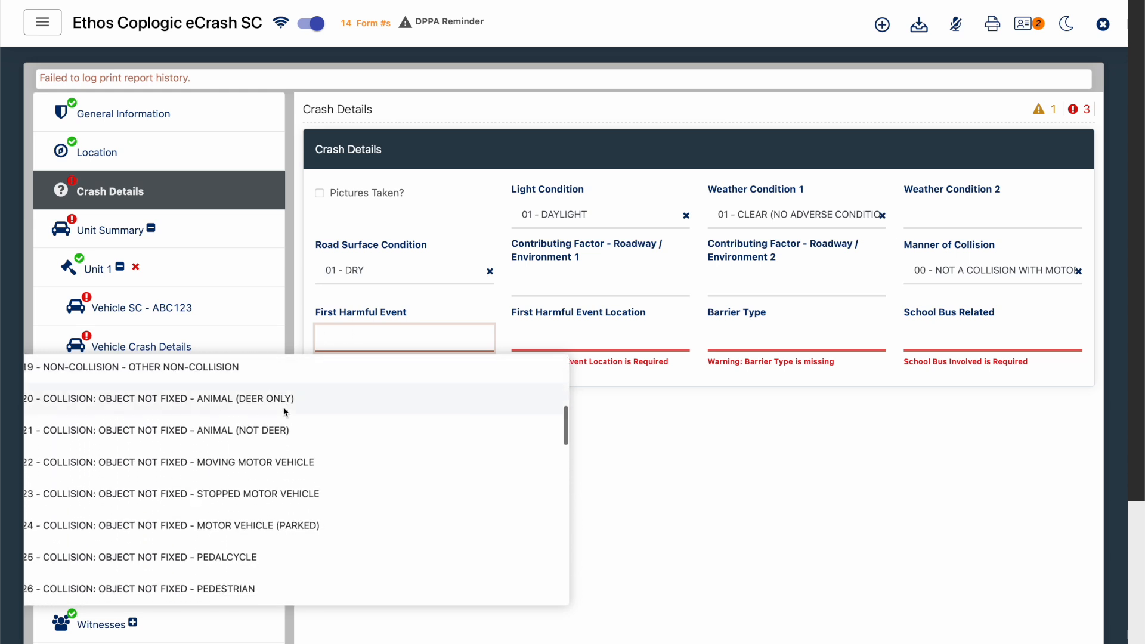
{"action": "scroll", "coordinate": [283, 410], "scroll_direction": "down", "scroll_amount": 4}
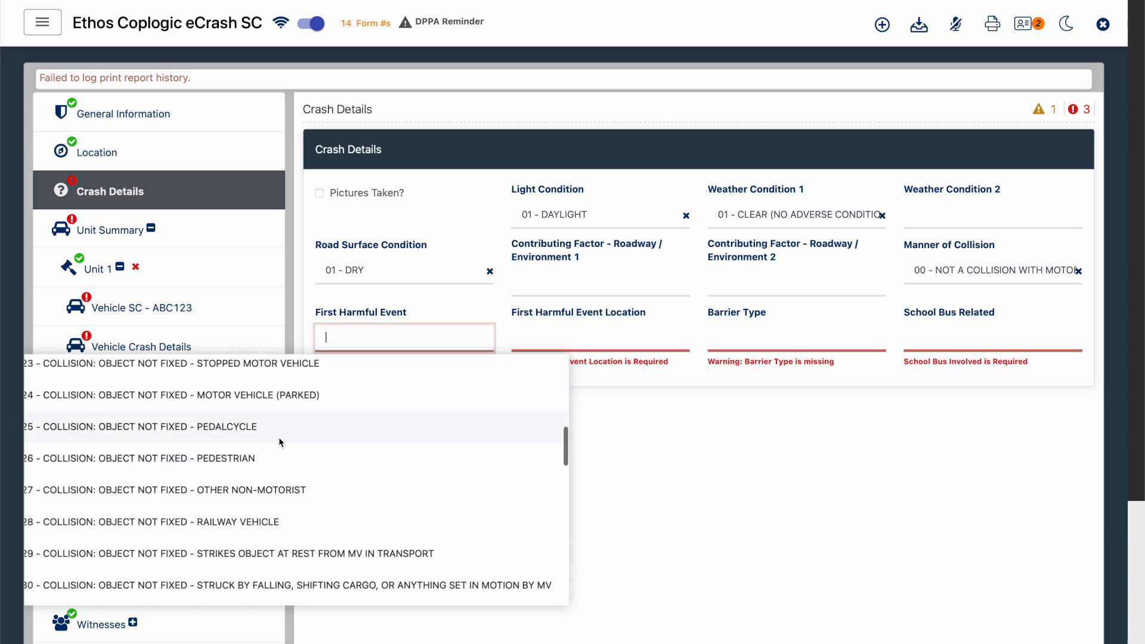
{"action": "left_click", "coordinate": [258, 463]}
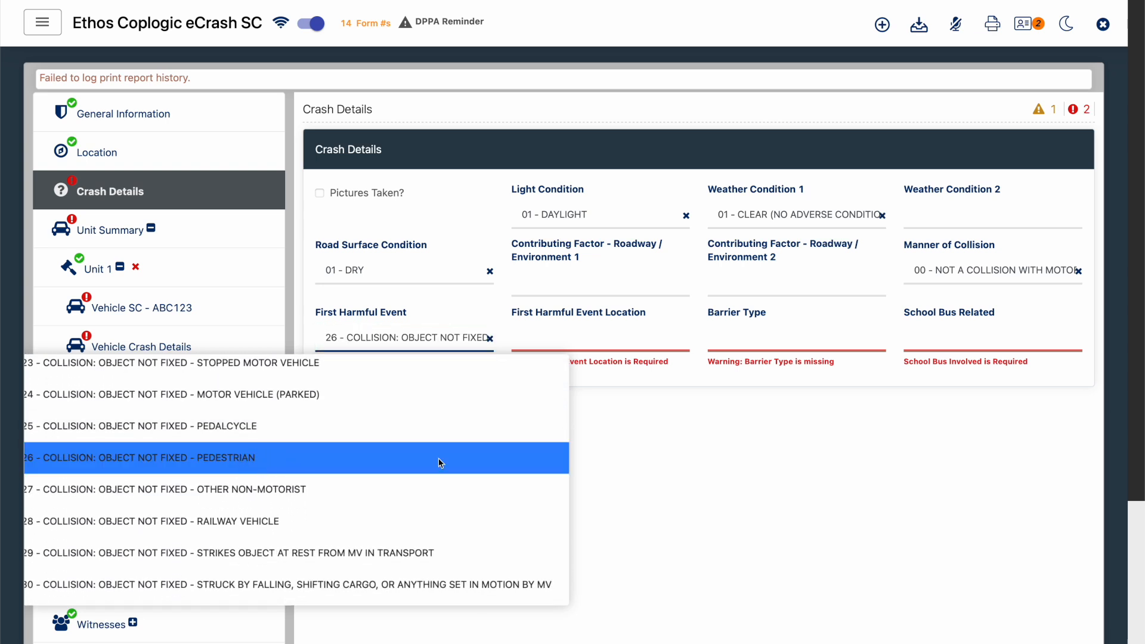
- In Crash Details, set First Harmful Event Location to 05 - ROADWAY, Barrier Type to 00 - NO BARRIER and School Bus Related to 3 - NO
{"action": "left_click", "coordinate": [626, 338]}
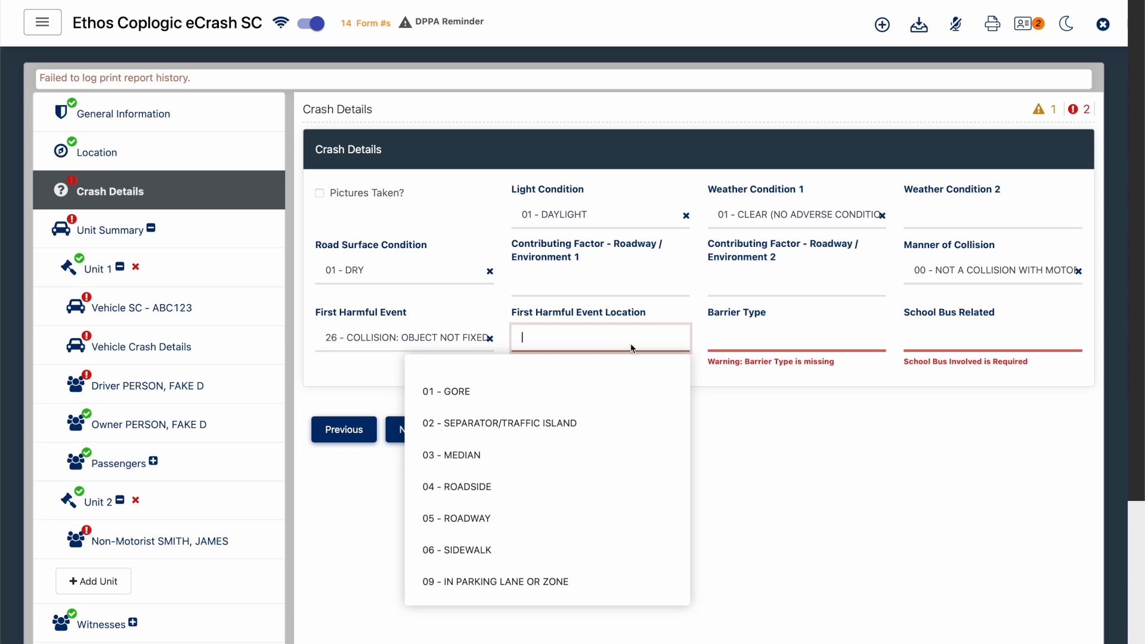
{"action": "scroll", "coordinate": [574, 389], "scroll_direction": "down", "scroll_amount": 1}
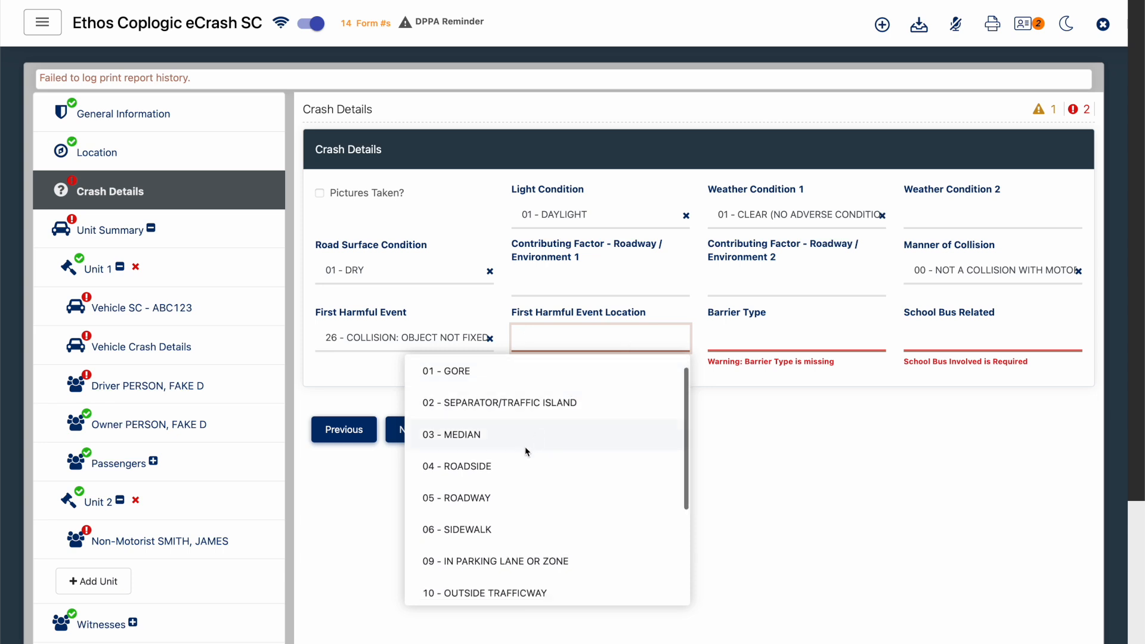
{"action": "left_click", "coordinate": [497, 495]}
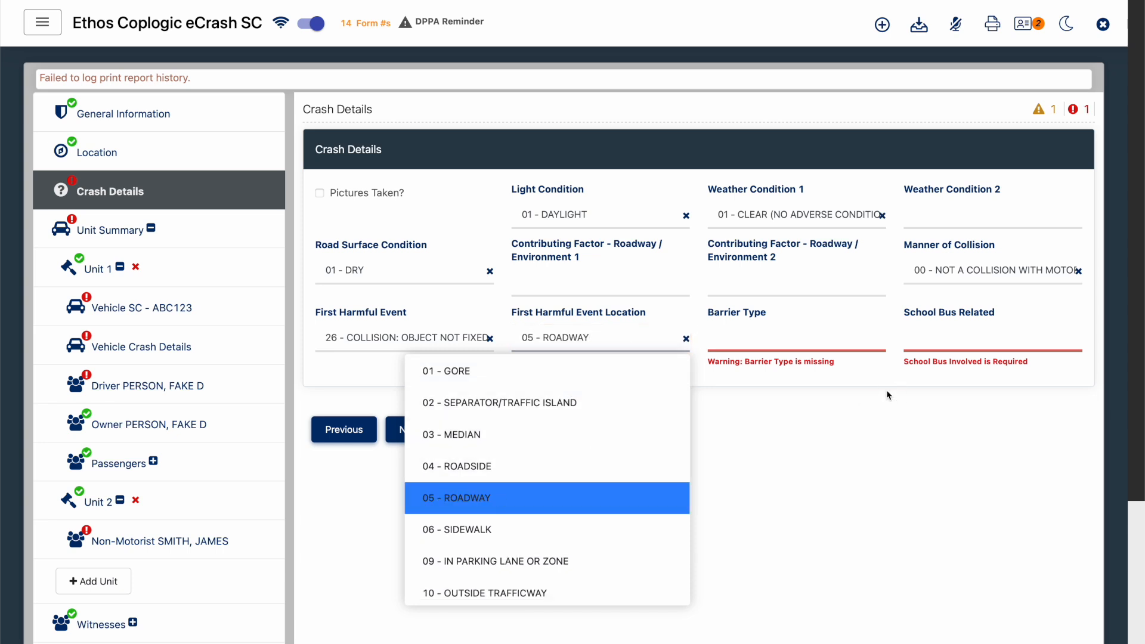
{"action": "left_click", "coordinate": [805, 339]}
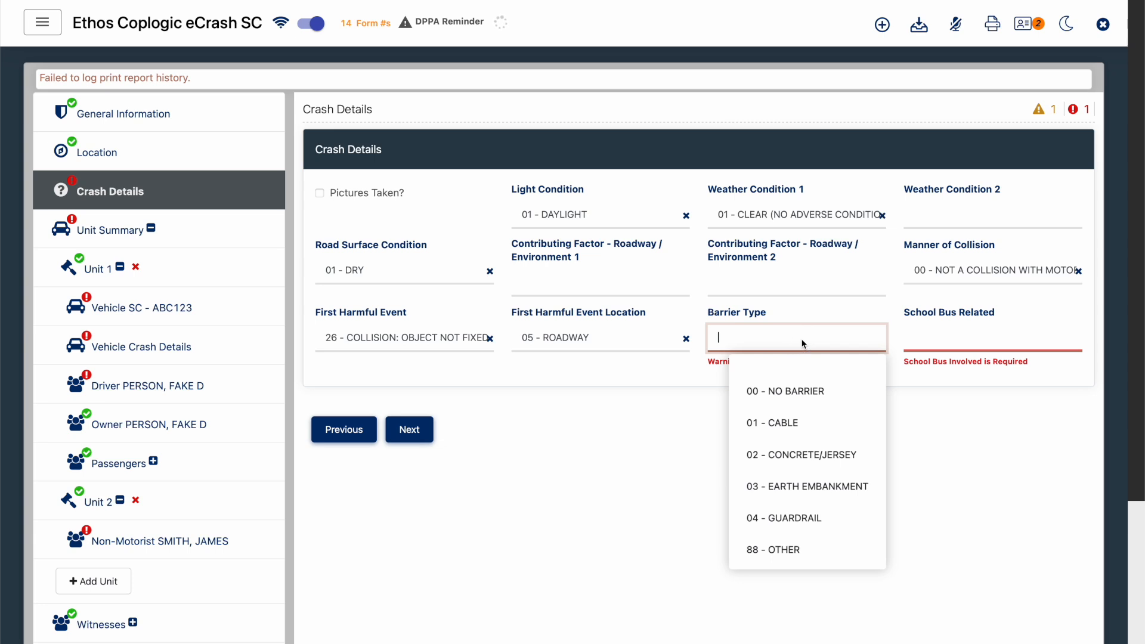
{"action": "left_click", "coordinate": [786, 391]}
{"action": "left_click", "coordinate": [964, 344]}
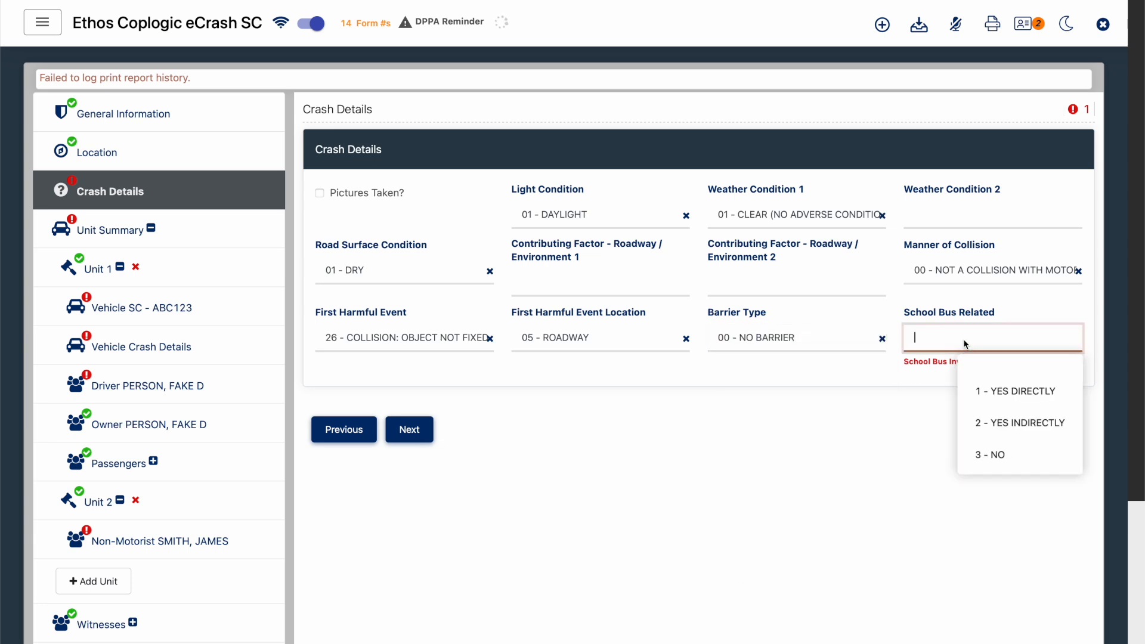
{"action": "left_click", "coordinate": [979, 453]}
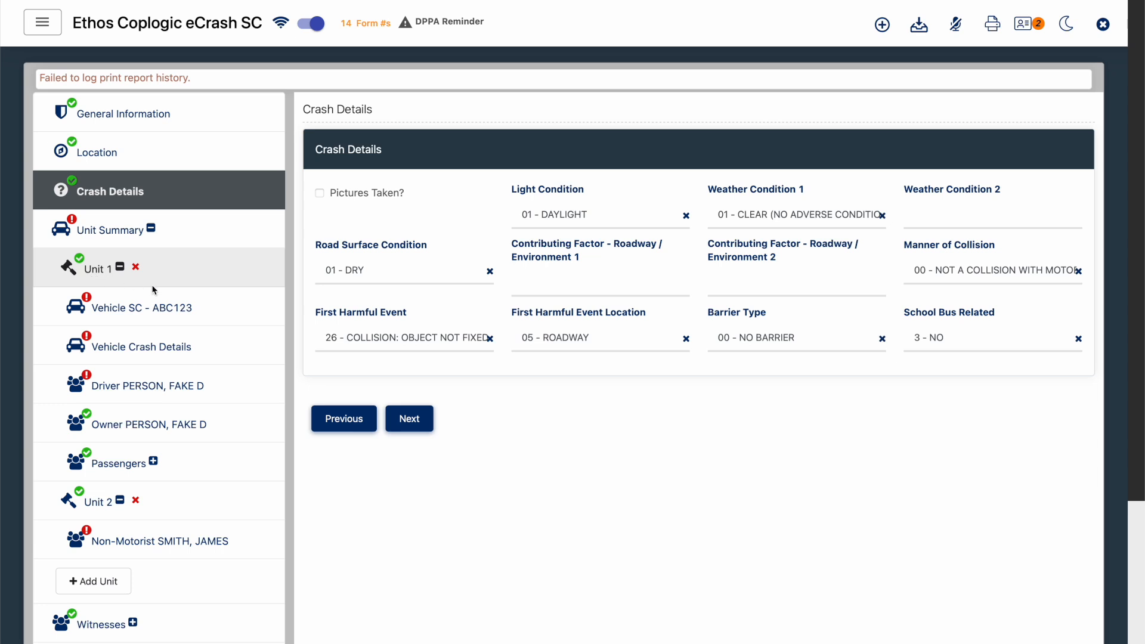
- In Unit 1's vehicle record, set Towed to 3 - NO
{"action": "left_click", "coordinate": [167, 326]}
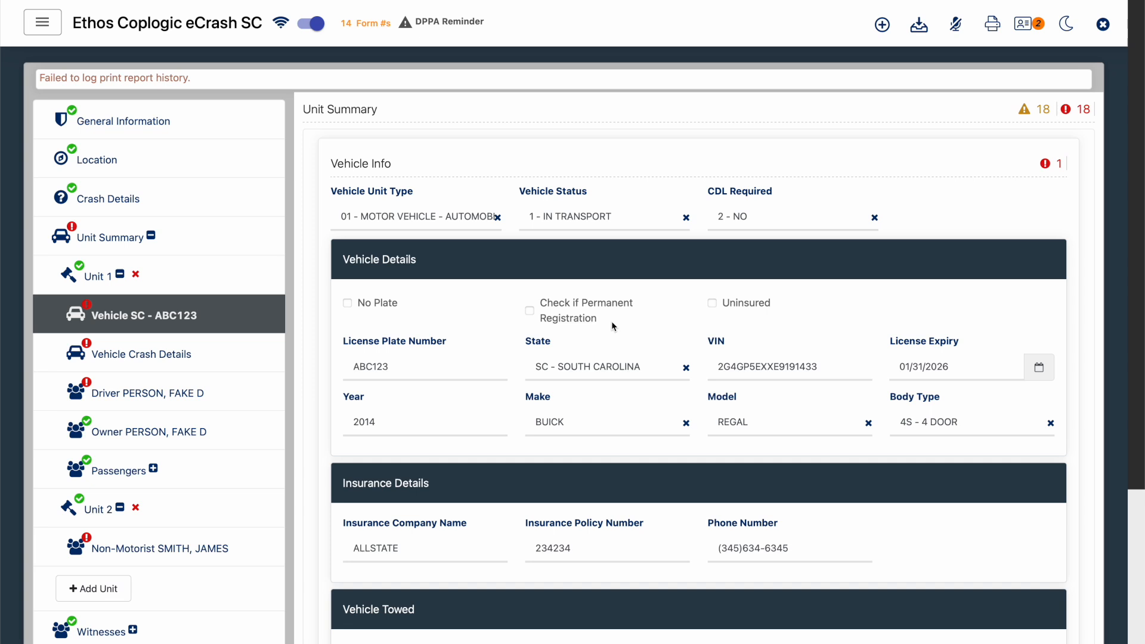
{"action": "scroll", "coordinate": [612, 324], "scroll_direction": "down", "scroll_amount": 3}
{"action": "left_click", "coordinate": [422, 479]}
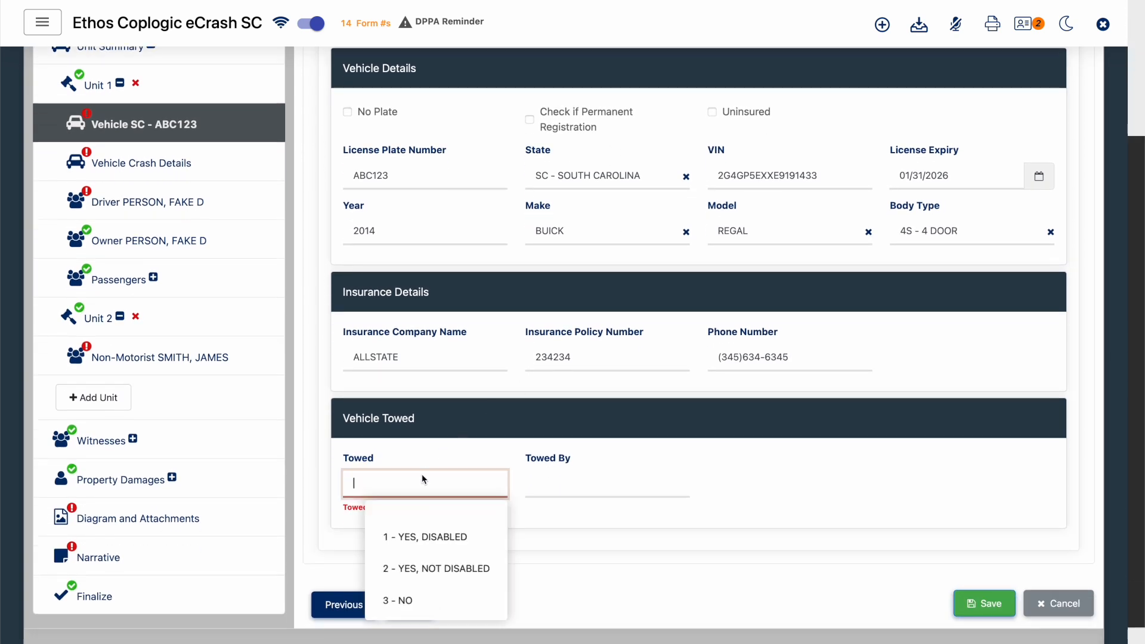
{"action": "left_click", "coordinate": [403, 599]}
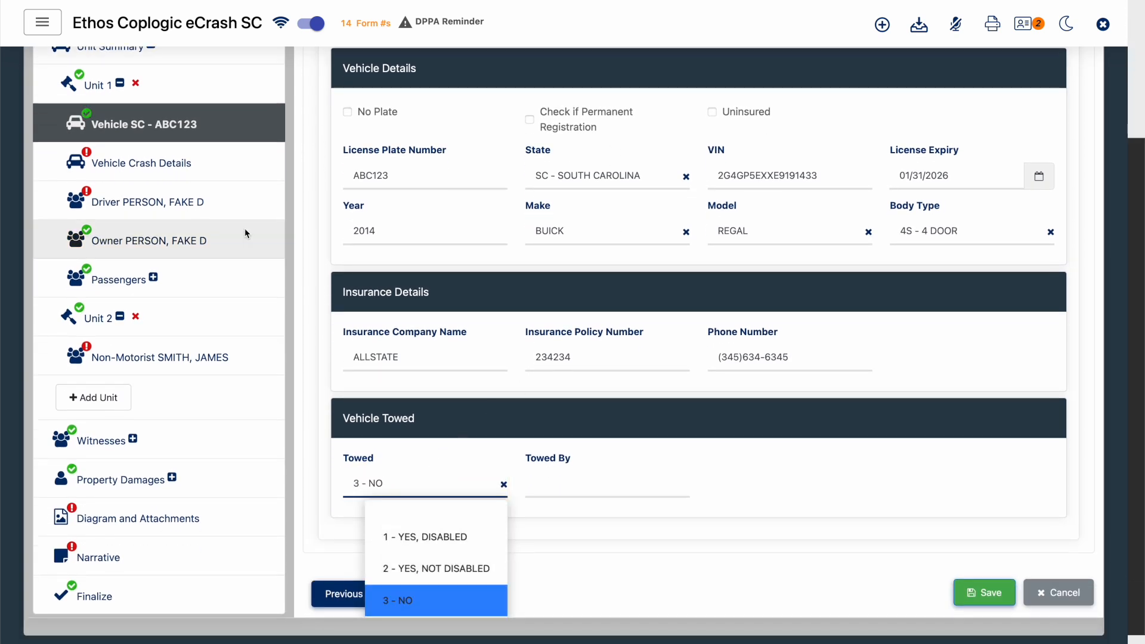
- In Unit 1's Vehicle Crash Details, set Speed Limit to 35, Estimated Speed to 35 and Vehicle Traveling to E - EAST
{"action": "left_click", "coordinate": [212, 163]}
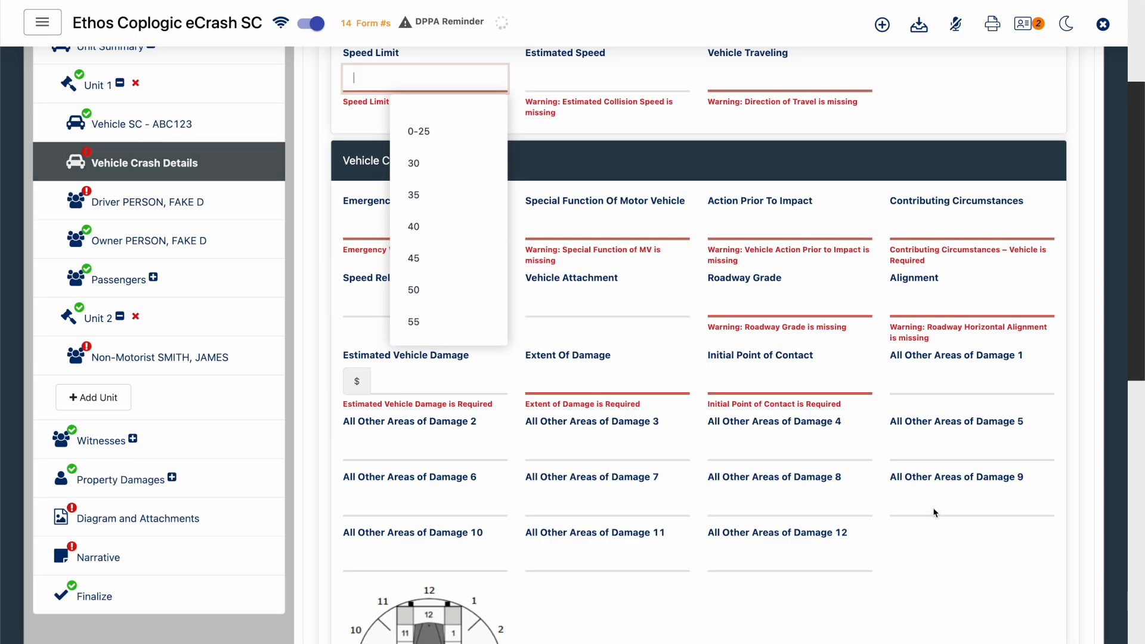
{"action": "left_click", "coordinate": [935, 548]}
{"action": "scroll", "coordinate": [935, 547], "scroll_direction": "up", "scroll_amount": 1}
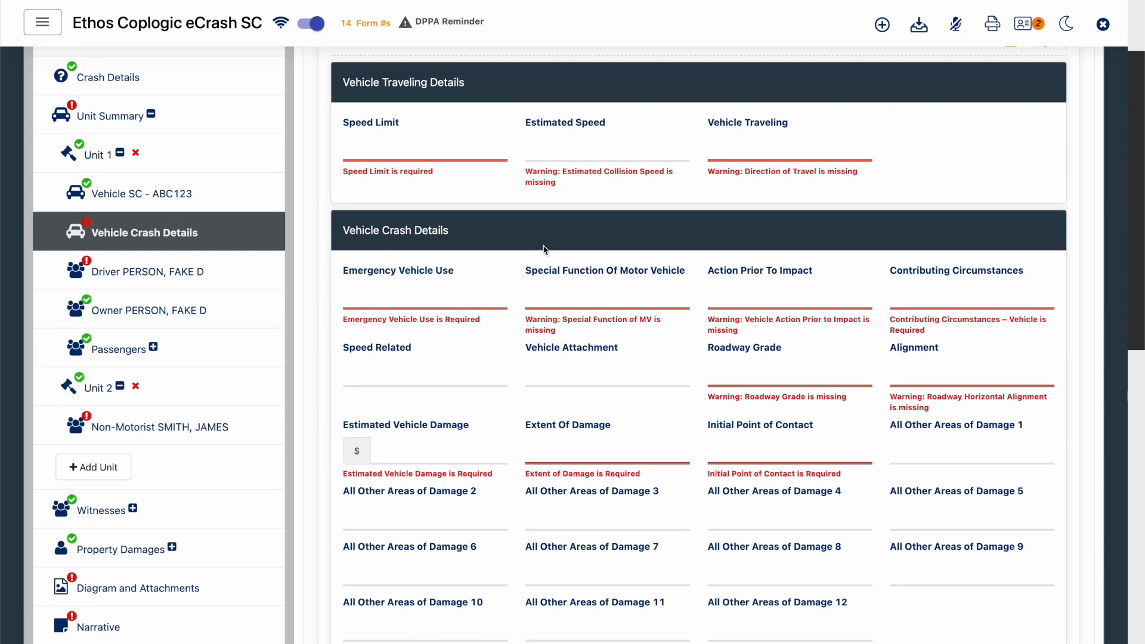
{"action": "left_click", "coordinate": [408, 152]}
{"action": "type", "text": "35"}
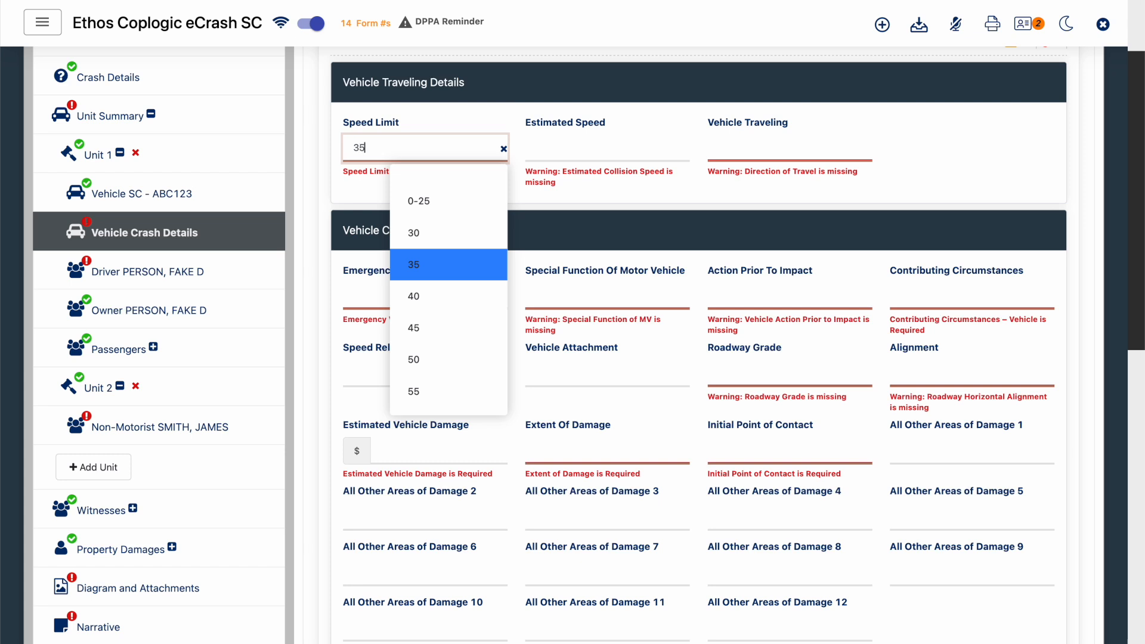
{"action": "left_click", "coordinate": [536, 147]}
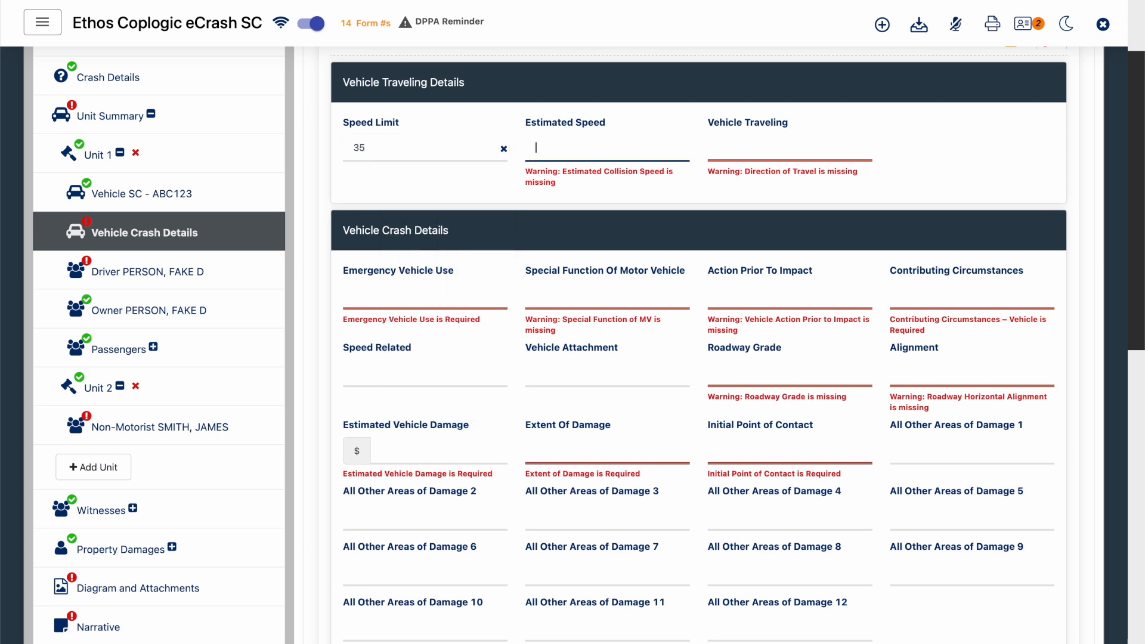
{"action": "key", "text": "Tab"}
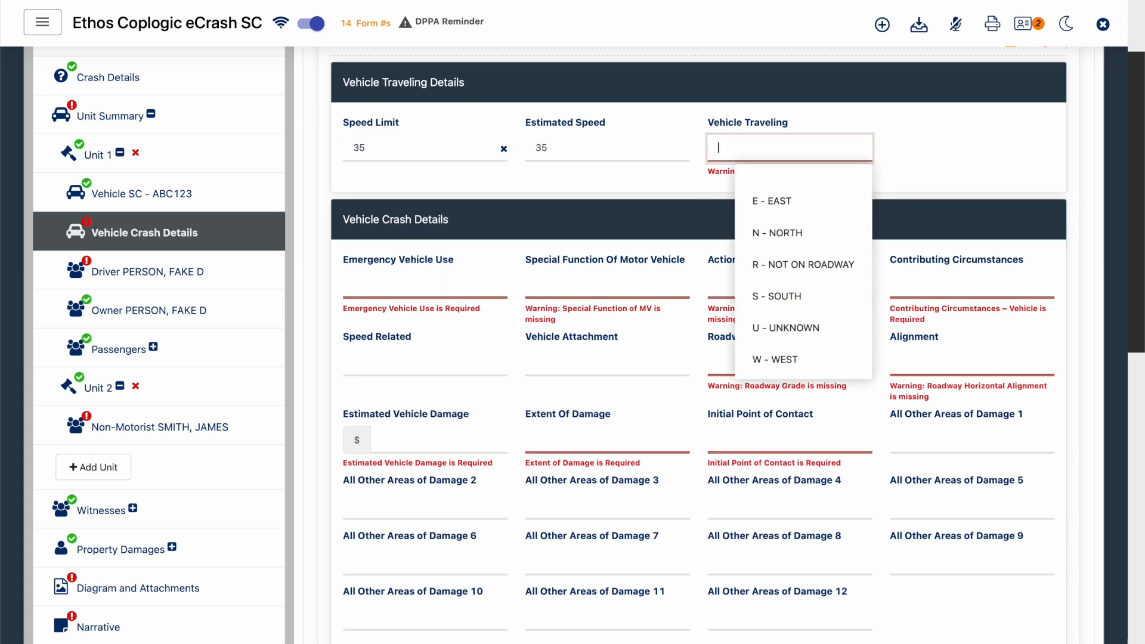
{"action": "left_click", "coordinate": [764, 202]}
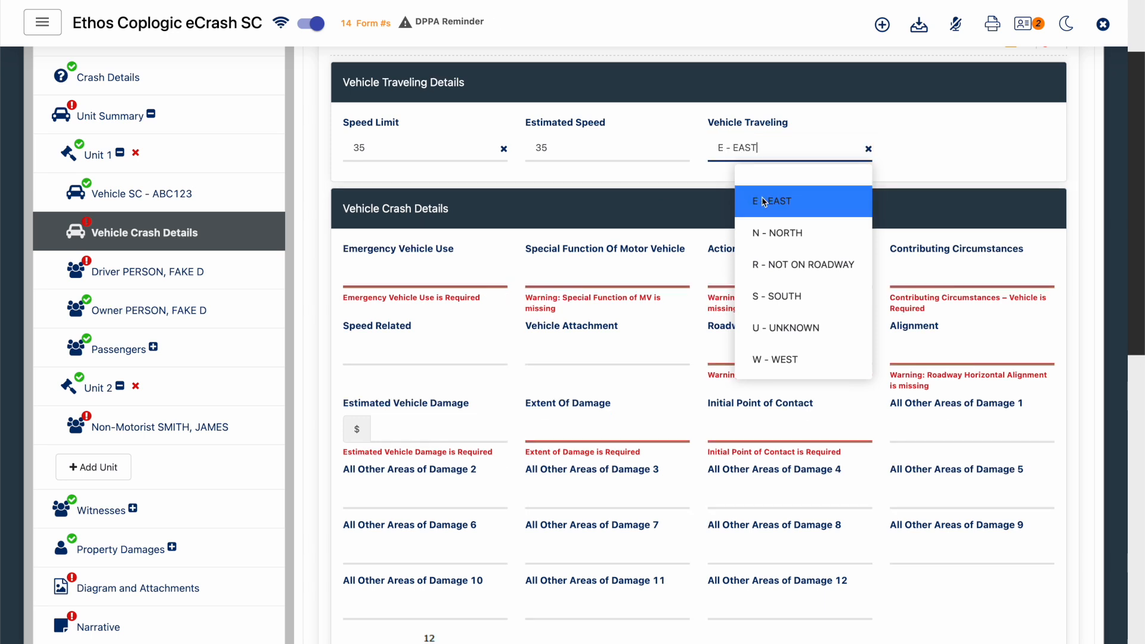
{"action": "left_click", "coordinate": [959, 161]}
- Set Emergency Vehicle Use to 77 - NOT APPLICABLE and Special Function Of Motor Vehicle to 00 - NO SPECIAL FUNCTION
{"action": "left_click", "coordinate": [406, 273]}
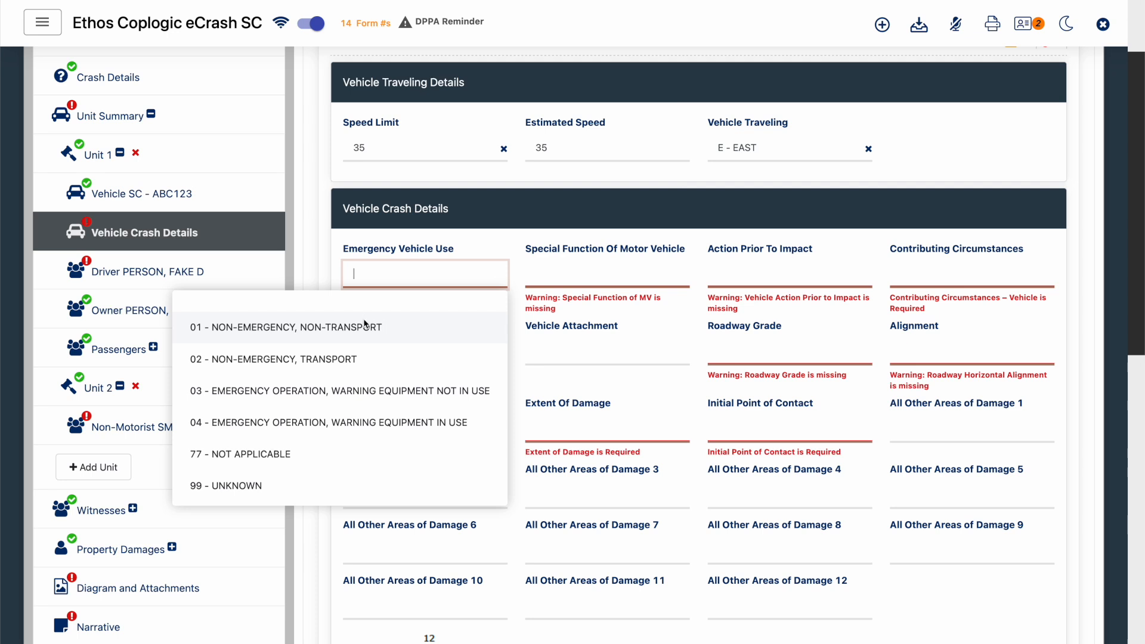
{"action": "left_click", "coordinate": [332, 462]}
{"action": "left_click", "coordinate": [603, 274]}
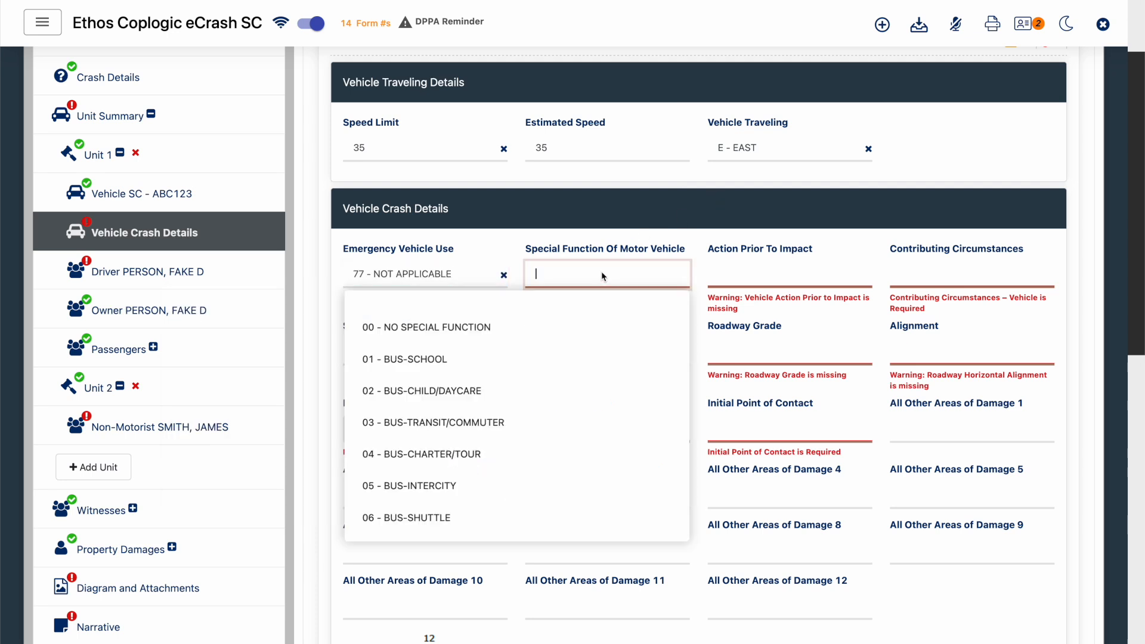
{"action": "left_click", "coordinate": [547, 328]}
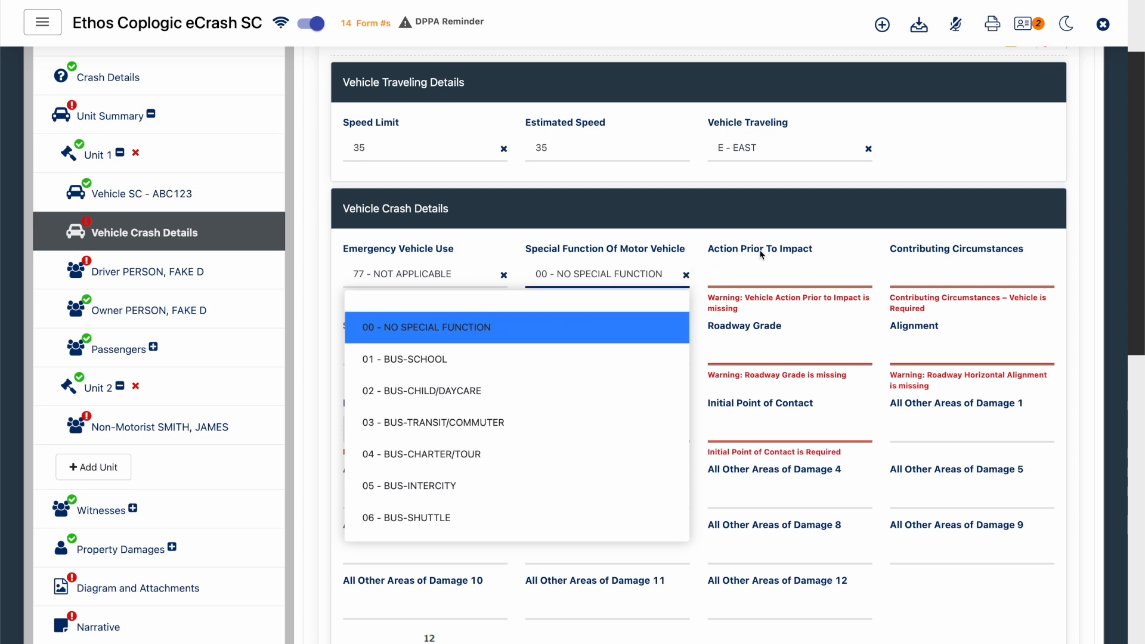
- Set Action Prior To Impact to 01 - MOVEMENT ESSENTIALLY STRAIGHT AHEAD and Contributing Circumstances to 00 - NONE
{"action": "left_click", "coordinate": [729, 274]}
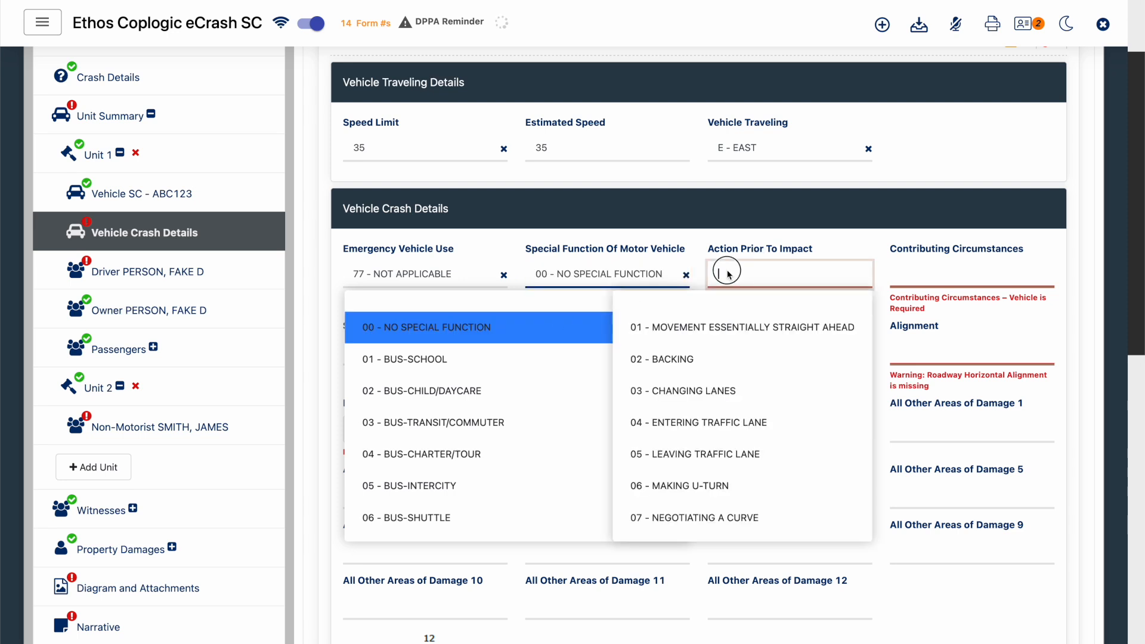
{"action": "left_click", "coordinate": [721, 329]}
{"action": "left_click", "coordinate": [953, 275]}
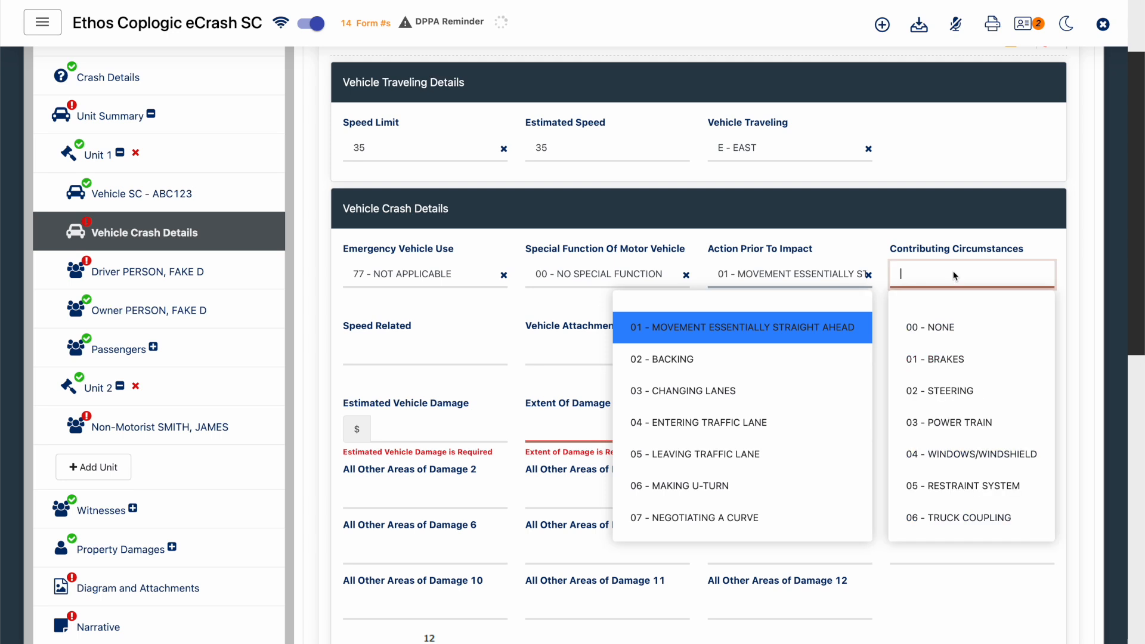
{"action": "left_click", "coordinate": [931, 325]}
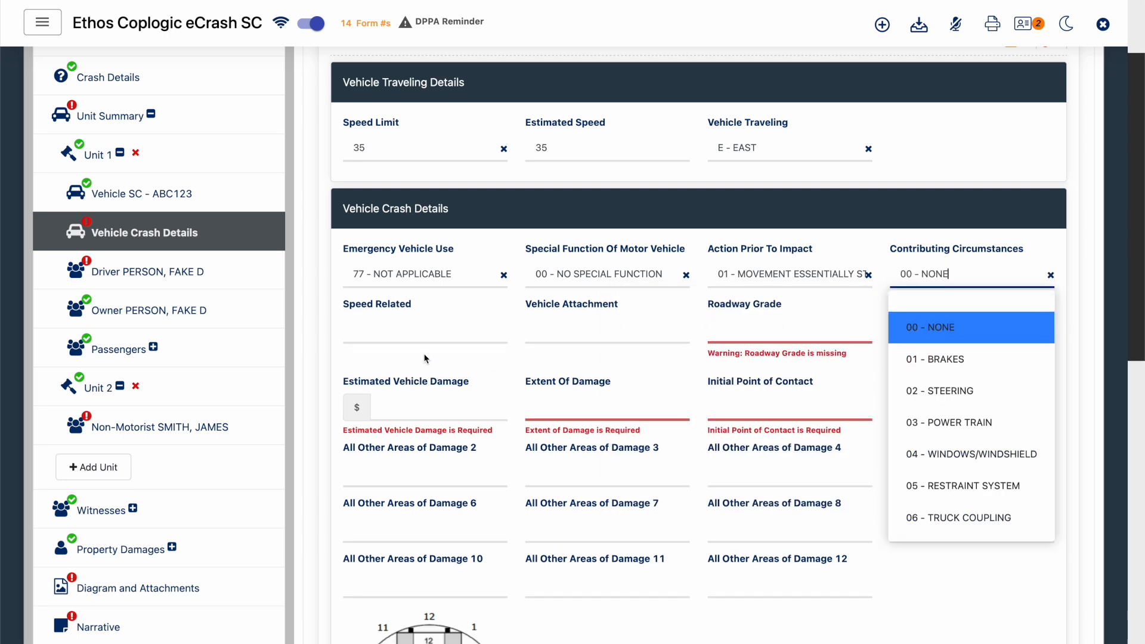
- Set Speed Related to 5 - NO, Vehicle Attachment to 01 - NONE, Roadway Grade to 01 - LEVEL and Alignment to 01 - STRAIGHT
{"action": "left_click", "coordinate": [448, 334]}
{"action": "left_click", "coordinate": [382, 501]}
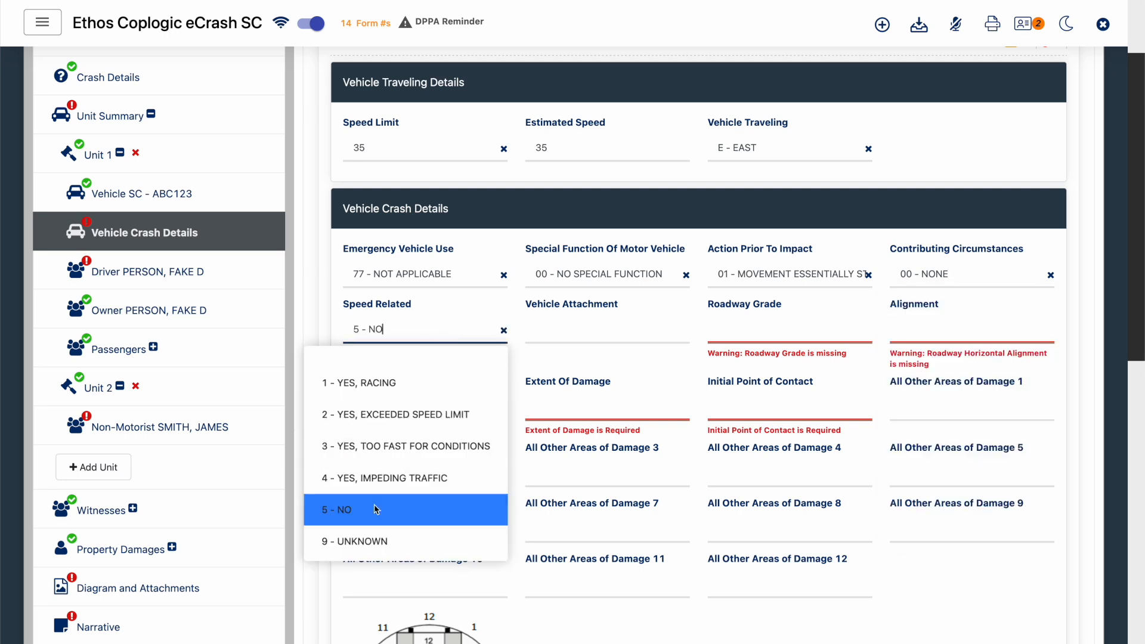
{"action": "left_click", "coordinate": [596, 329]}
{"action": "left_click", "coordinate": [572, 383]}
{"action": "left_click", "coordinate": [758, 333]}
{"action": "left_click", "coordinate": [788, 383]}
{"action": "left_click", "coordinate": [969, 332]}
{"action": "left_click", "coordinate": [1027, 381]}
- Enter 500 as the Estimated Vehicle Damage and set Extent Of Damage to 01 - MINOR DAMAGE
{"action": "left_click", "coordinate": [422, 384]}
{"action": "type", "text": "500"}
{"action": "key", "text": "Tab"}
{"action": "left_click", "coordinate": [548, 466]}
- Set the vehicle's Initial Point of Contact to 12 - 12 O' CLOCK
{"action": "left_click", "coordinate": [779, 383]}
{"action": "scroll", "coordinate": [781, 427], "scroll_direction": "down", "scroll_amount": 1}
{"action": "scroll", "coordinate": [514, 481], "scroll_direction": "down", "scroll_amount": 2}
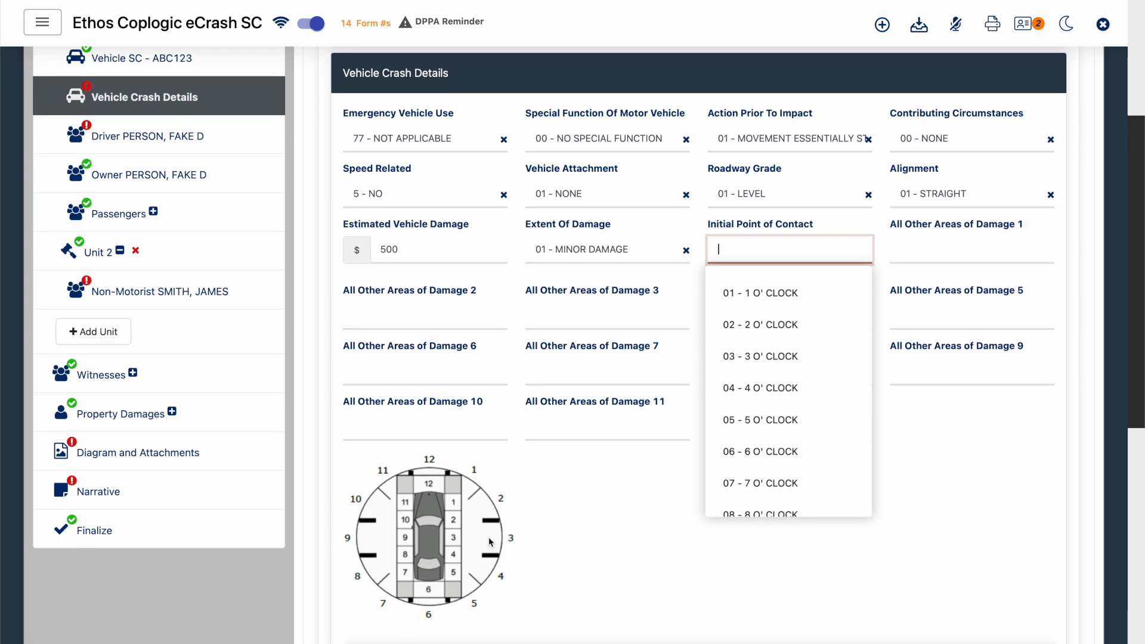
{"action": "scroll", "coordinate": [758, 439], "scroll_direction": "down", "scroll_amount": 3}
{"action": "left_click", "coordinate": [766, 473]}
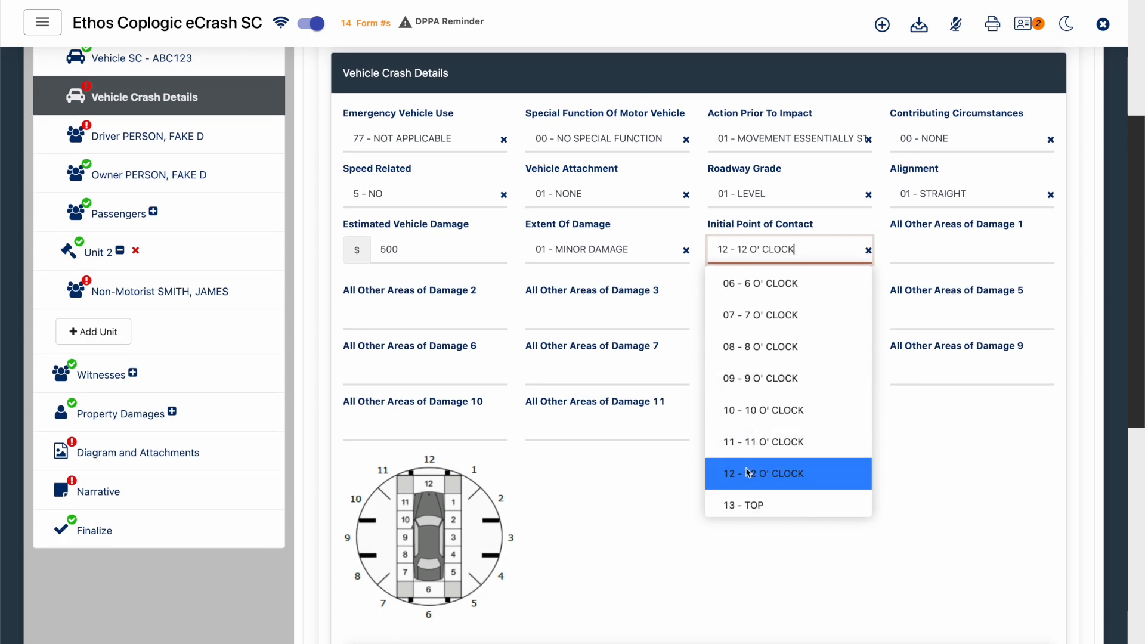
{"action": "left_click", "coordinate": [984, 434]}
- Under Traffic Control Device, set Device 1 to 08 - SIGN - STOP SIGN
{"action": "scroll", "coordinate": [667, 468], "scroll_direction": "down", "scroll_amount": 5}
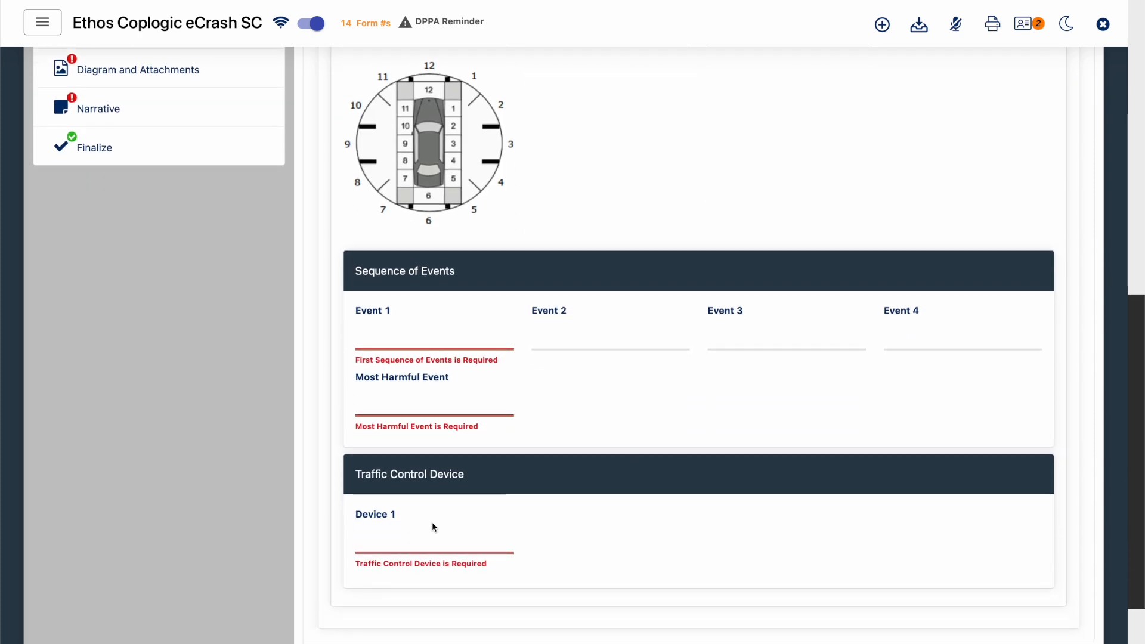
{"action": "left_click", "coordinate": [422, 537]}
{"action": "scroll", "coordinate": [398, 351], "scroll_direction": "down", "scroll_amount": 2}
{"action": "left_click", "coordinate": [373, 436]}
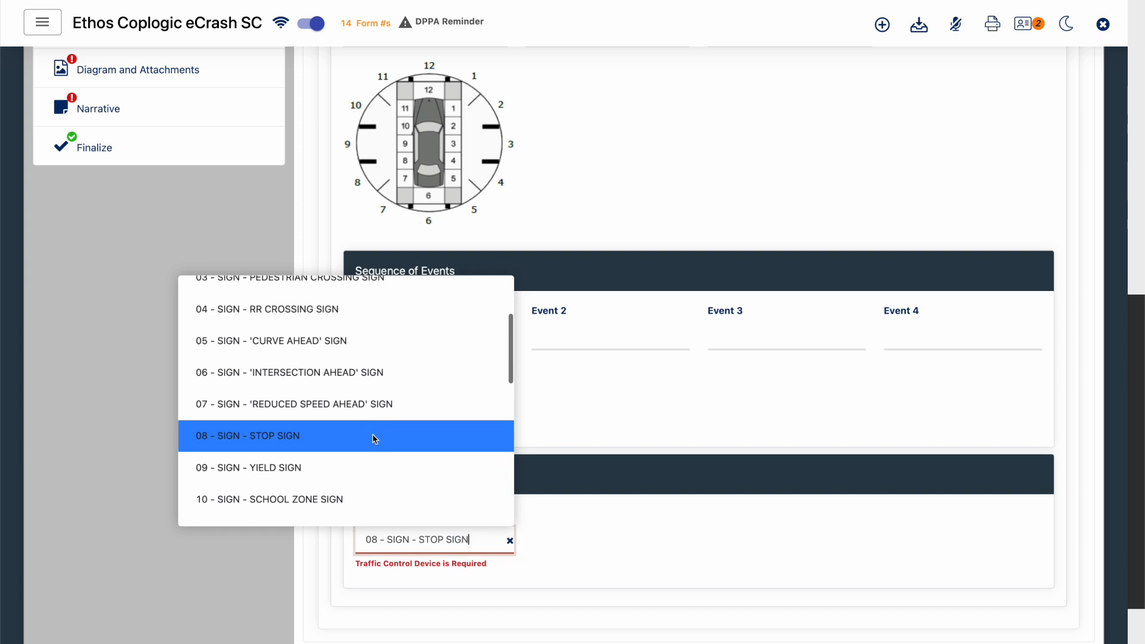
{"action": "left_click", "coordinate": [470, 599]}
{"action": "left_click", "coordinate": [460, 499]}
- In Sequence of Events, set both Event 1 and Most Harmful Event to 26 - COLLISION: OBJECT NOT FIXED - PEDESTRIAN
{"action": "left_click", "coordinate": [469, 345]}
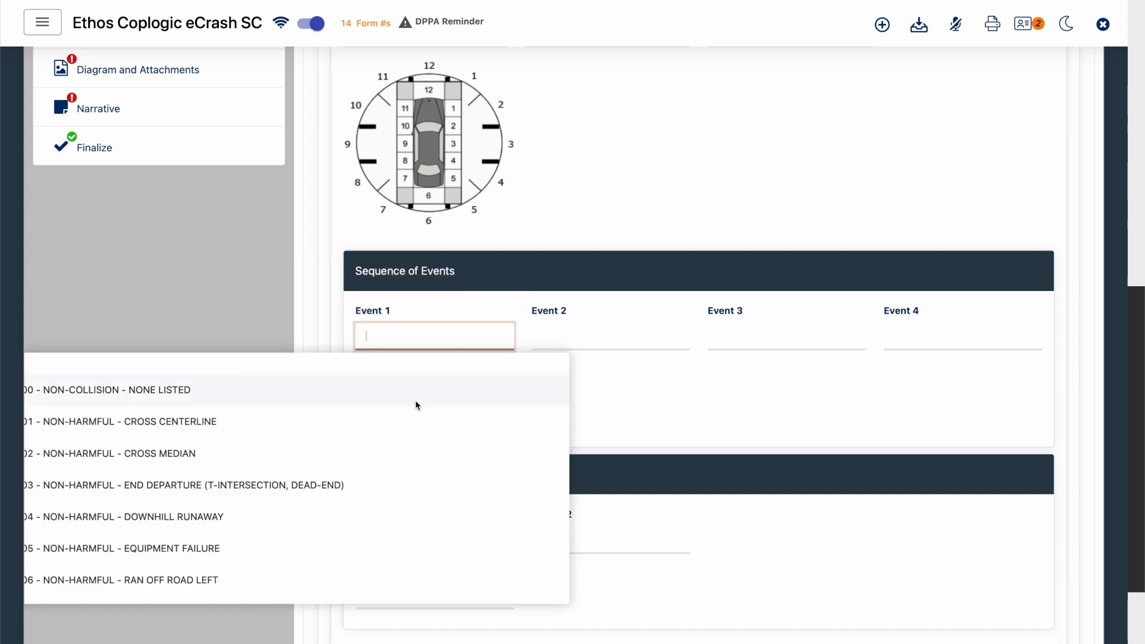
{"action": "scroll", "coordinate": [416, 401], "scroll_direction": "down", "scroll_amount": 5}
{"action": "scroll", "coordinate": [415, 406], "scroll_direction": "down", "scroll_amount": 4}
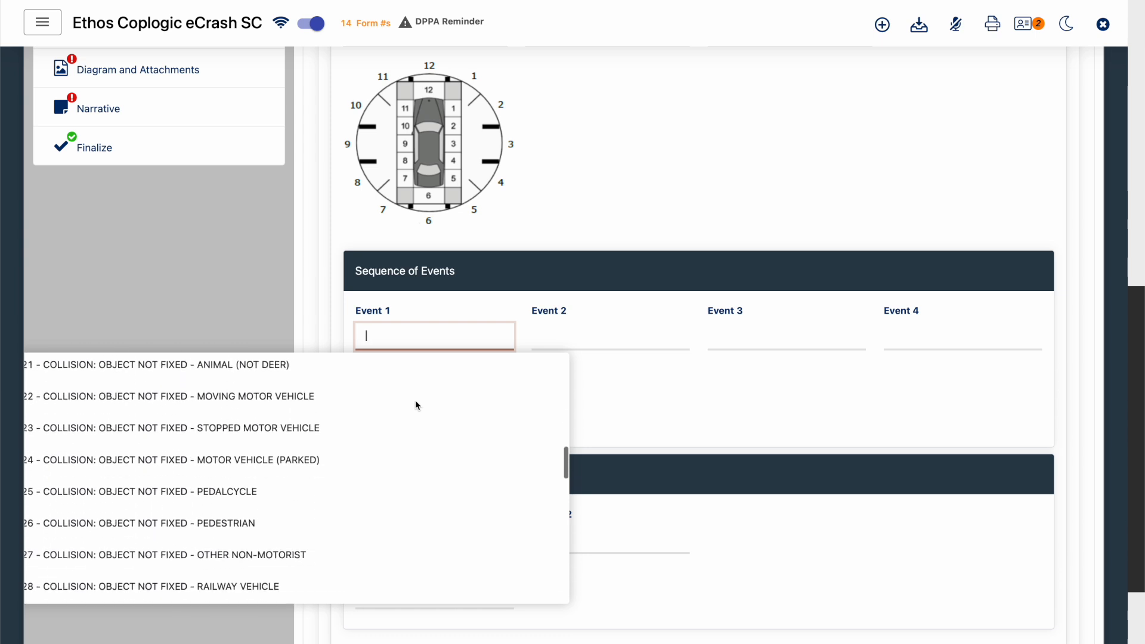
{"action": "left_click", "coordinate": [326, 523]}
{"action": "left_click", "coordinate": [465, 392]}
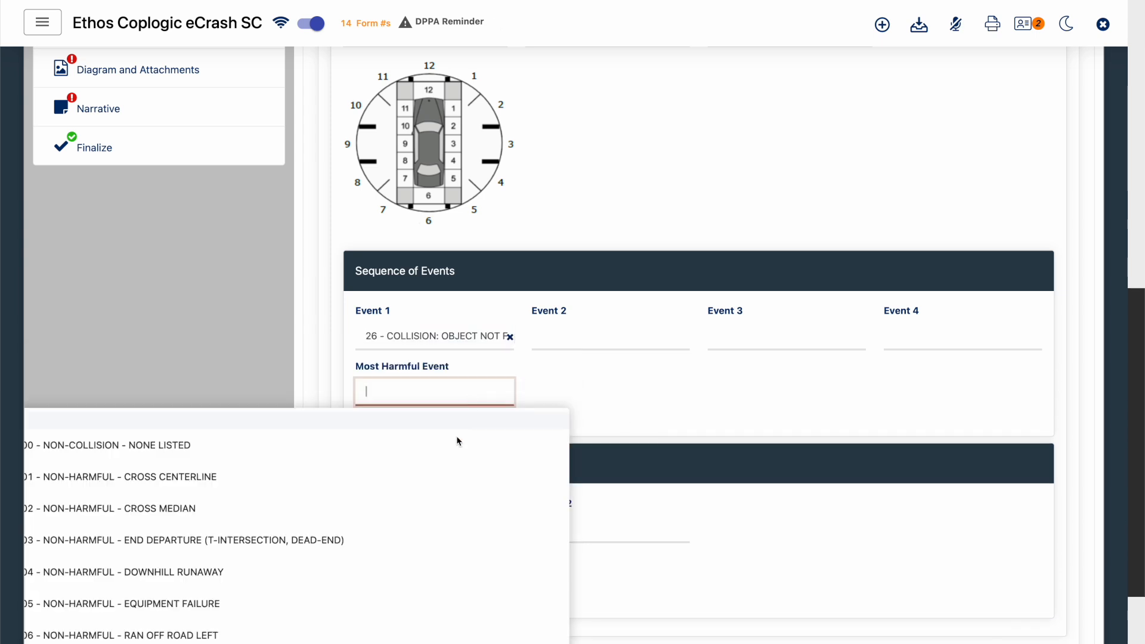
{"action": "scroll", "coordinate": [441, 480], "scroll_direction": "down", "scroll_amount": 8}
{"action": "left_click", "coordinate": [318, 630]}
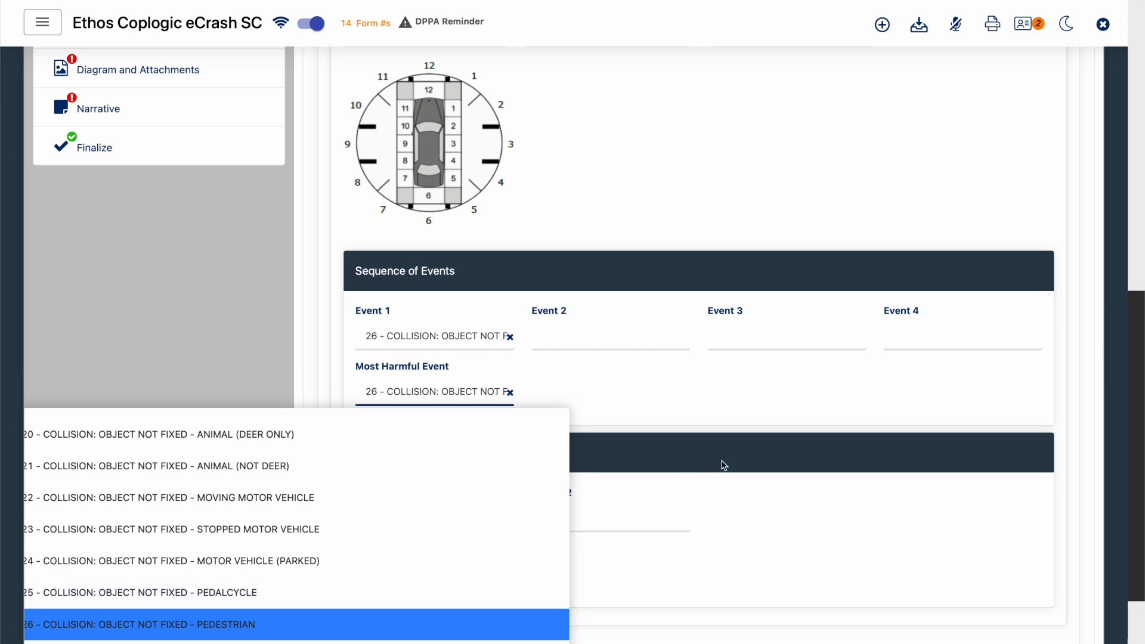
- In Unit 1's Driver section, set Injury Status to 0 - NO APPARENT INJURY and Air Bag Deployment to 00 - NOT DEPLOYED
{"action": "scroll", "coordinate": [728, 394], "scroll_direction": "up", "scroll_amount": 8}
{"action": "scroll", "coordinate": [730, 395], "scroll_direction": "up", "scroll_amount": 2}
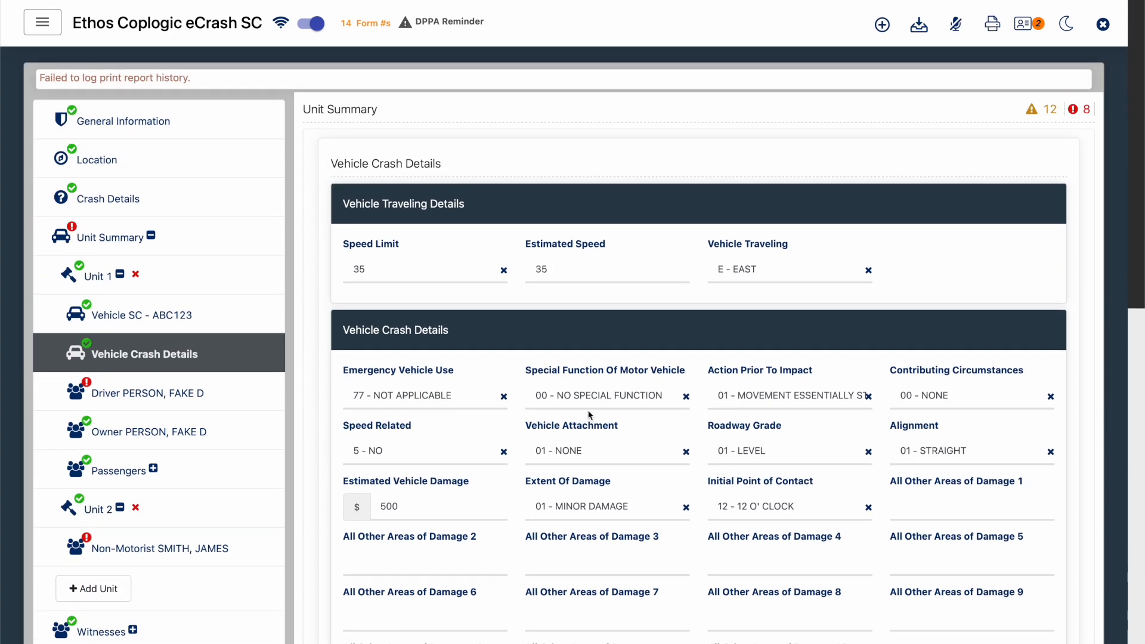
{"action": "left_click", "coordinate": [203, 393]}
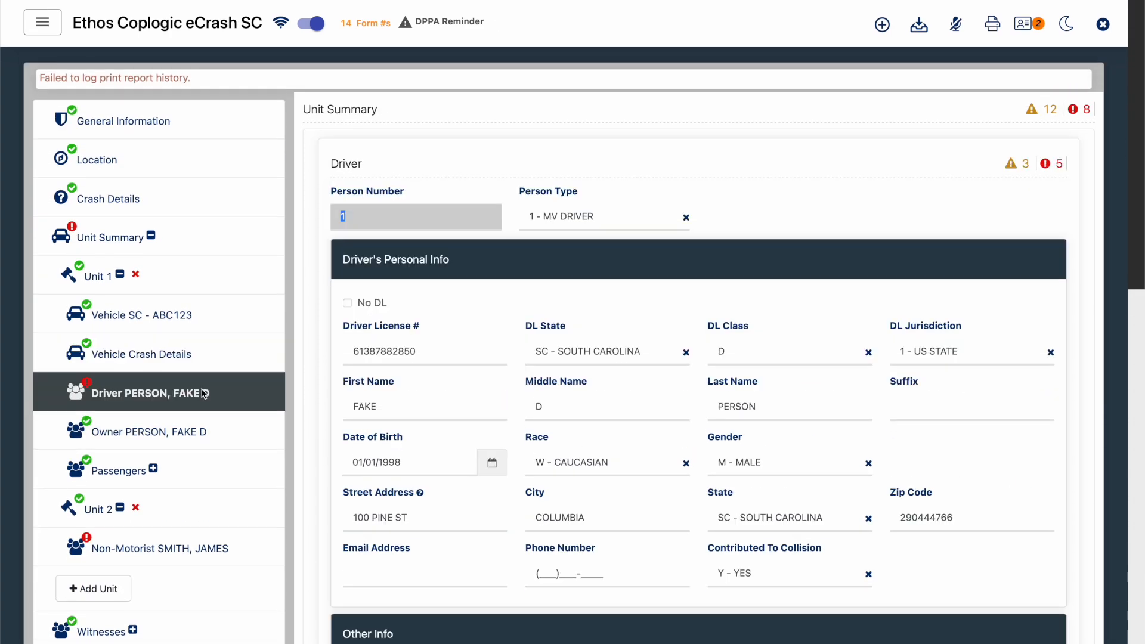
{"action": "scroll", "coordinate": [754, 207], "scroll_direction": "down", "scroll_amount": 5}
{"action": "scroll", "coordinate": [715, 239], "scroll_direction": "down", "scroll_amount": 2}
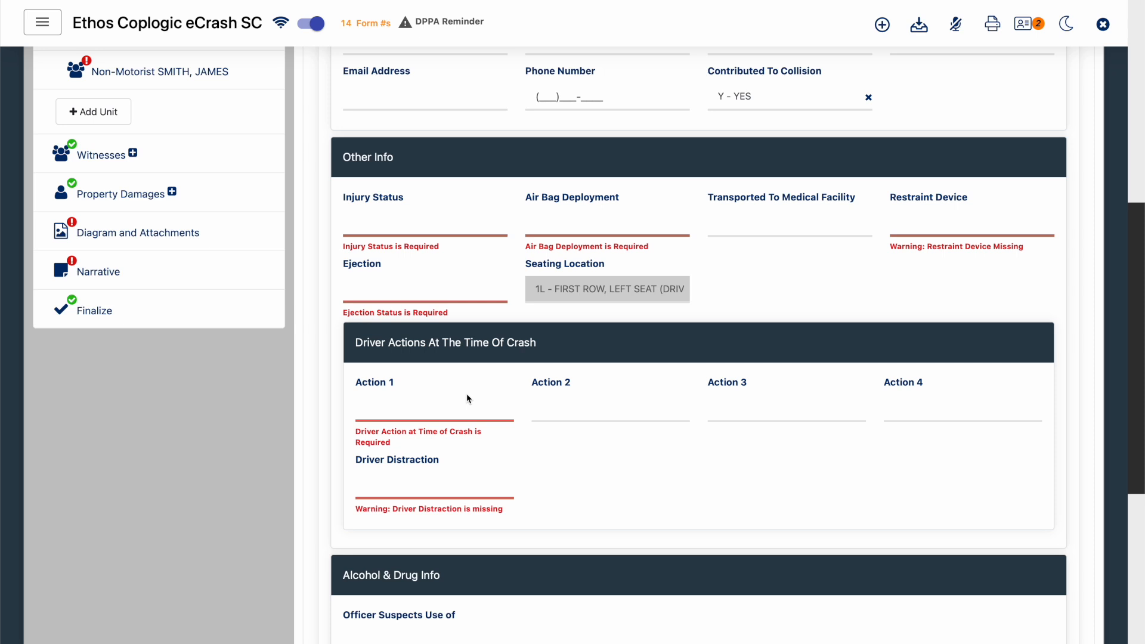
{"action": "scroll", "coordinate": [468, 398], "scroll_direction": "down", "scroll_amount": 1}
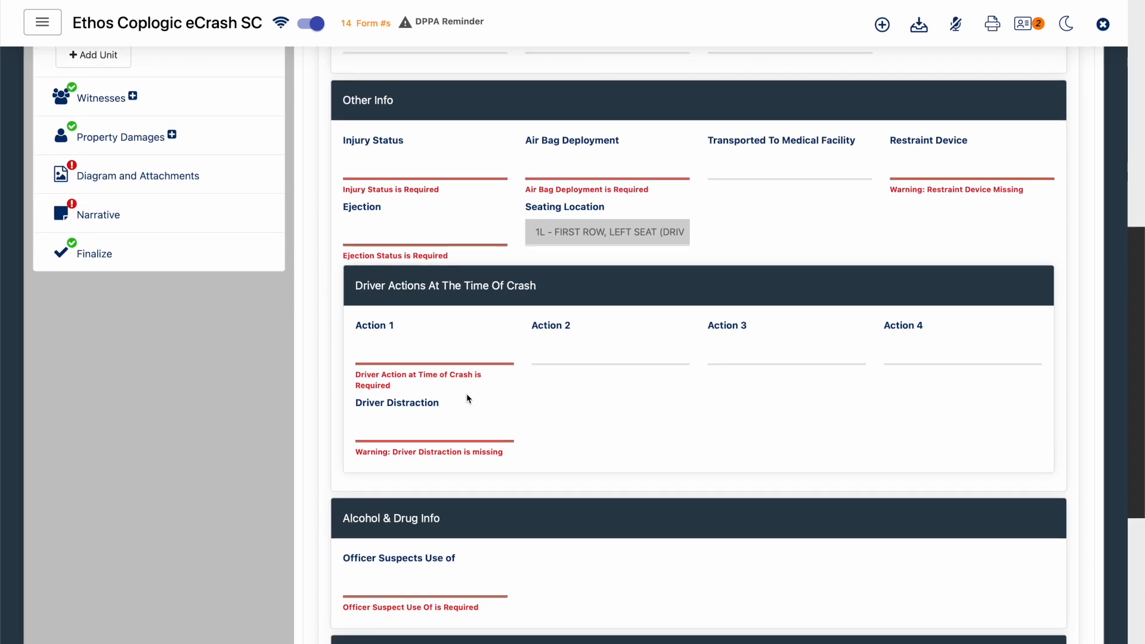
{"action": "left_click", "coordinate": [441, 162]}
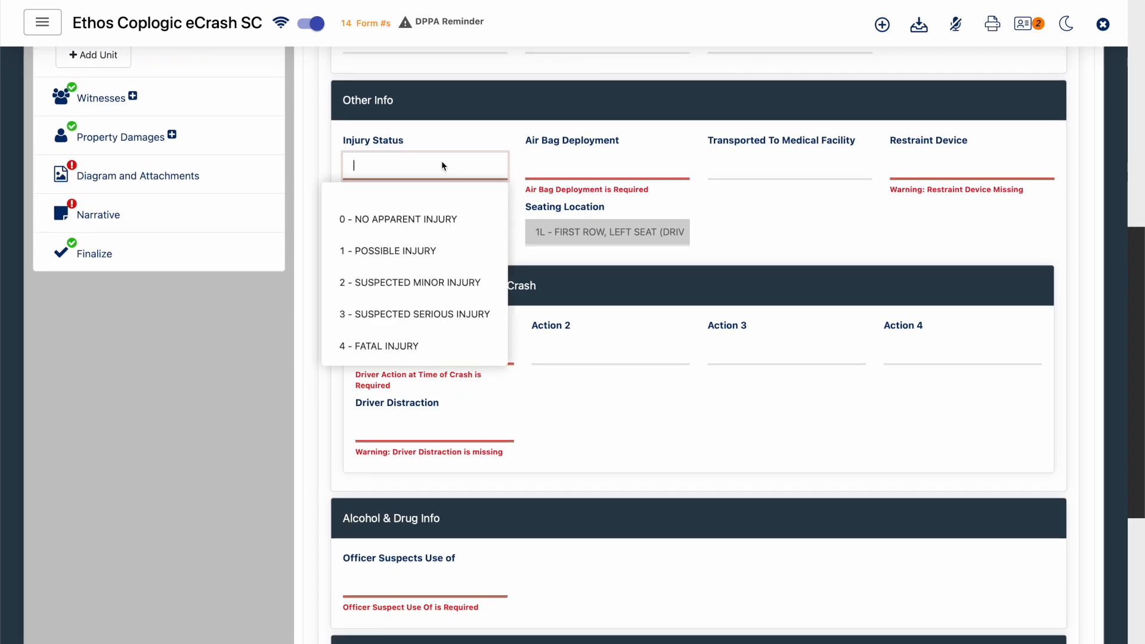
{"action": "left_click", "coordinate": [441, 220]}
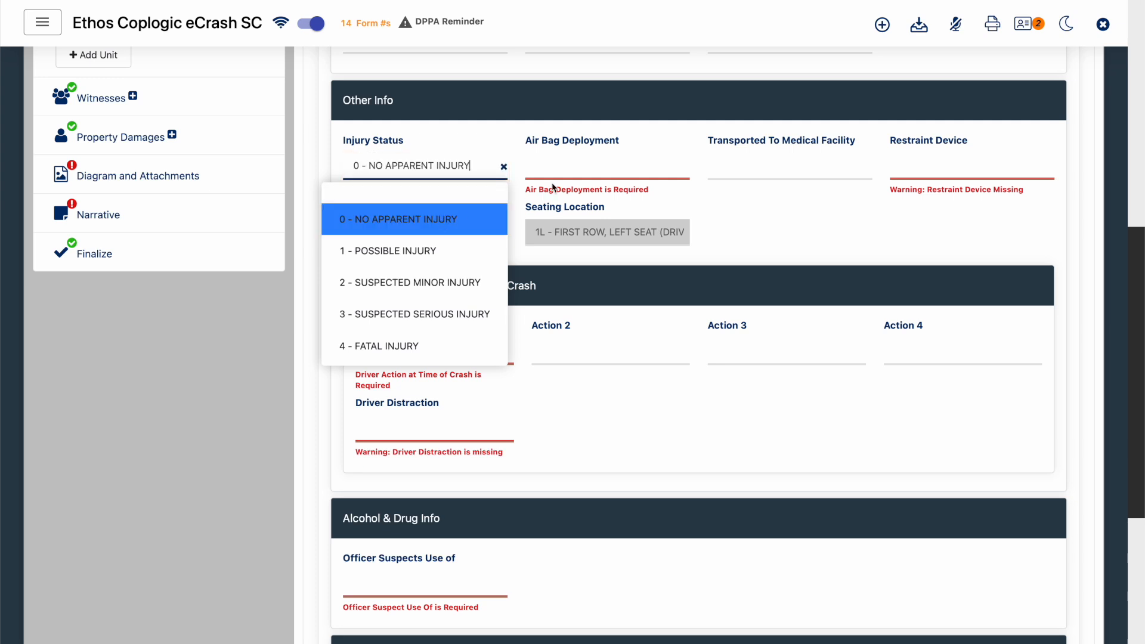
{"action": "left_click", "coordinate": [577, 177]}
{"action": "left_click", "coordinate": [578, 216]}
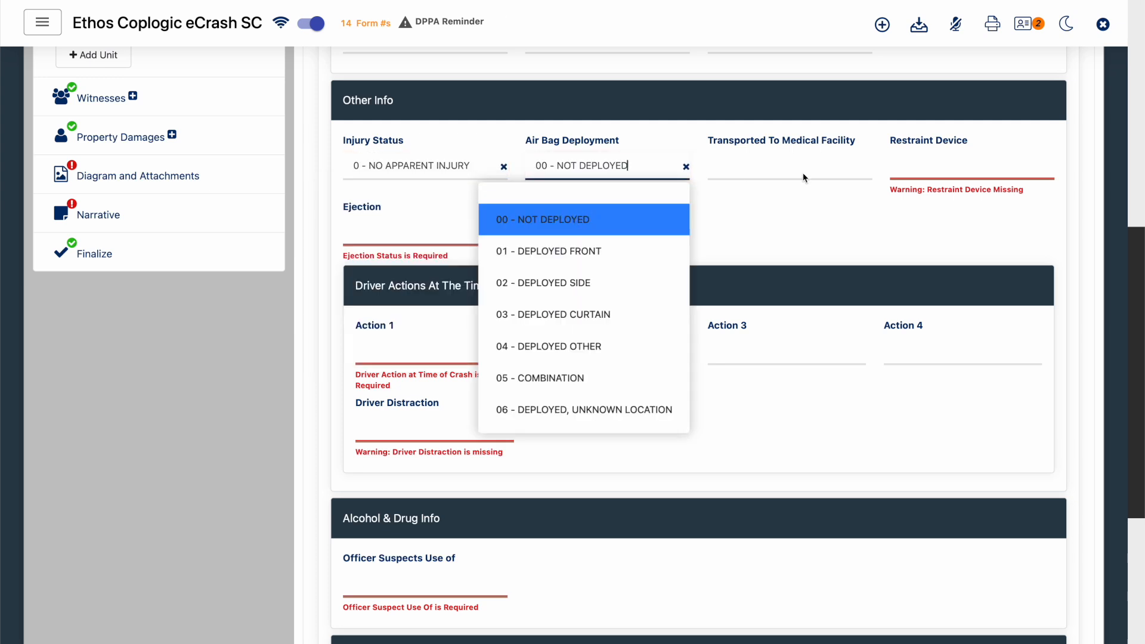
- Set the driver's Restraint Device to 13 - SHOULDER & LAP BELT and Ejection to 1 - NOT EJECTED
{"action": "left_click", "coordinate": [942, 171]}
{"action": "left_click", "coordinate": [898, 220]}
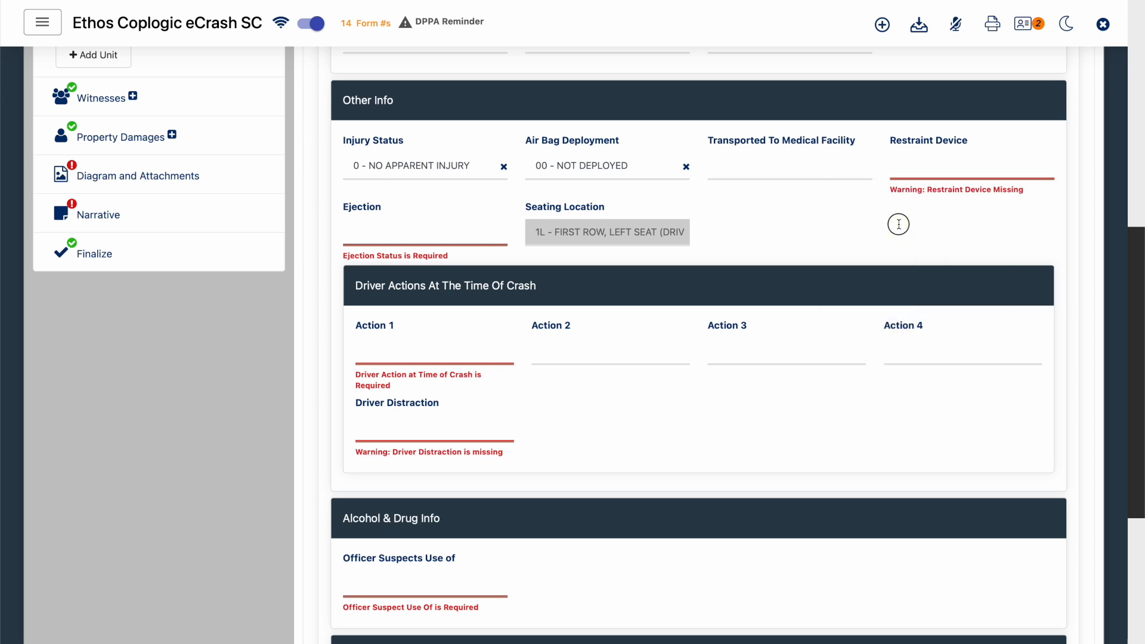
{"action": "left_click", "coordinate": [935, 174]}
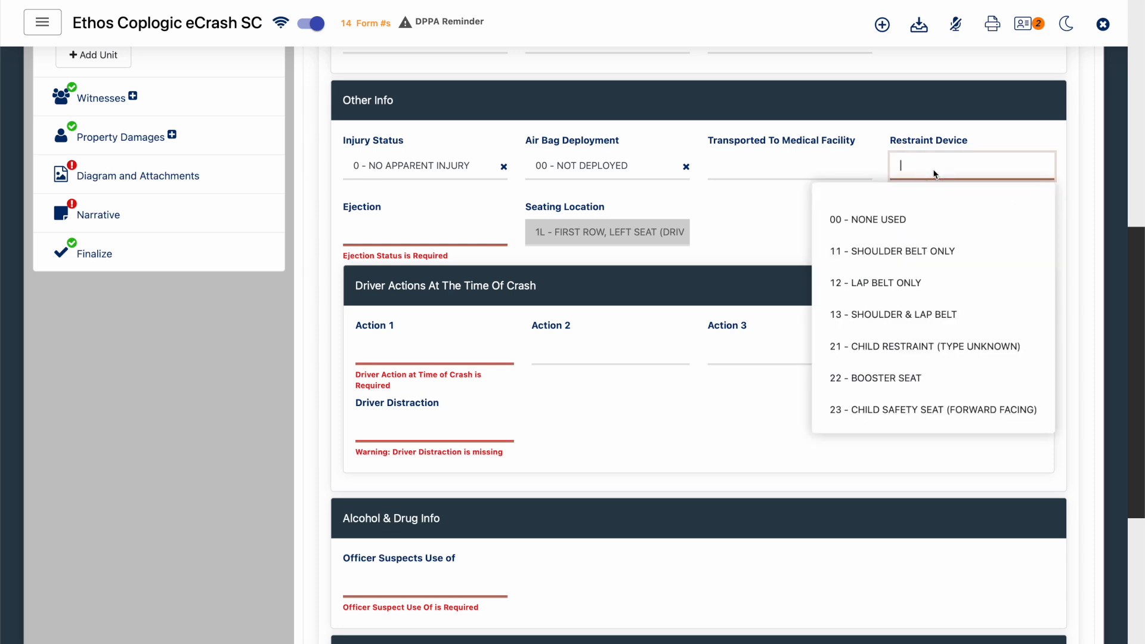
{"action": "left_click", "coordinate": [899, 315]}
{"action": "left_click", "coordinate": [426, 231]}
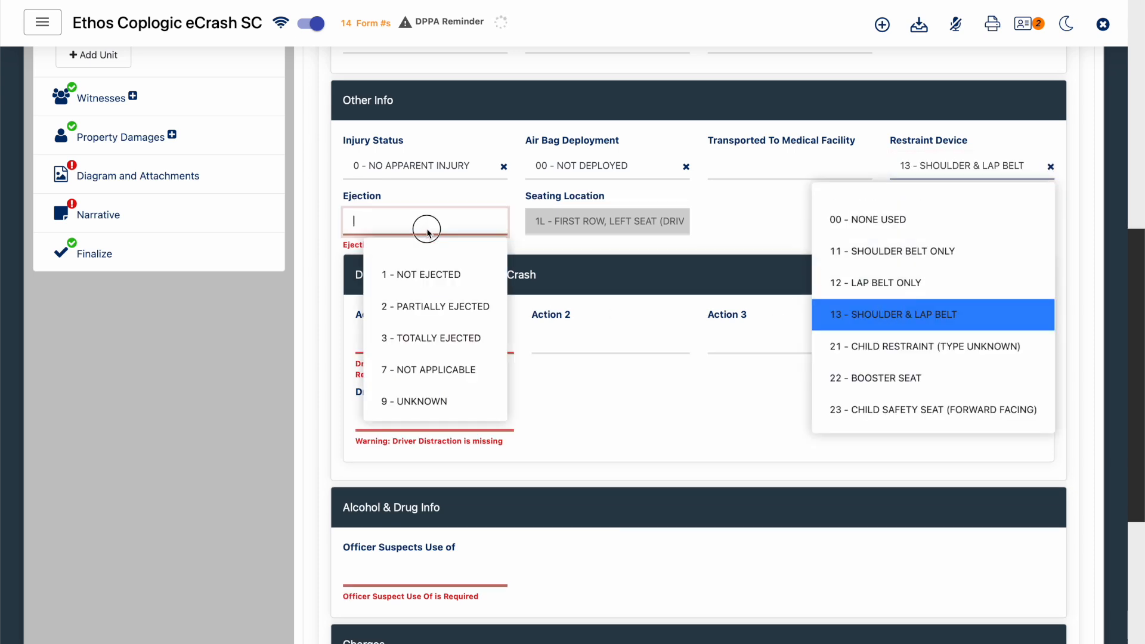
{"action": "left_click", "coordinate": [426, 285]}
- Under Driver Actions At The Time Of Crash, set Action 1 to 00 - NO CONTRIBUTING ACTION and Driver Distraction to 00 - NOT DISTRACTED
{"action": "left_click", "coordinate": [356, 336]}
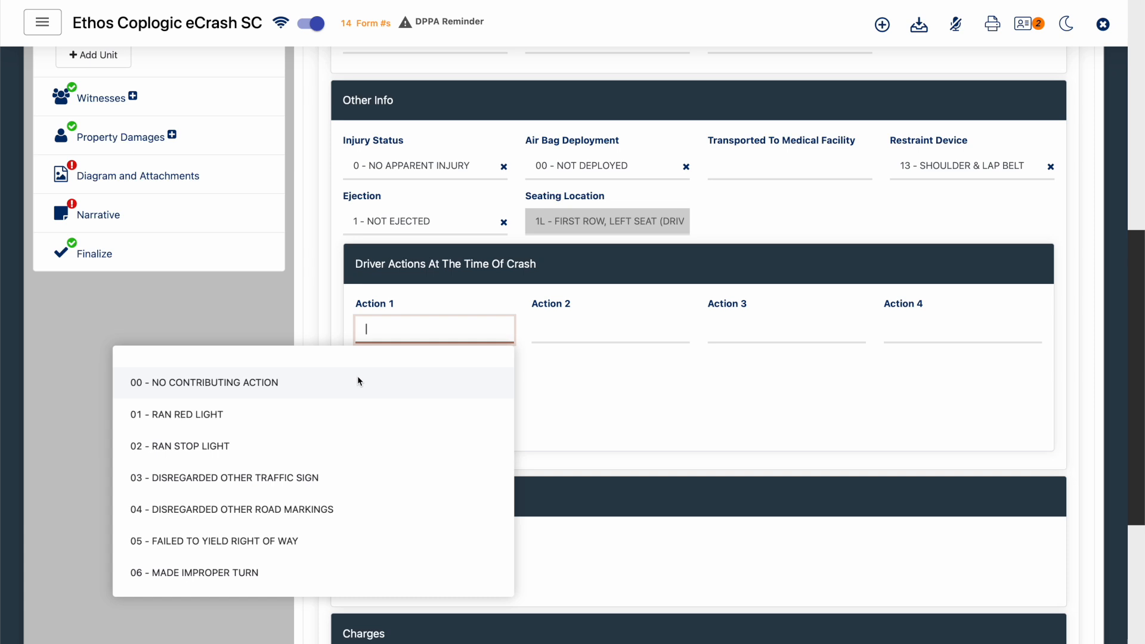
{"action": "left_click", "coordinate": [356, 382]}
{"action": "left_click", "coordinate": [558, 377]}
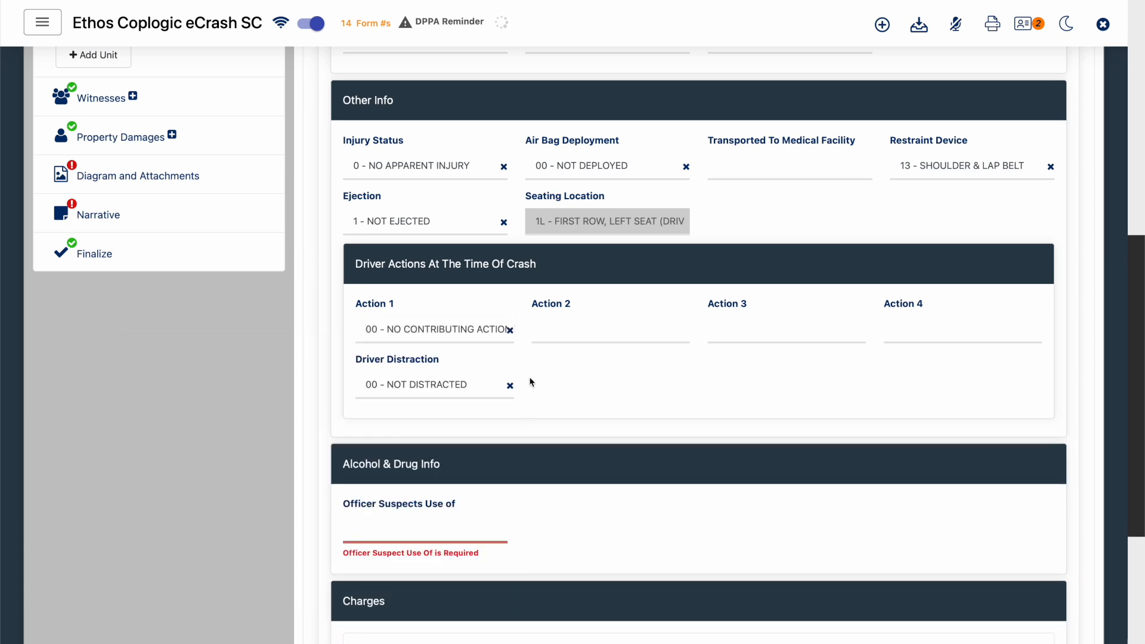
- In the driver's Alcohol & Drug Info, set Officer Suspects Use of to 00 - NONE
{"action": "scroll", "coordinate": [482, 413], "scroll_direction": "down", "scroll_amount": 2}
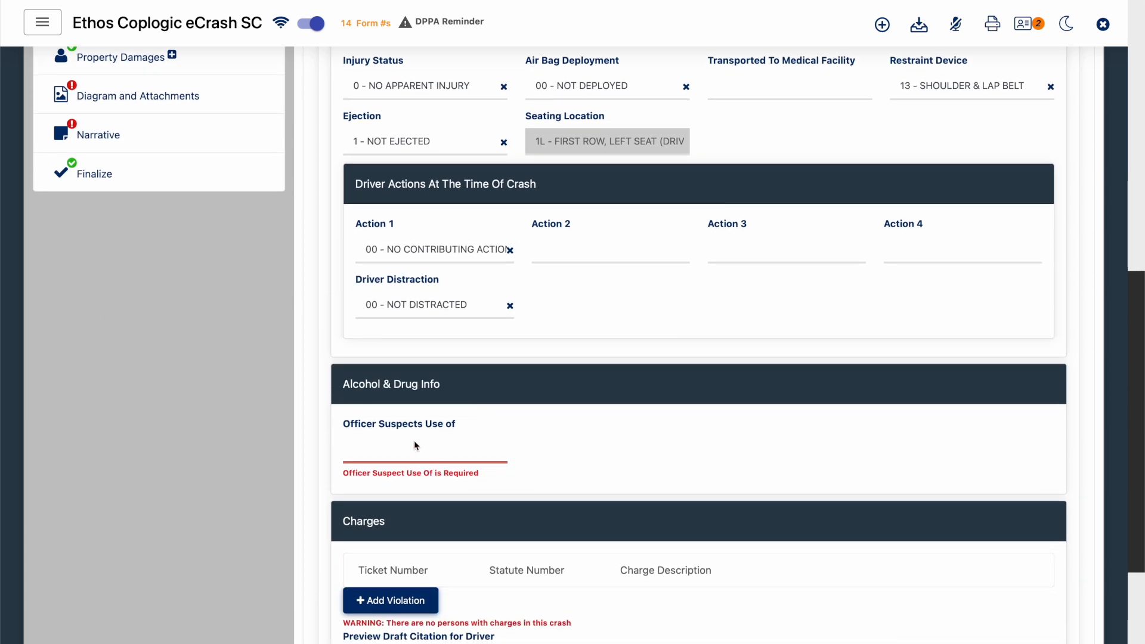
{"action": "left_click", "coordinate": [415, 446]}
{"action": "left_click", "coordinate": [413, 502]}
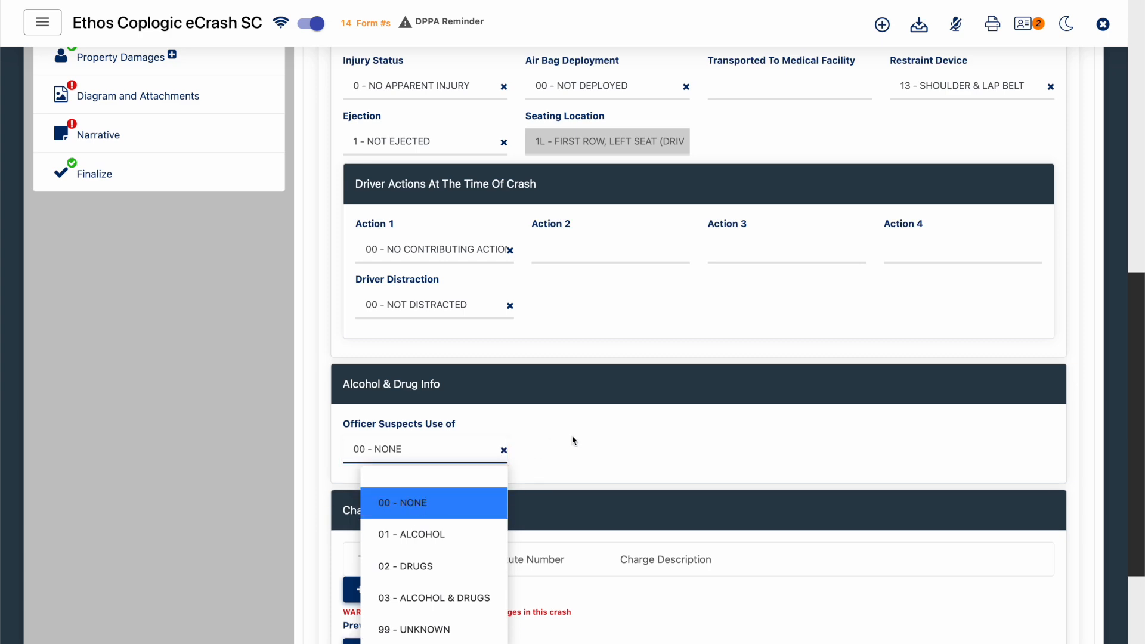
{"action": "scroll", "coordinate": [576, 440], "scroll_direction": "down", "scroll_amount": 3}
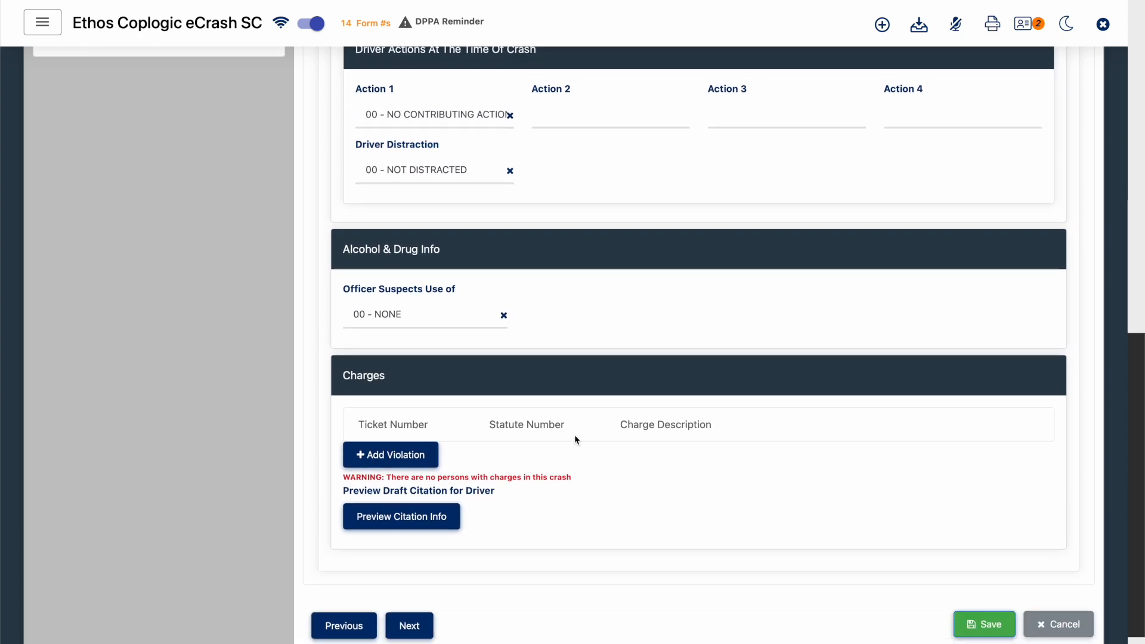
- For Unit 2's non-motorist, set Injury Status to 2 - SUSPECTED MINOR INJURY and Transported To Medical Facility to 00 - NOT TRANSPORTED
{"action": "scroll", "coordinate": [574, 453], "scroll_direction": "up", "scroll_amount": 10}
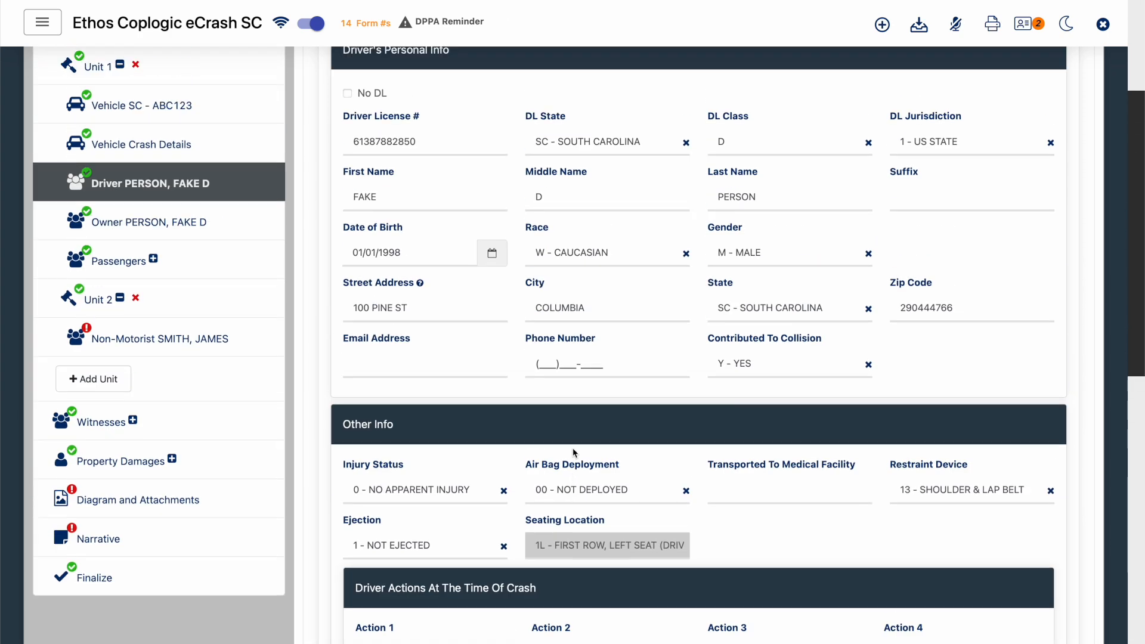
{"action": "scroll", "coordinate": [573, 448], "scroll_direction": "up", "scroll_amount": 3}
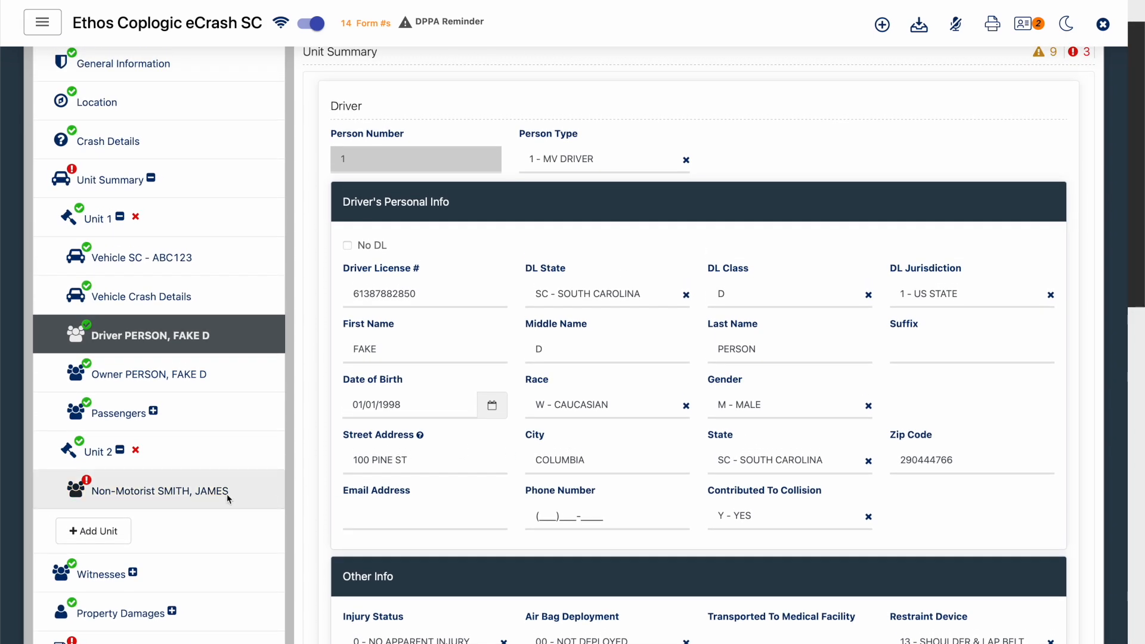
{"action": "left_click", "coordinate": [226, 494]}
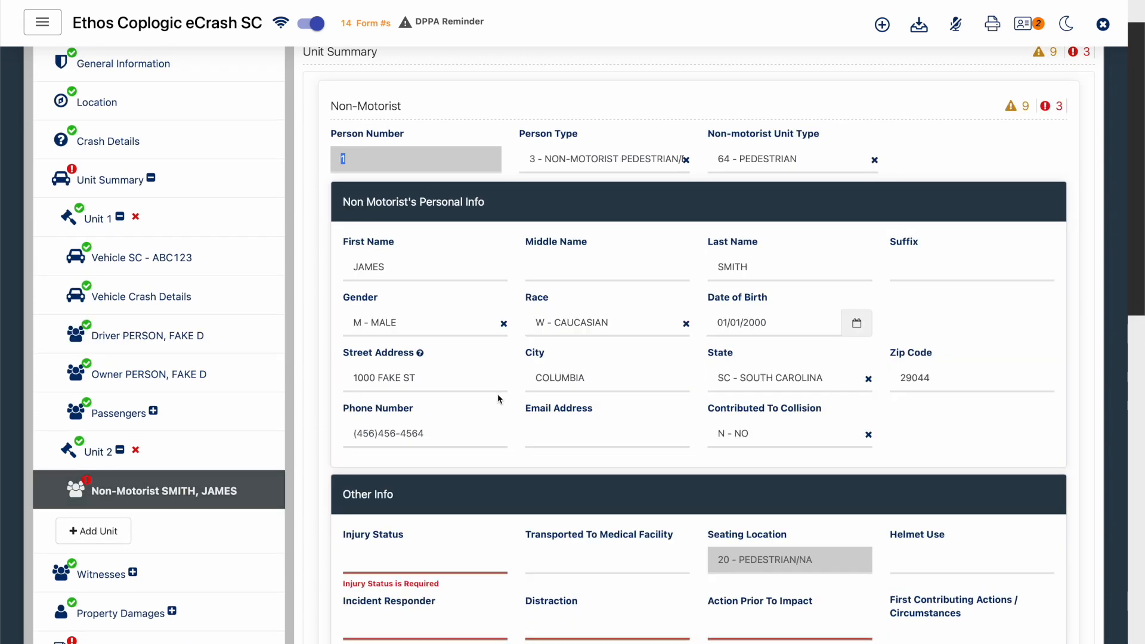
{"action": "scroll", "coordinate": [497, 398], "scroll_direction": "down", "scroll_amount": 3}
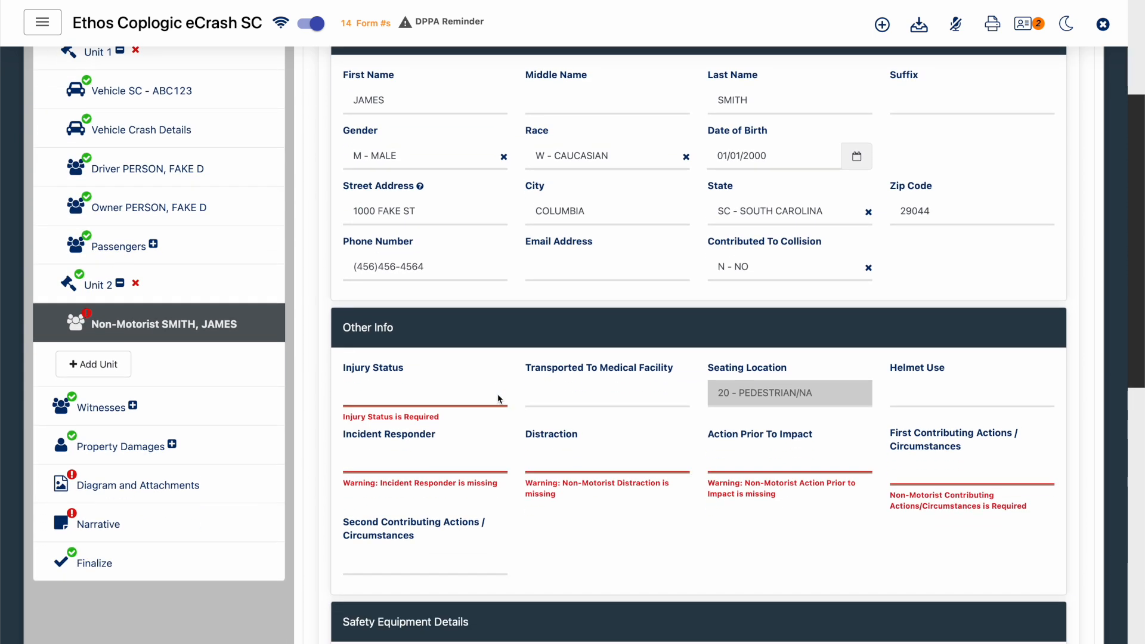
{"action": "left_click", "coordinate": [471, 389]}
{"action": "left_click", "coordinate": [452, 510]}
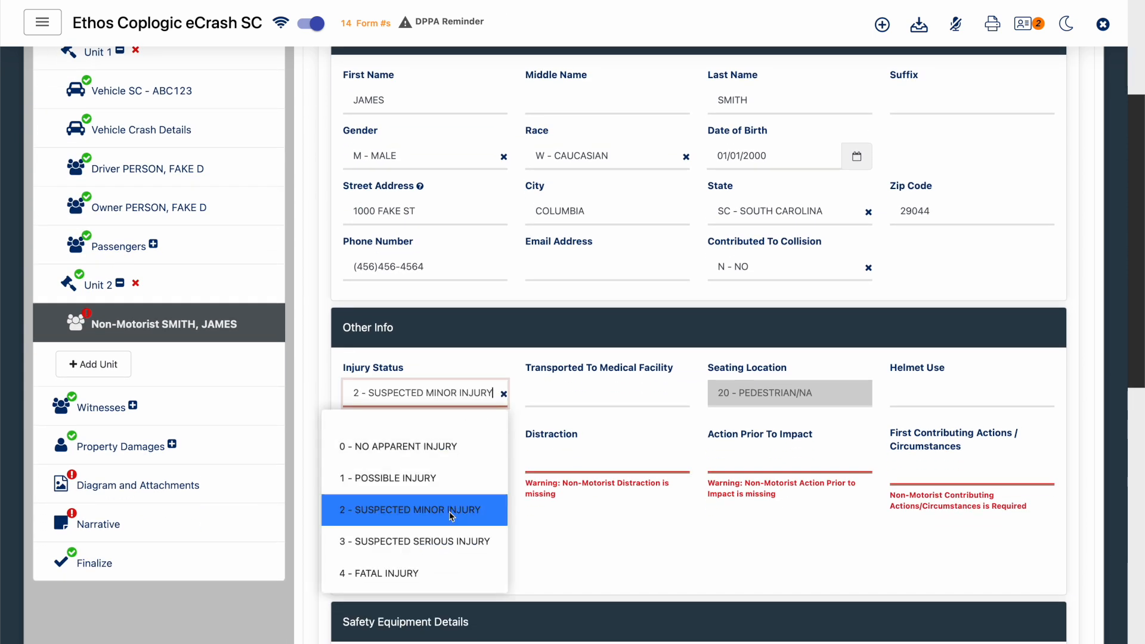
{"action": "left_click", "coordinate": [621, 399]}
{"action": "left_click", "coordinate": [602, 446]}
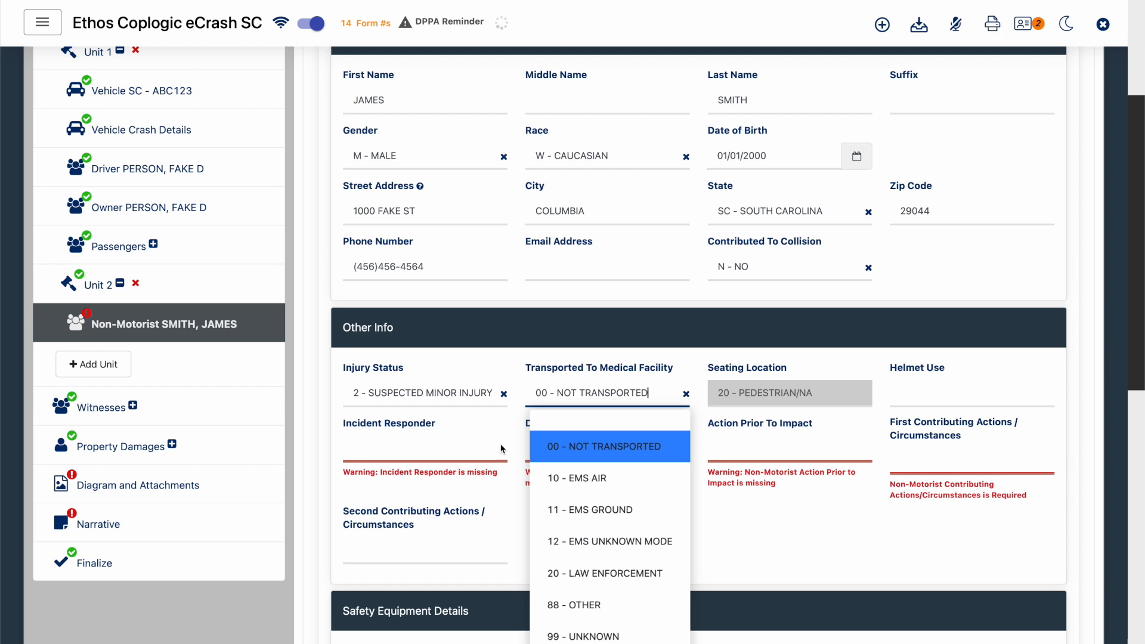
{"action": "left_click", "coordinate": [524, 360]}
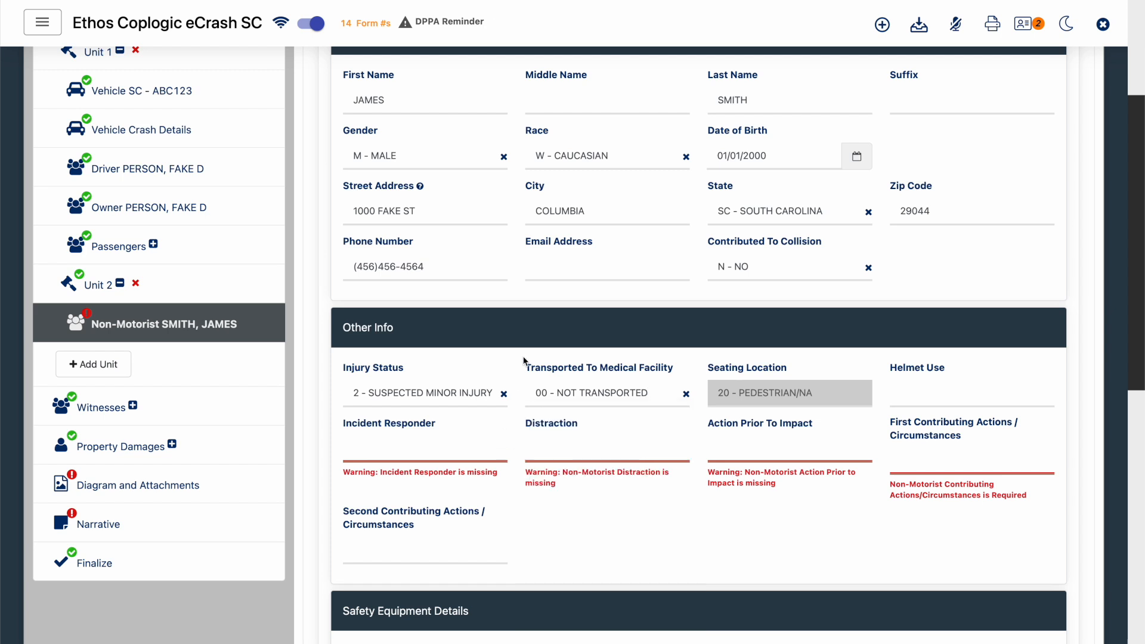
- Set the non-motorist's Incident Responder to 00 - NO and Distraction to 01 - MOBILE ELECTRONIC DEVICE RELATED
{"action": "left_click", "coordinate": [430, 449]}
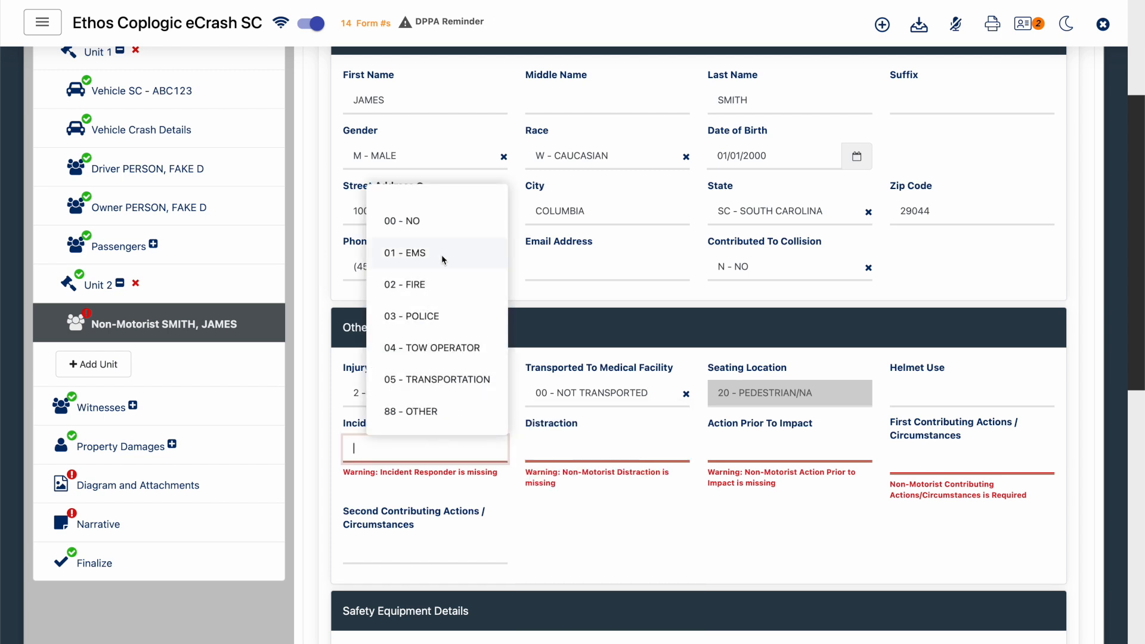
{"action": "left_click", "coordinate": [452, 223]}
{"action": "left_click", "coordinate": [656, 556]}
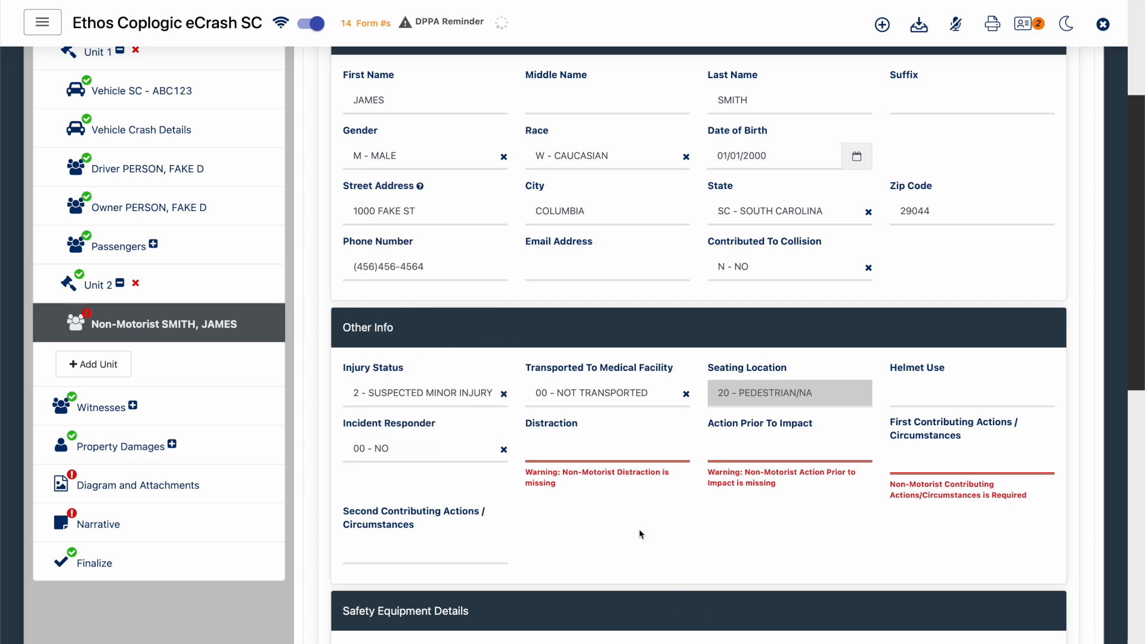
{"action": "left_click", "coordinate": [588, 460]}
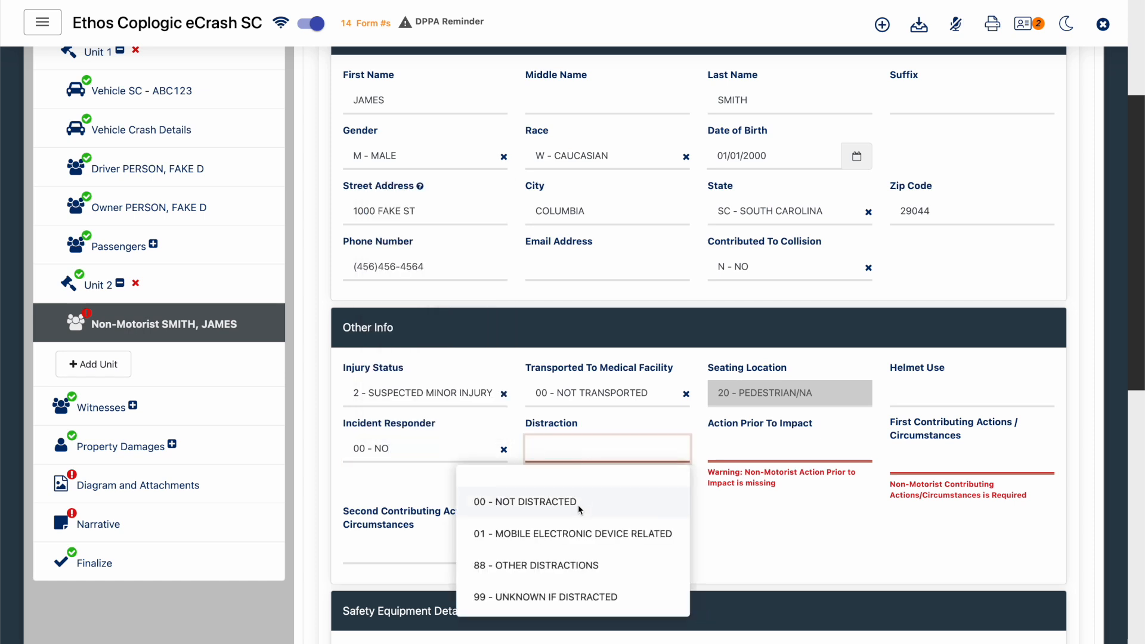
{"action": "left_click", "coordinate": [581, 533]}
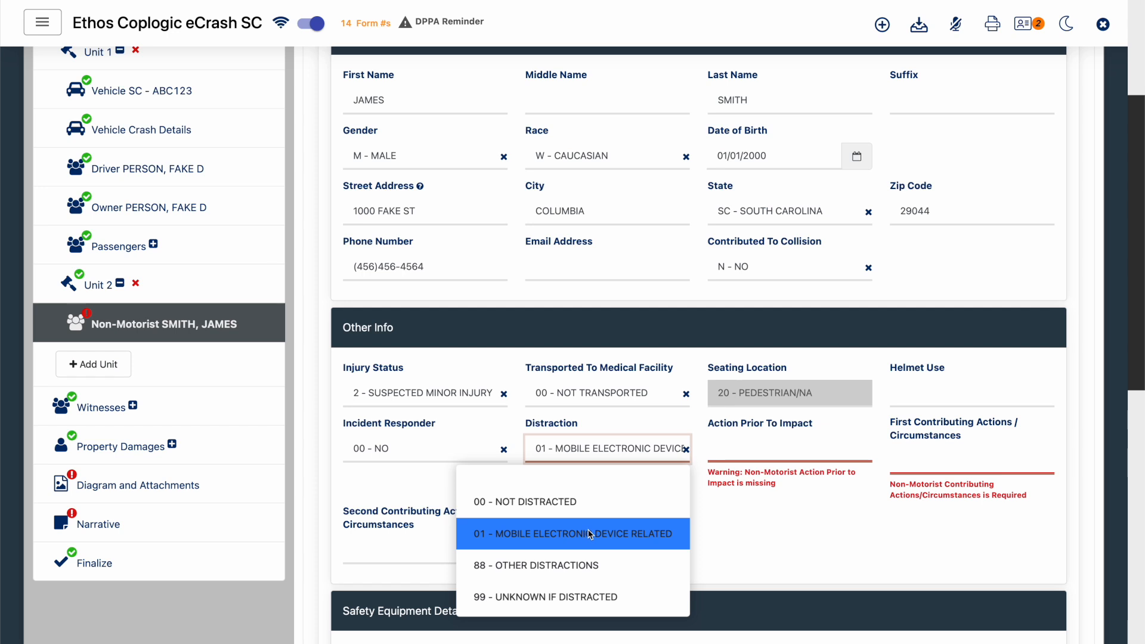
{"action": "left_click", "coordinate": [741, 524]}
- Set the non-motorist's Action Prior To Impact to 22 - ENTERING/CROSSING ROADWAY and First Contributing Actions / Circumstances to 01 - INATTENTIVE
{"action": "left_click", "coordinate": [774, 459]}
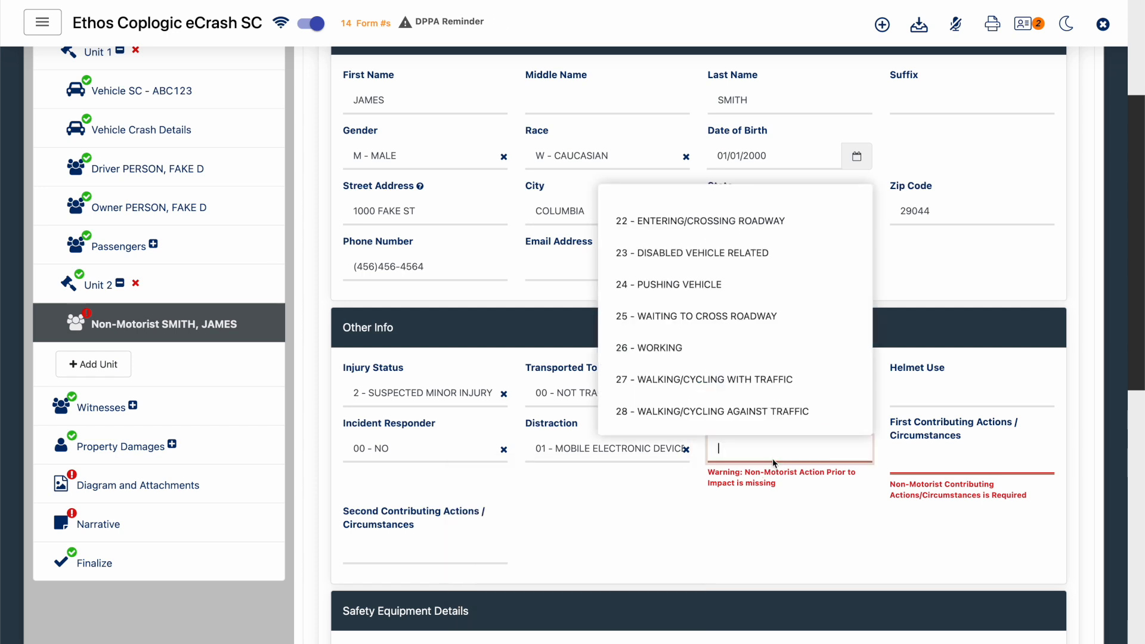
{"action": "left_click", "coordinate": [769, 223]}
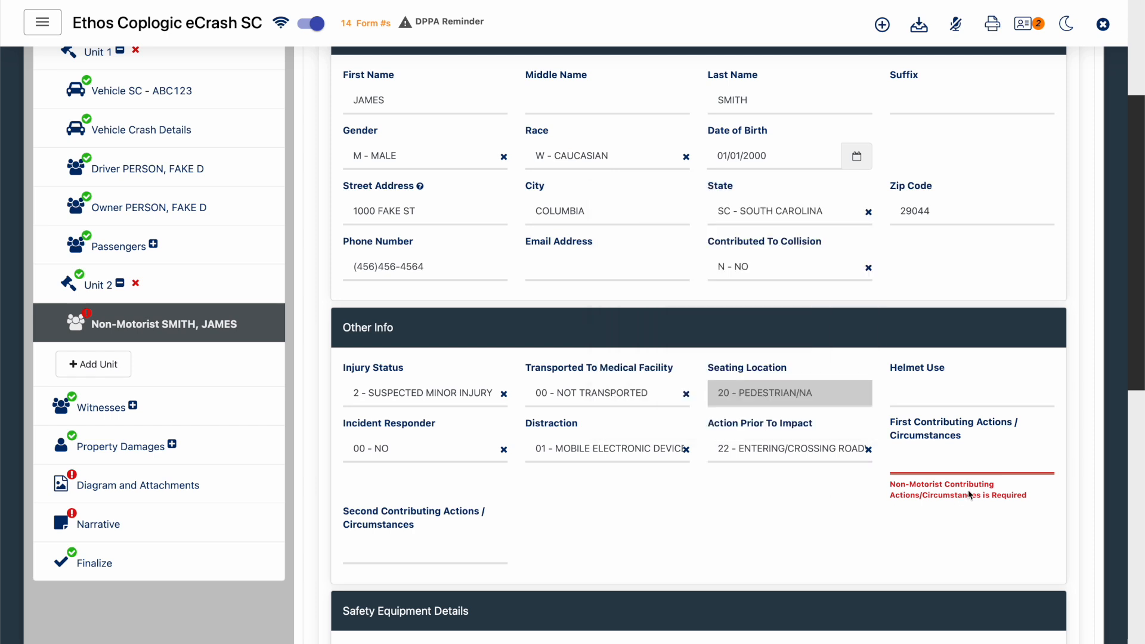
{"action": "left_click", "coordinate": [972, 470]}
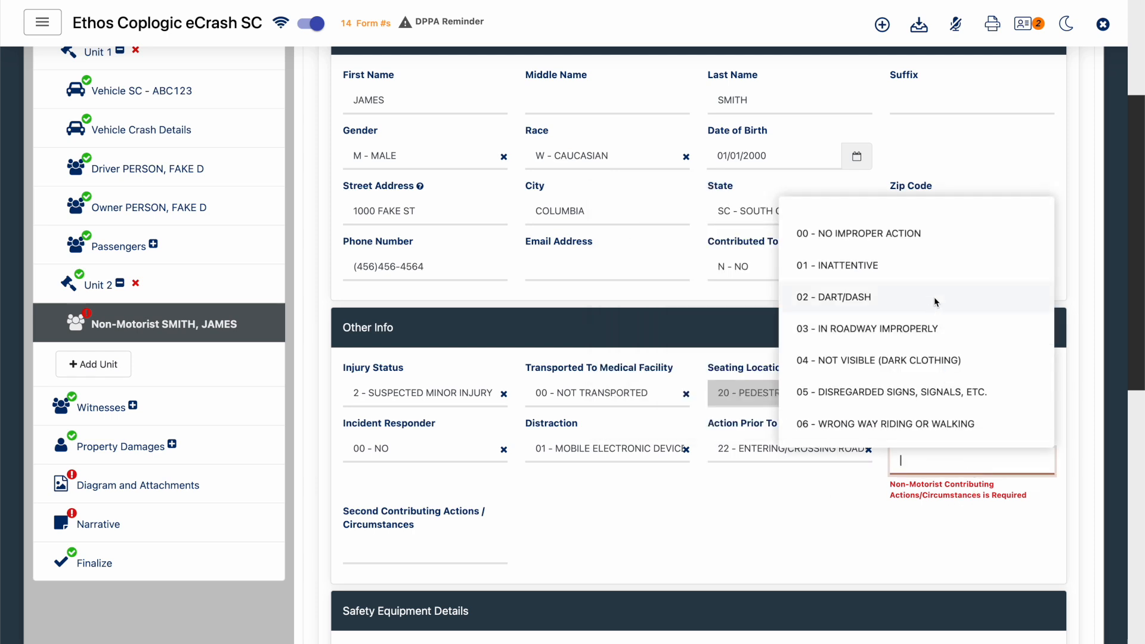
{"action": "left_click", "coordinate": [929, 269]}
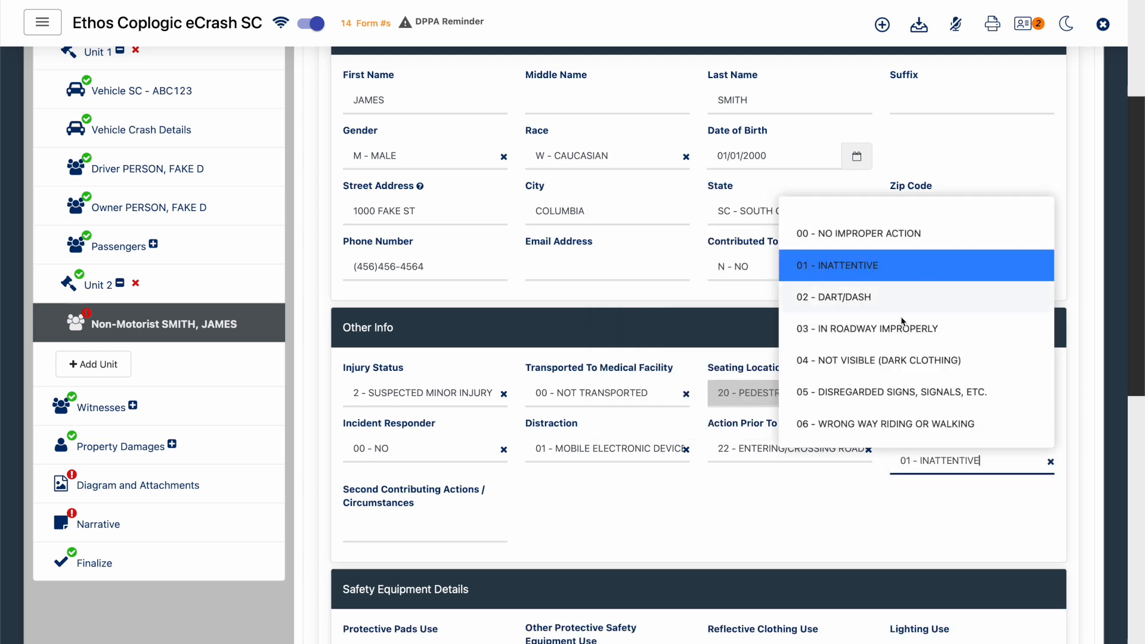
{"action": "left_click", "coordinate": [700, 520]}
- In the non-motorist's Alcohol & Drug Info, set Suspects Use Of to 00 - NONE
{"action": "scroll", "coordinate": [700, 520], "scroll_direction": "down", "scroll_amount": 6}
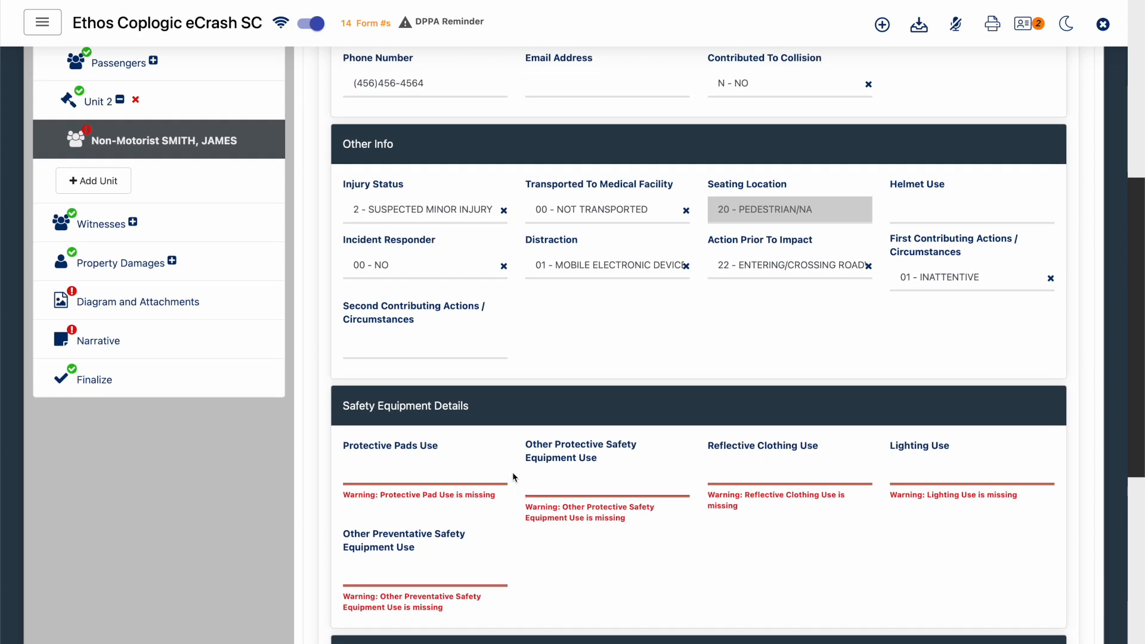
{"action": "scroll", "coordinate": [514, 474], "scroll_direction": "down", "scroll_amount": 3}
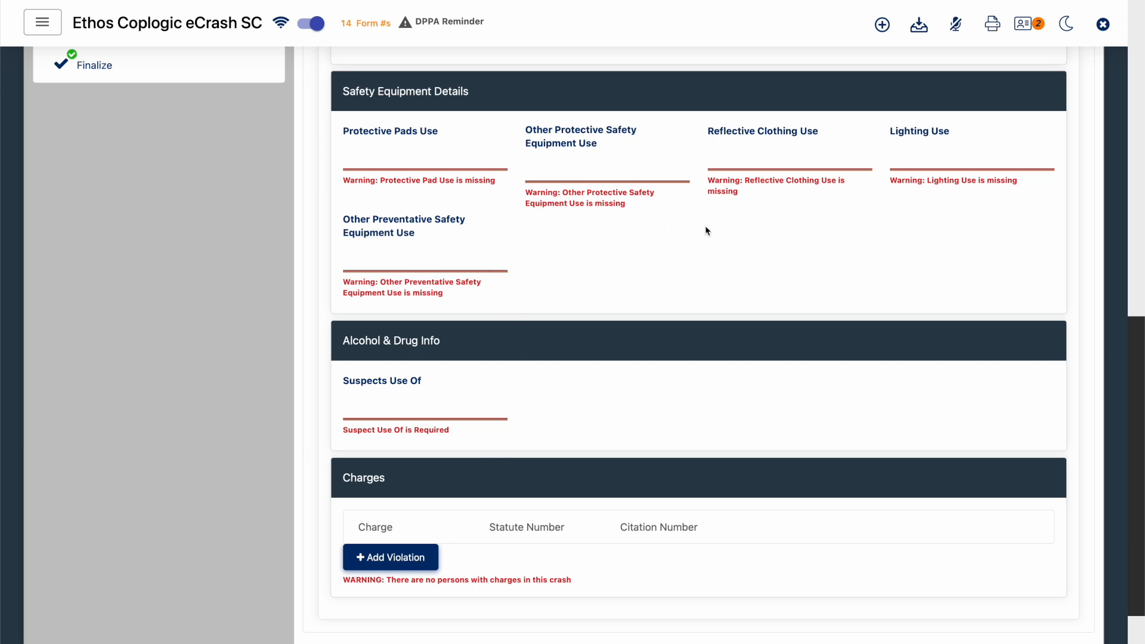
{"action": "left_click", "coordinate": [448, 414]}
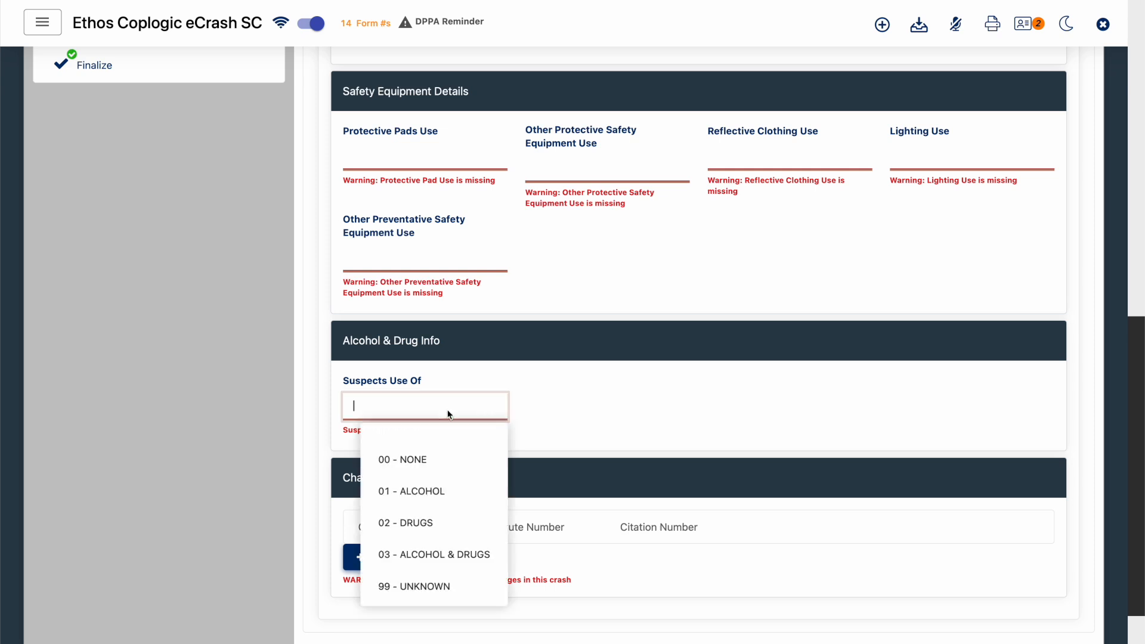
{"action": "left_click", "coordinate": [416, 461]}
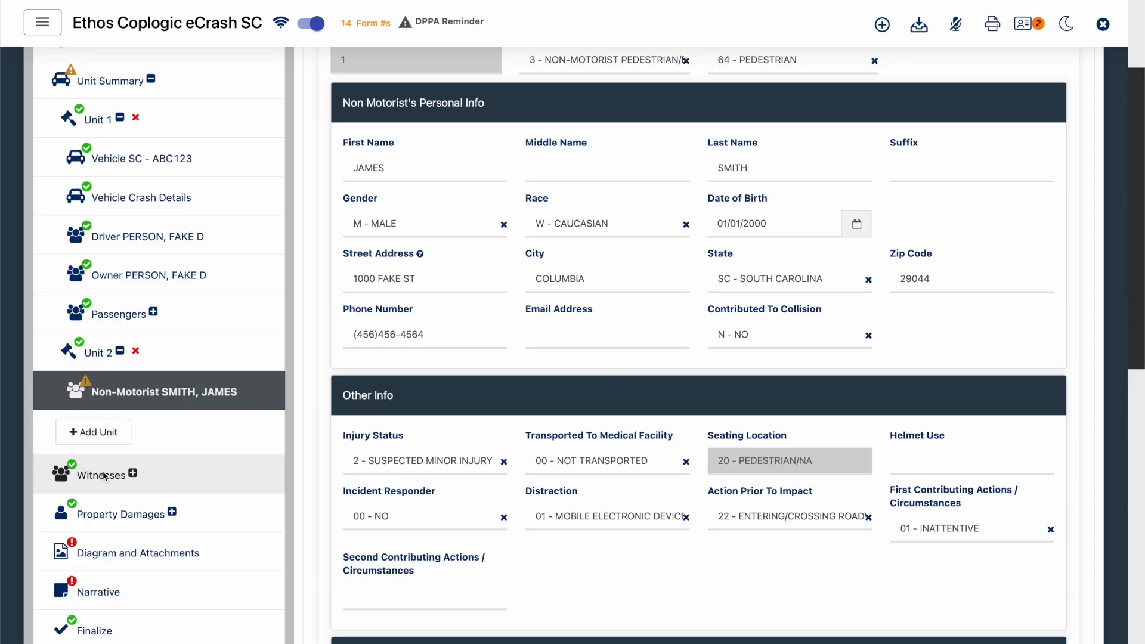
- Add a new blank witness entry in the report's Witnesses section
{"action": "left_click", "coordinate": [103, 475]}
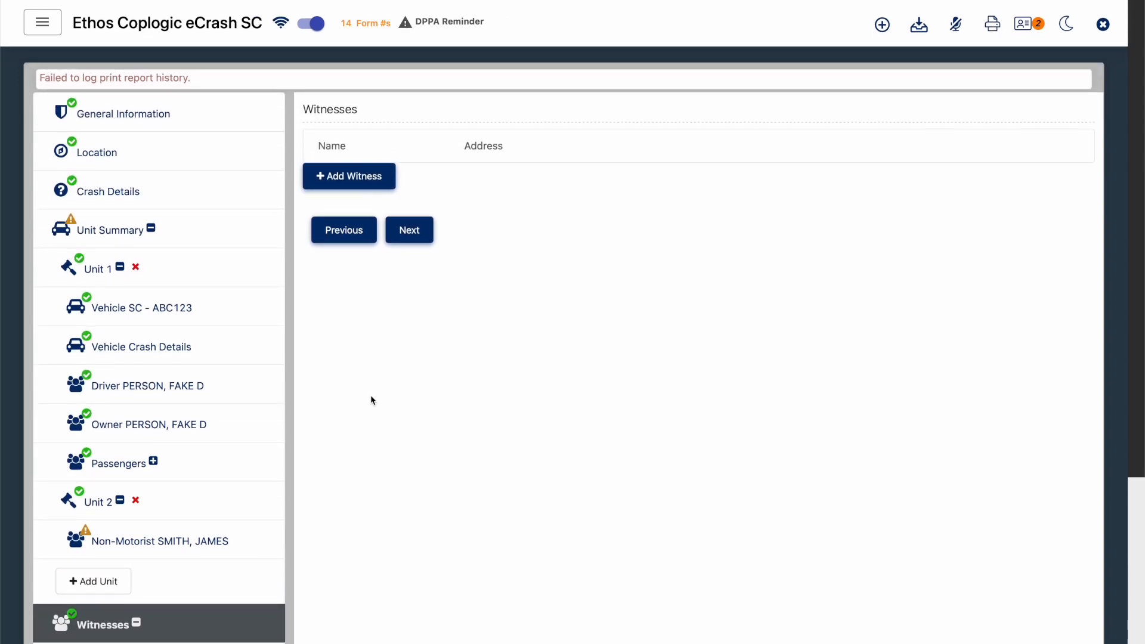
{"action": "left_click", "coordinate": [336, 187]}
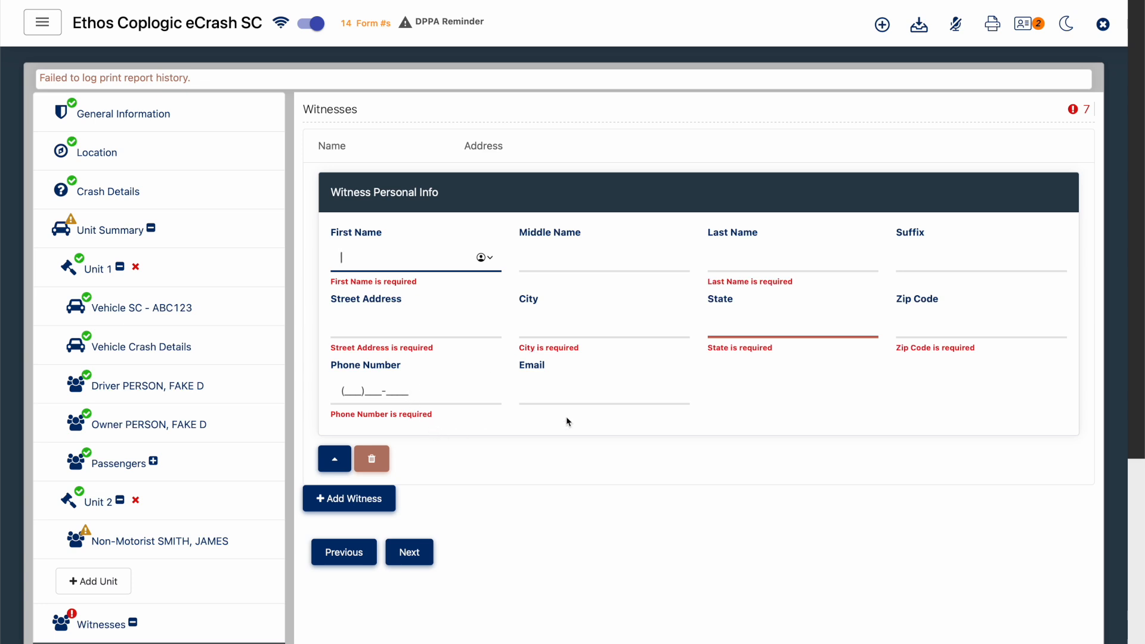
- Delete the blank witness entry from the report's Witnesses section and confirm the deletion
{"action": "scroll", "coordinate": [593, 417], "scroll_direction": "down", "scroll_amount": 3}
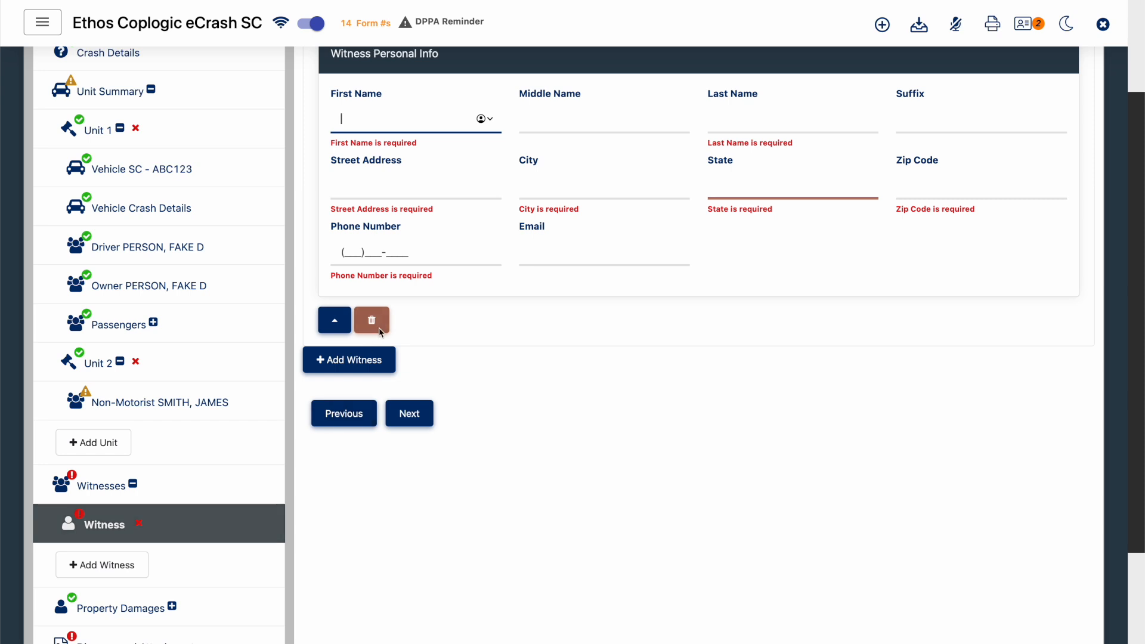
{"action": "scroll", "coordinate": [150, 465], "scroll_direction": "down", "scroll_amount": 2}
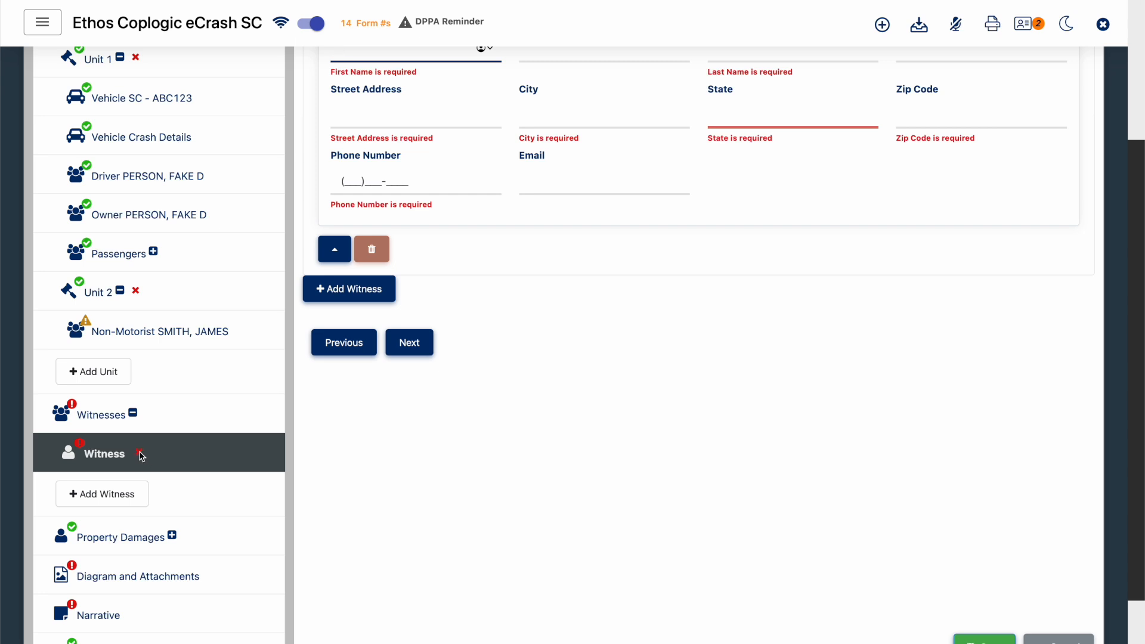
{"action": "left_click", "coordinate": [141, 454]}
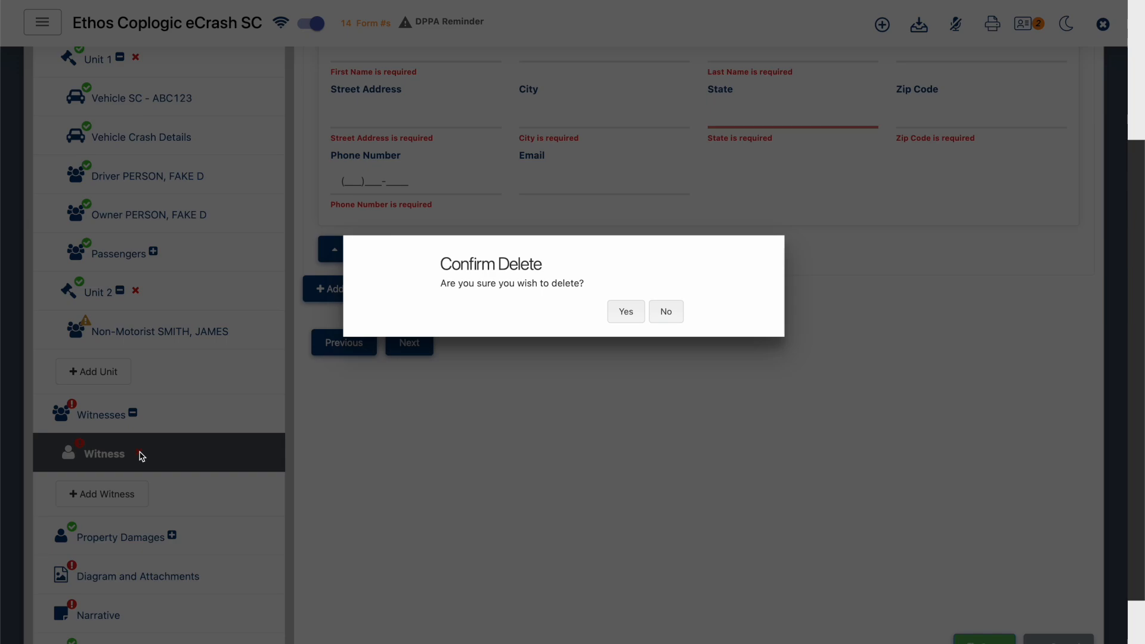
{"action": "left_click", "coordinate": [620, 314]}
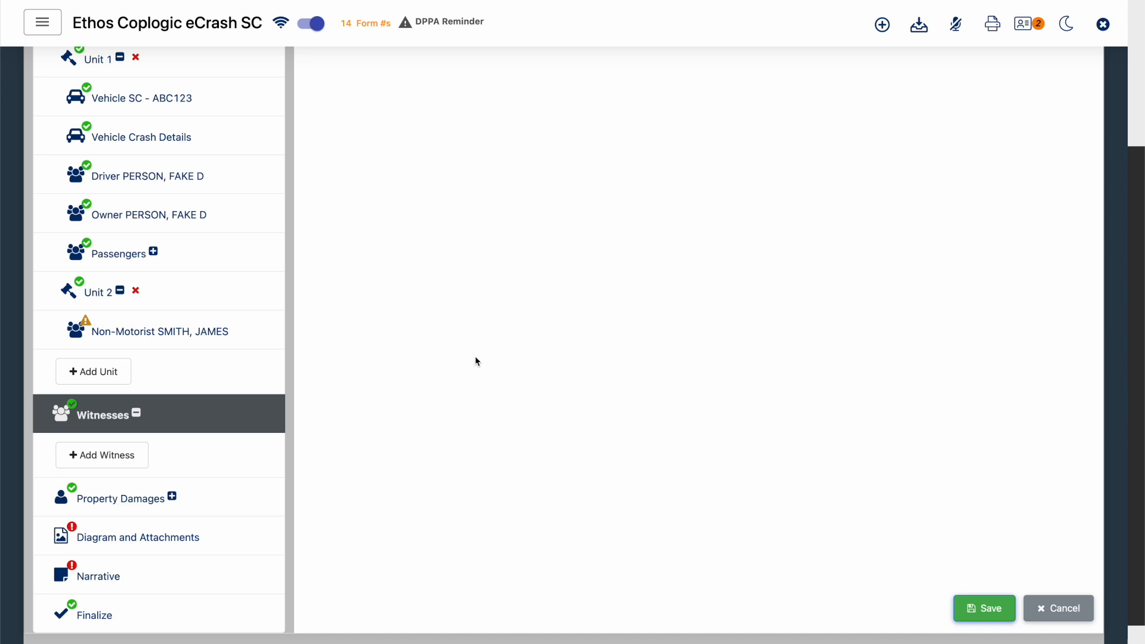
{"action": "scroll", "coordinate": [454, 368], "scroll_direction": "up", "scroll_amount": 2}
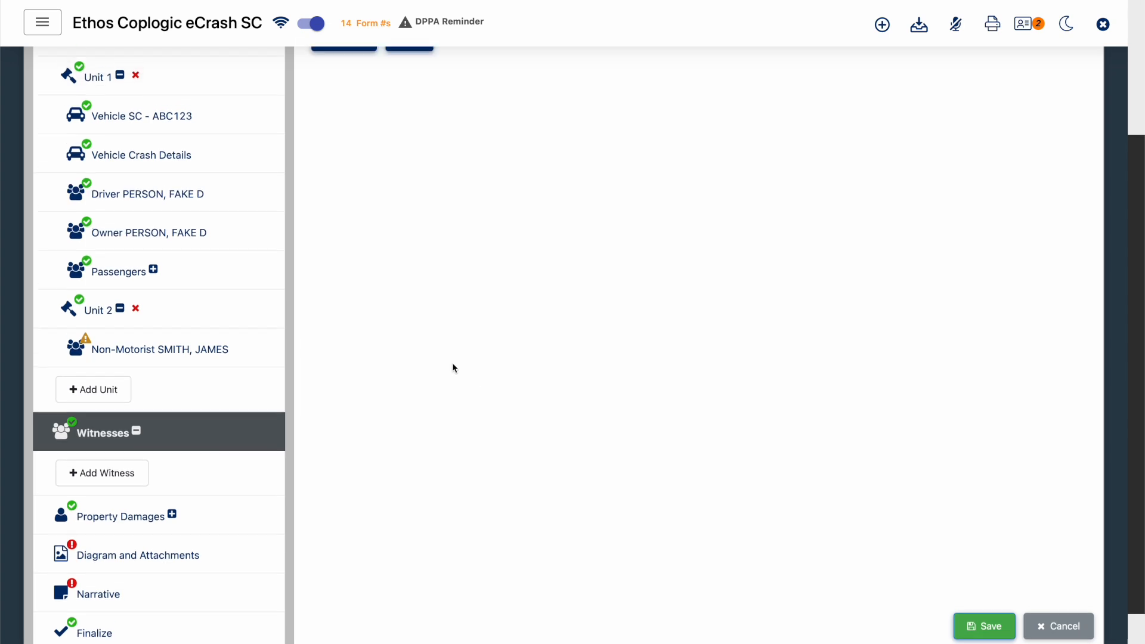
{"action": "scroll", "coordinate": [337, 267], "scroll_direction": "up", "scroll_amount": 2}
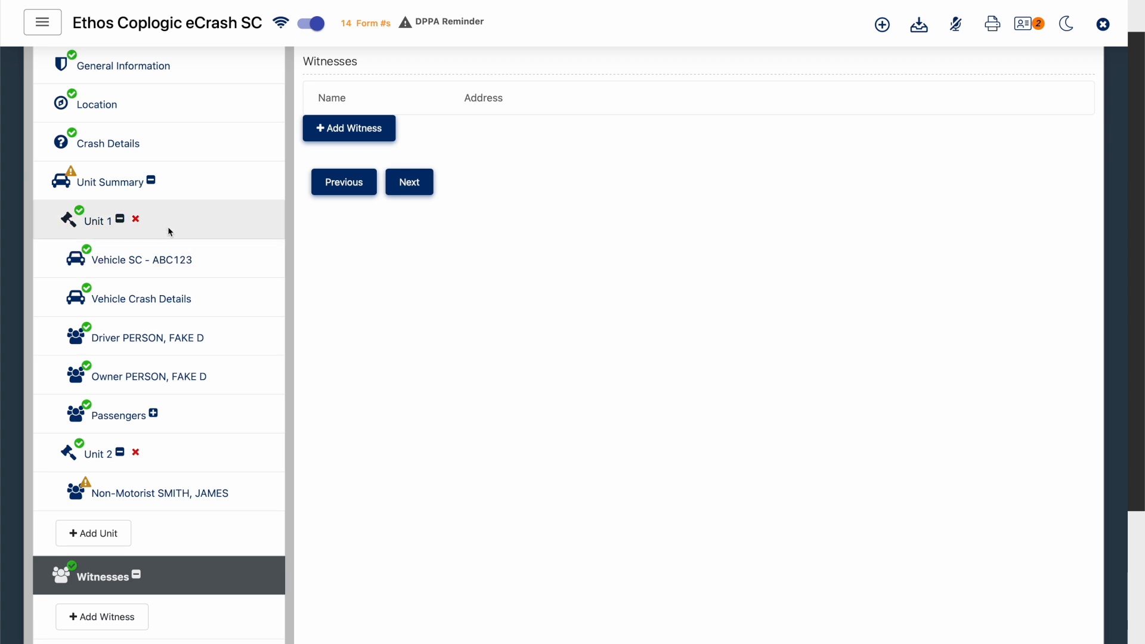
{"action": "left_click", "coordinate": [108, 540]}
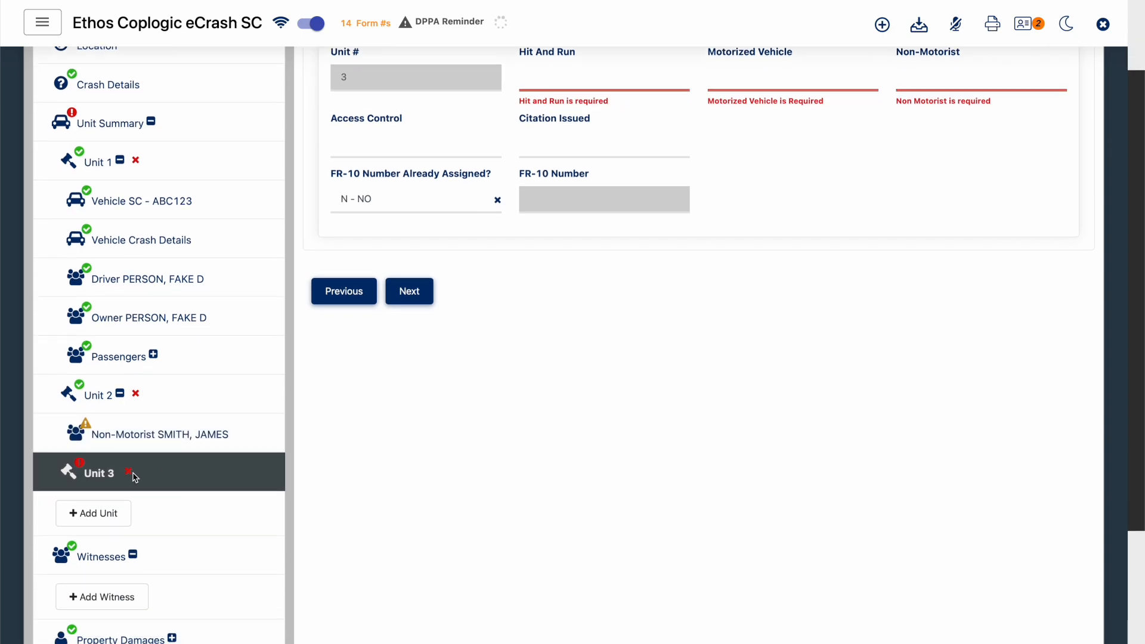
{"action": "left_click", "coordinate": [130, 473]}
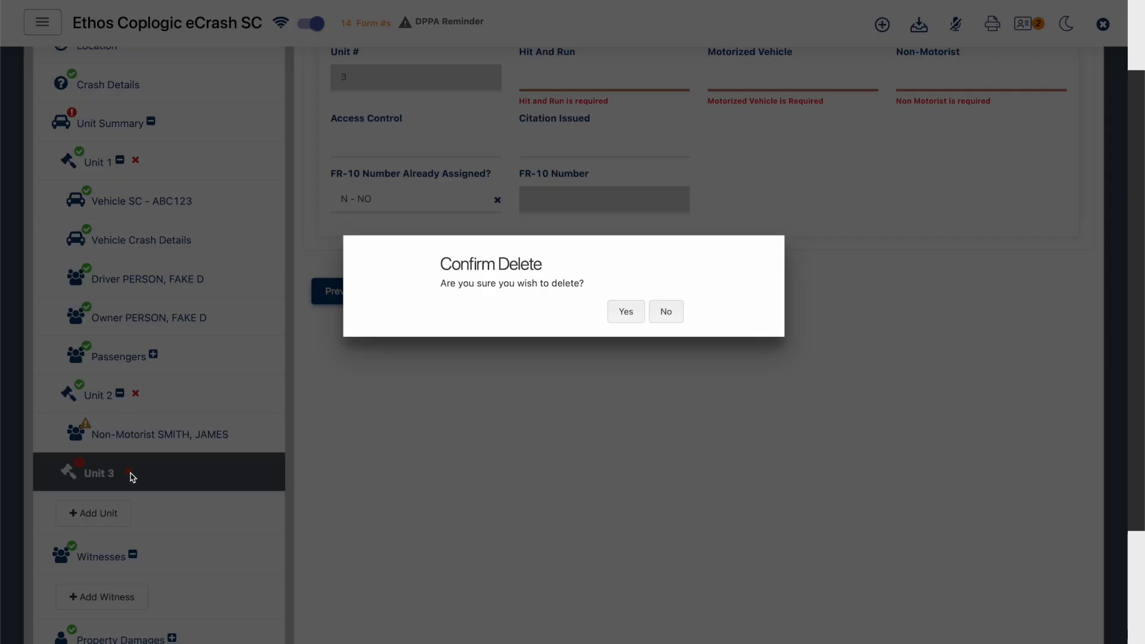
{"action": "left_click", "coordinate": [632, 309]}
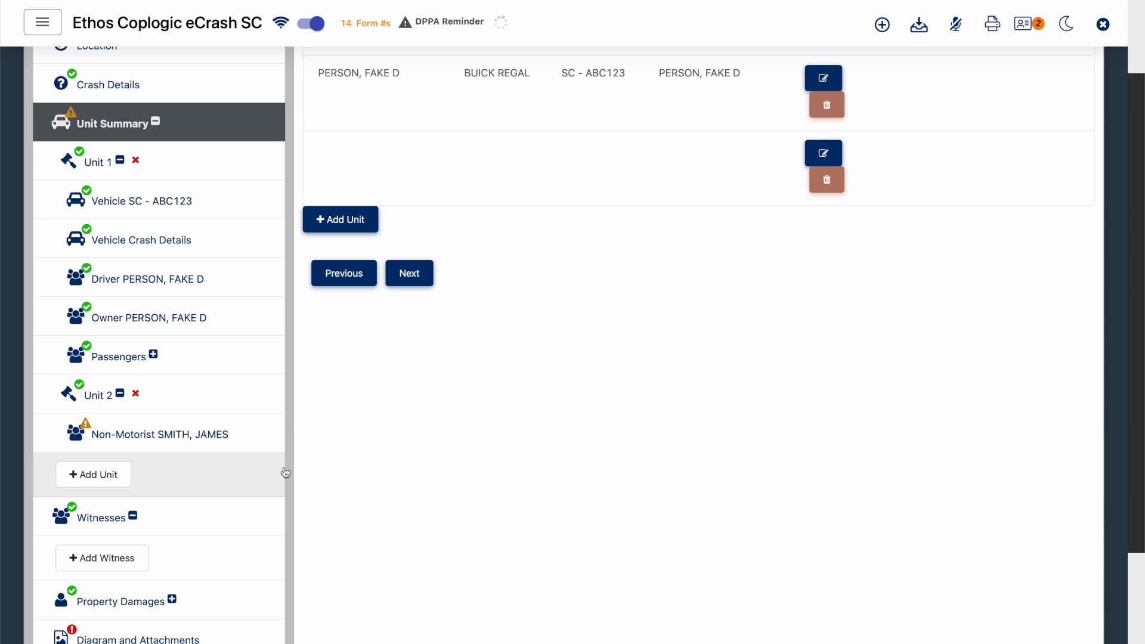
- Add a new entry in the Property Damages section and view its Type Of Owner options
{"action": "scroll", "coordinate": [225, 463], "scroll_direction": "down", "scroll_amount": 3}
{"action": "left_click", "coordinate": [225, 462]}
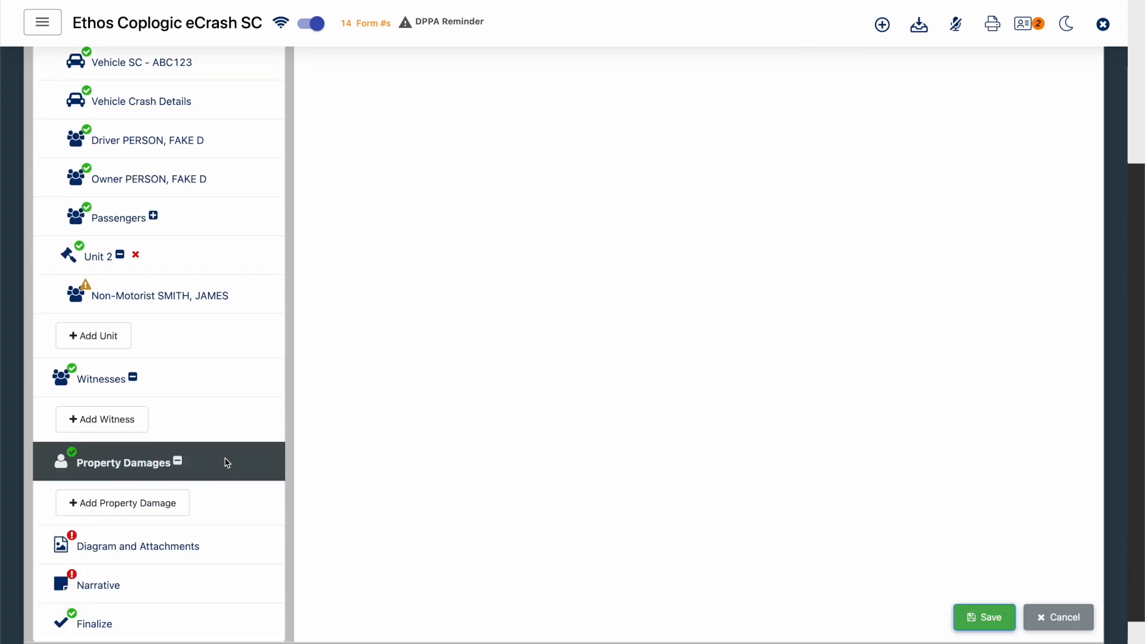
{"action": "left_click", "coordinate": [145, 511]}
{"action": "left_click", "coordinate": [146, 511]}
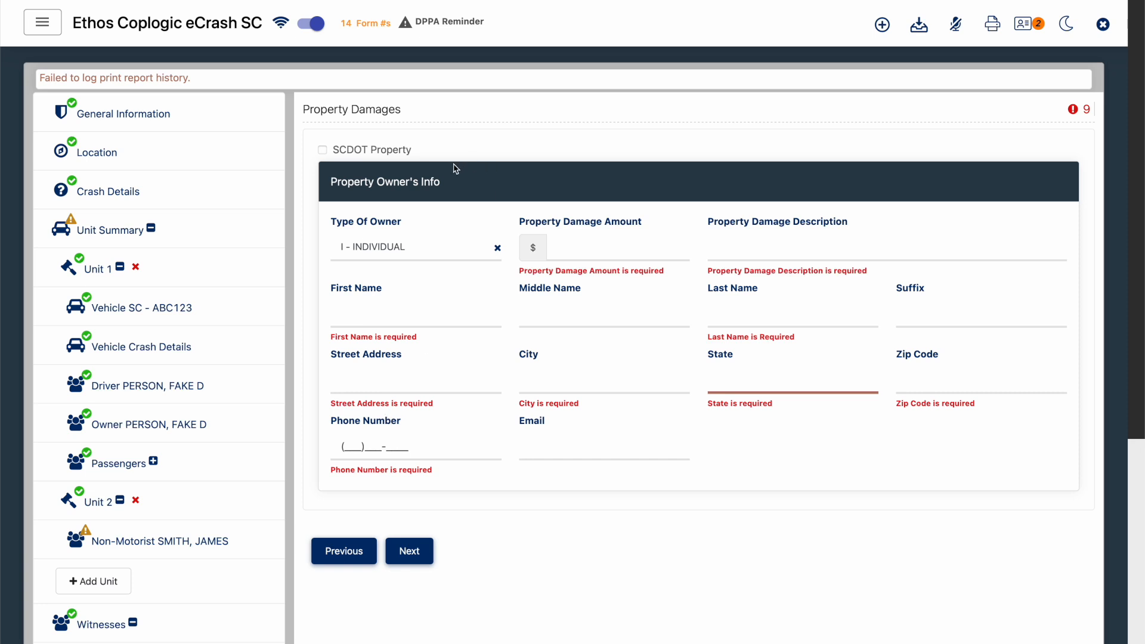
{"action": "left_click", "coordinate": [418, 255]}
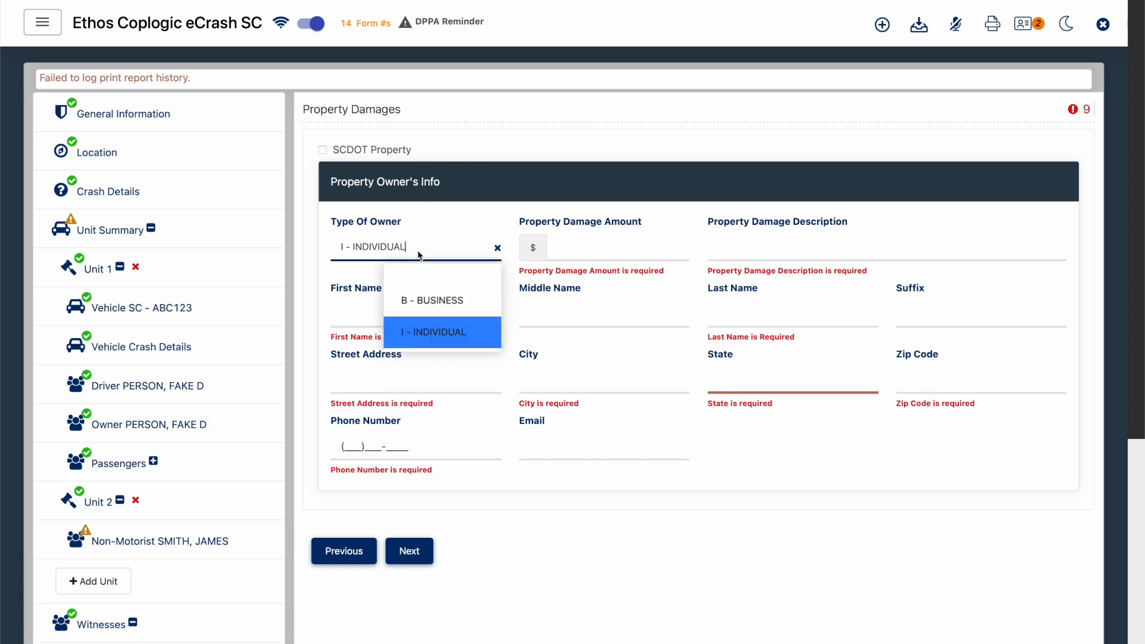
{"action": "left_click", "coordinate": [596, 586]}
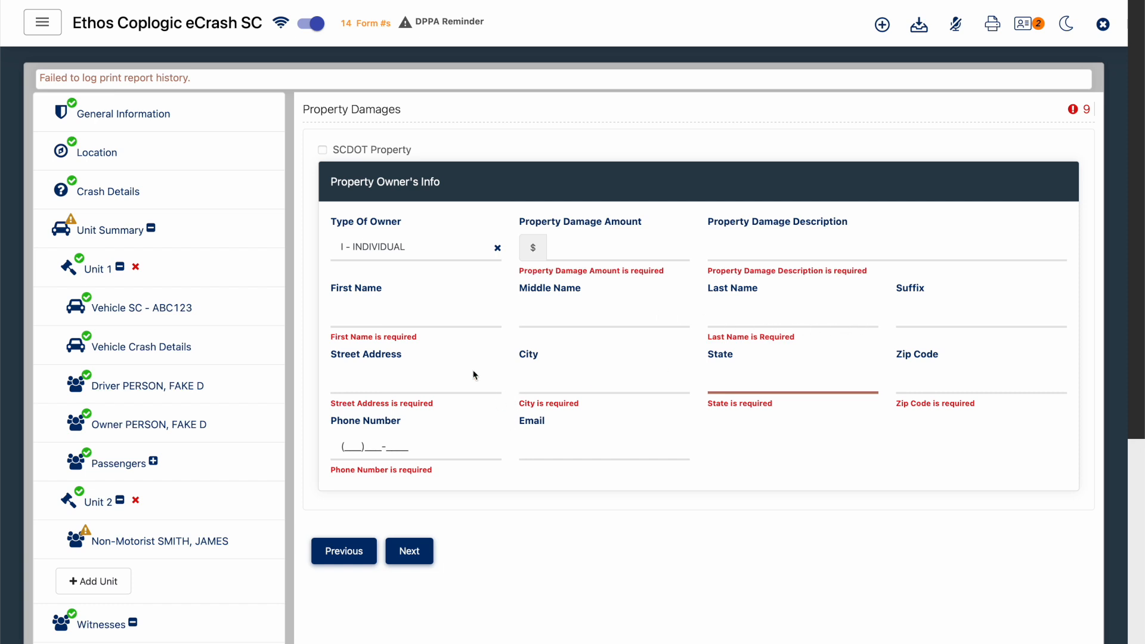
- Mark the damage as SCDOT Property, with a Property Damage Amount of 1000 and the description "utility pole"
{"action": "left_click", "coordinate": [323, 150]}
{"action": "left_click", "coordinate": [613, 242]}
{"action": "type", "text": "1000"}
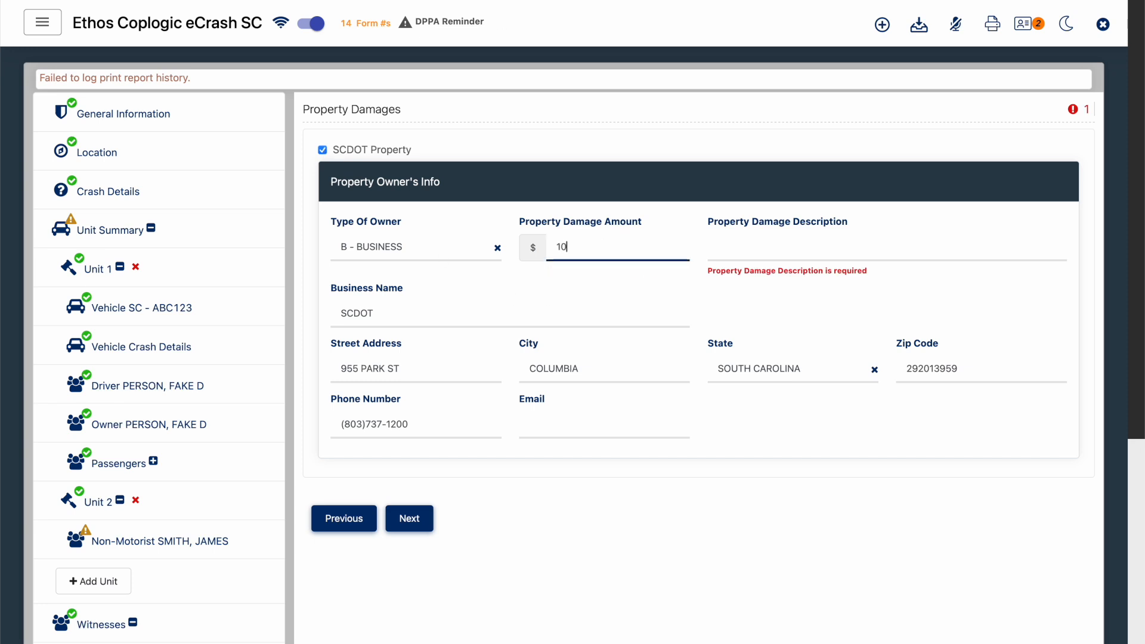
{"action": "key", "text": "Tab"}
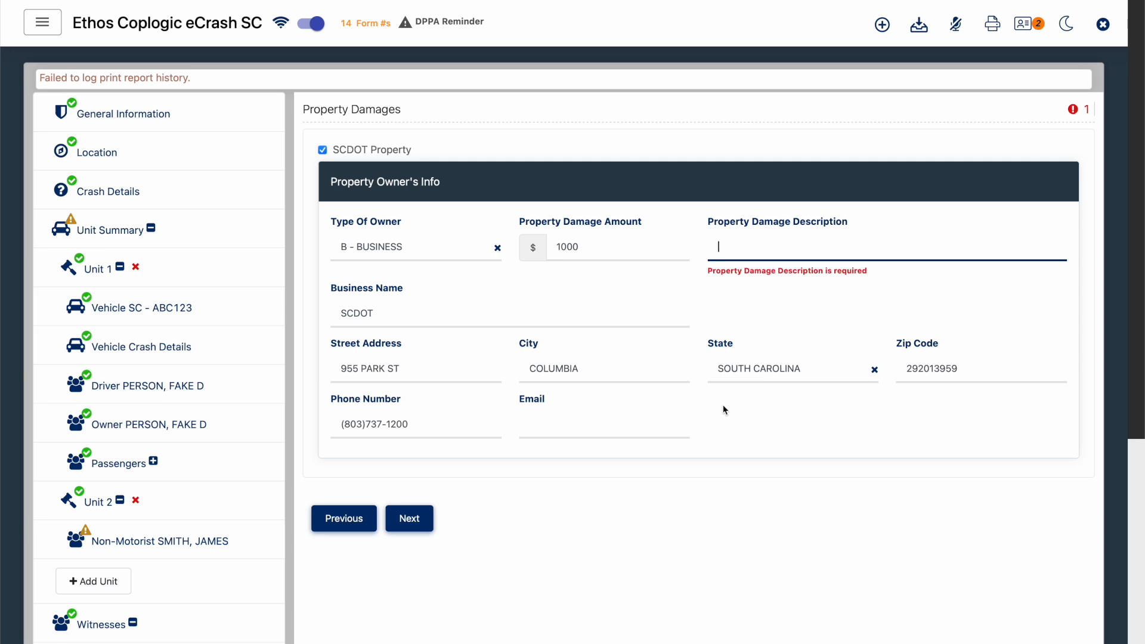
{"action": "type", "text": "utility pole"}
{"action": "left_click", "coordinate": [575, 482]}
- In Diagram and Attachments, upload the Accident image from the Ethos Materials folder as an attachment
{"action": "scroll", "coordinate": [577, 483], "scroll_direction": "down", "scroll_amount": 5}
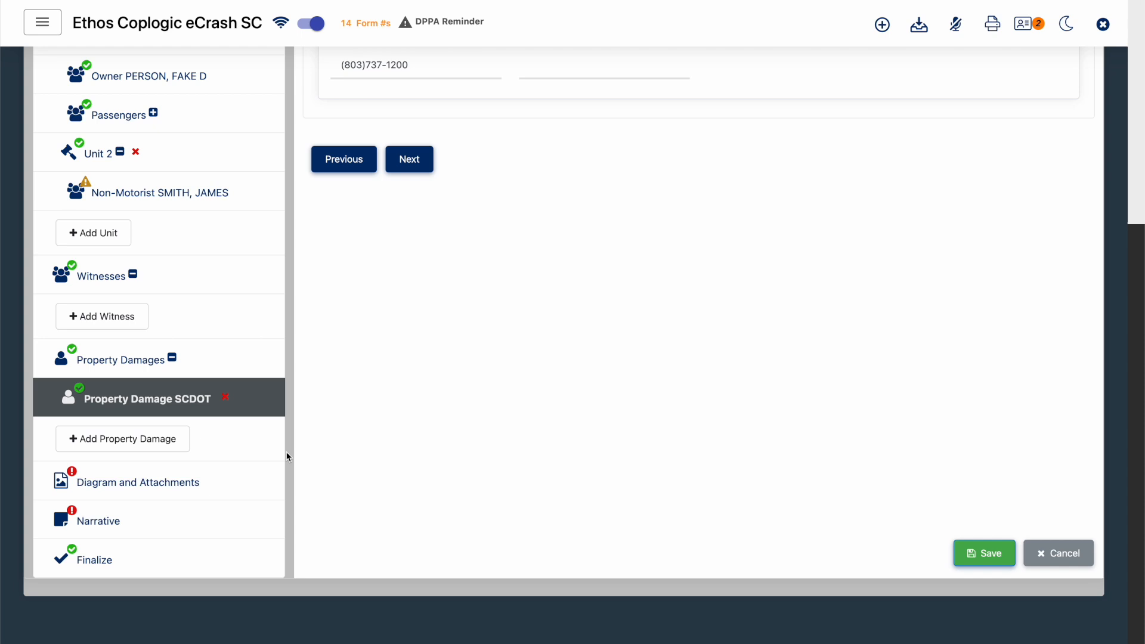
{"action": "left_click", "coordinate": [220, 479]}
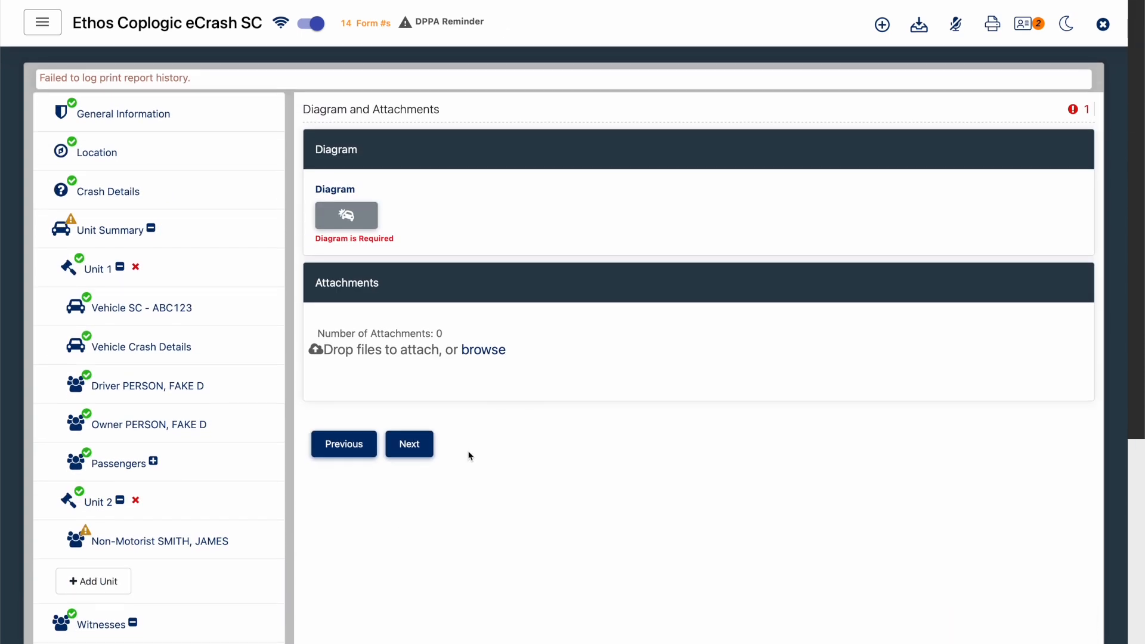
{"action": "left_click", "coordinate": [477, 352]}
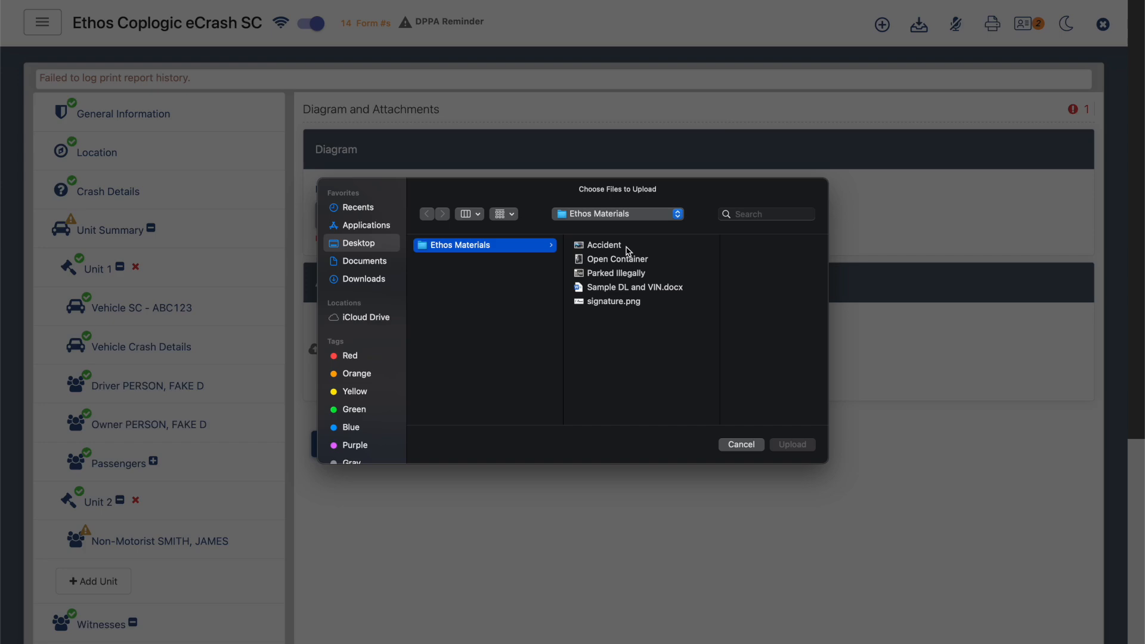
{"action": "left_click", "coordinate": [628, 251]}
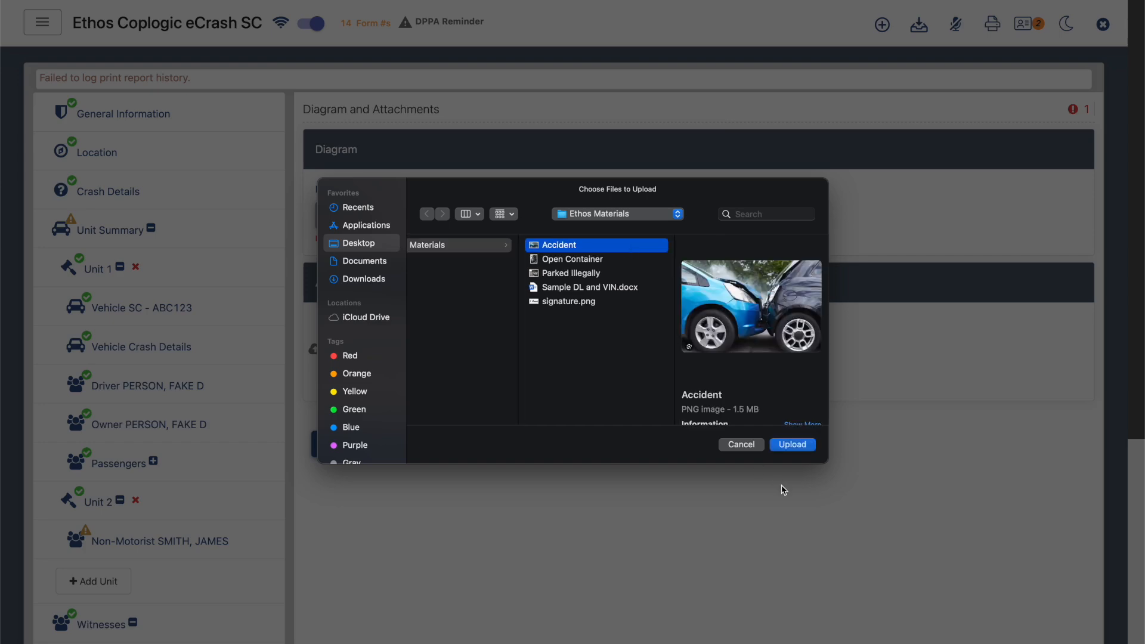
{"action": "left_click", "coordinate": [793, 444]}
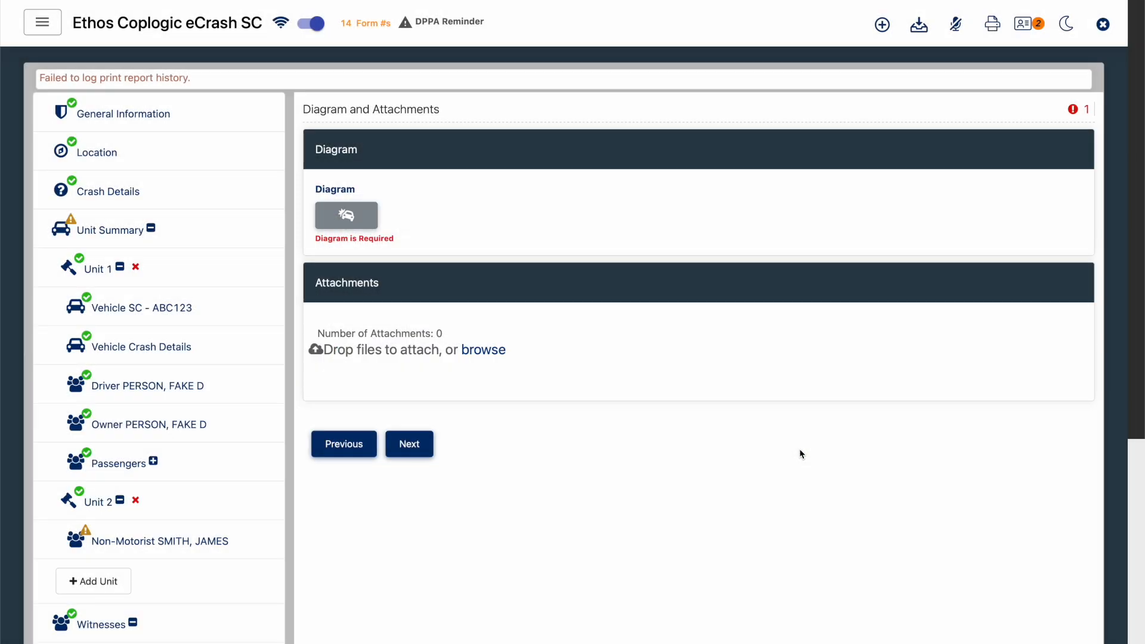
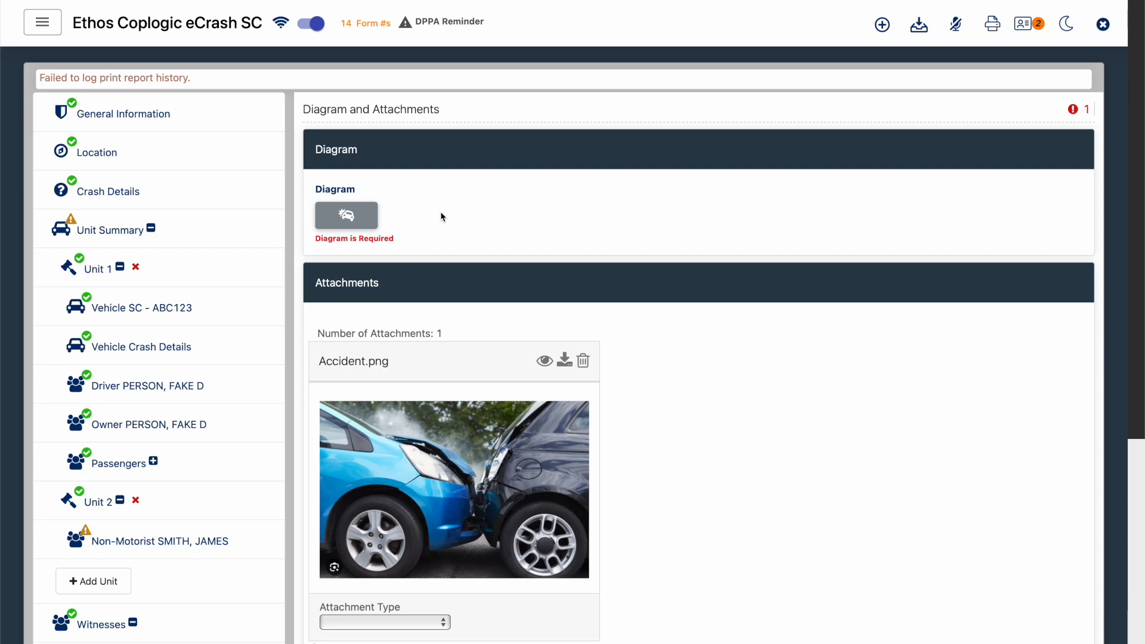
- Open the crash diagram editor, place a Paved Striped N-S street on the canvas and lengthen it southward
{"action": "left_click", "coordinate": [361, 219]}
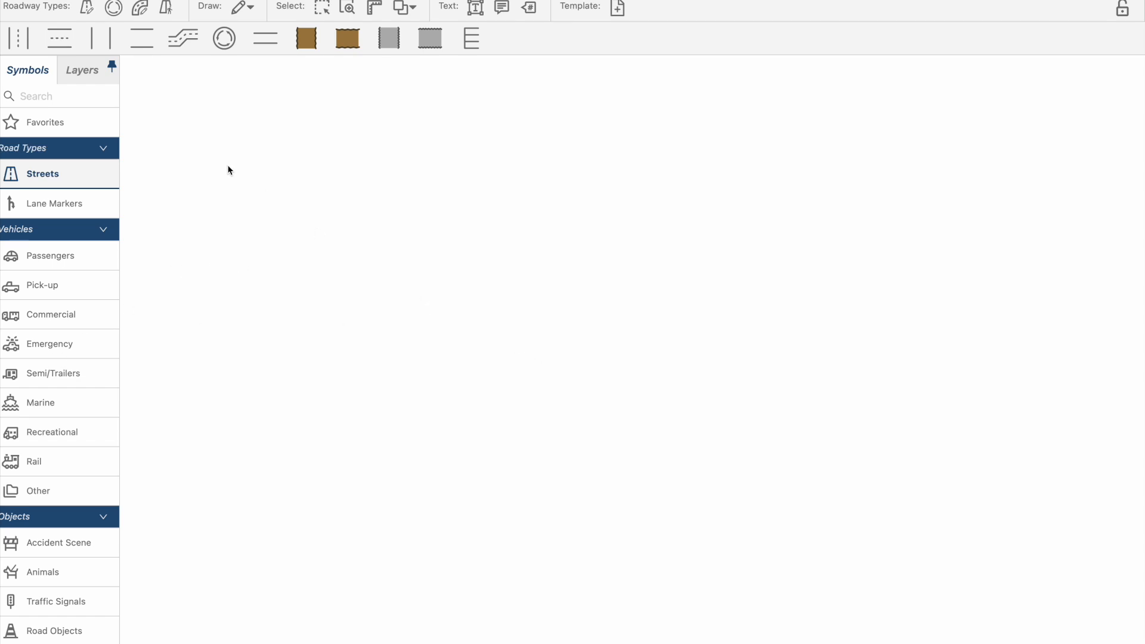
{"action": "left_click", "coordinate": [22, 43]}
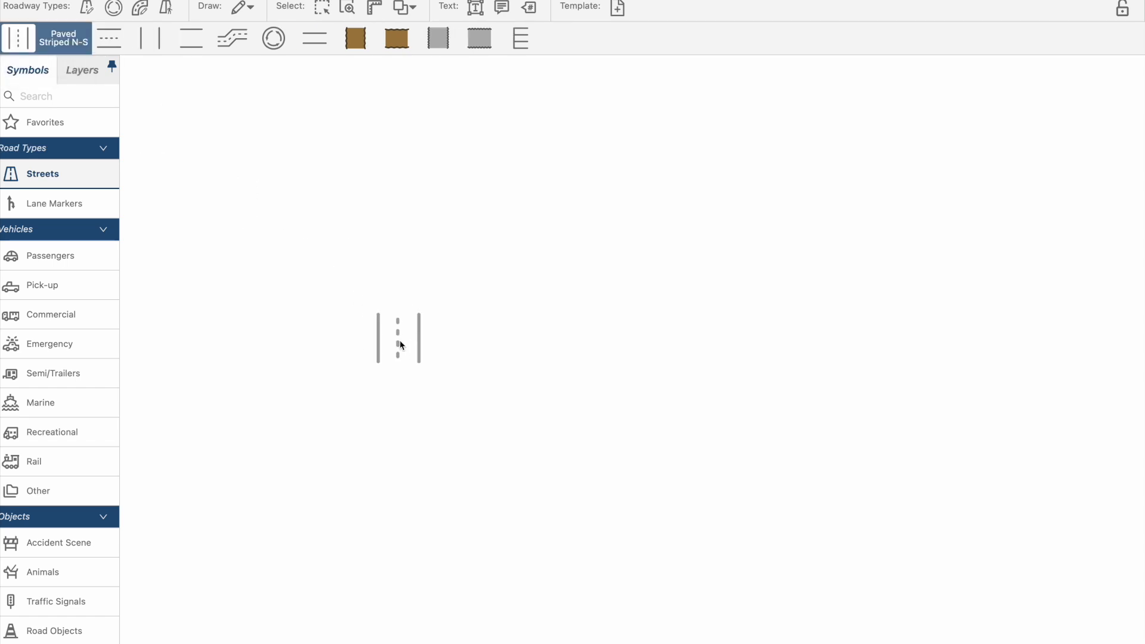
{"action": "left_click", "coordinate": [430, 333]}
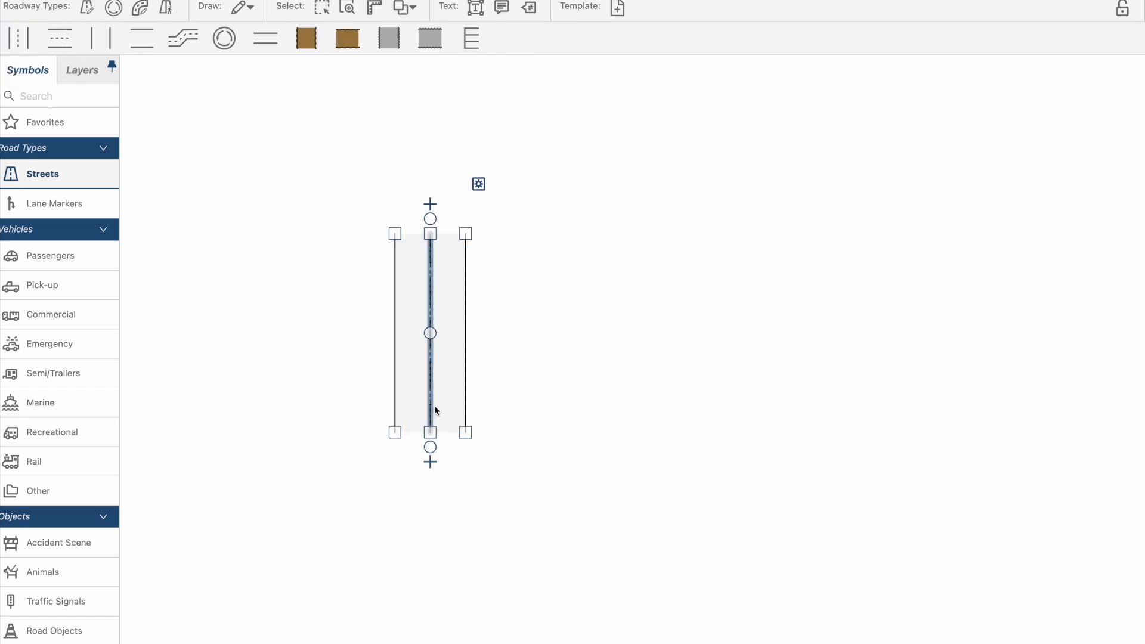
{"action": "left_click_drag", "start_coordinate": [430, 462], "coordinate": [436, 597]}
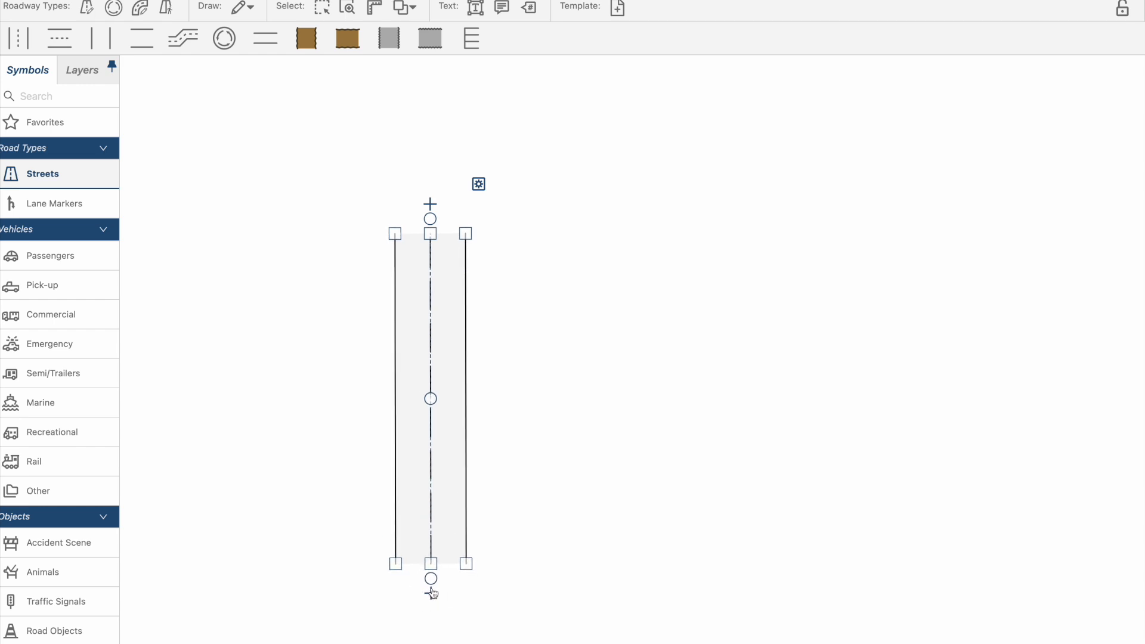
- Add a Paved Striped E-W street, extend it eastward and position it across the north-south street to form a four-way intersection
{"action": "left_click", "coordinate": [65, 32]}
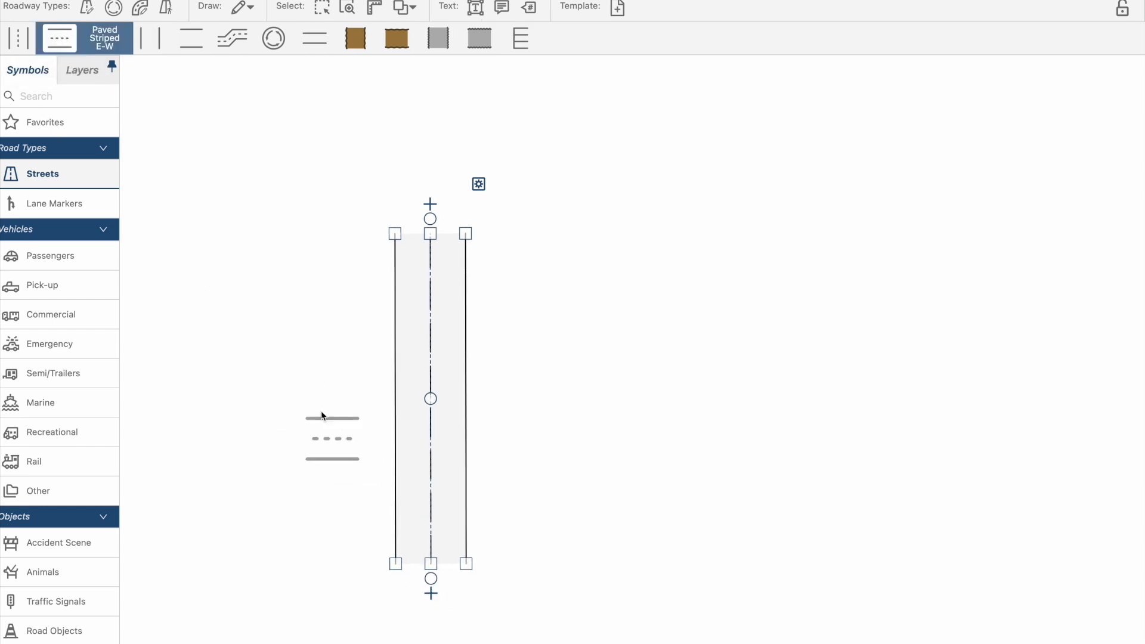
{"action": "left_click", "coordinate": [296, 356]}
{"action": "left_click_drag", "start_coordinate": [410, 356], "coordinate": [656, 358]}
{"action": "left_click_drag", "start_coordinate": [352, 342], "coordinate": [360, 377]}
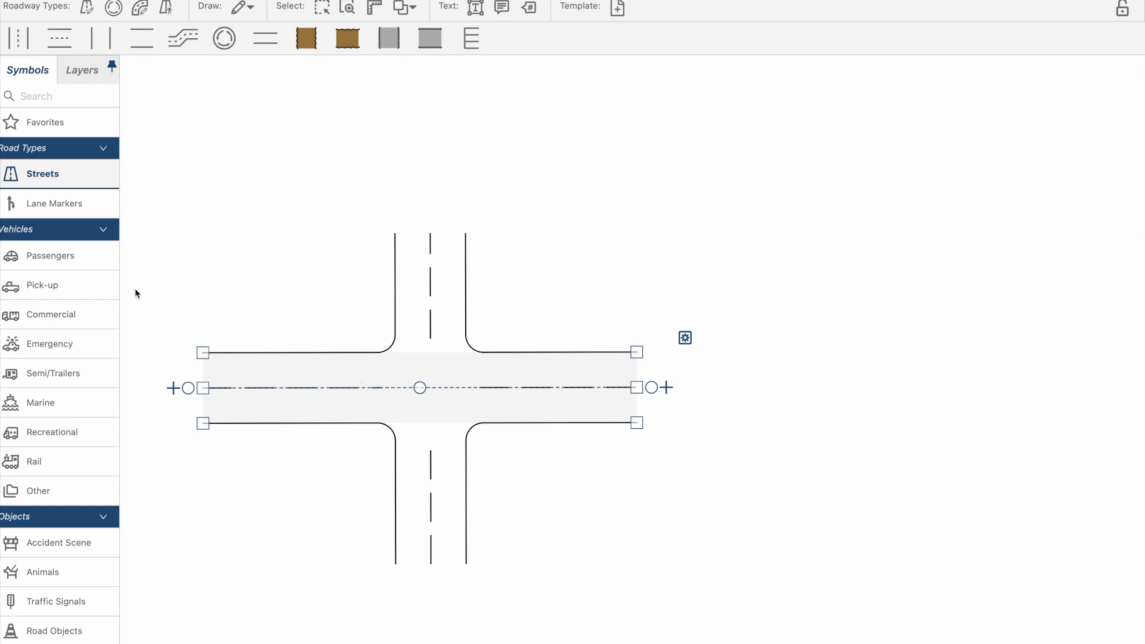
- Place the orange passenger car in the lower lane of the street west of the intersection
{"action": "left_click", "coordinate": [74, 259]}
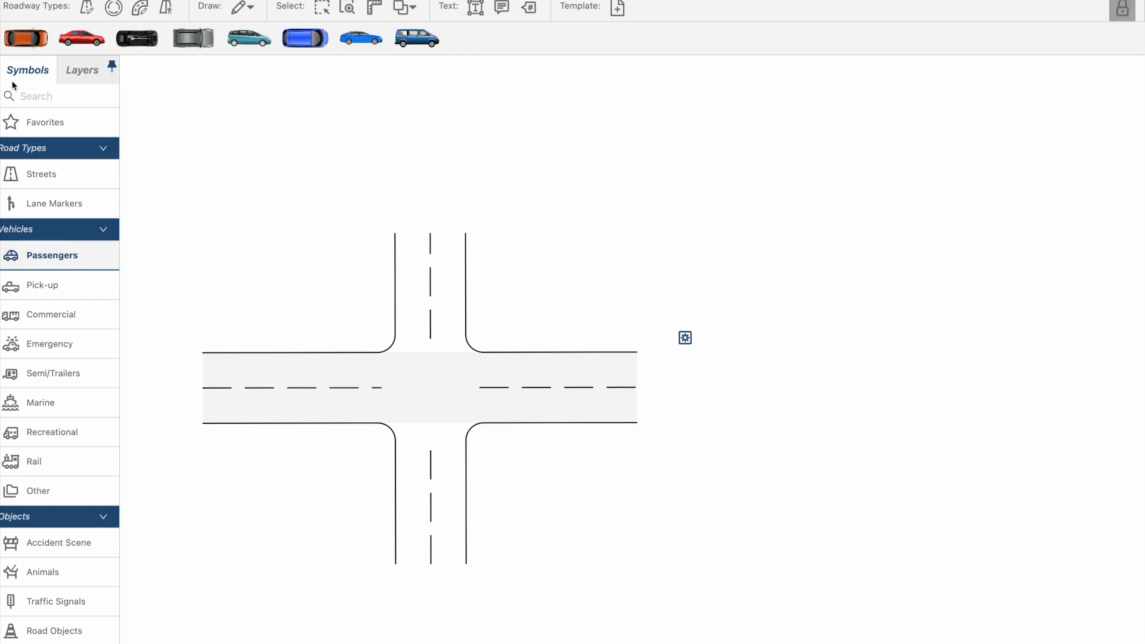
{"action": "left_click_drag", "start_coordinate": [32, 87], "coordinate": [282, 412]}
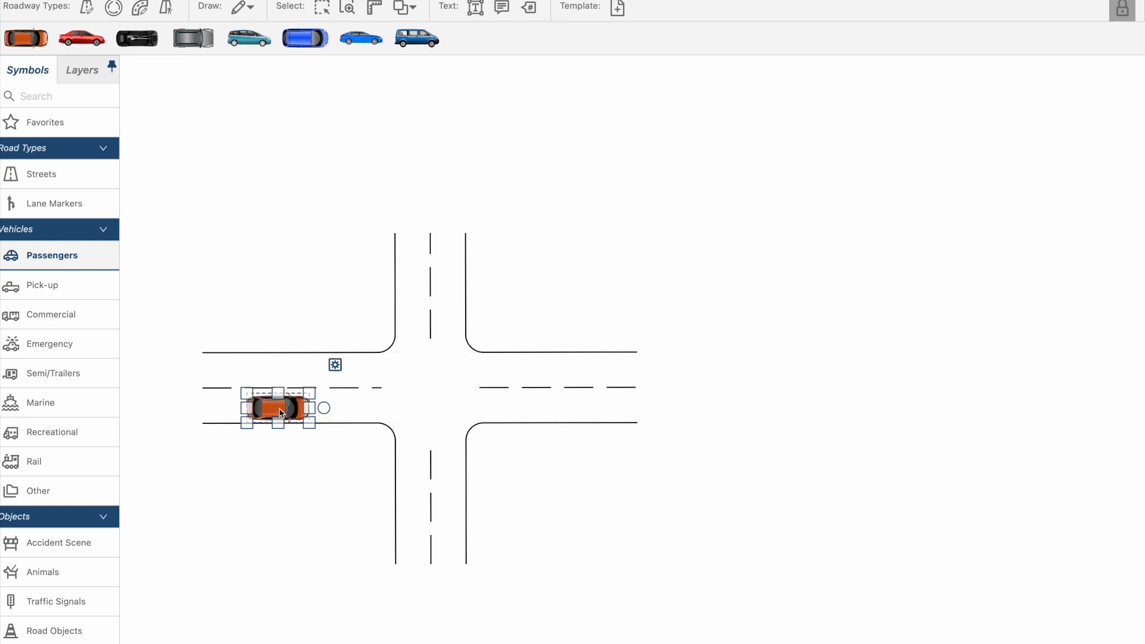
{"action": "left_click", "coordinate": [263, 447]}
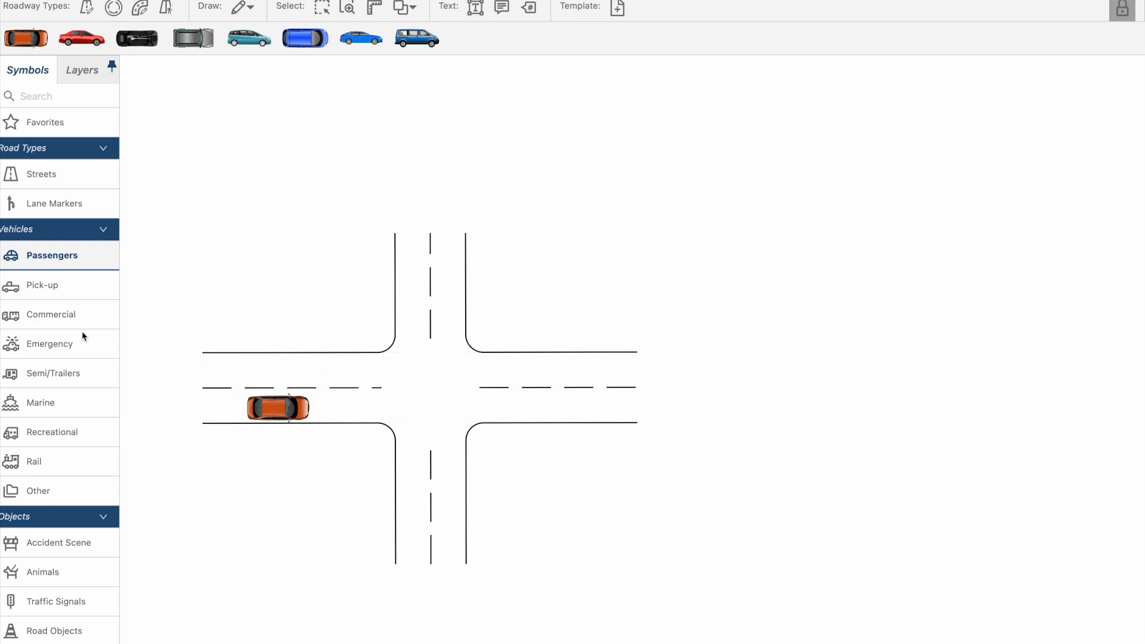
- Place the Laying Body symbol from Accident Scene in the lane directly in front of the orange car
{"action": "scroll", "coordinate": [90, 430], "scroll_direction": "down", "scroll_amount": 5}
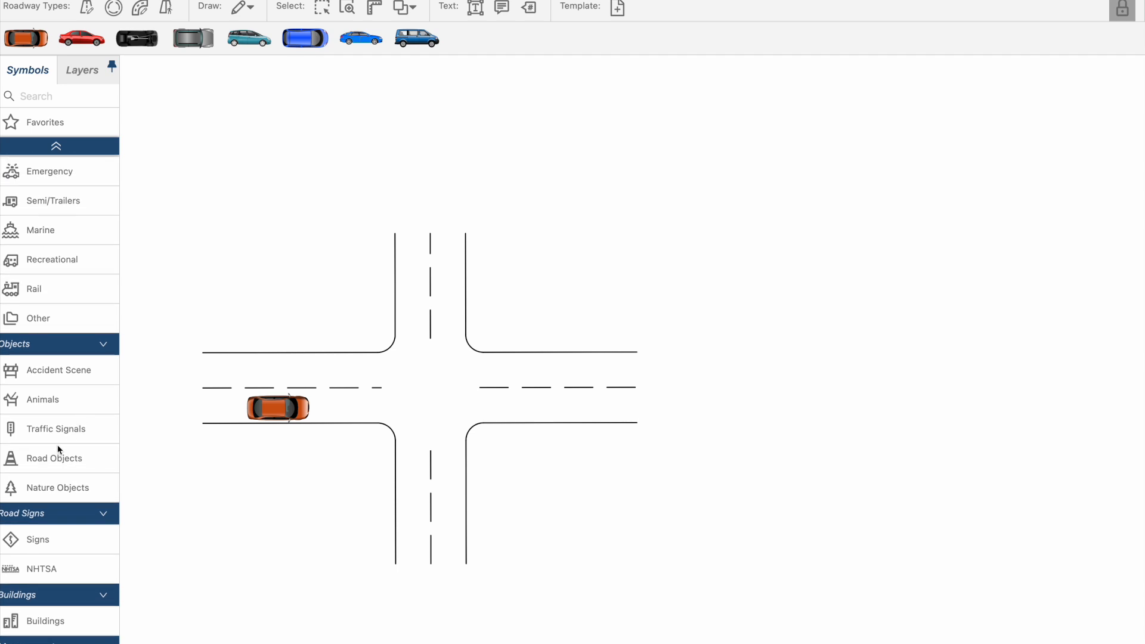
{"action": "left_click", "coordinate": [65, 370]}
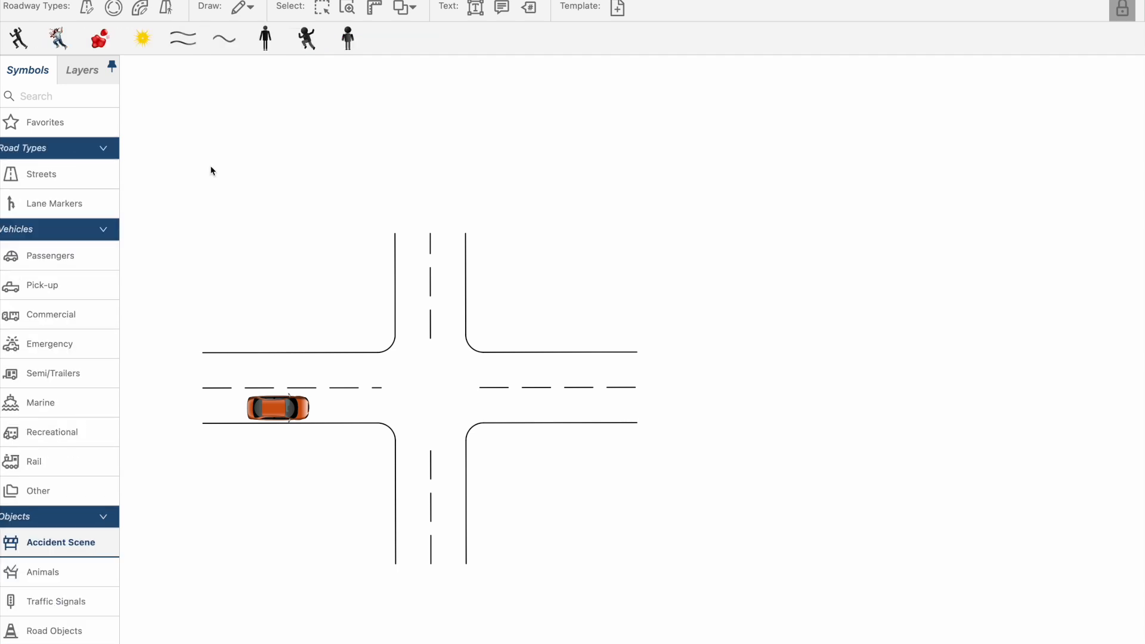
{"action": "left_click", "coordinate": [22, 39]}
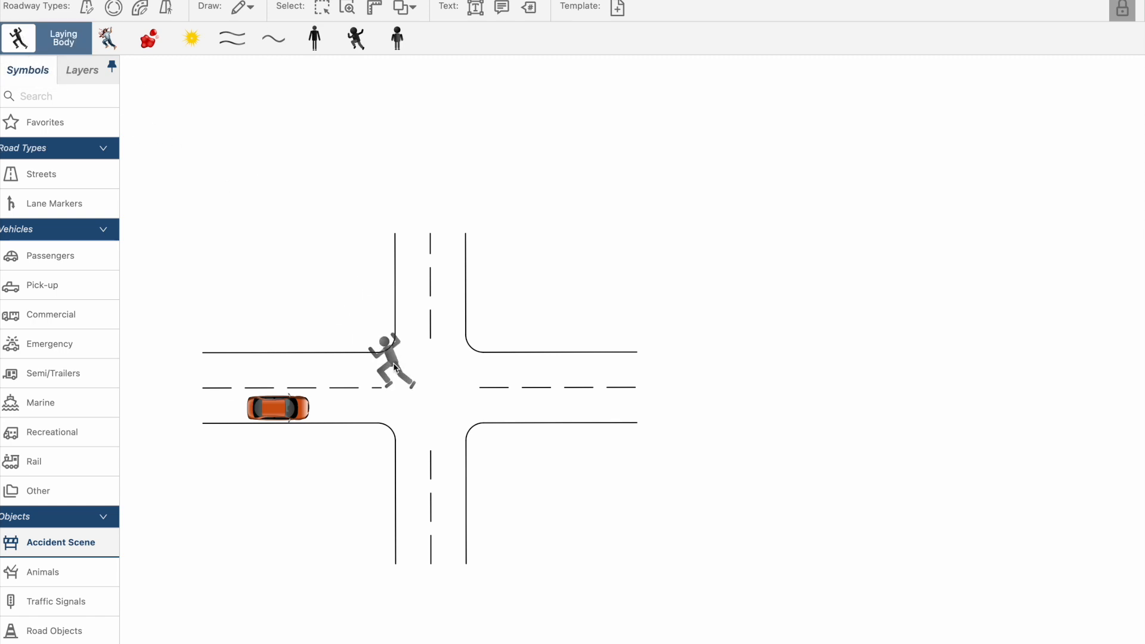
{"action": "left_click", "coordinate": [345, 411]}
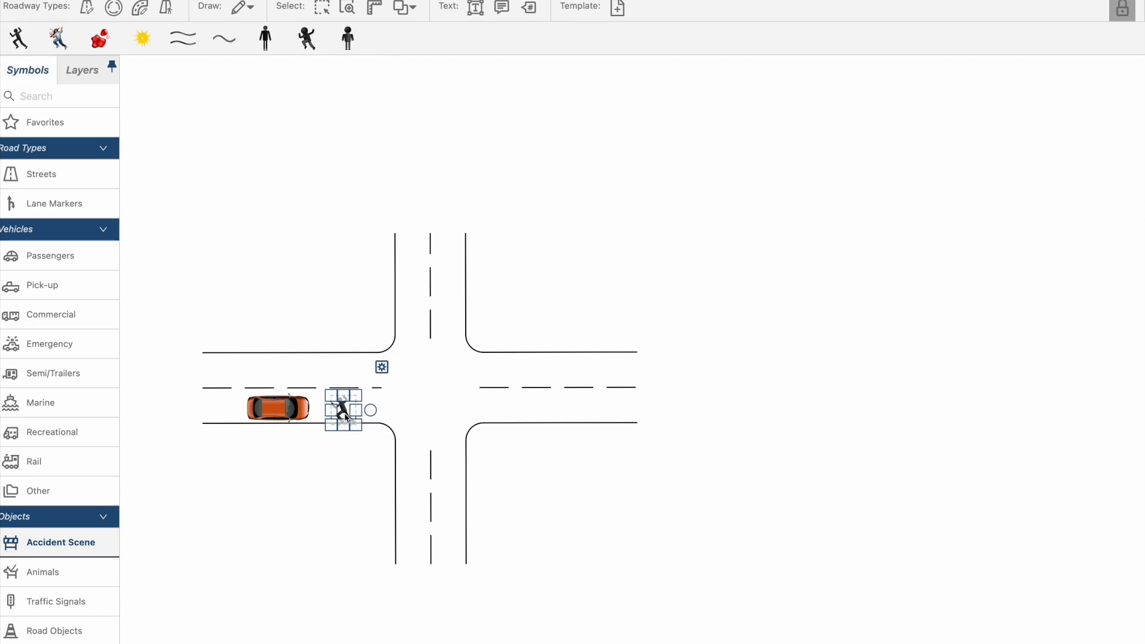
{"action": "left_click", "coordinate": [325, 464]}
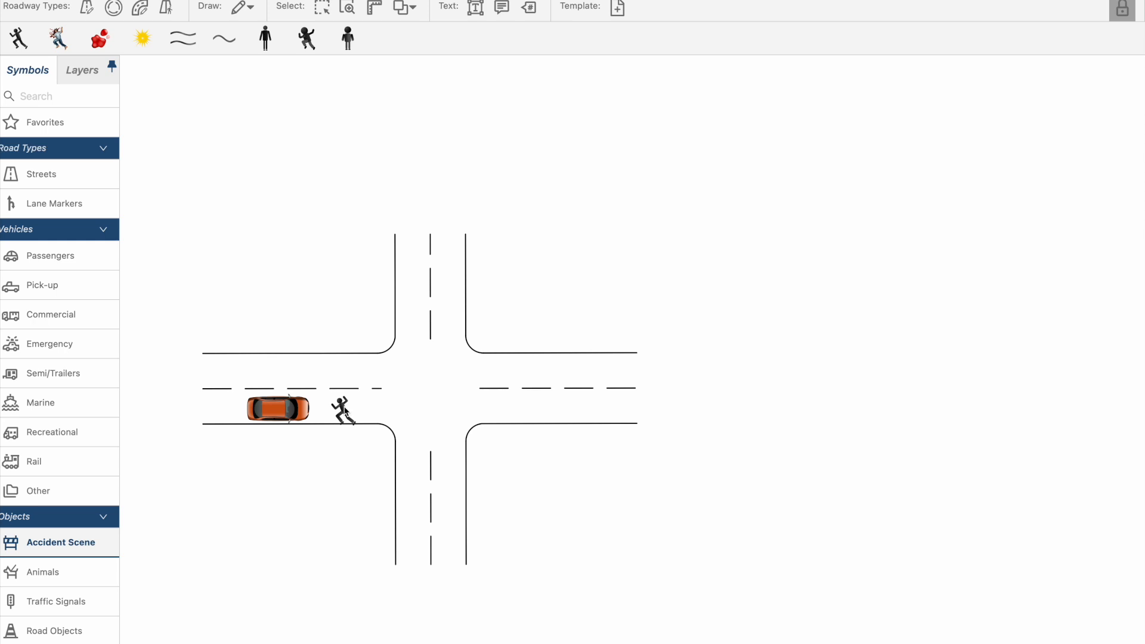
- Examine the passenger, pick-up, commercial, emergency, accident scene and animal symbols available for the diagram
{"action": "scroll", "coordinate": [102, 344], "scroll_direction": "up", "scroll_amount": 1}
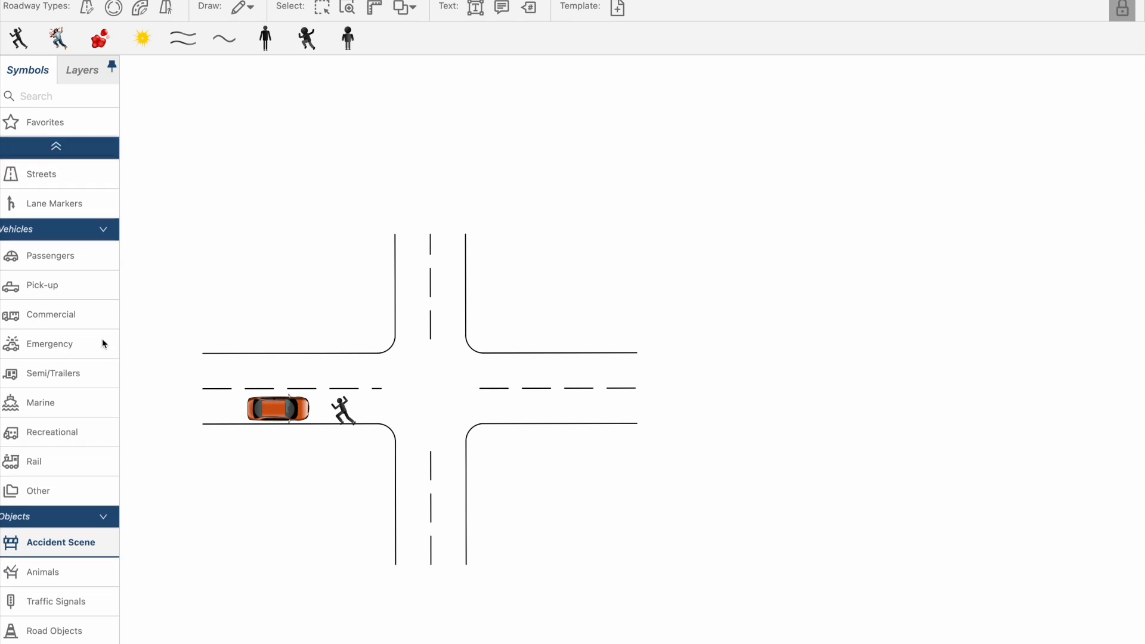
{"action": "left_click", "coordinate": [61, 261]}
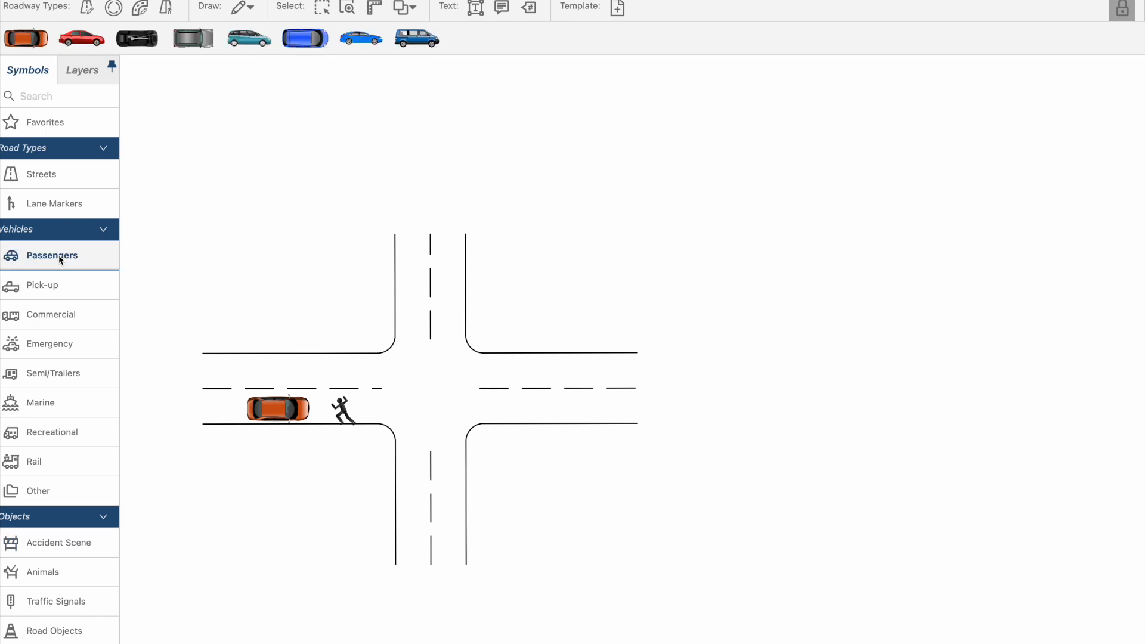
{"action": "left_click", "coordinate": [49, 286]}
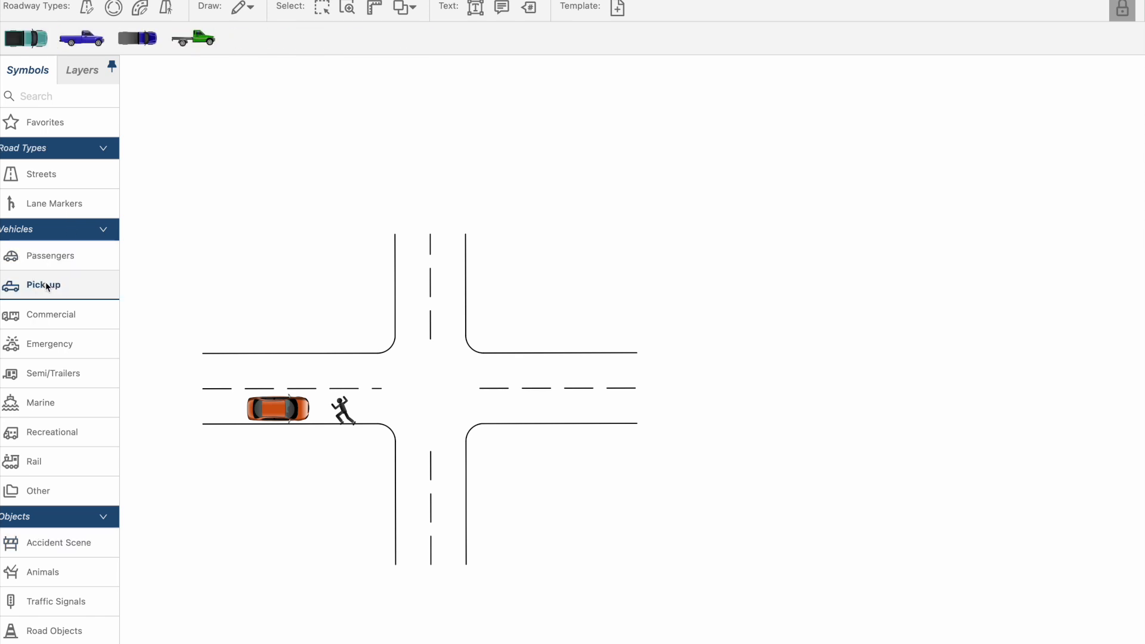
{"action": "left_click", "coordinate": [55, 311]}
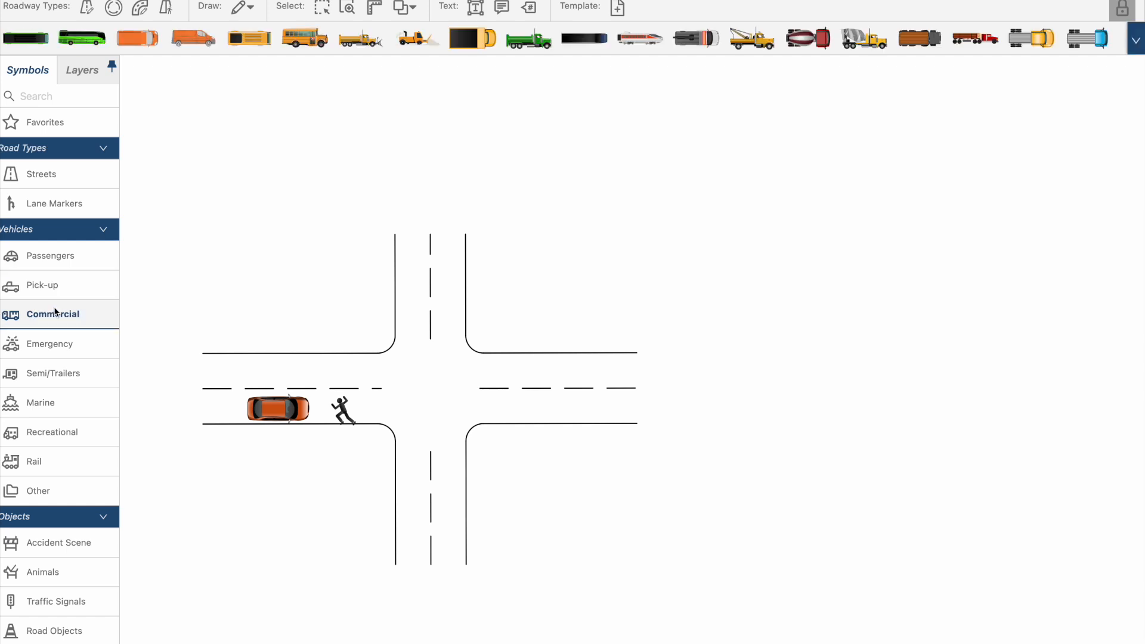
{"action": "left_click", "coordinate": [59, 345]}
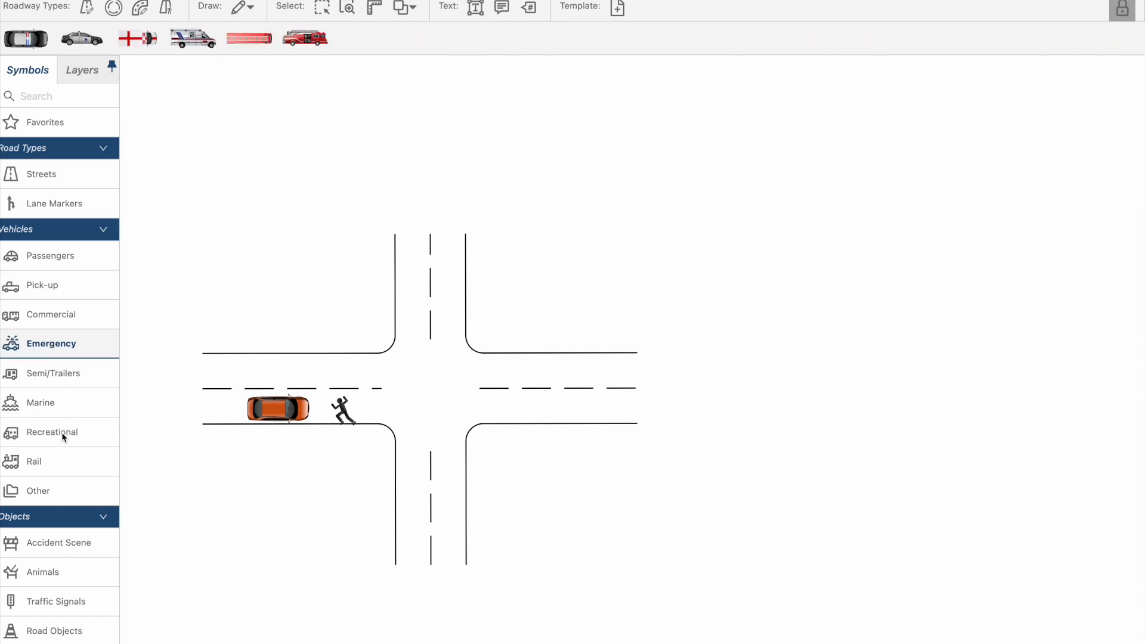
{"action": "left_click", "coordinate": [64, 553]}
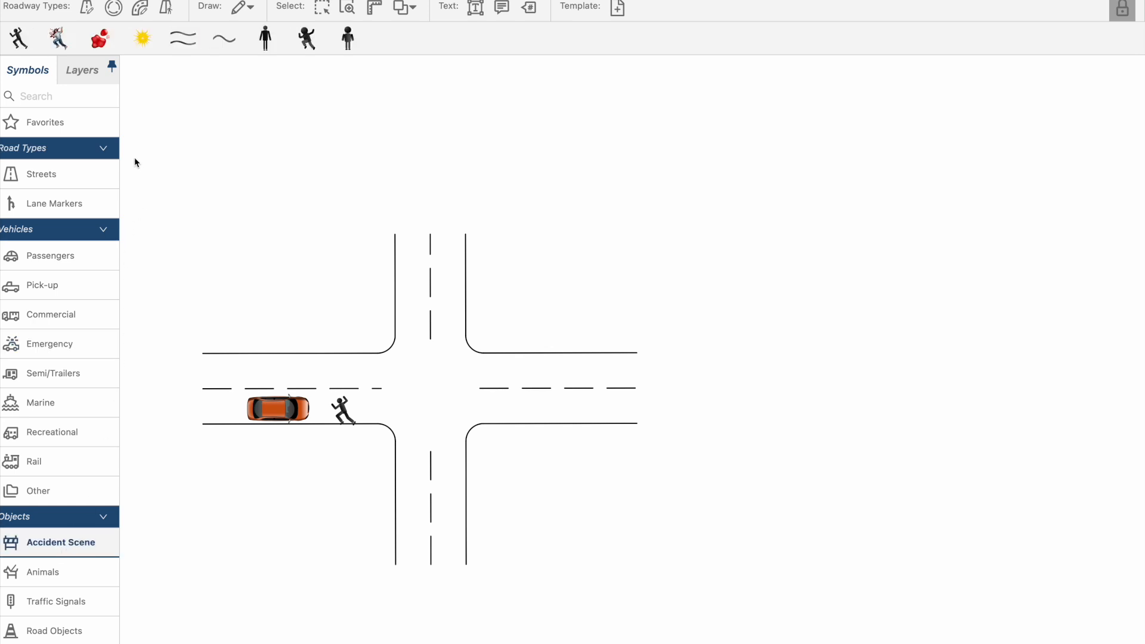
{"action": "left_click", "coordinate": [52, 572]}
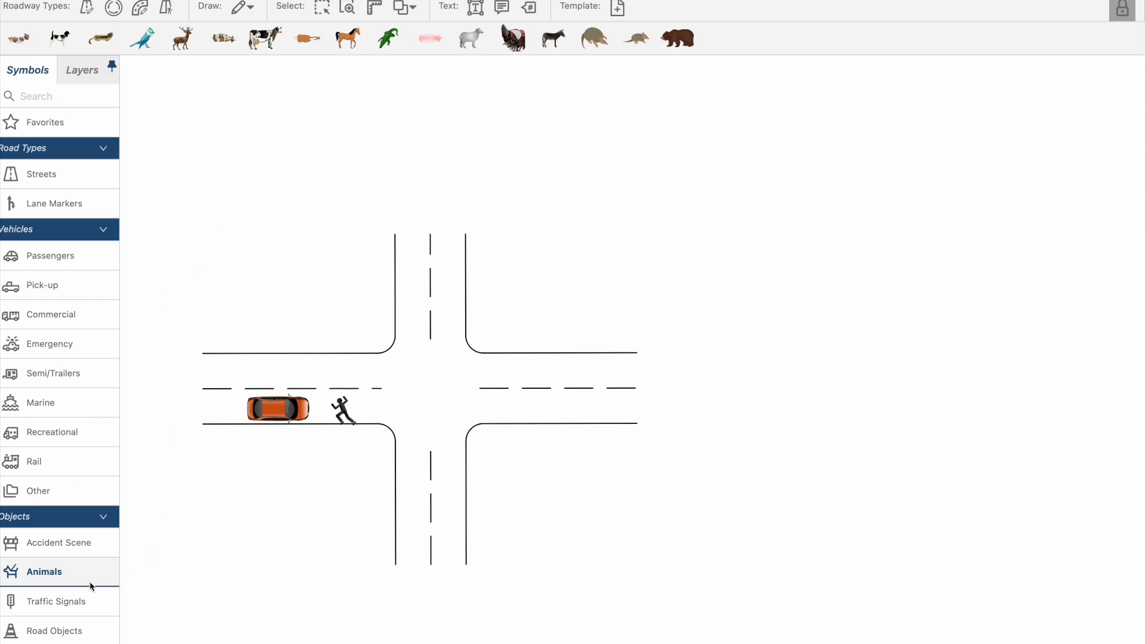
- Place a traffic light symbol in the middle of the intersection and delete it again
{"action": "left_click", "coordinate": [33, 600]}
{"action": "left_click_drag", "start_coordinate": [20, 43], "coordinate": [433, 394]}
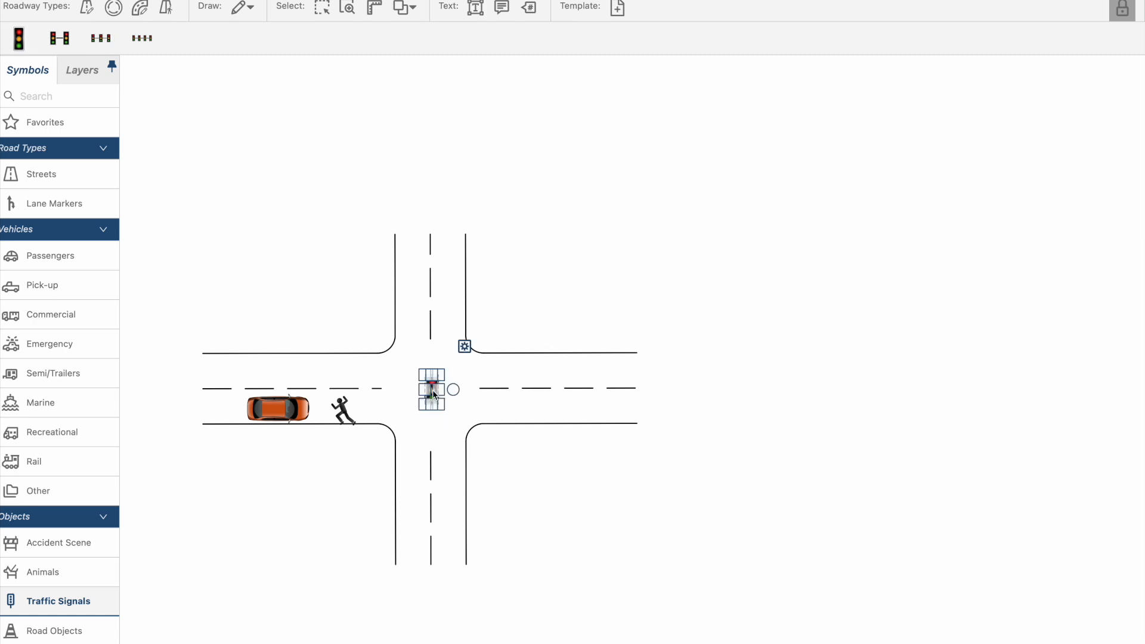
{"action": "left_click", "coordinate": [532, 320]}
{"action": "left_click", "coordinate": [435, 392]}
{"action": "key", "text": "Delete"}
- Place the post-mounted STOP sign near the southwest corner of the intersection
{"action": "left_click", "coordinate": [56, 627]}
{"action": "scroll", "coordinate": [47, 596], "scroll_direction": "down", "scroll_amount": 5}
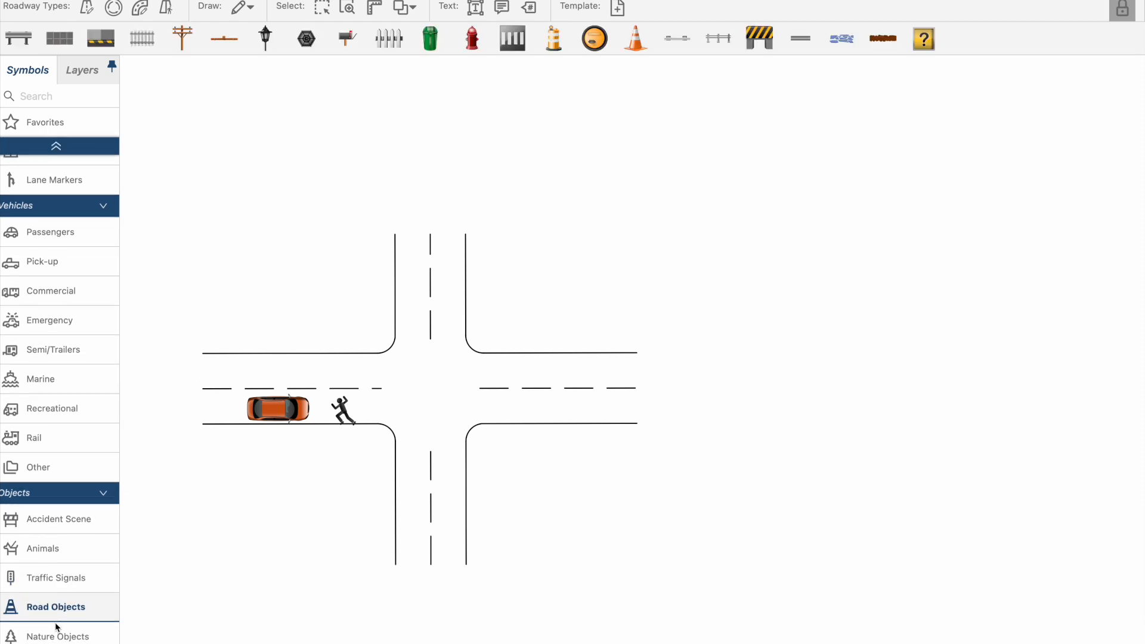
{"action": "left_click", "coordinate": [21, 549]}
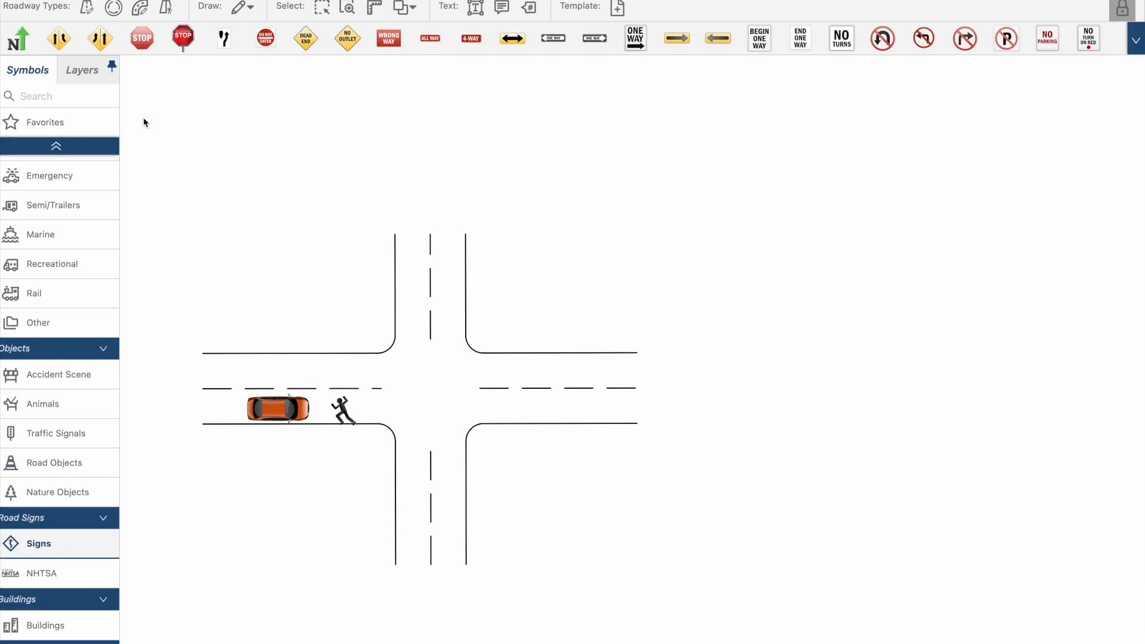
{"action": "left_click_drag", "start_coordinate": [185, 41], "coordinate": [352, 430]}
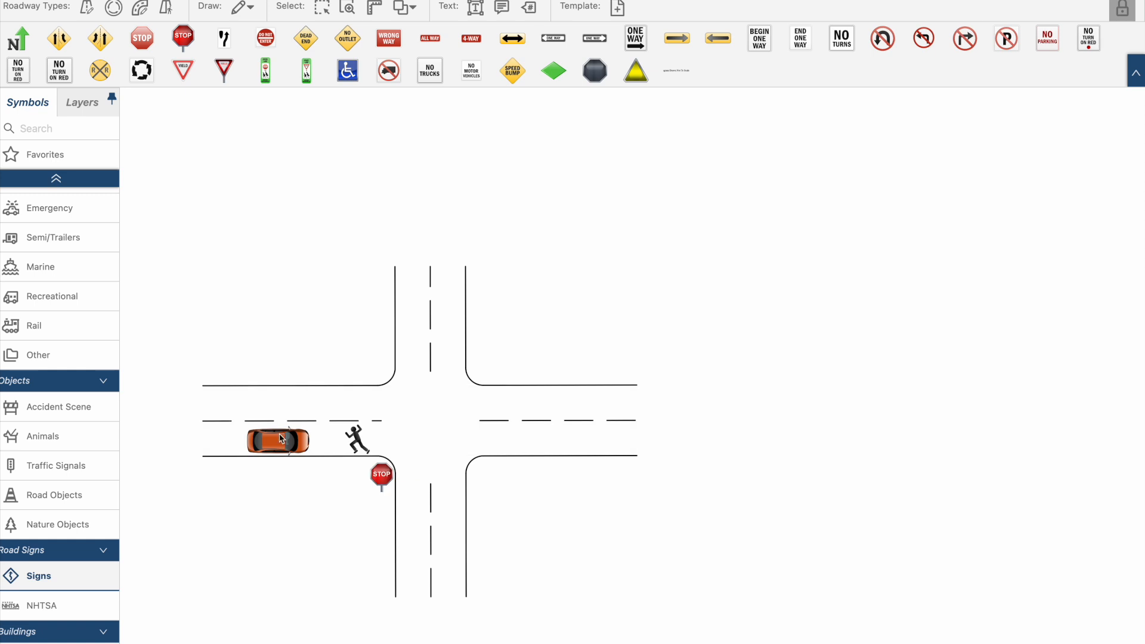
- Set the car's fill color to black and slightly adjust the placement of the car and the body in the lane
{"action": "left_click", "coordinate": [282, 440]}
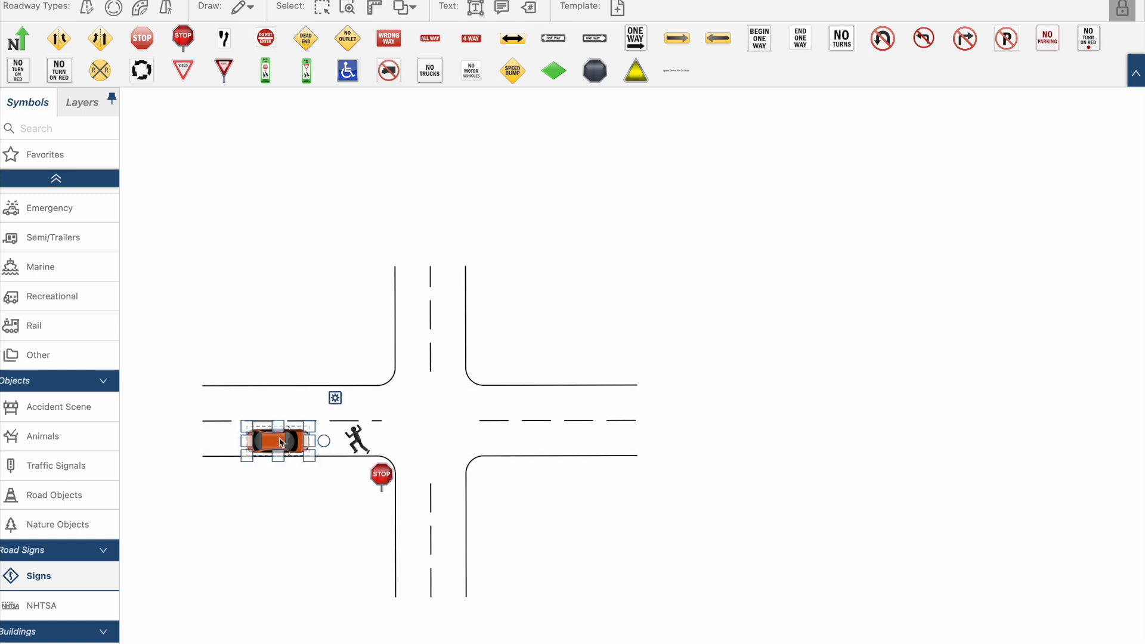
{"action": "left_click", "coordinate": [335, 398]}
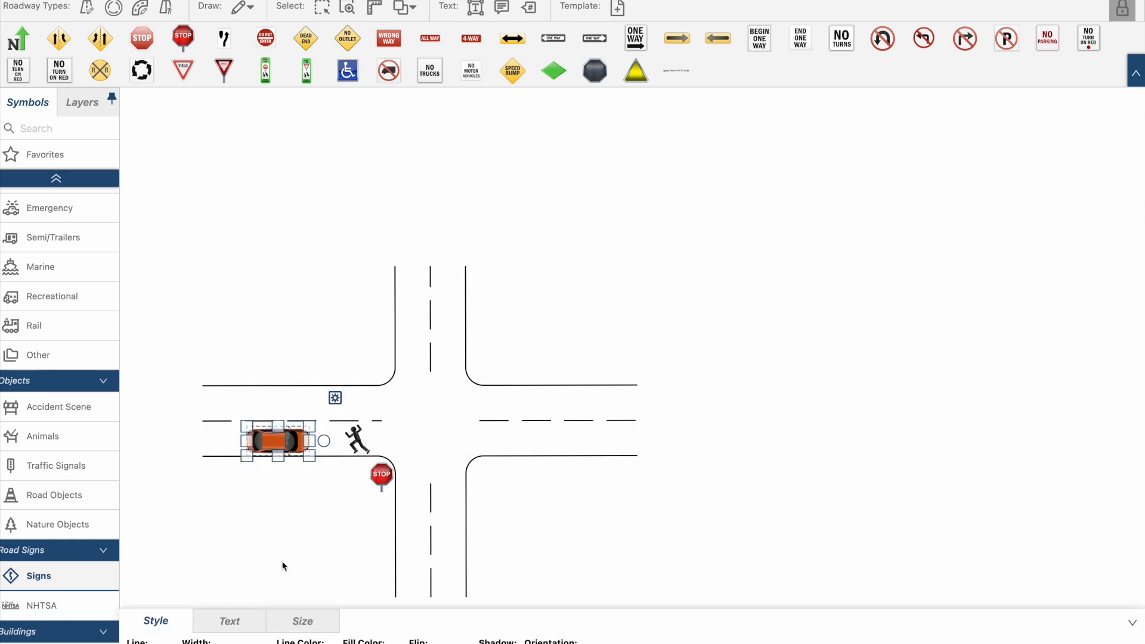
{"action": "left_click", "coordinate": [361, 642]}
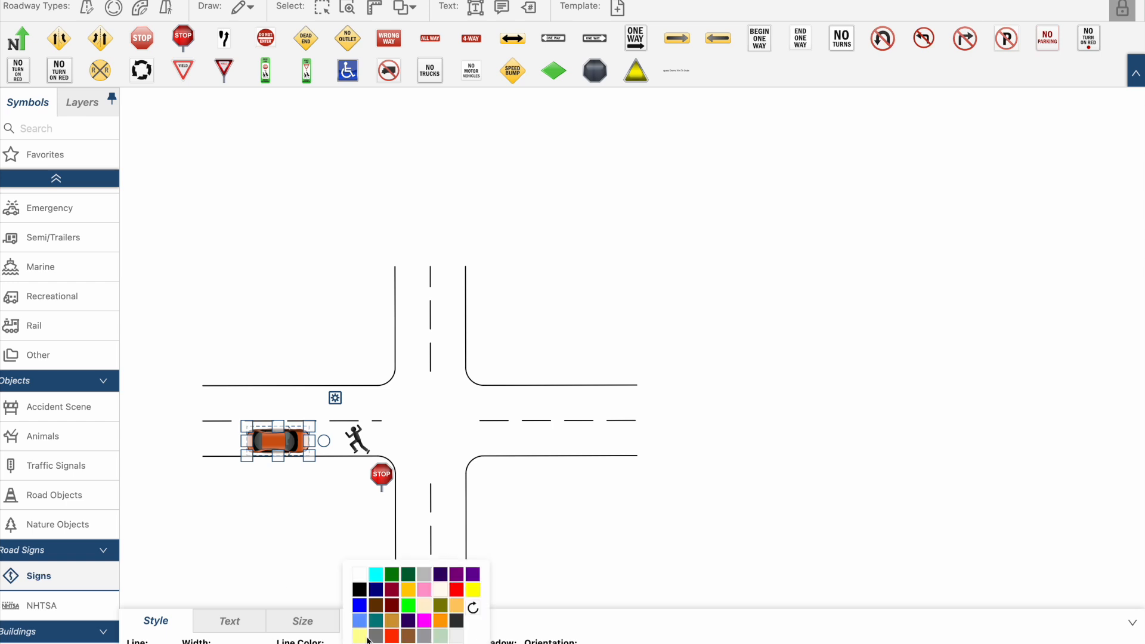
{"action": "left_click", "coordinate": [359, 590]}
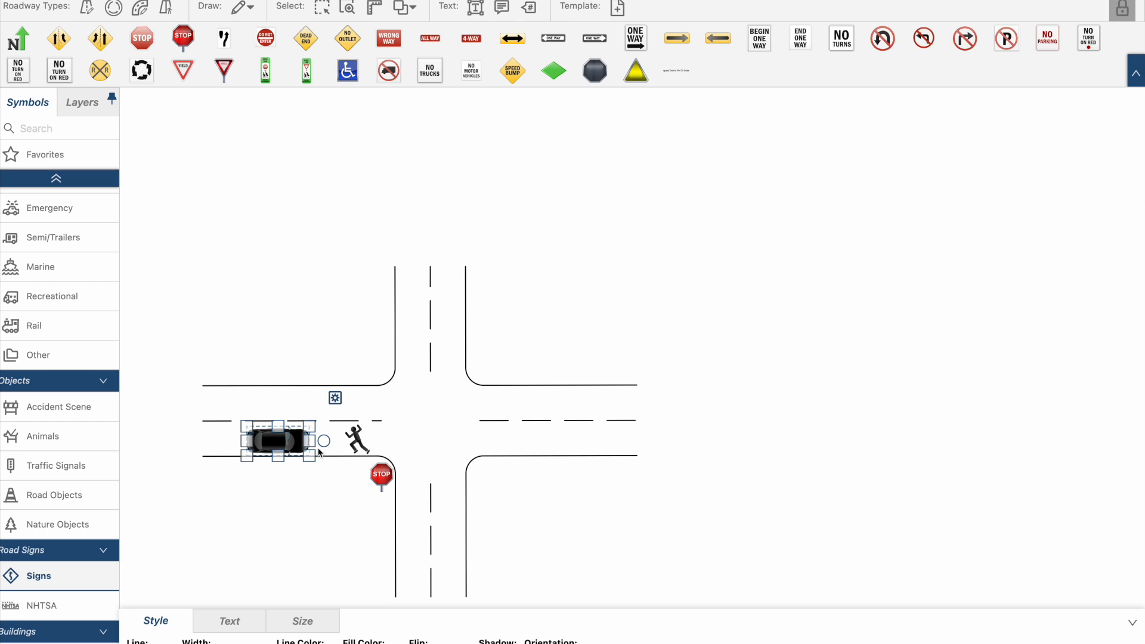
{"action": "left_click_drag", "start_coordinate": [324, 442], "coordinate": [298, 442]}
{"action": "left_click", "coordinate": [352, 438]}
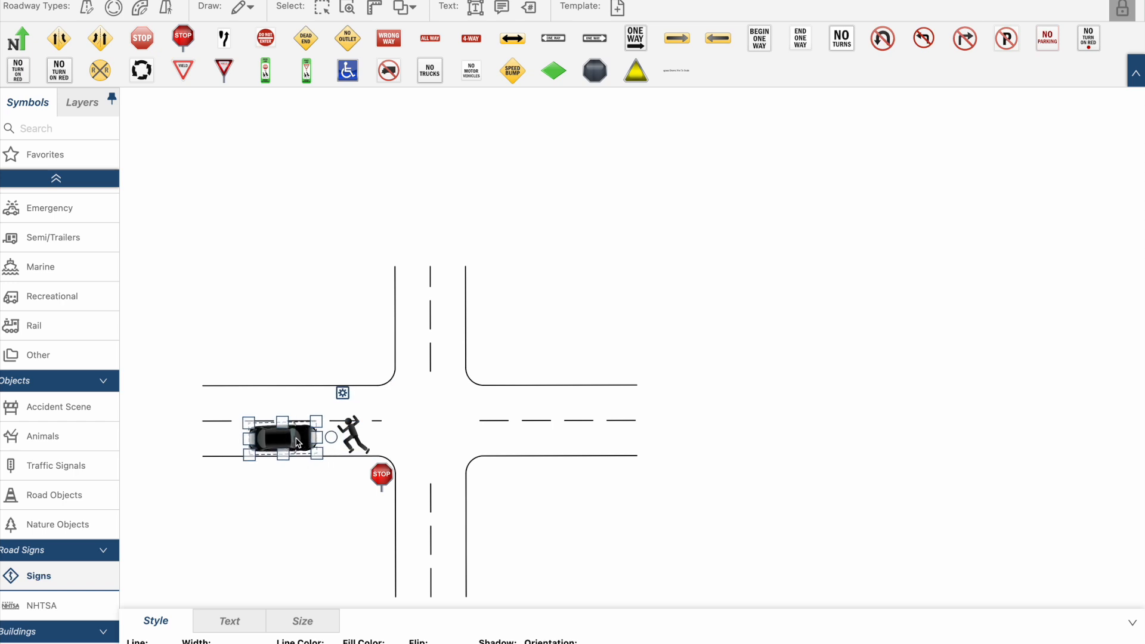
- Add unit number labels, placing #1 just below the car and #2 just below the body
{"action": "left_click", "coordinate": [530, 9]}
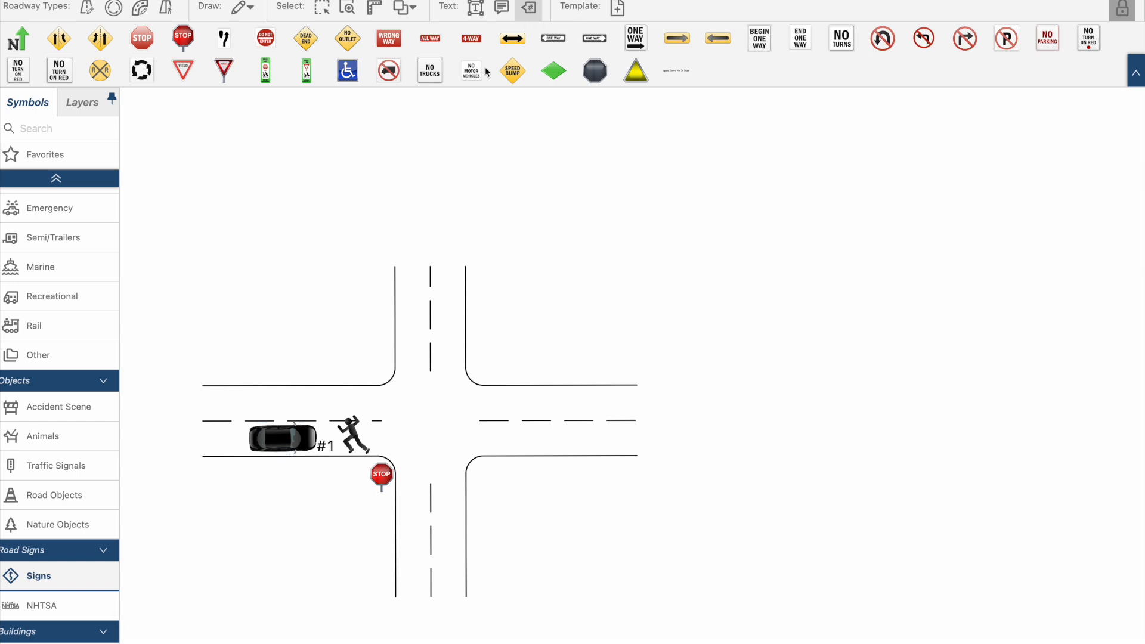
{"action": "left_click_drag", "start_coordinate": [327, 451], "coordinate": [281, 462]}
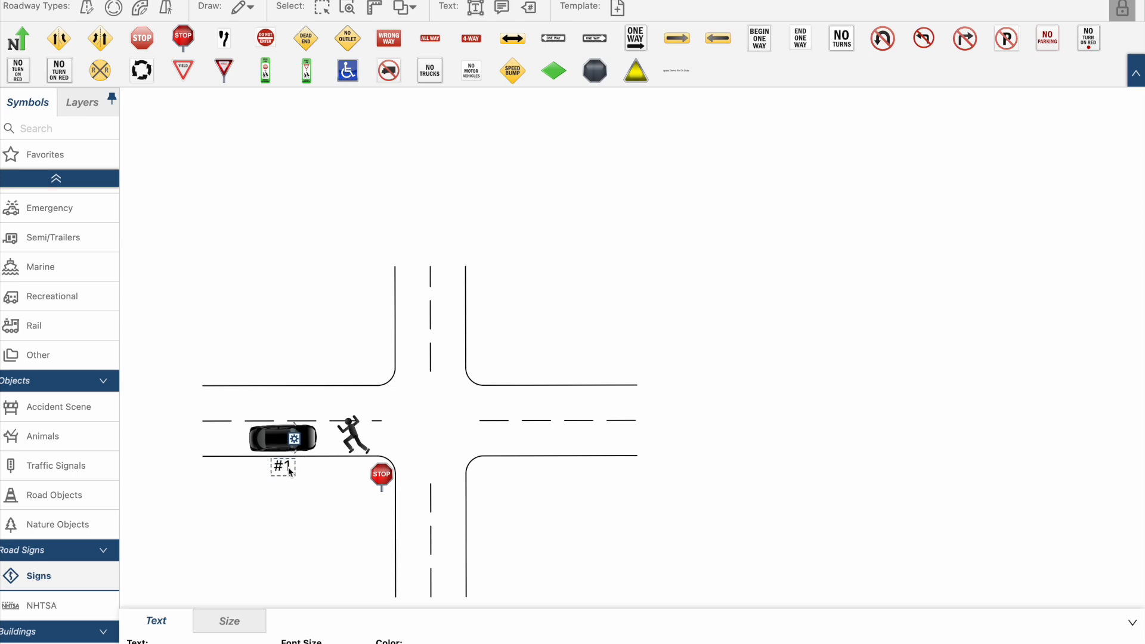
{"action": "left_click", "coordinate": [356, 435]}
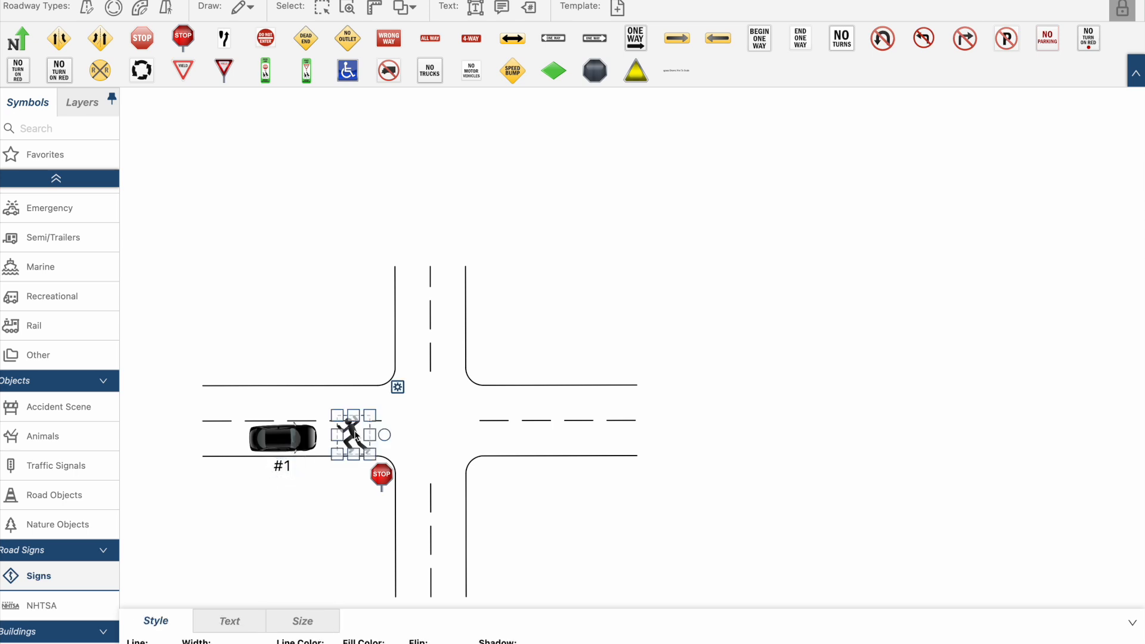
{"action": "left_click", "coordinate": [525, 18]}
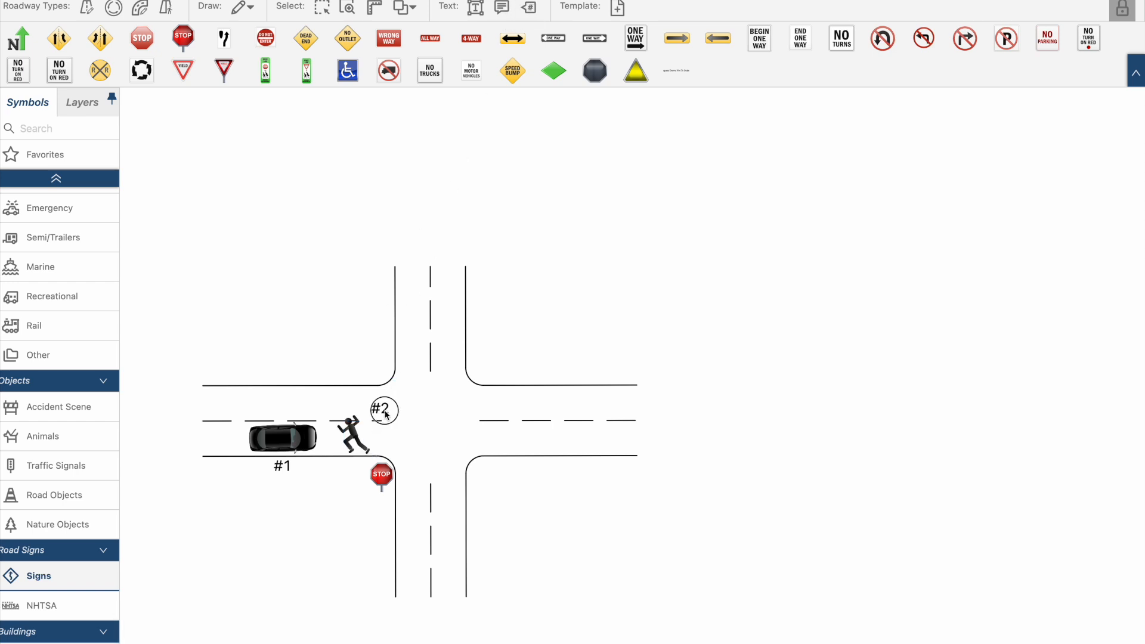
{"action": "left_click_drag", "start_coordinate": [386, 415], "coordinate": [357, 472]}
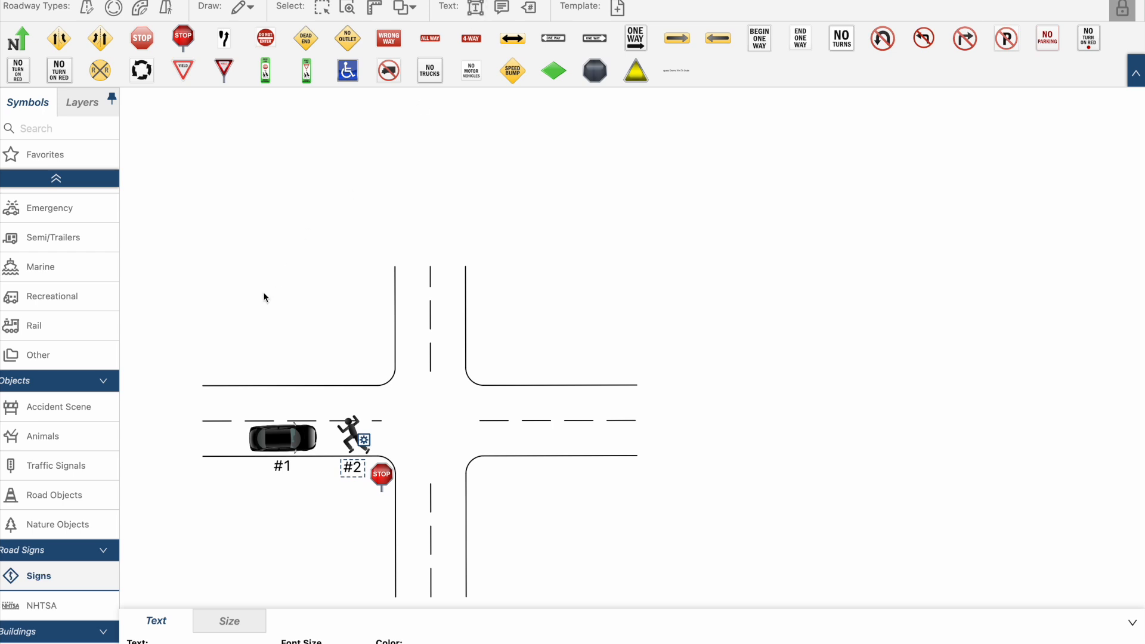
- Add a text label reading Street just above the western arm of the intersection
{"action": "left_click_drag", "start_coordinate": [209, 351], "coordinate": [372, 390]}
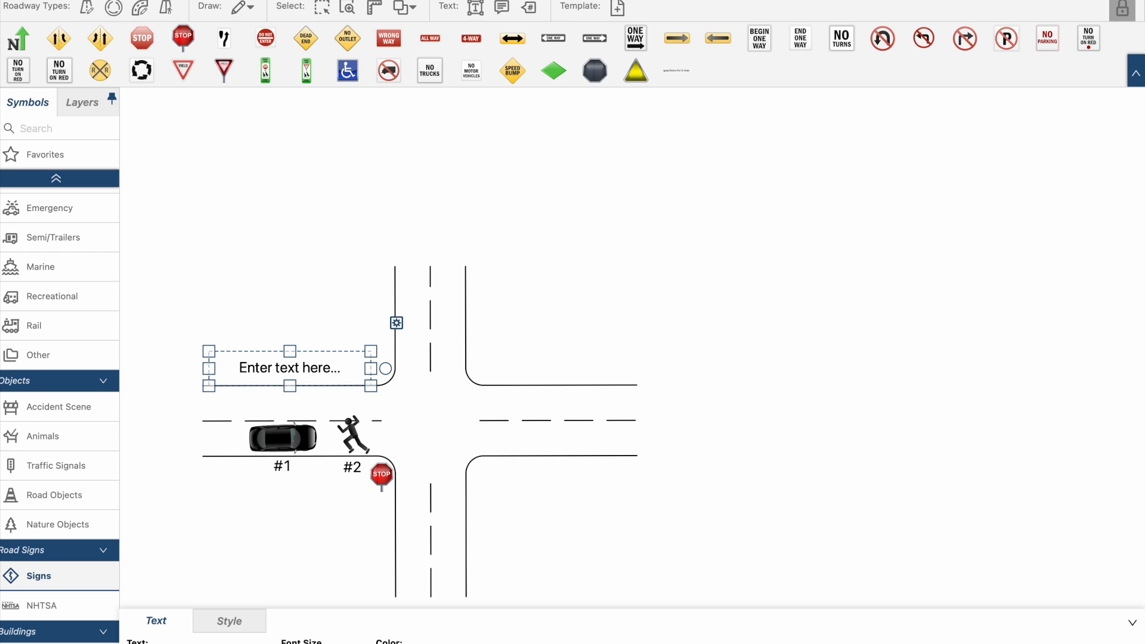
{"action": "type", "text": "Street"}
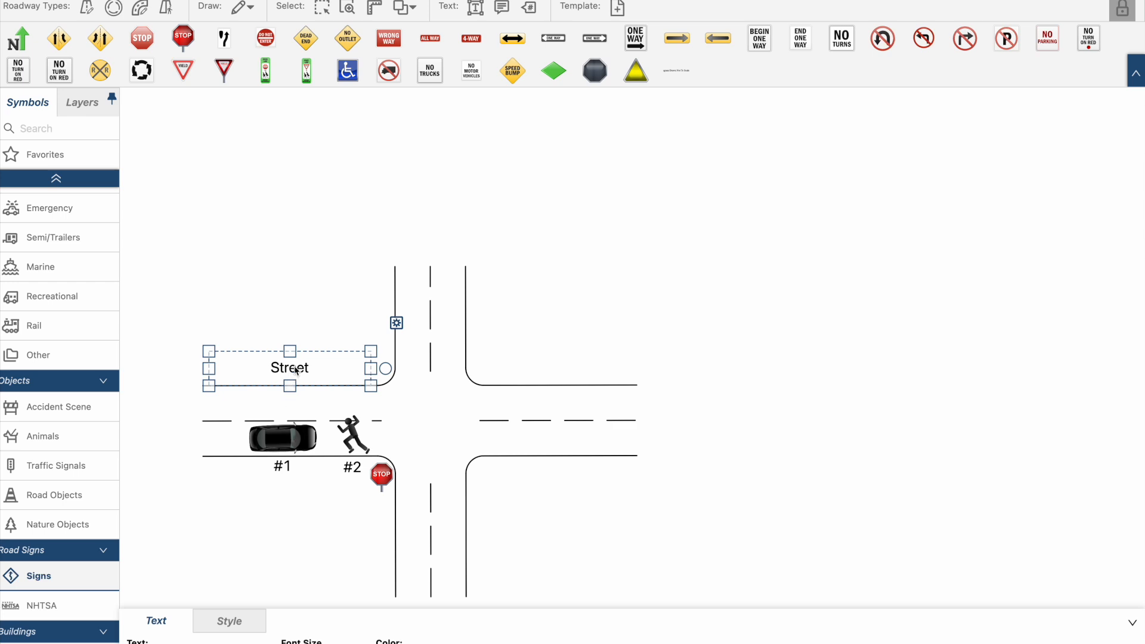
{"action": "left_click_drag", "start_coordinate": [294, 367], "coordinate": [297, 377]}
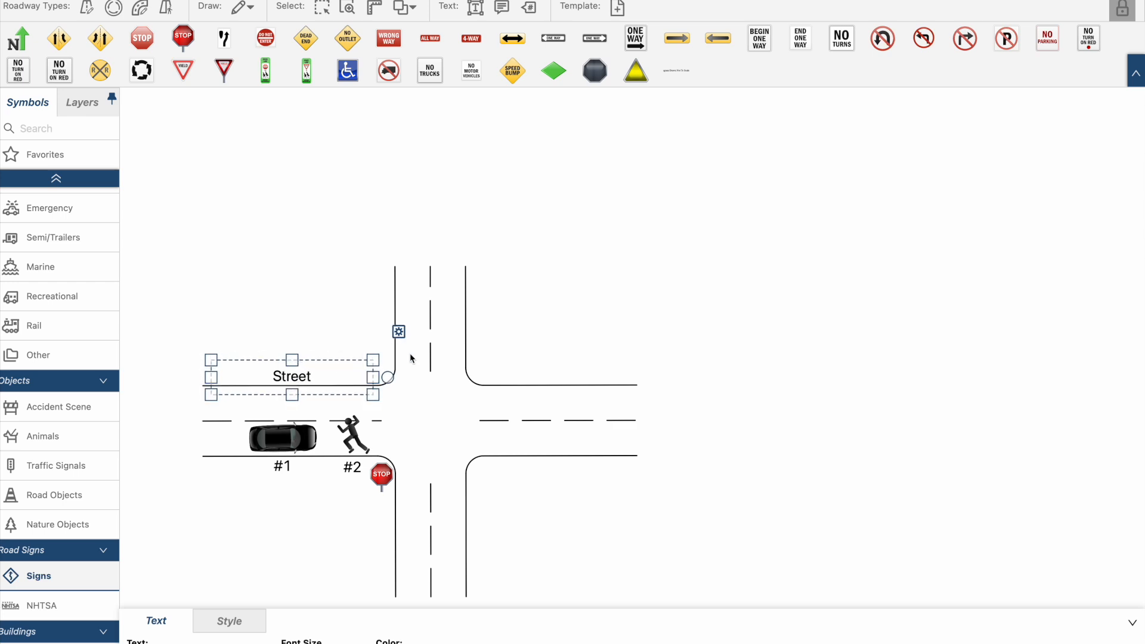
- Rotate the Street label to read vertically and place it along the west edge of the northern road
{"action": "left_click_drag", "start_coordinate": [386, 372], "coordinate": [292, 233]}
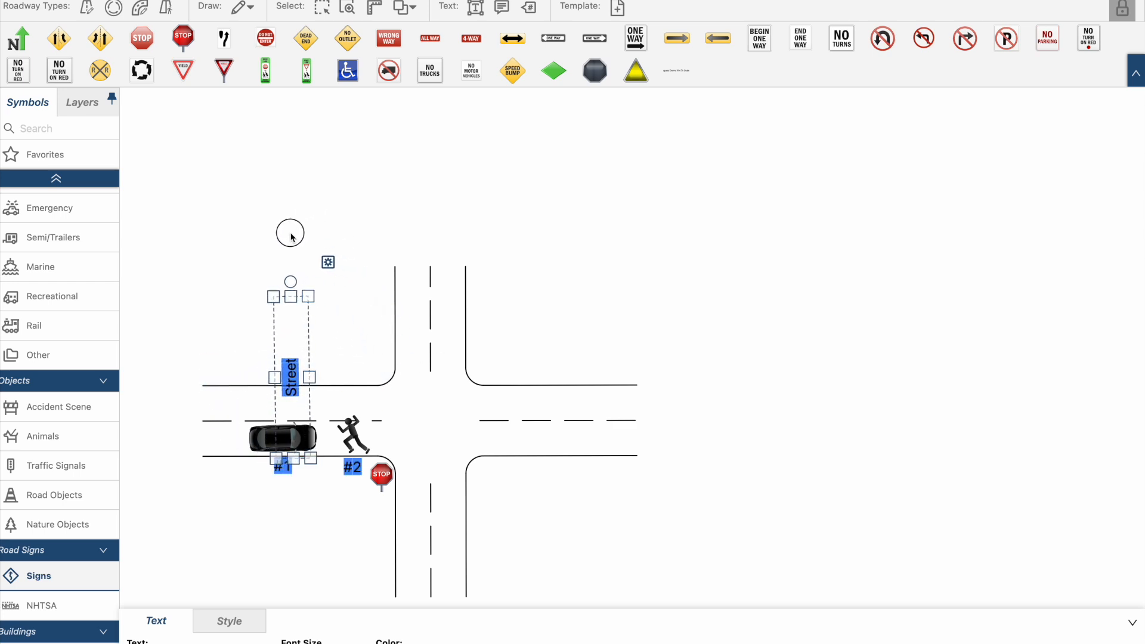
{"action": "left_click", "coordinate": [269, 226]}
{"action": "left_click_drag", "start_coordinate": [290, 373], "coordinate": [387, 325]}
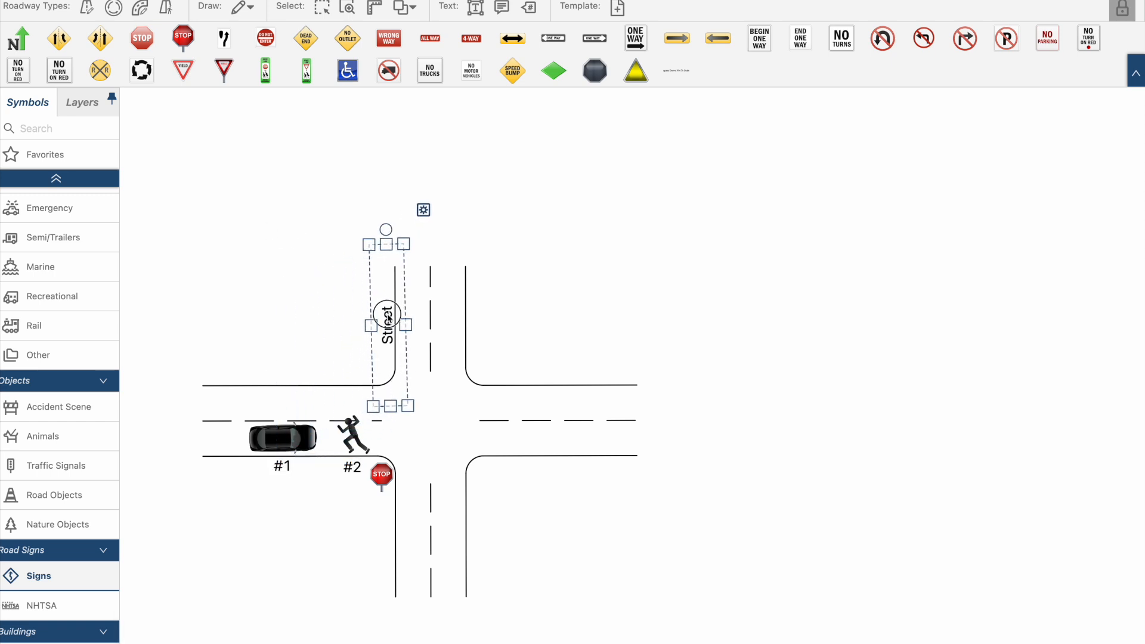
{"action": "left_click", "coordinate": [527, 302]}
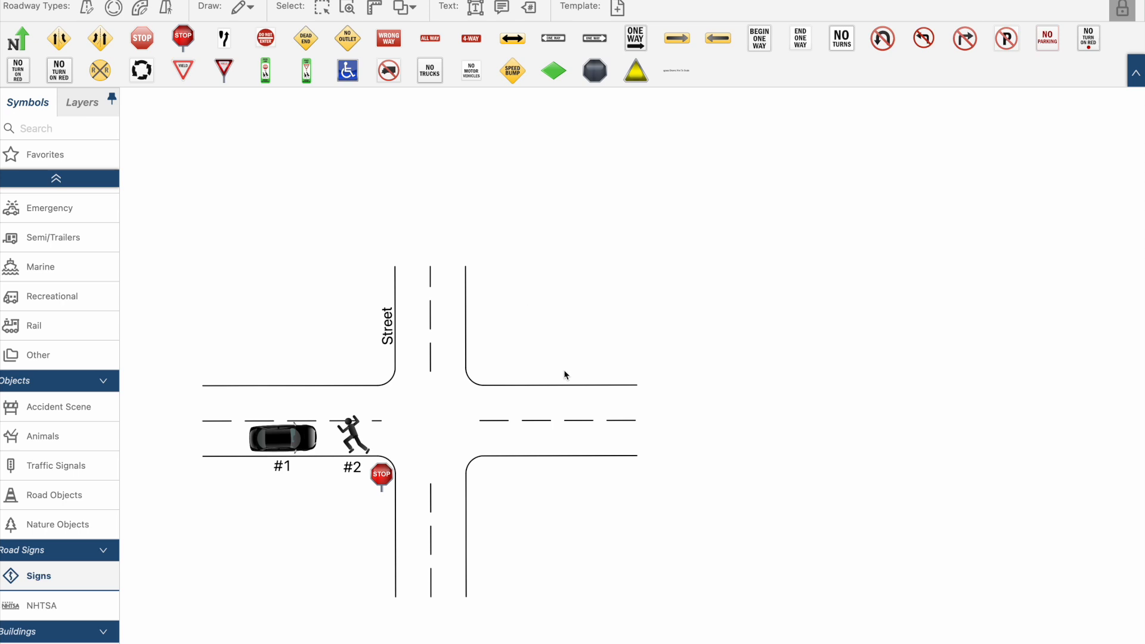
- Save the finished diagram back to the report and check it on the Diagram and Attachments page
{"action": "left_click", "coordinate": [563, 455]}
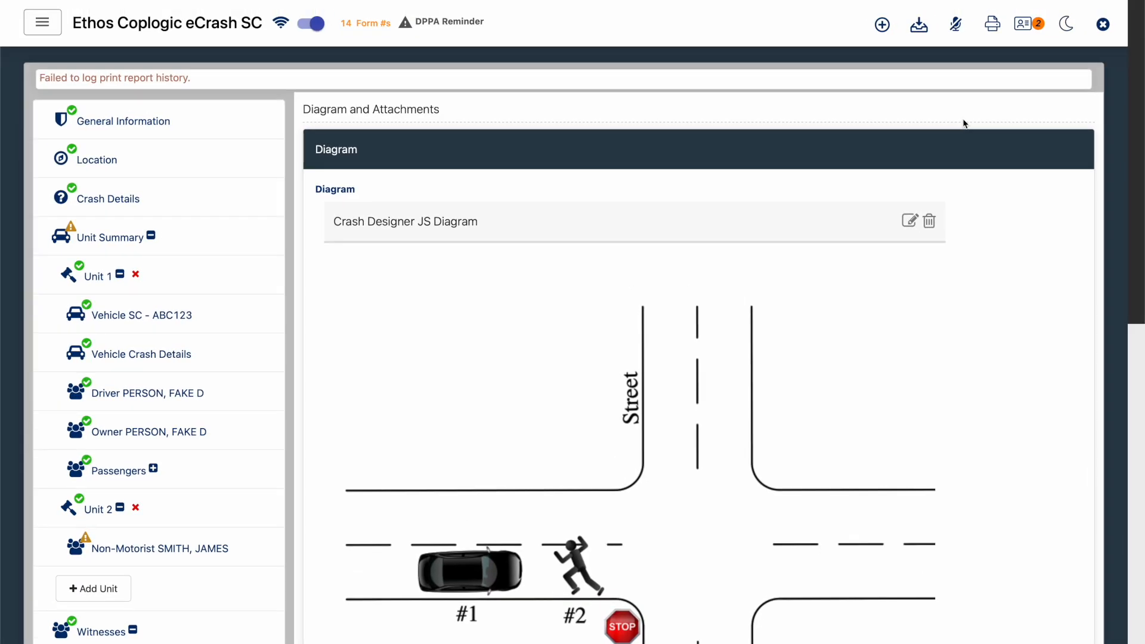
{"action": "scroll", "coordinate": [882, 256], "scroll_direction": "down", "scroll_amount": 3}
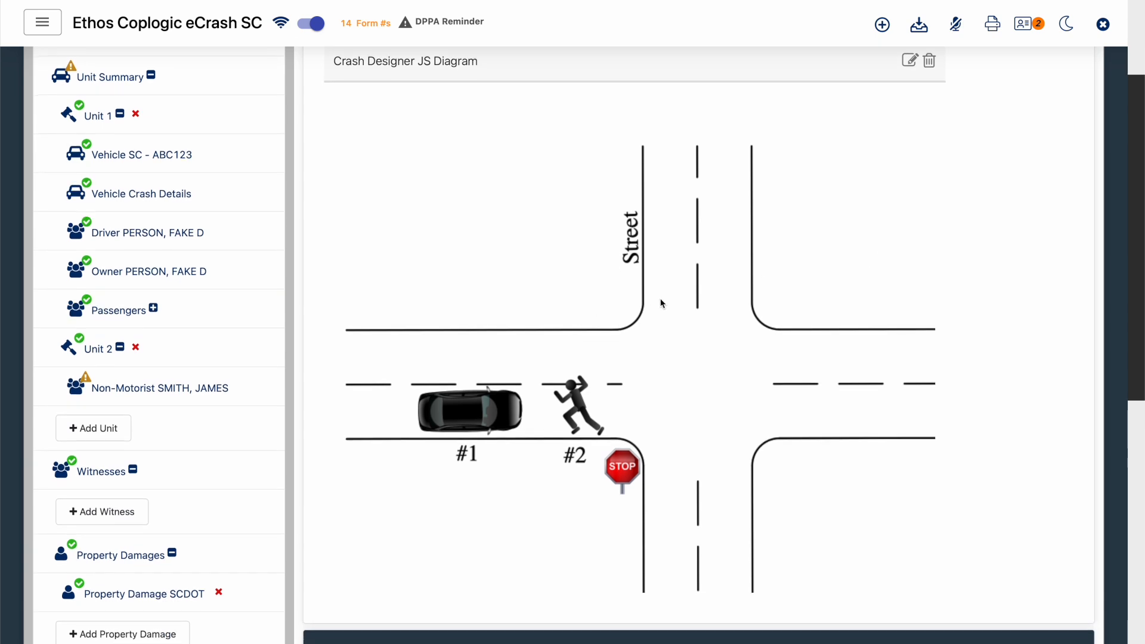
{"action": "scroll", "coordinate": [671, 298], "scroll_direction": "down", "scroll_amount": 1}
{"action": "scroll", "coordinate": [672, 298], "scroll_direction": "down", "scroll_amount": 4}
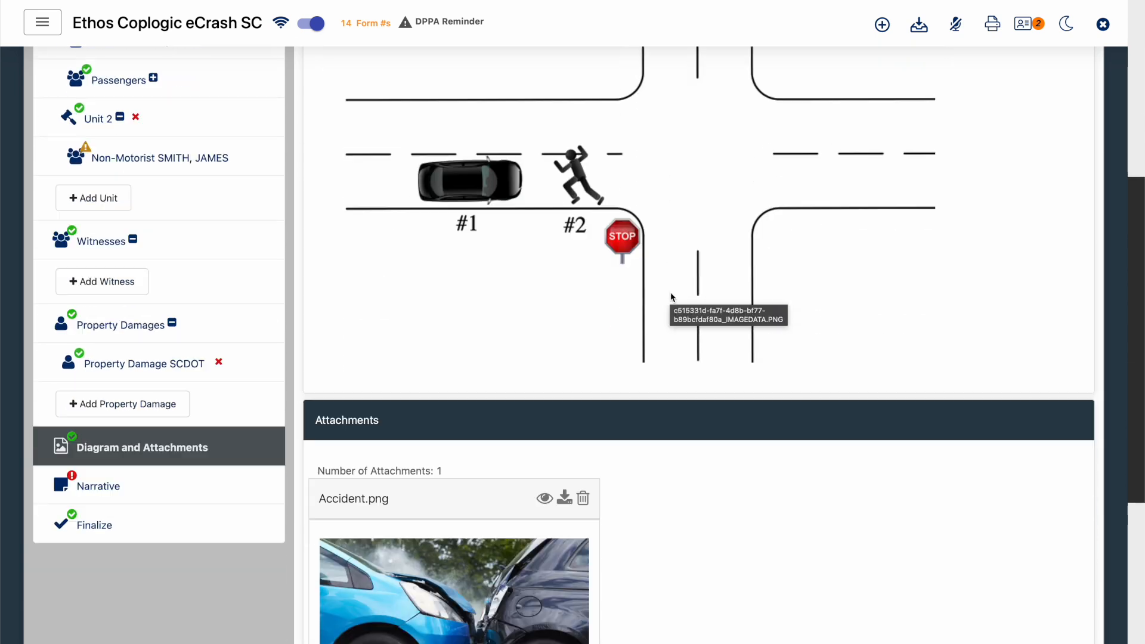
{"action": "scroll", "coordinate": [672, 298], "scroll_direction": "down", "scroll_amount": 2}
- Fill in the report's Narrative with the text DETAILS ABOUT THE ACCIDENT
{"action": "left_click", "coordinate": [213, 386]}
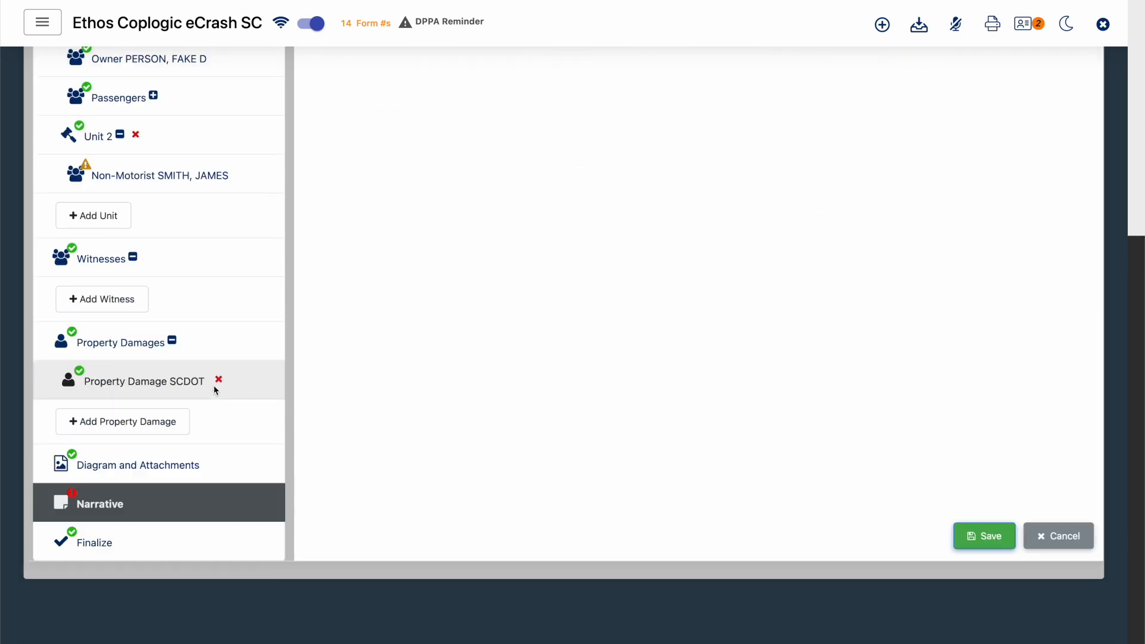
{"action": "left_click", "coordinate": [487, 190]}
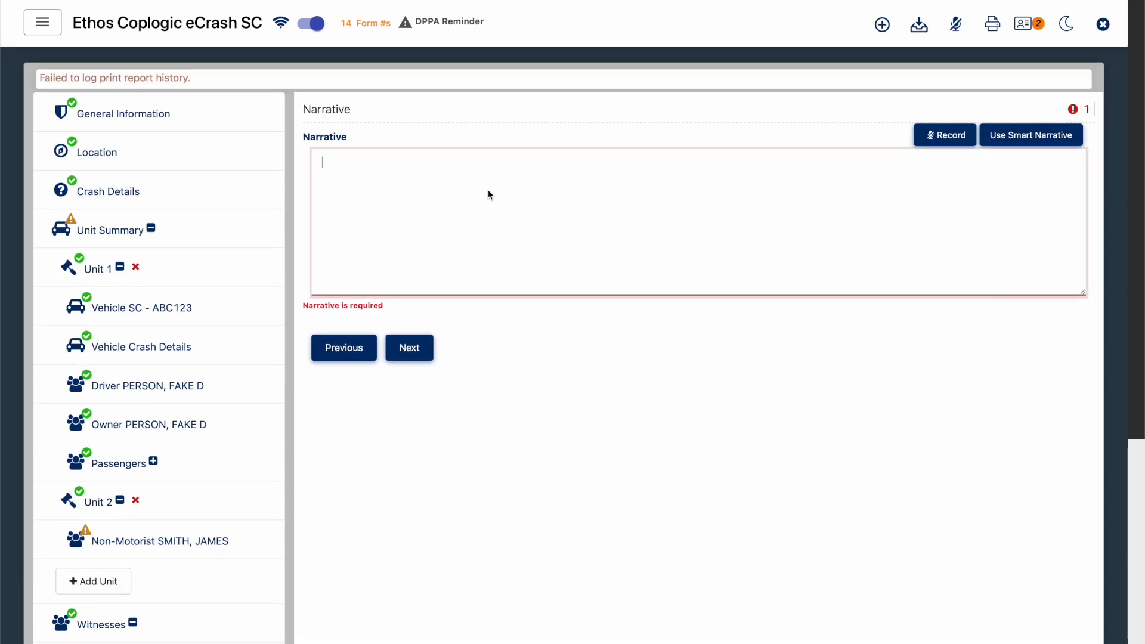
{"action": "type", "text": "DETRAILS"}
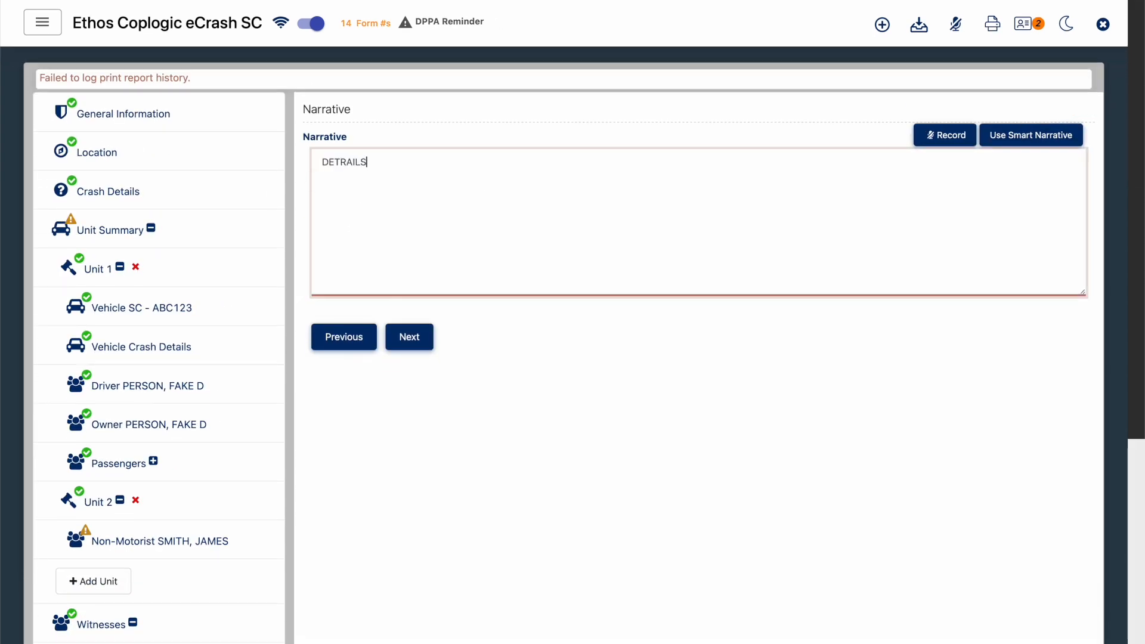
{"action": "key", "text": "BackSpace"}
{"action": "key", "text": "BackSpace"}
{"action": "key", "text": "BackSpace"}
{"action": "key", "text": "BackSpace"}
{"action": "key", "text": "BackSpace"}
{"action": "type", "text": "AILS ABOUT "}
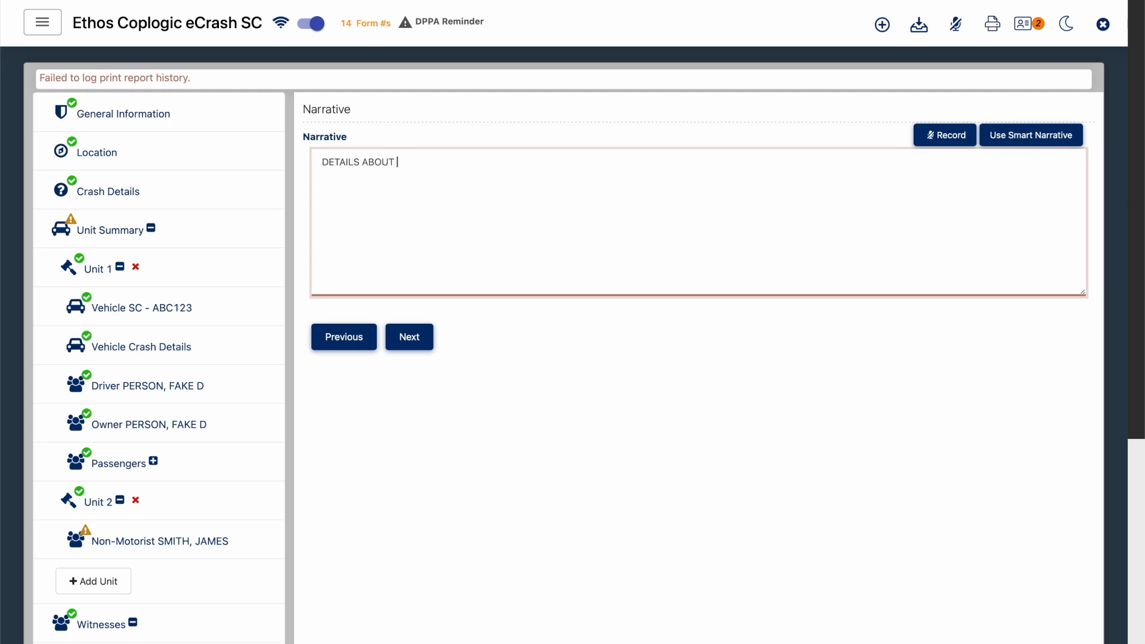
{"action": "type", "text": "THE ACCIDENT"}
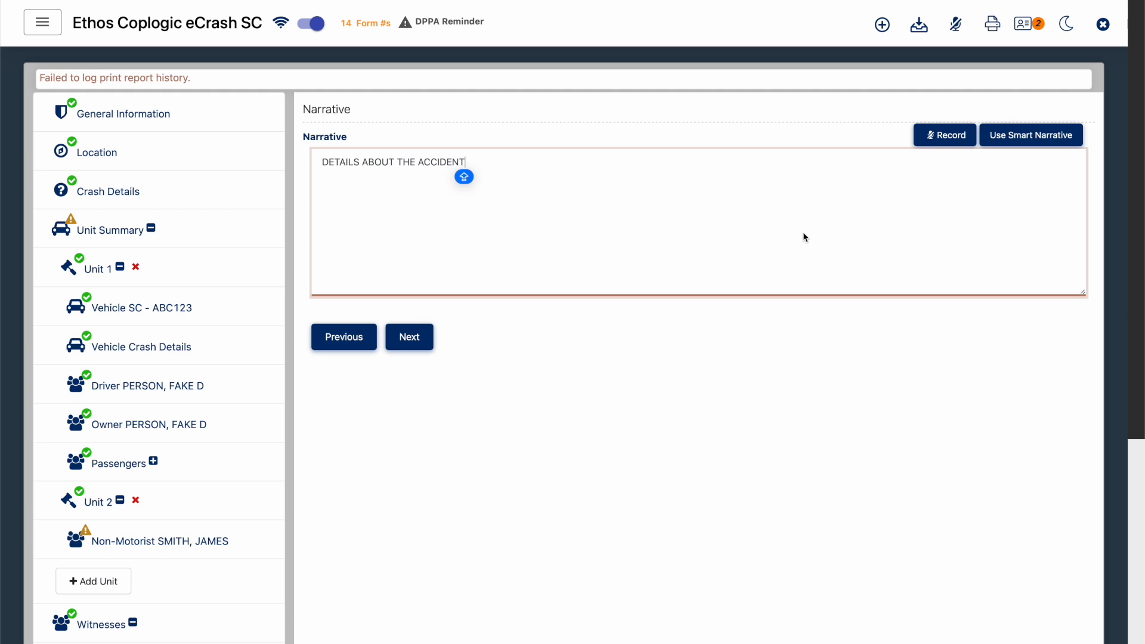
{"action": "left_click", "coordinate": [561, 368]}
- Open the Finalize section and review the listed warnings and reporting officer information
{"action": "scroll", "coordinate": [561, 370], "scroll_direction": "down", "scroll_amount": 6}
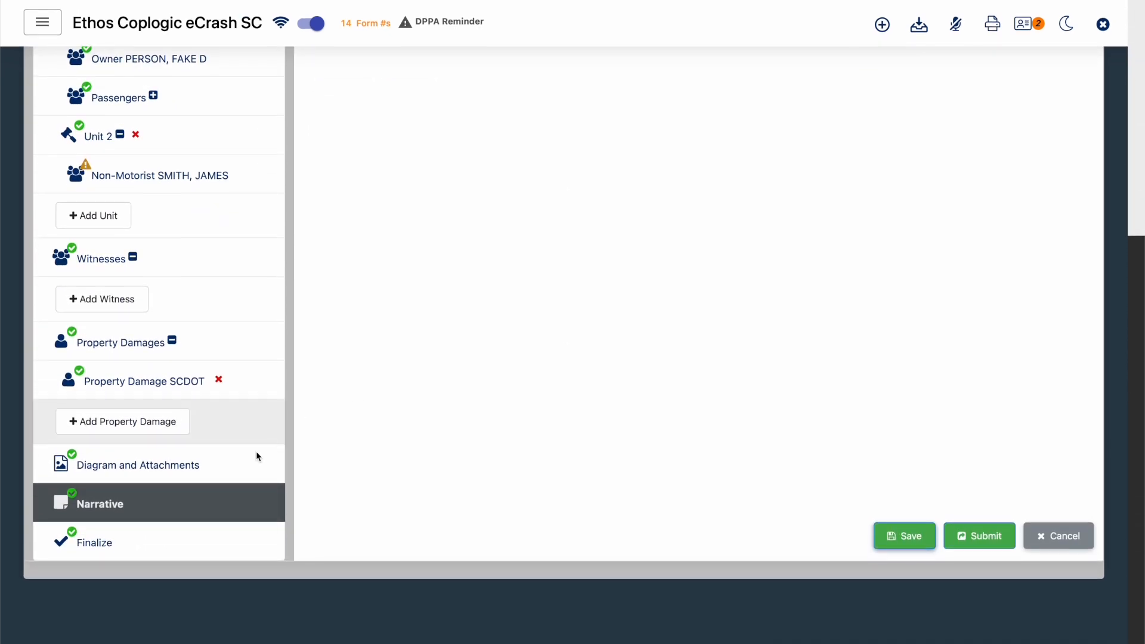
{"action": "left_click", "coordinate": [163, 540]}
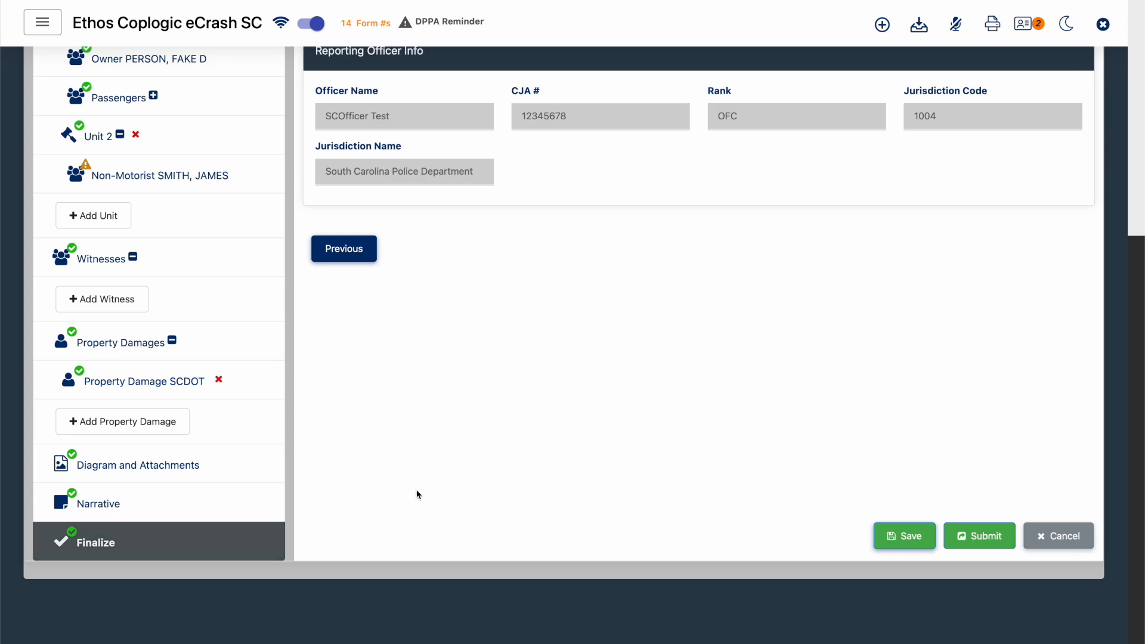
{"action": "scroll", "coordinate": [417, 494], "scroll_direction": "down", "scroll_amount": 1}
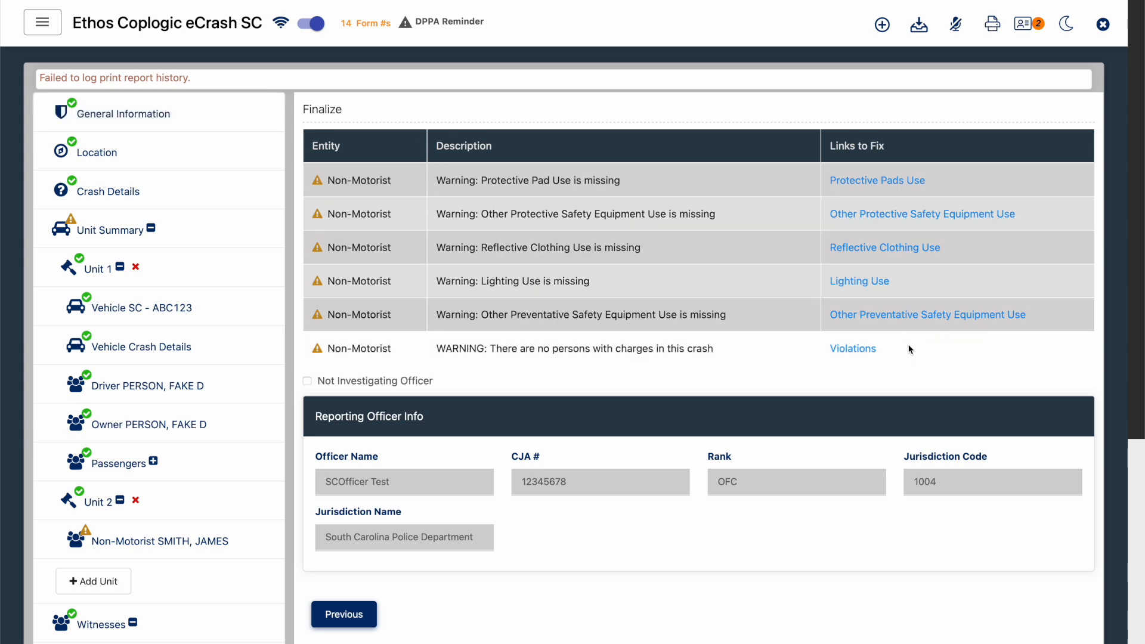
- Set the non-motorist's reflective clothing, lighting, protective pads, other protective and other preventative safety equipment use all to N - NO
{"action": "left_click", "coordinate": [877, 248]}
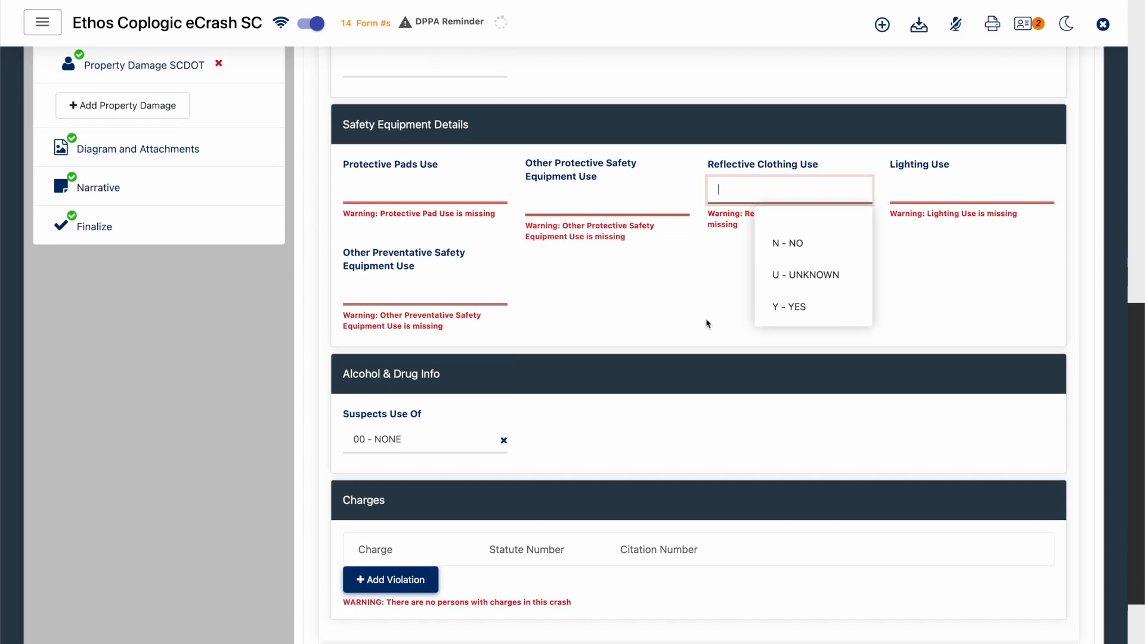
{"action": "left_click", "coordinate": [788, 239]}
{"action": "left_click", "coordinate": [938, 185]}
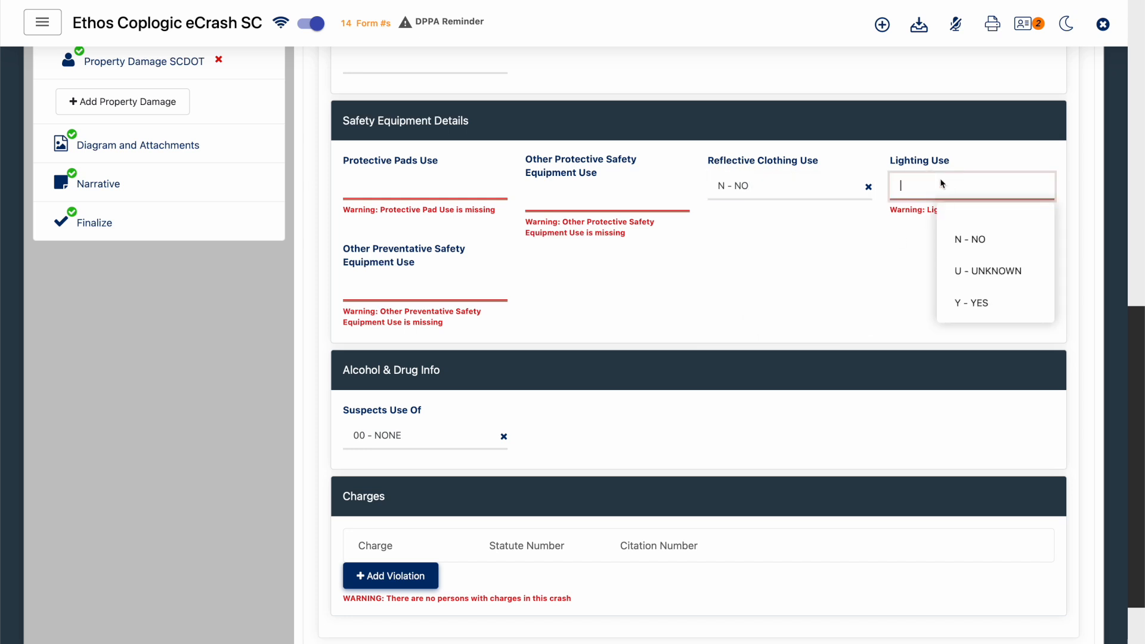
{"action": "left_click", "coordinate": [976, 232]}
{"action": "left_click", "coordinate": [605, 191]}
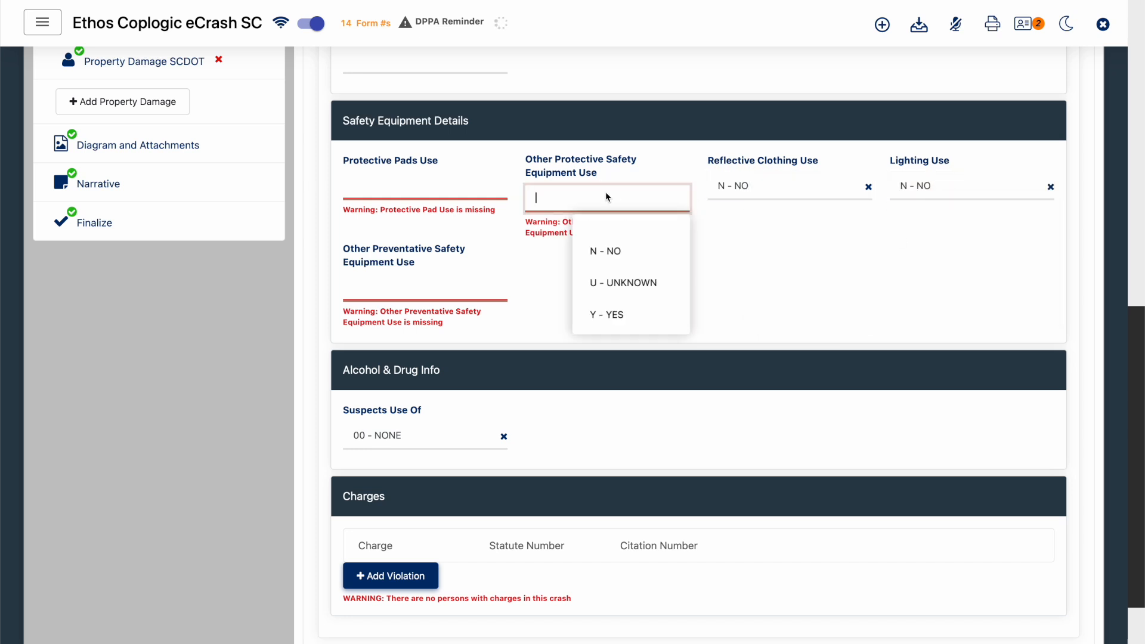
{"action": "left_click", "coordinate": [620, 252]}
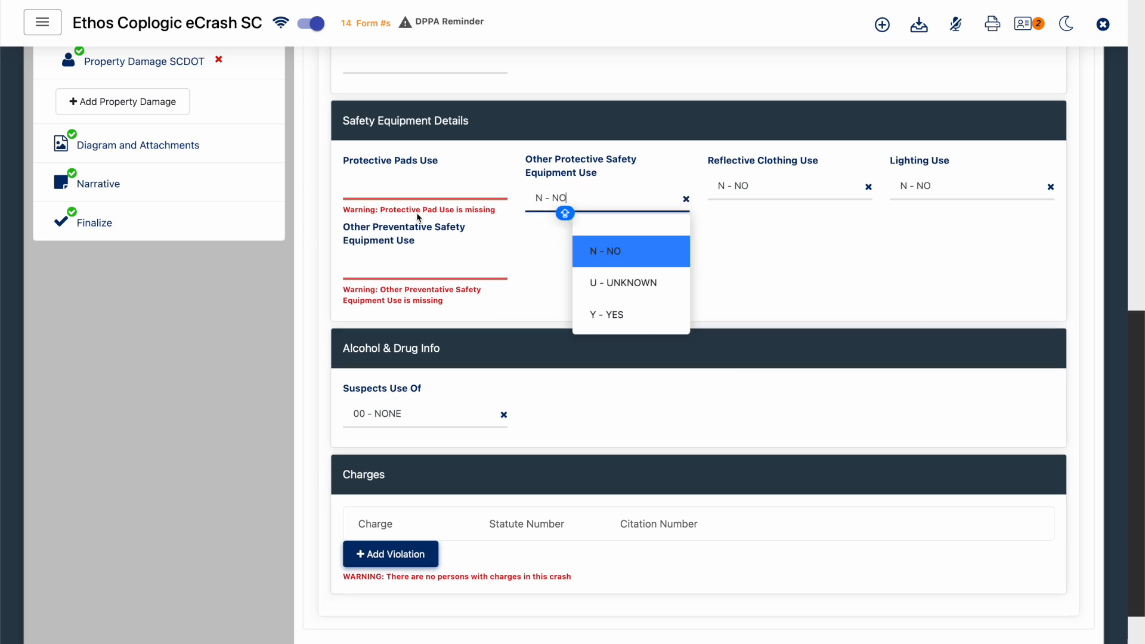
{"action": "left_click", "coordinate": [441, 192]}
{"action": "left_click", "coordinate": [426, 238]}
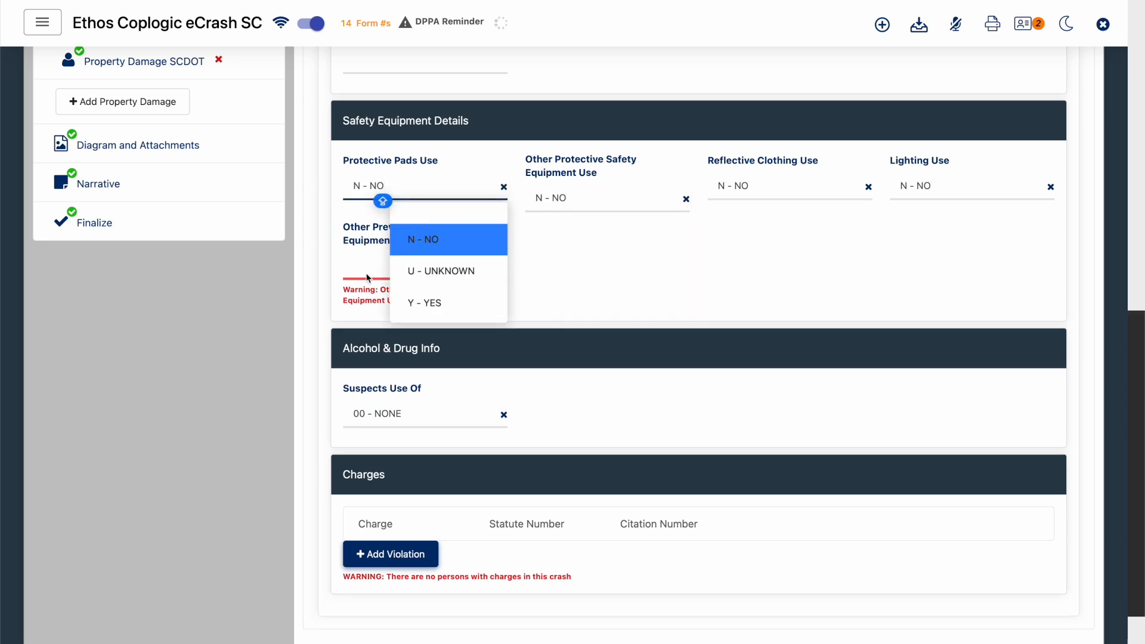
{"action": "left_click", "coordinate": [368, 278]}
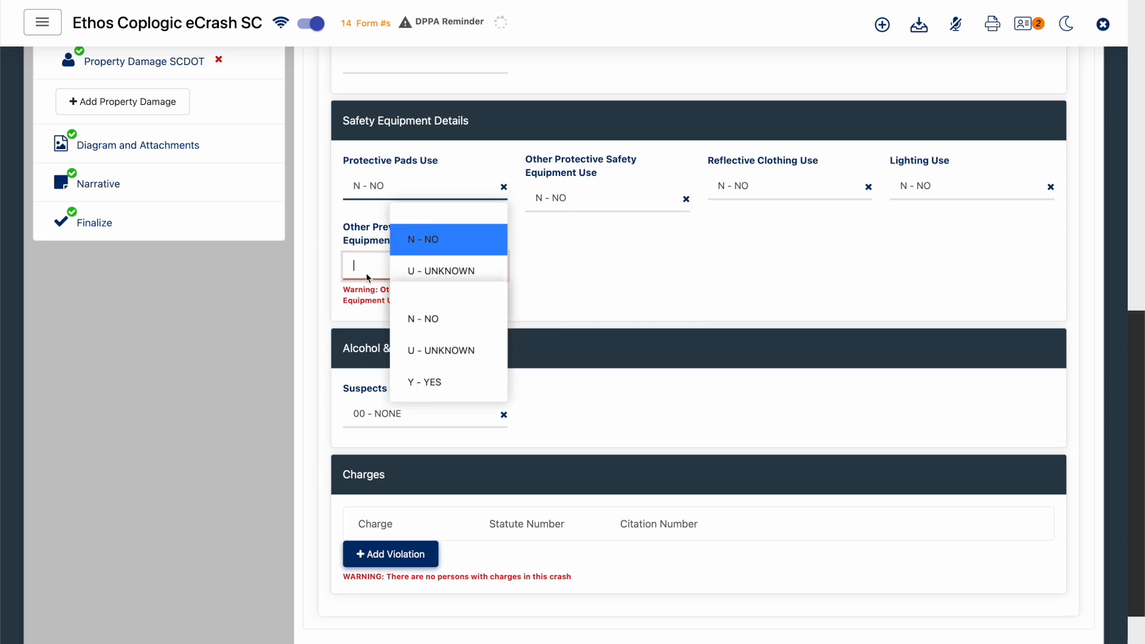
{"action": "left_click", "coordinate": [445, 318]}
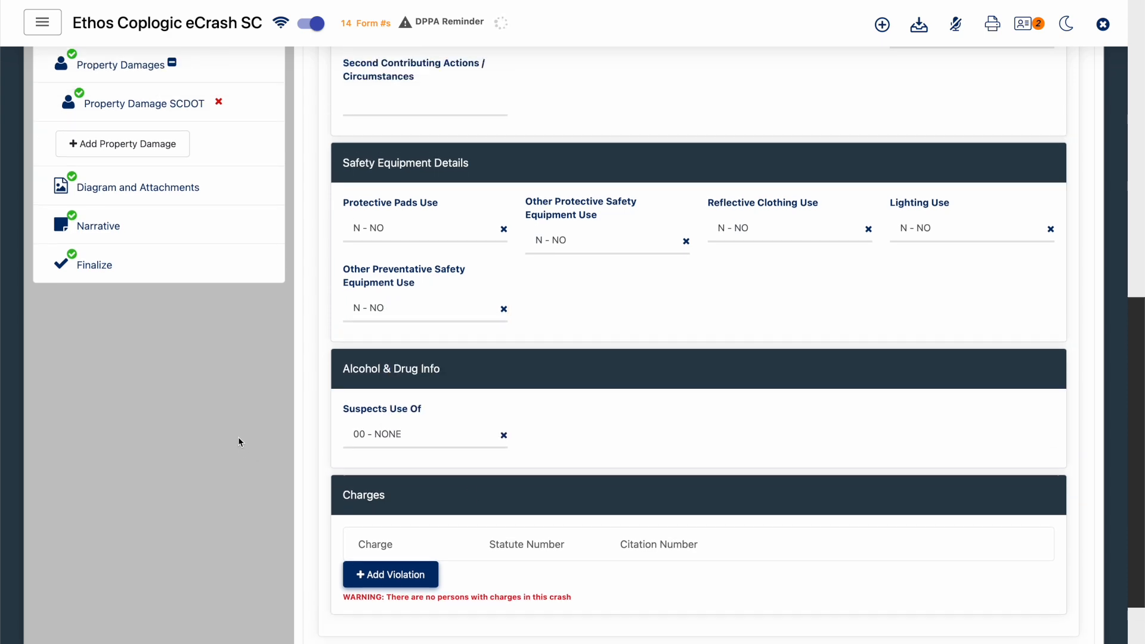
- Return to the Finalize section and check which warnings remain for the report
{"action": "left_click", "coordinate": [170, 477]}
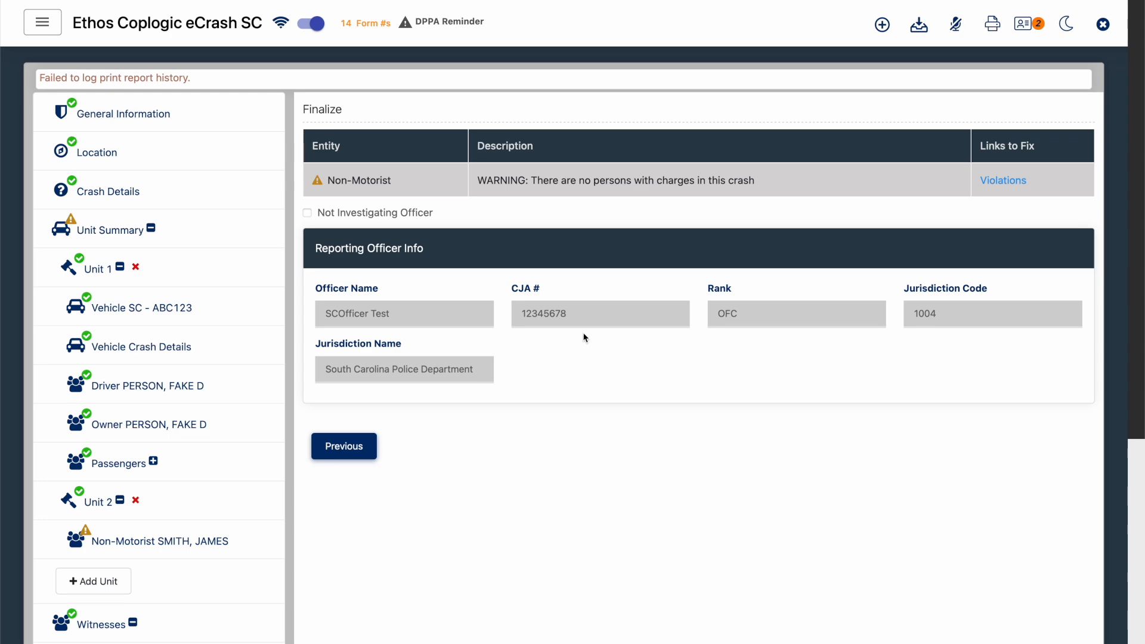
{"action": "scroll", "coordinate": [584, 338], "scroll_direction": "down", "scroll_amount": 6}
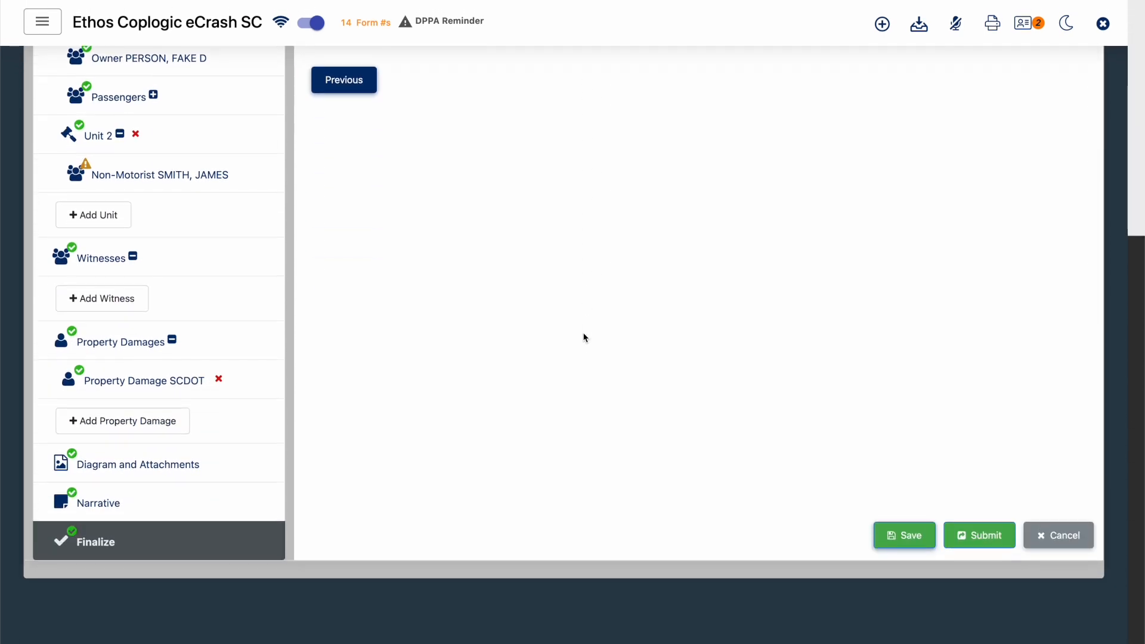
{"action": "scroll", "coordinate": [584, 338], "scroll_direction": "up", "scroll_amount": 6}
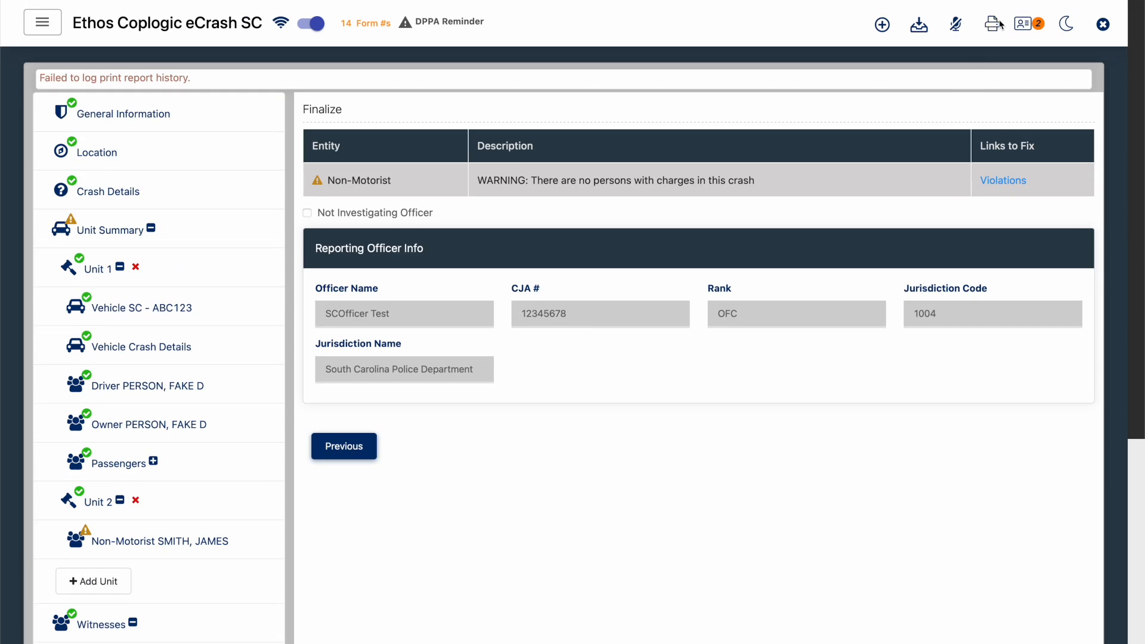
- Open the crash report's print preview, enlarge it to 190% and examine the collision details on page 1
{"action": "left_click", "coordinate": [998, 24]}
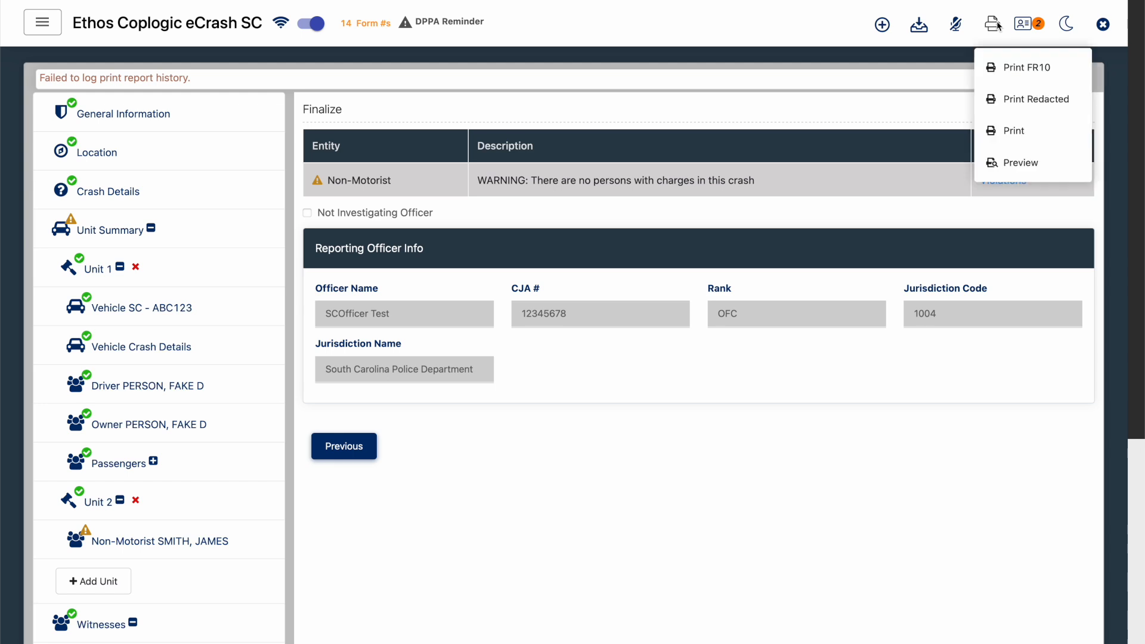
{"action": "left_click", "coordinate": [1013, 162]}
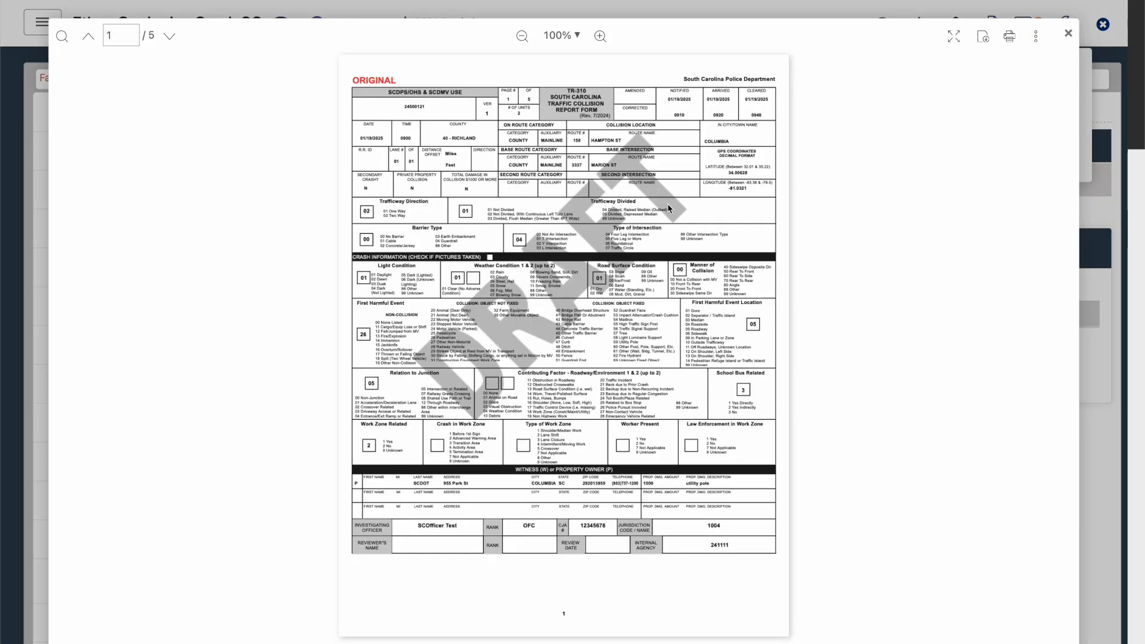
{"action": "left_click", "coordinate": [601, 37]}
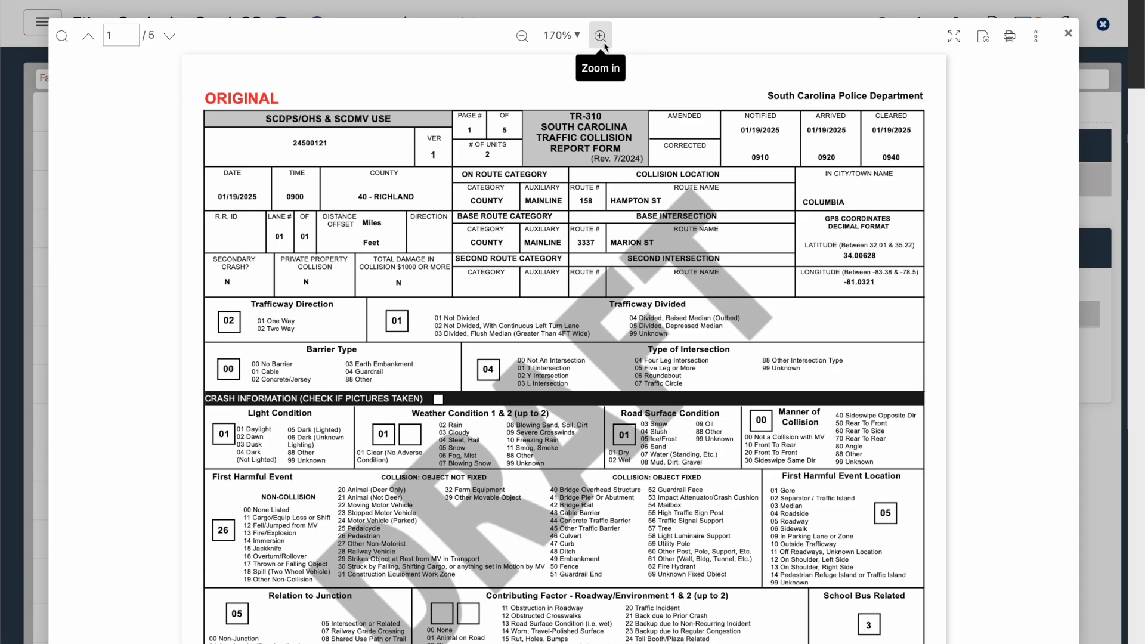
{"action": "left_click", "coordinate": [601, 37]}
{"action": "scroll", "coordinate": [617, 210], "scroll_direction": "down", "scroll_amount": 3}
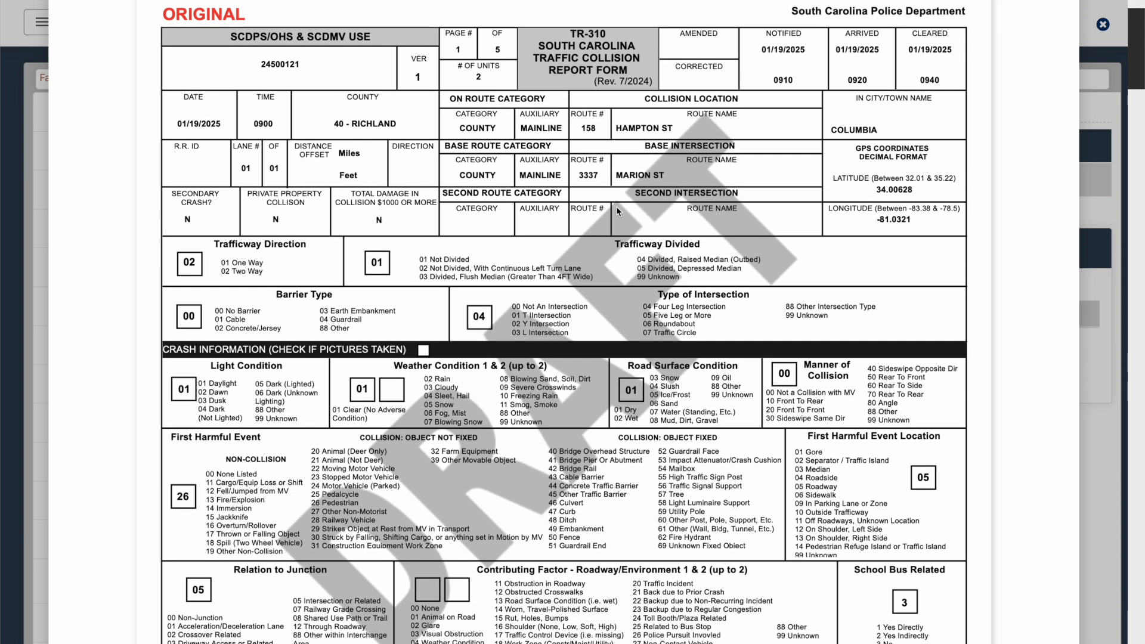
{"action": "scroll", "coordinate": [616, 207], "scroll_direction": "down", "scroll_amount": 1}
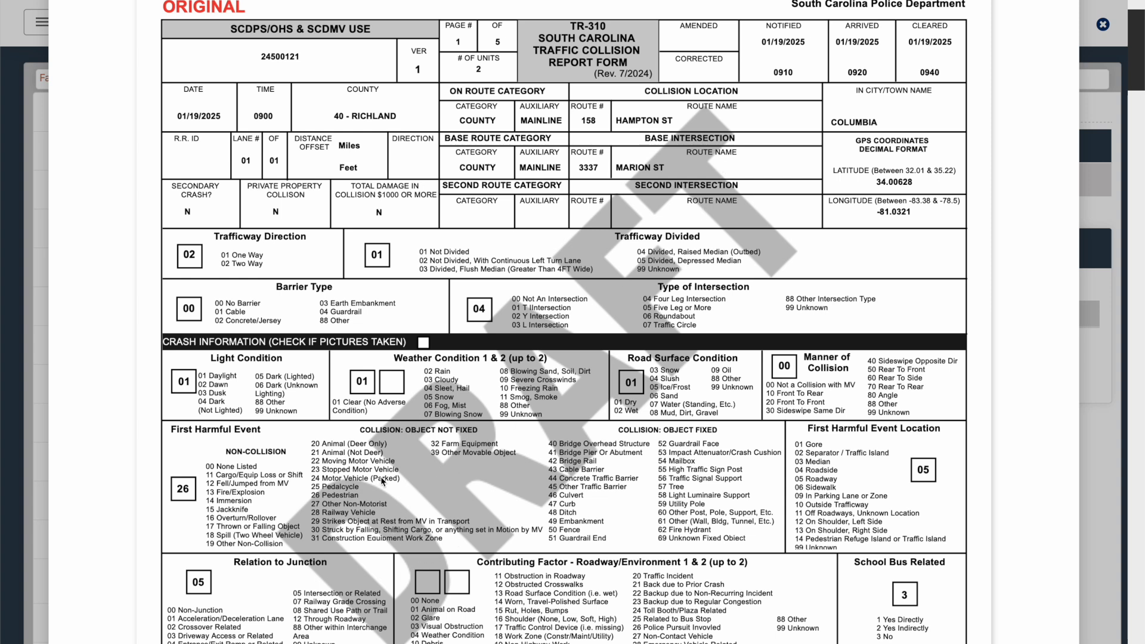
{"action": "scroll", "coordinate": [382, 481], "scroll_direction": "up", "scroll_amount": 2}
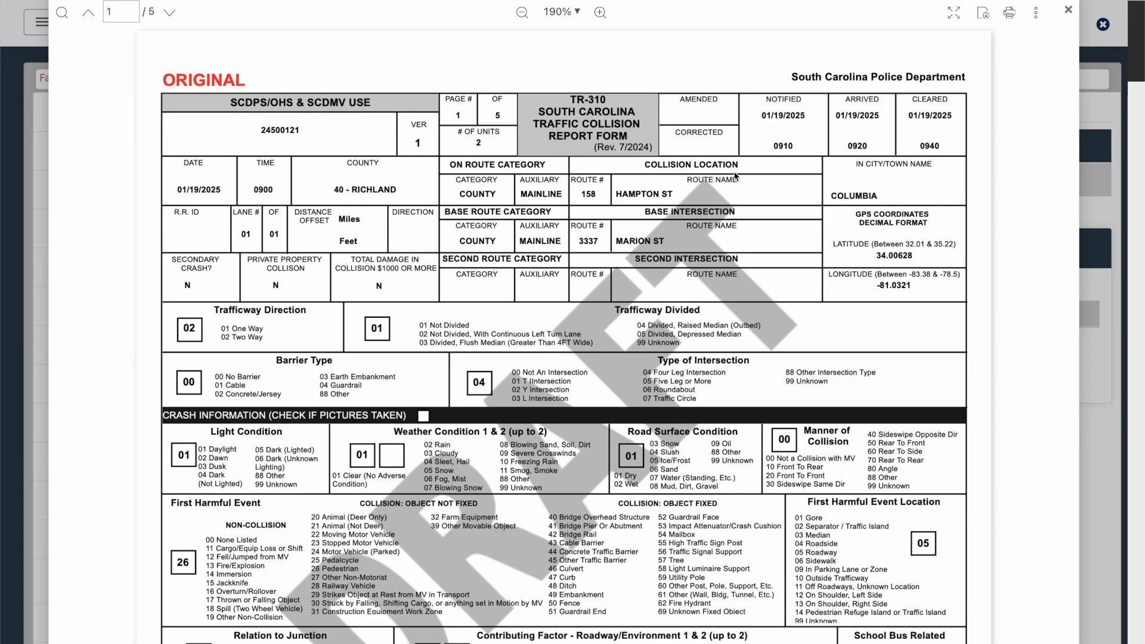
- Read through the preview's witness, driver, non-motorist and unit pages, and close the preview
{"action": "scroll", "coordinate": [735, 175], "scroll_direction": "down", "scroll_amount": 7}
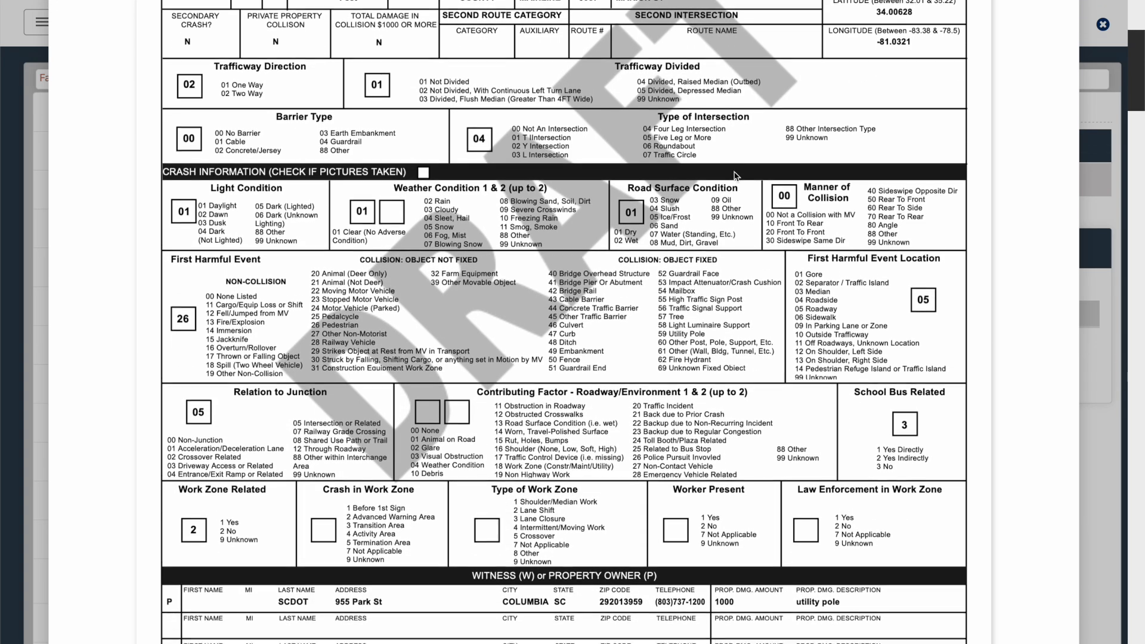
{"action": "scroll", "coordinate": [735, 176], "scroll_direction": "down", "scroll_amount": 12}
{"action": "scroll", "coordinate": [733, 172], "scroll_direction": "down", "scroll_amount": 17}
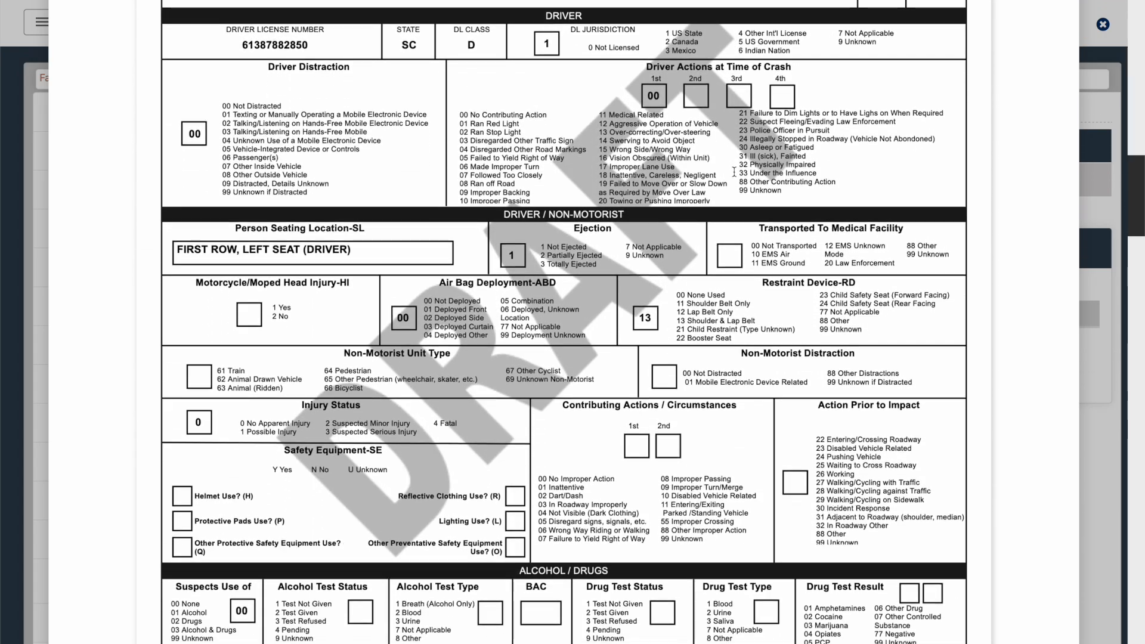
{"action": "scroll", "coordinate": [734, 172], "scroll_direction": "down", "scroll_amount": 20}
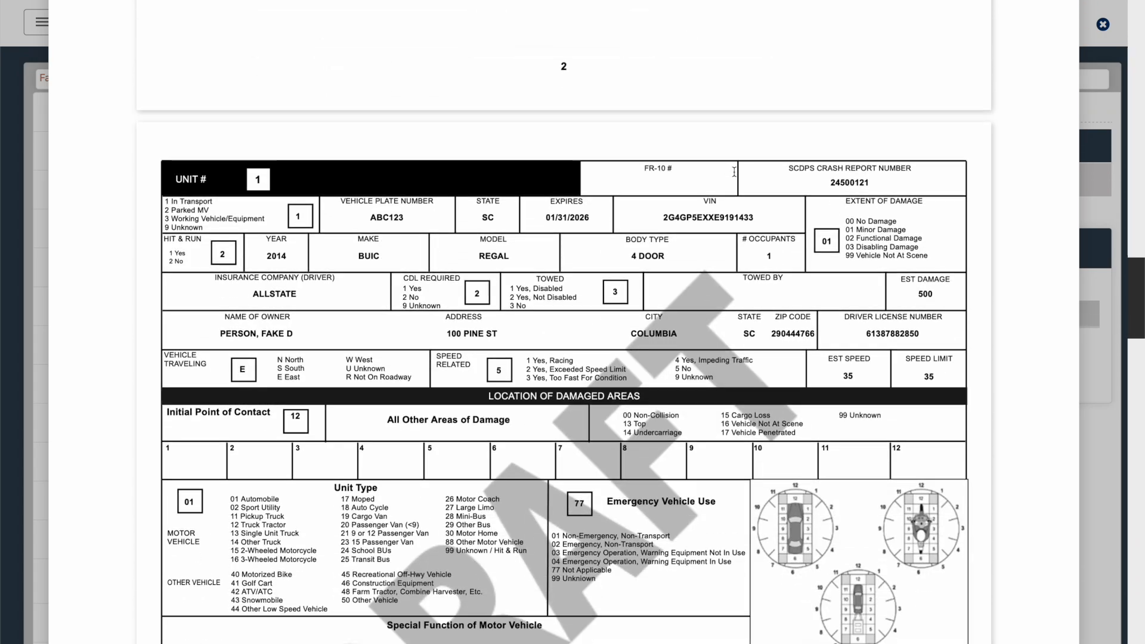
{"action": "scroll", "coordinate": [734, 172], "scroll_direction": "down", "scroll_amount": 12}
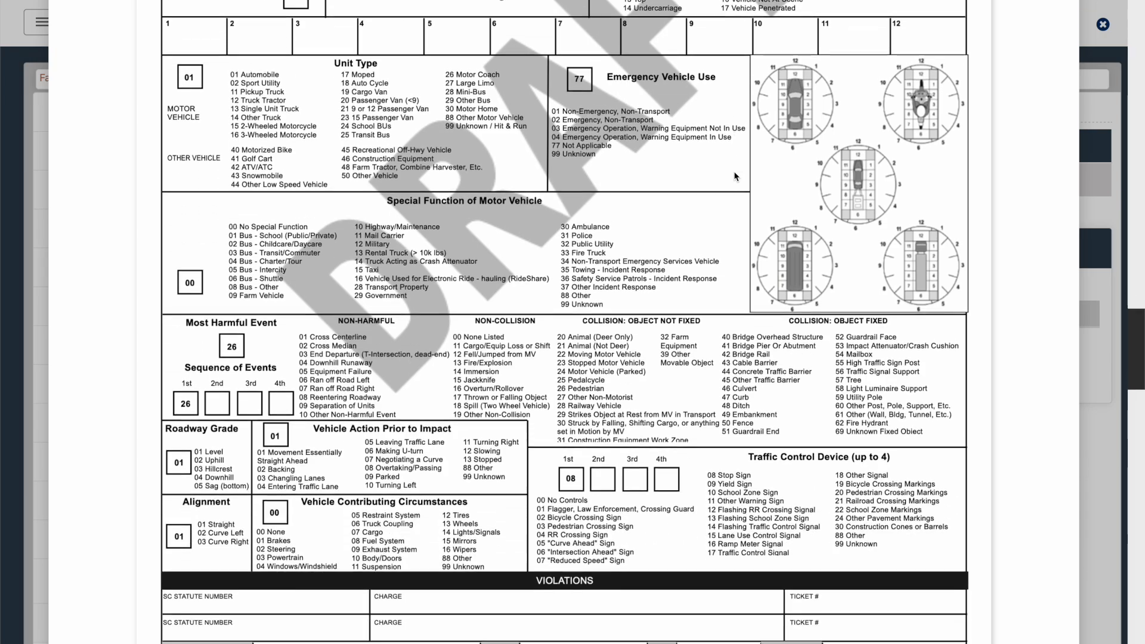
{"action": "scroll", "coordinate": [734, 176], "scroll_direction": "down", "scroll_amount": 20}
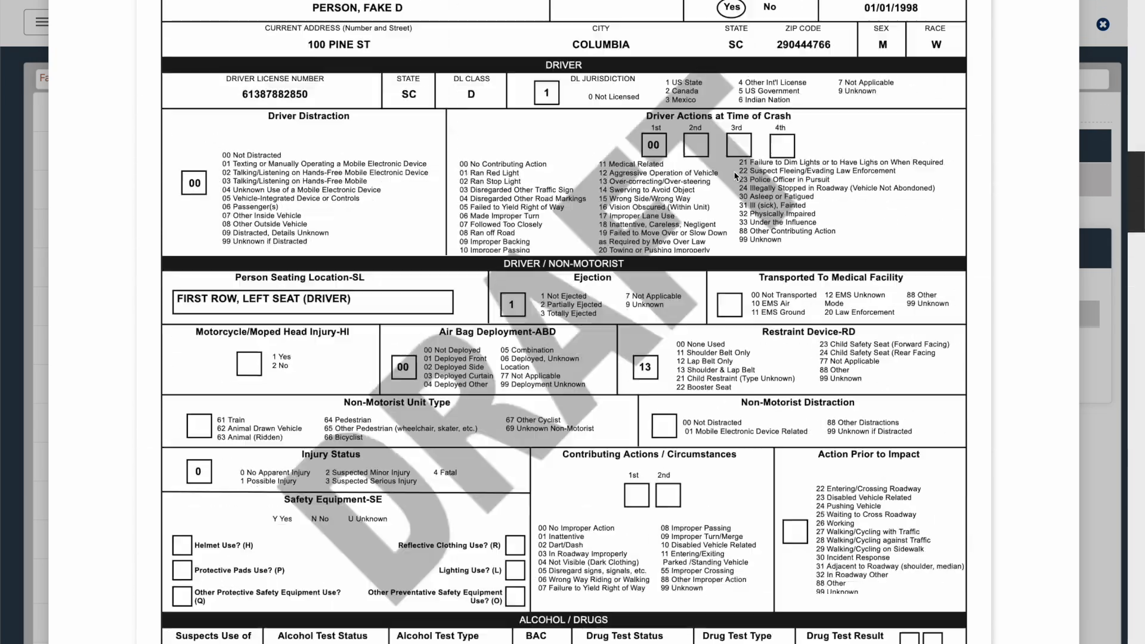
{"action": "scroll", "coordinate": [734, 176], "scroll_direction": "up", "scroll_amount": 20}
{"action": "left_click", "coordinate": [1067, 31]}
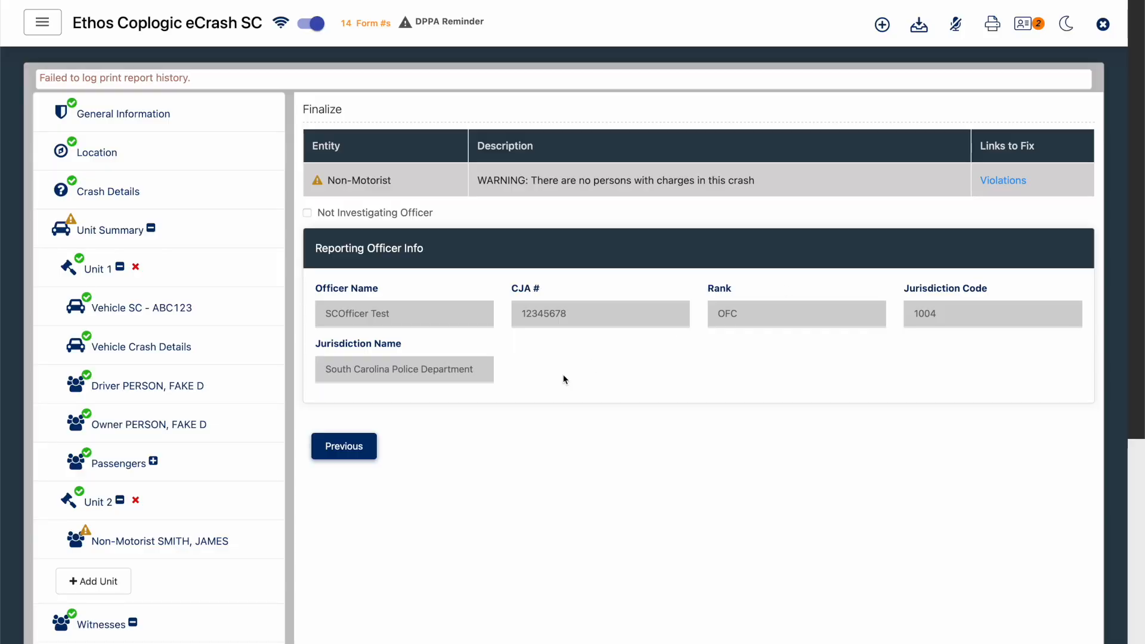
- Submit the completed crash report from the Finalize section
{"action": "scroll", "coordinate": [563, 379], "scroll_direction": "down", "scroll_amount": 5}
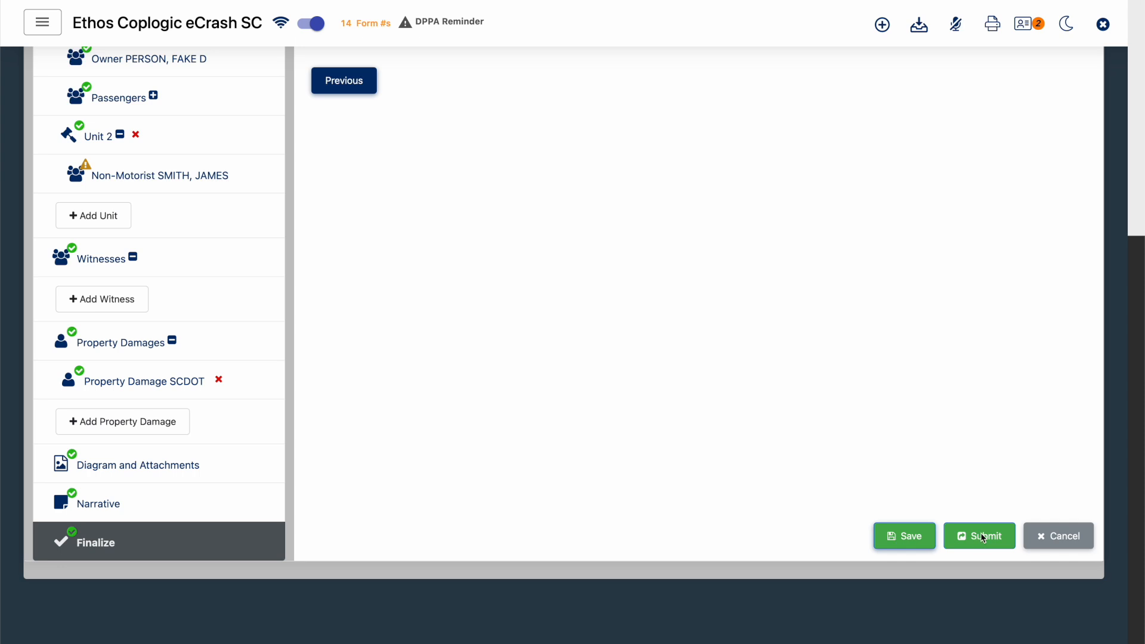
{"action": "left_click", "coordinate": [985, 535]}
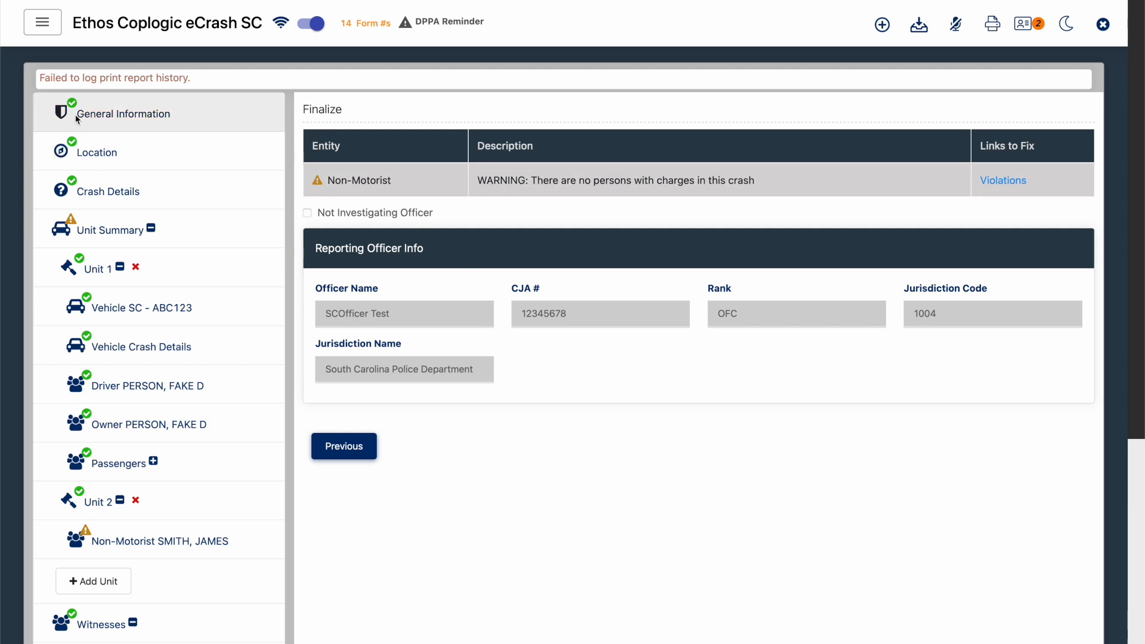
{"action": "scroll", "coordinate": [547, 344], "scroll_direction": "down", "scroll_amount": 6}
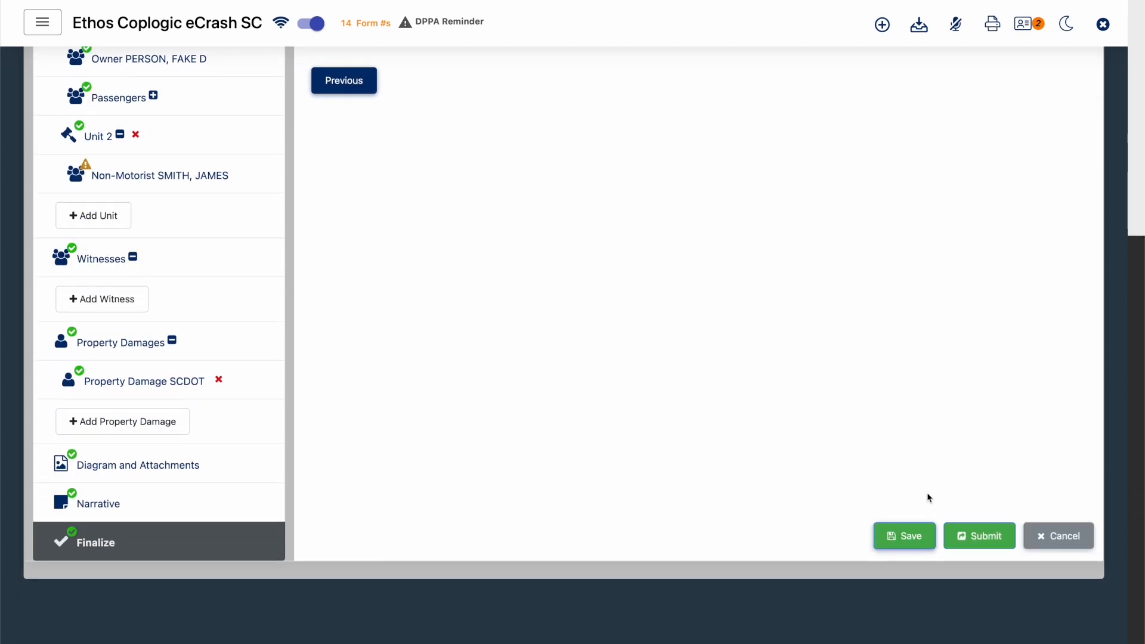
{"action": "left_click", "coordinate": [985, 538]}
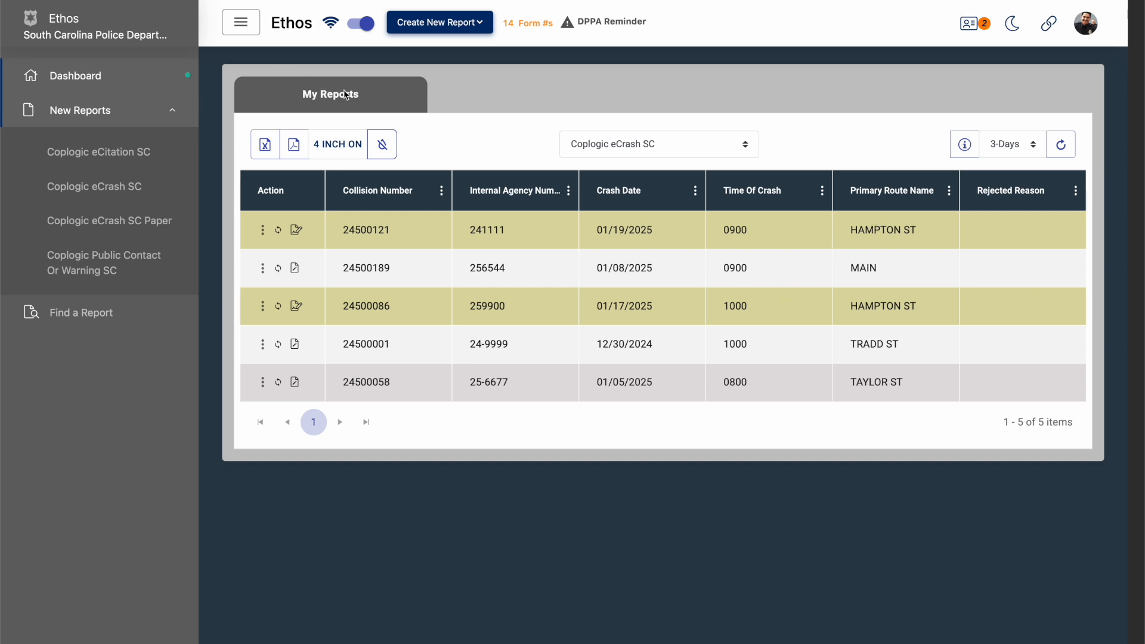
- Start a new Coplogic eCitation SC report and look through its Person, Vehicle, Owner, Violation and Court sections before returning to General Info
{"action": "mouse_move", "coordinate": [299, 235]}
{"action": "left_click", "coordinate": [99, 152]}
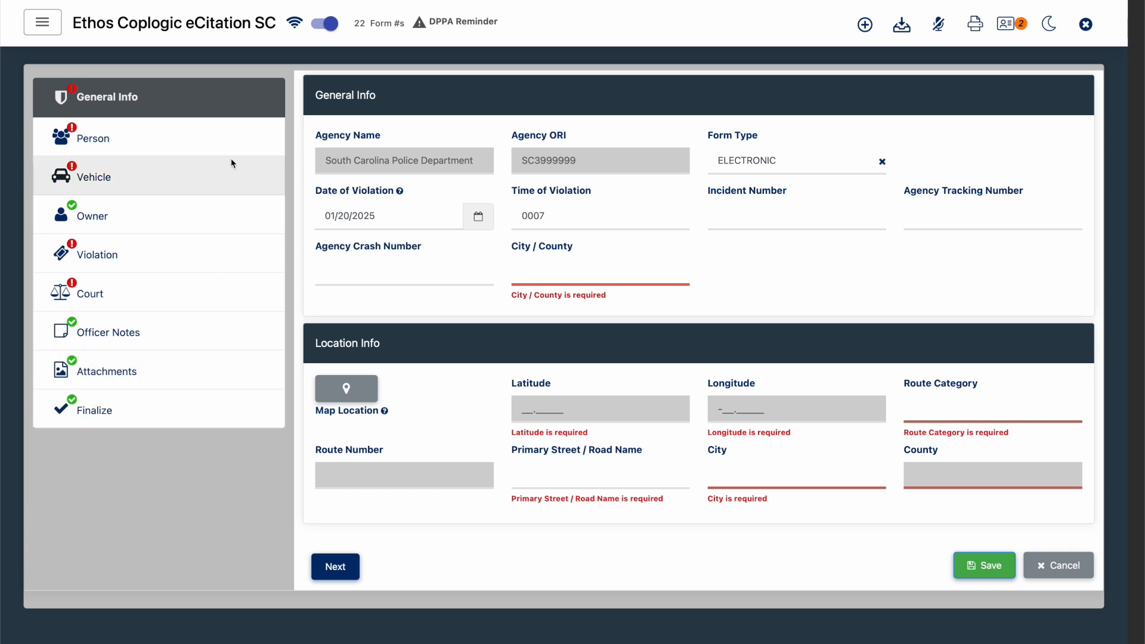
{"action": "left_click", "coordinate": [244, 150]}
{"action": "left_click", "coordinate": [224, 187]}
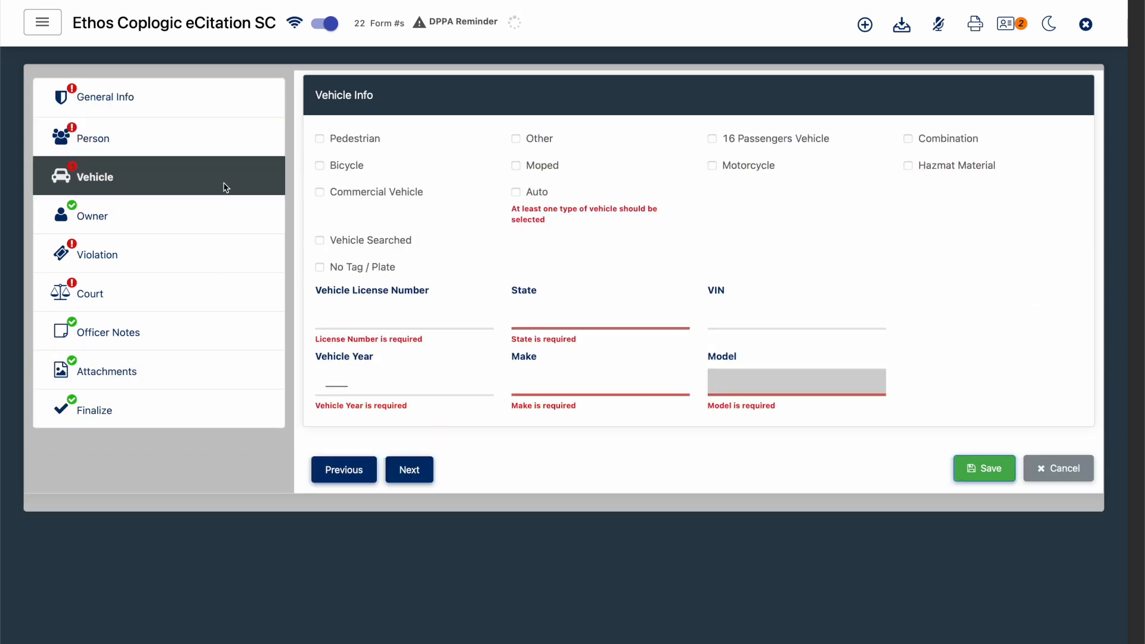
{"action": "left_click", "coordinate": [205, 214]}
{"action": "left_click", "coordinate": [185, 250]}
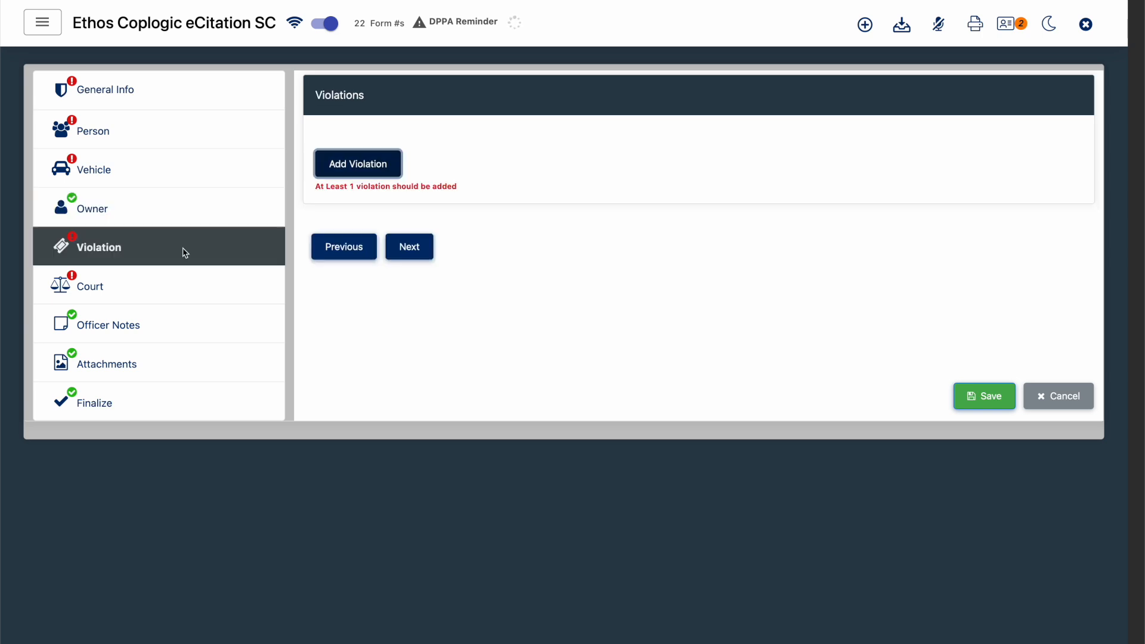
{"action": "left_click", "coordinate": [177, 280]}
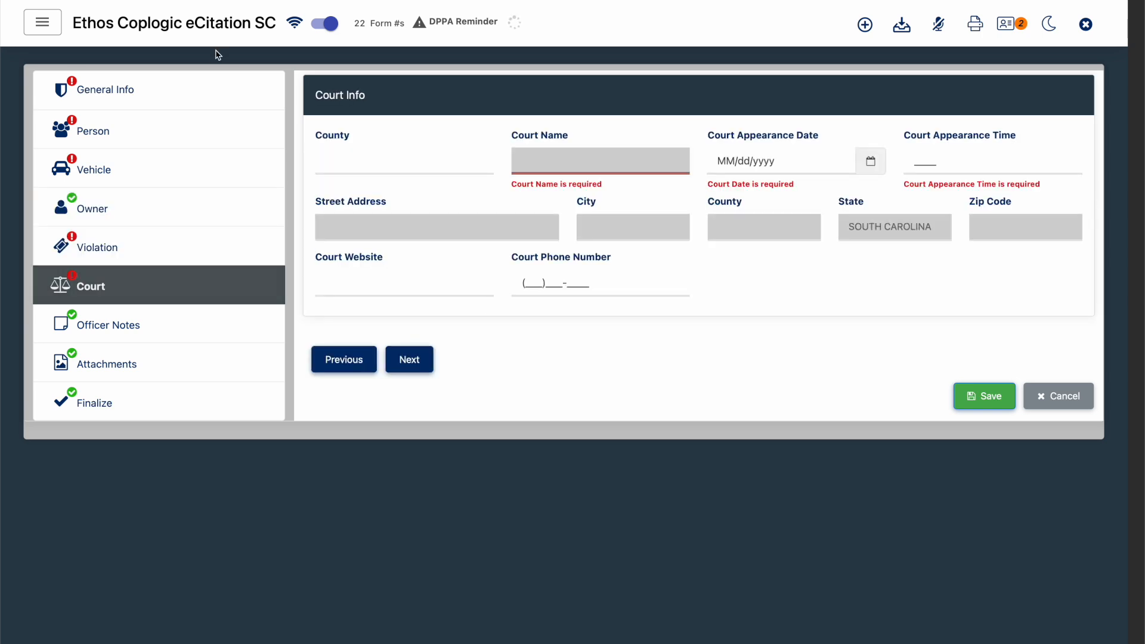
{"action": "left_click", "coordinate": [206, 97]}
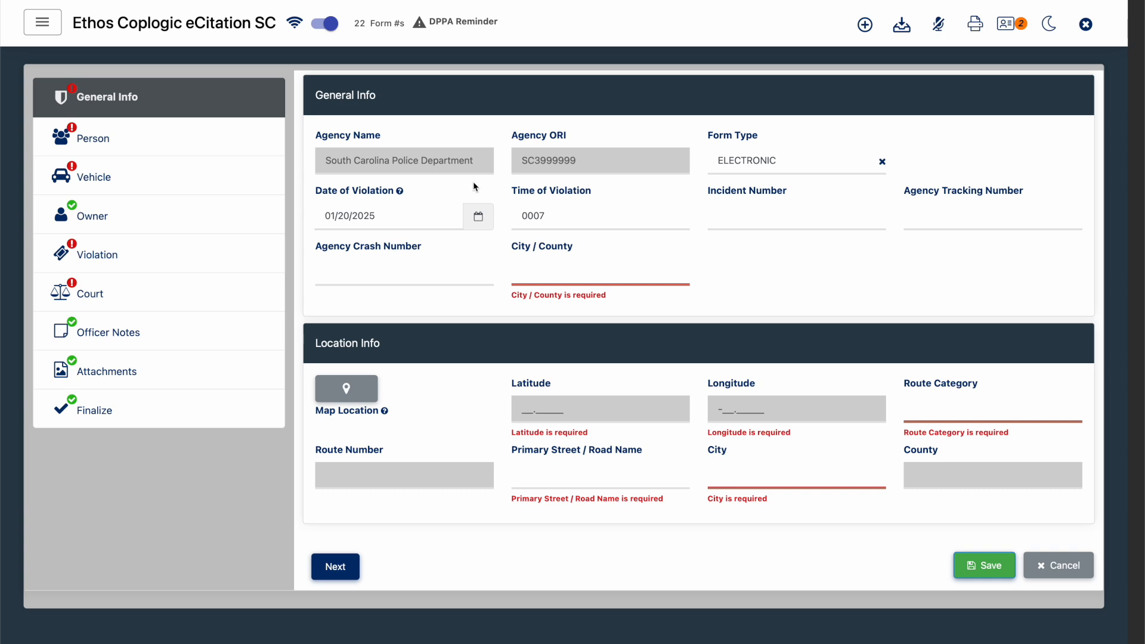
- Set the citation's Incident Number to 252222 and City / County to CITY in General Info
{"action": "left_click", "coordinate": [775, 216]}
{"action": "type", "text": "25"}
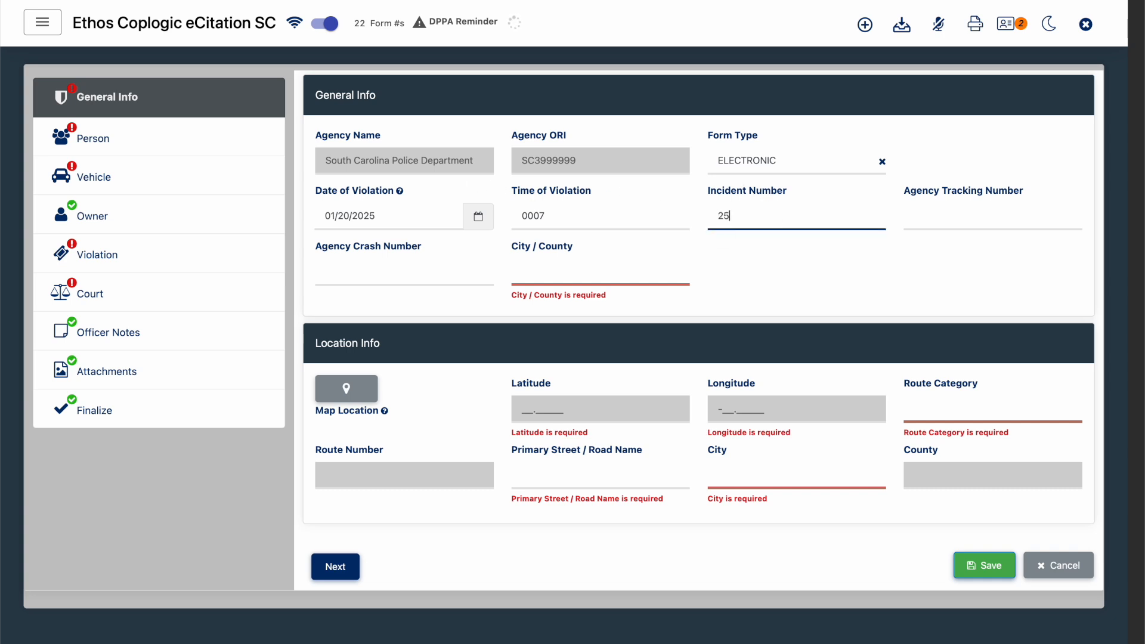
{"action": "type", "text": "2222"}
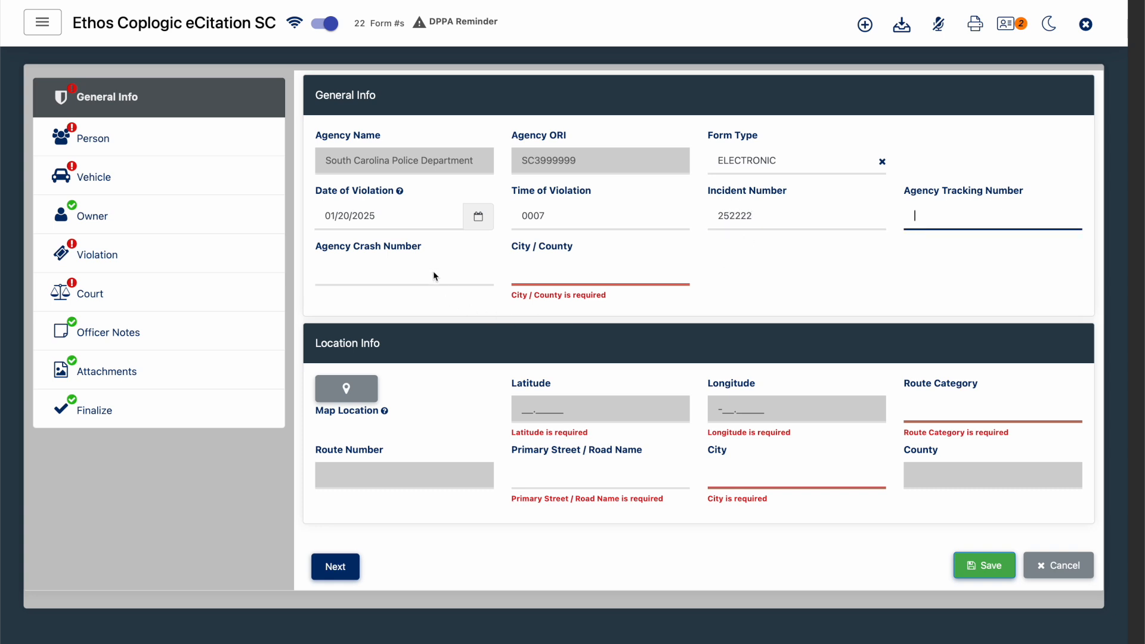
{"action": "left_click", "coordinate": [551, 267]}
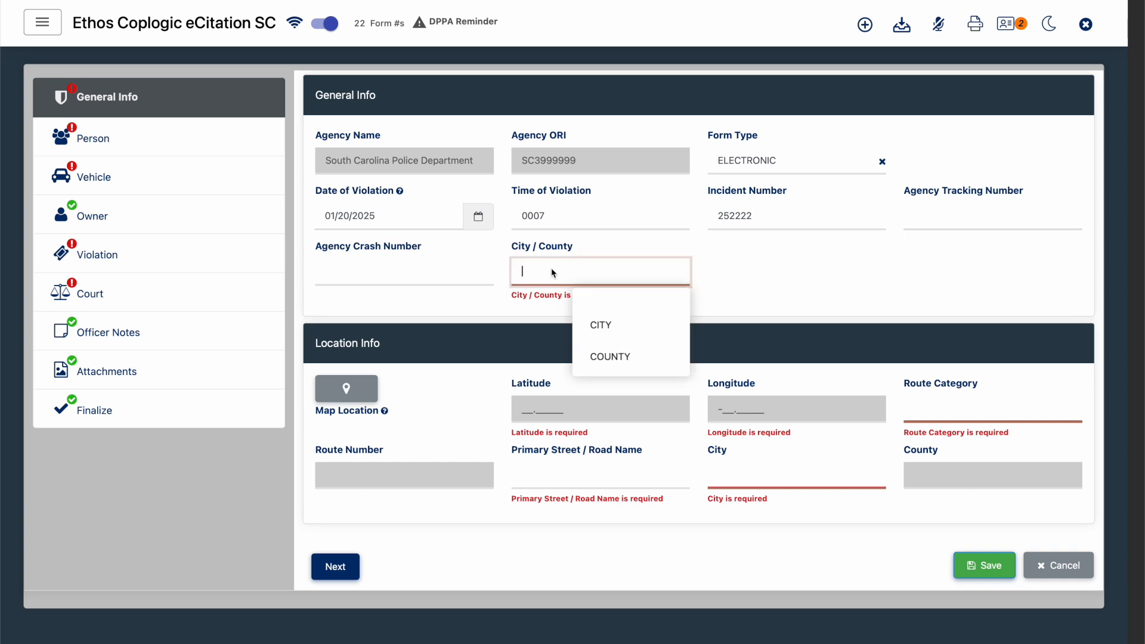
{"action": "left_click", "coordinate": [656, 321]}
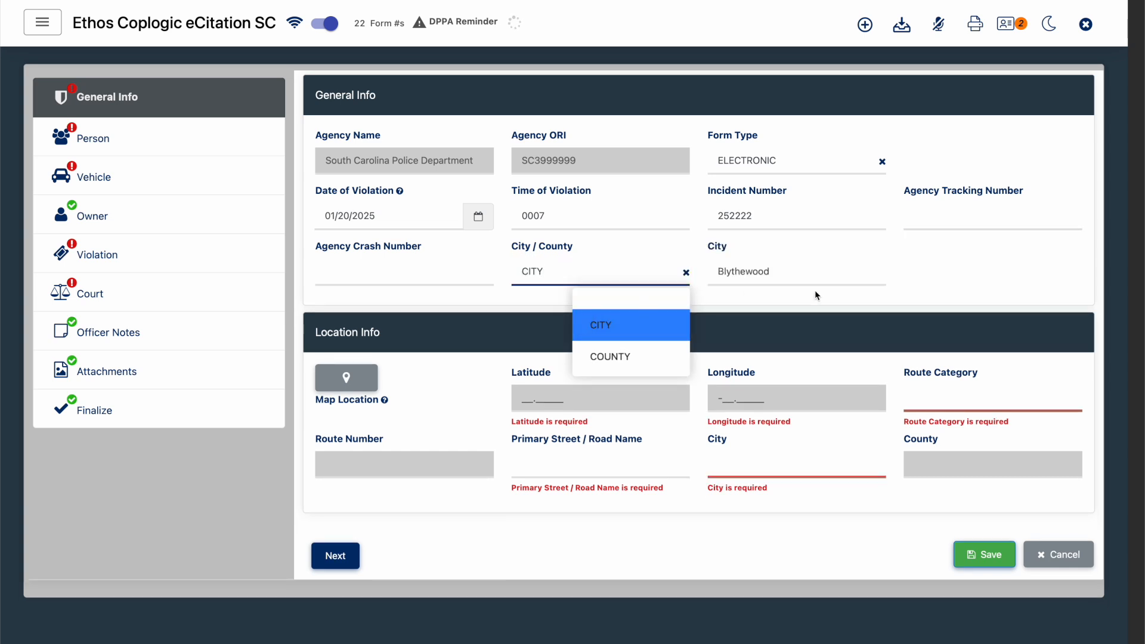
{"action": "left_click", "coordinate": [925, 284]}
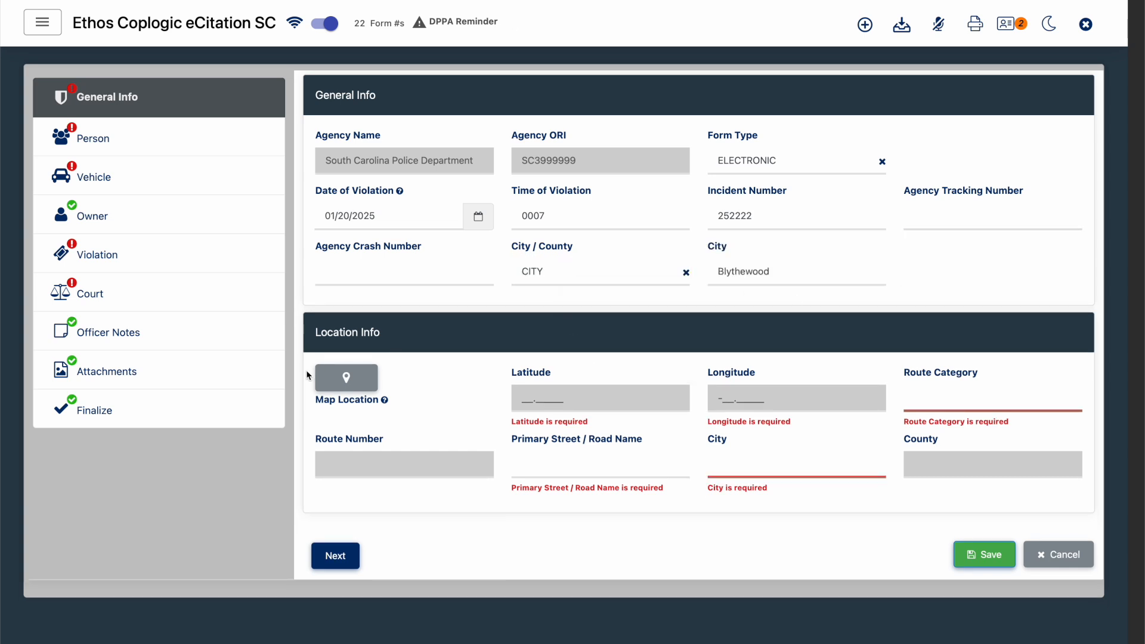
- Pick the violation location on BLANDING ST near Columbia Fire Dept. Station 1 on the map, set its number to 100 and export it to the citation
{"action": "scroll", "coordinate": [308, 376], "scroll_direction": "down", "scroll_amount": 1}
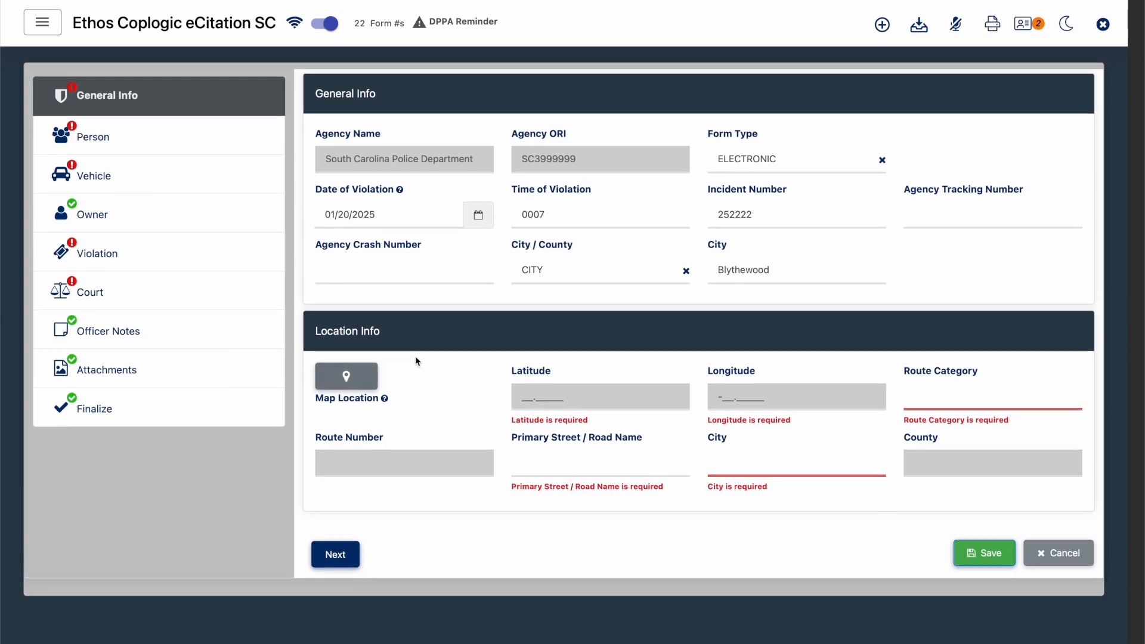
{"action": "left_click", "coordinate": [360, 383]}
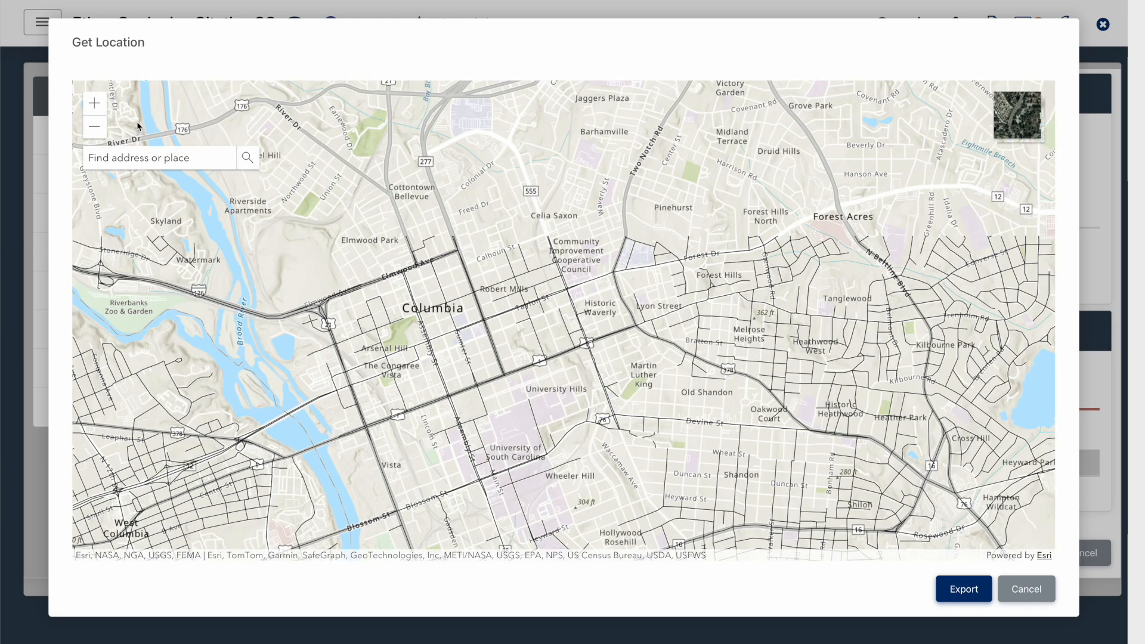
{"action": "left_click", "coordinate": [101, 103]}
{"action": "left_click", "coordinate": [101, 103]}
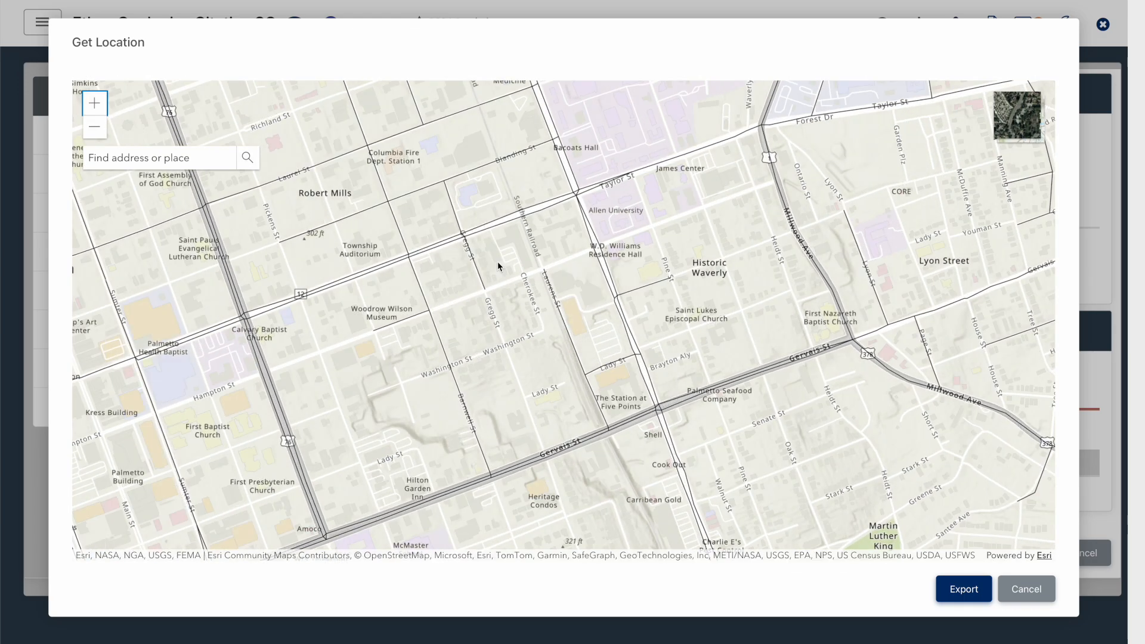
{"action": "left_click", "coordinate": [489, 158]}
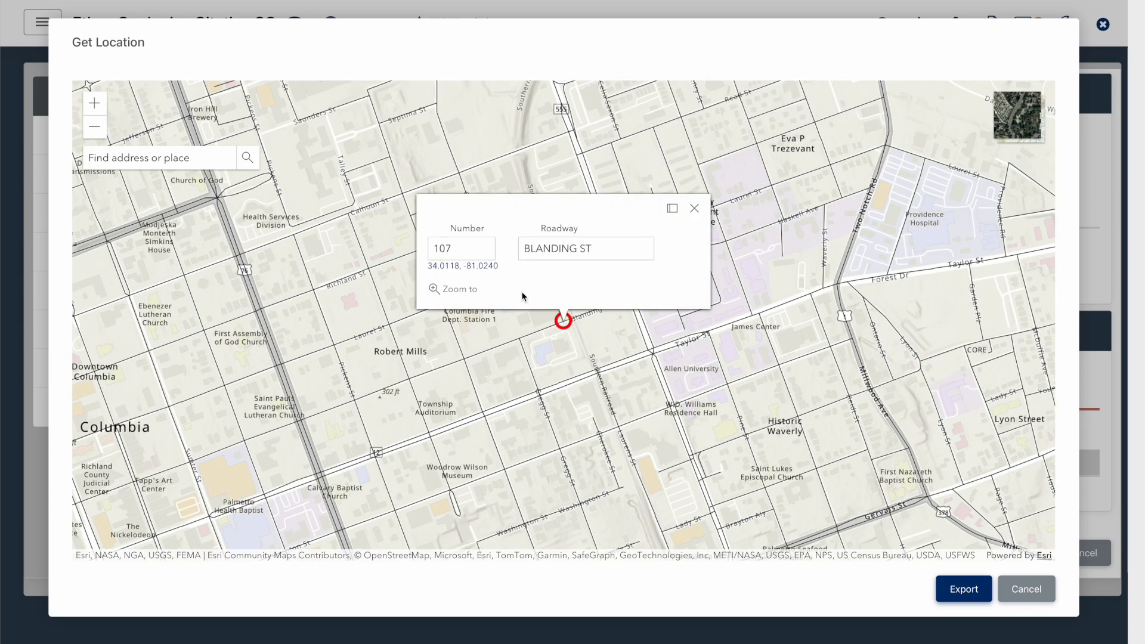
{"action": "double_click", "coordinate": [459, 246]}
{"action": "type", "text": "100"}
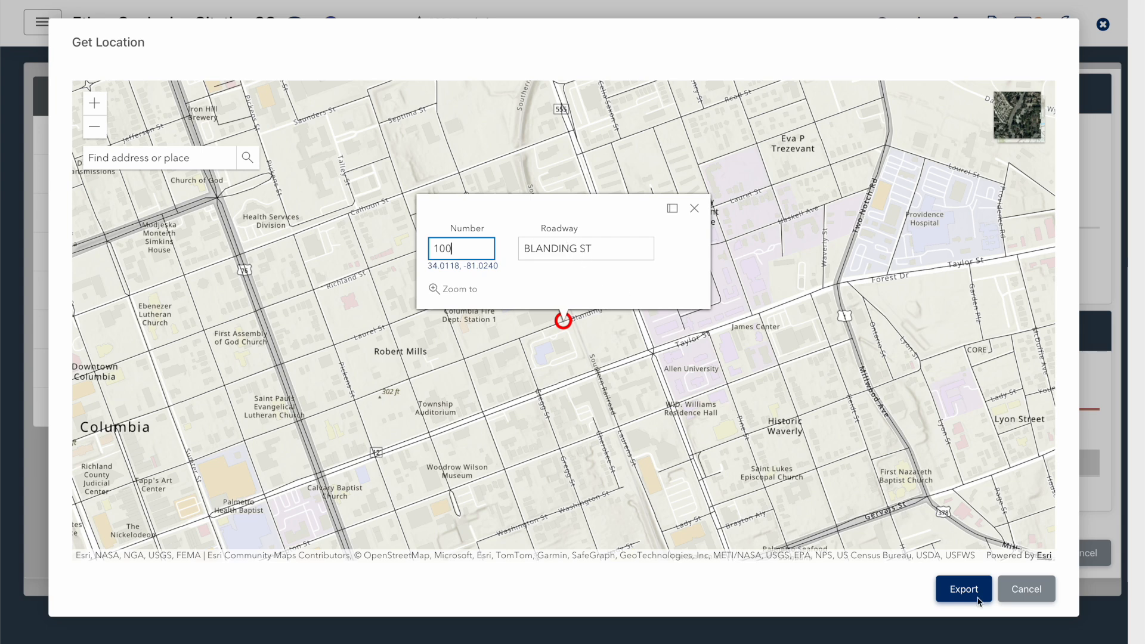
{"action": "left_click", "coordinate": [955, 587]}
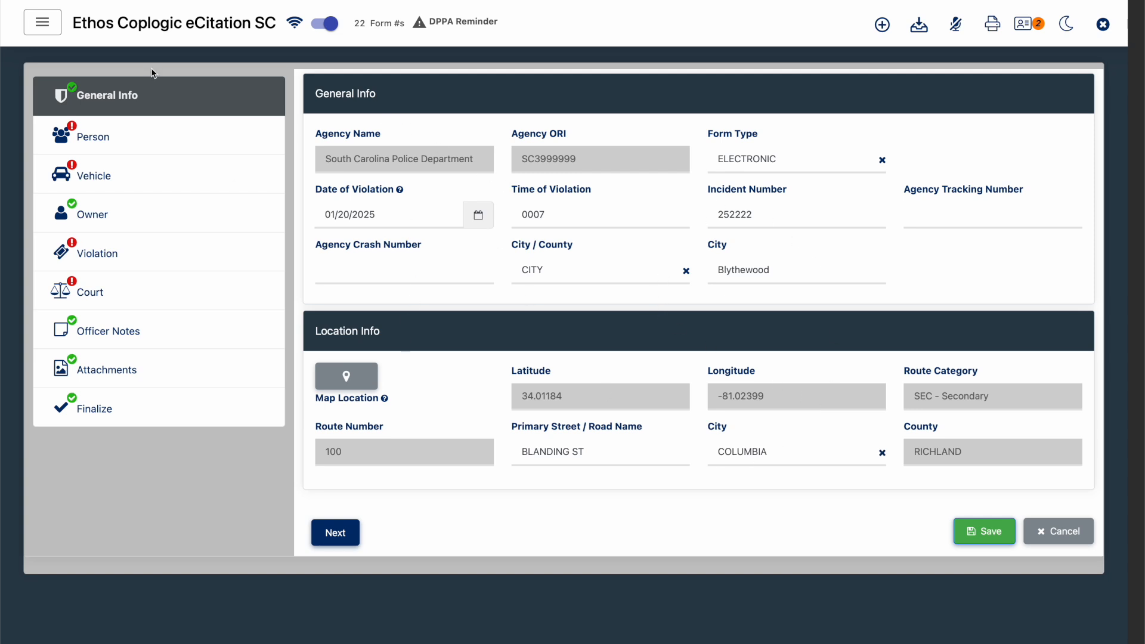
- Fill in the citation's Person section from the saved person record found in the last 7 days of search results
{"action": "left_click", "coordinate": [149, 154]}
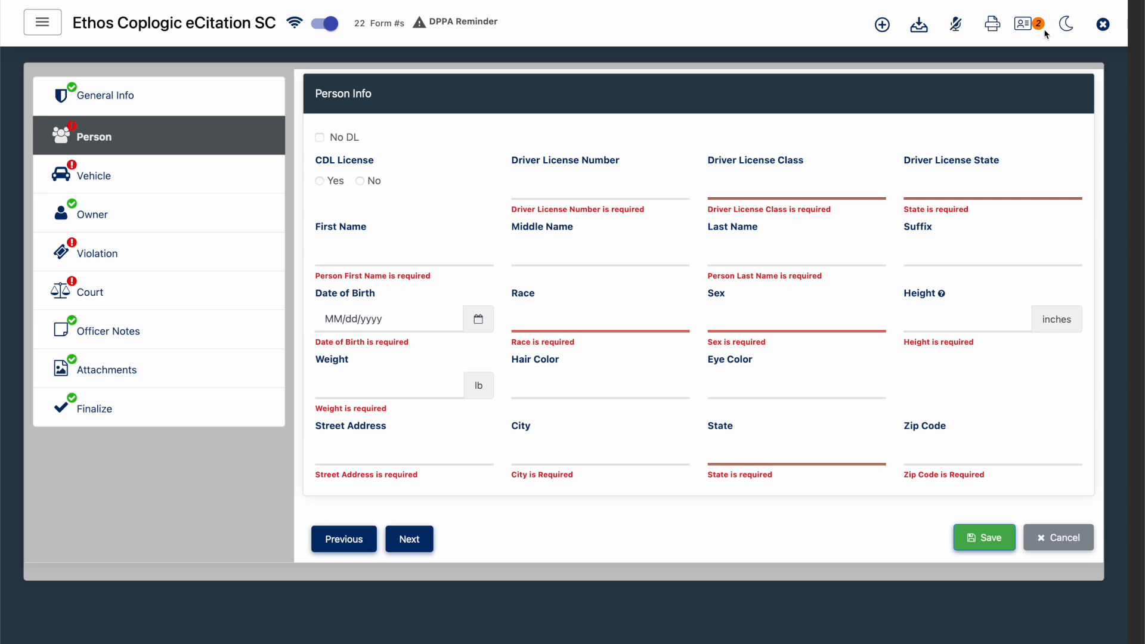
{"action": "left_click", "coordinate": [1026, 28]}
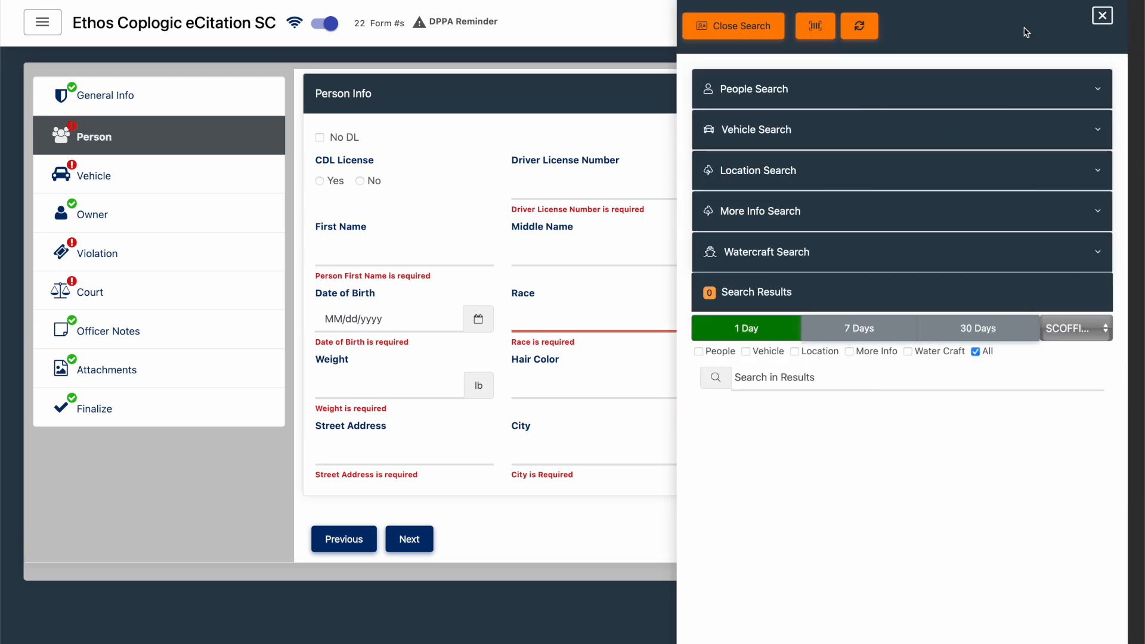
{"action": "left_click", "coordinate": [865, 336]}
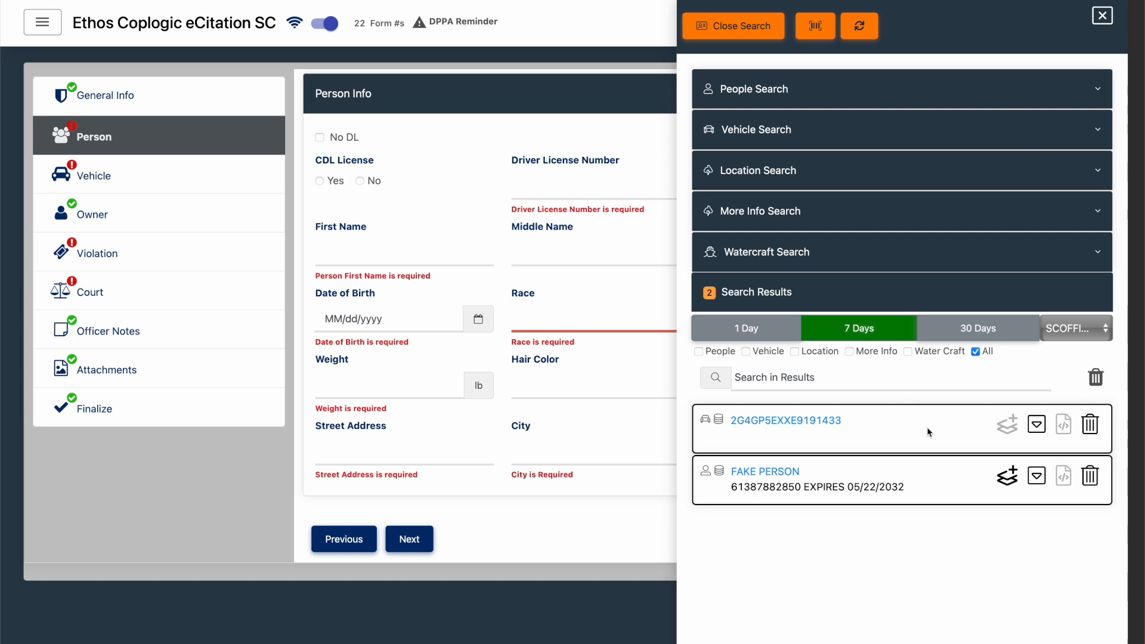
{"action": "left_click", "coordinate": [1006, 488]}
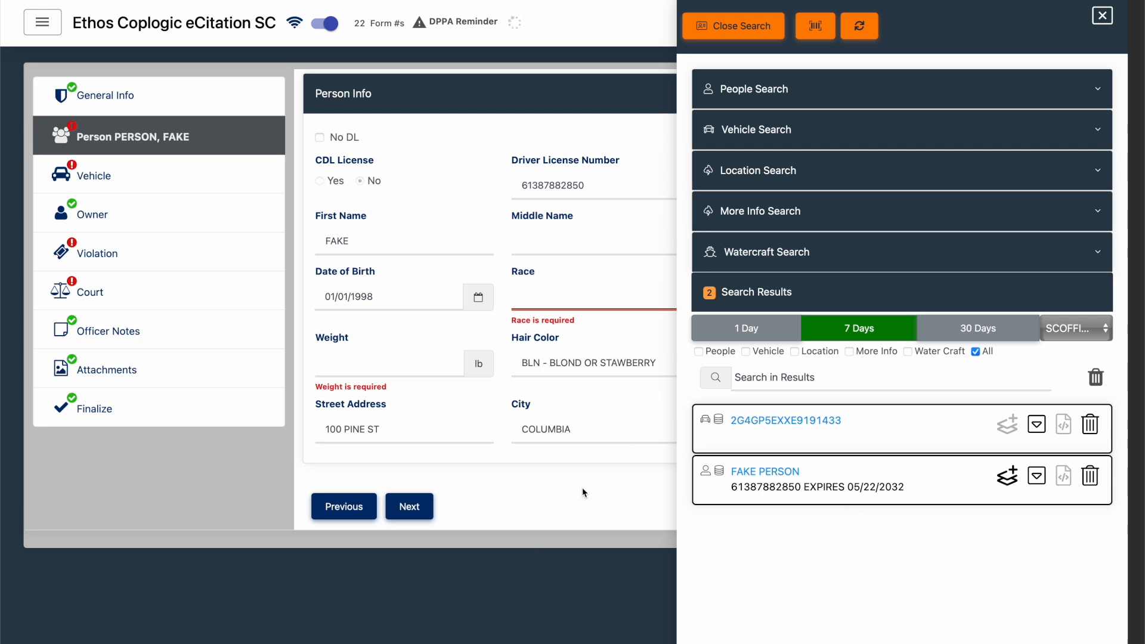
- Complete the missing Race and Weight fields in the Person section
{"action": "left_click", "coordinate": [578, 295]}
{"action": "scroll", "coordinate": [560, 370], "scroll_direction": "down", "scroll_amount": 4}
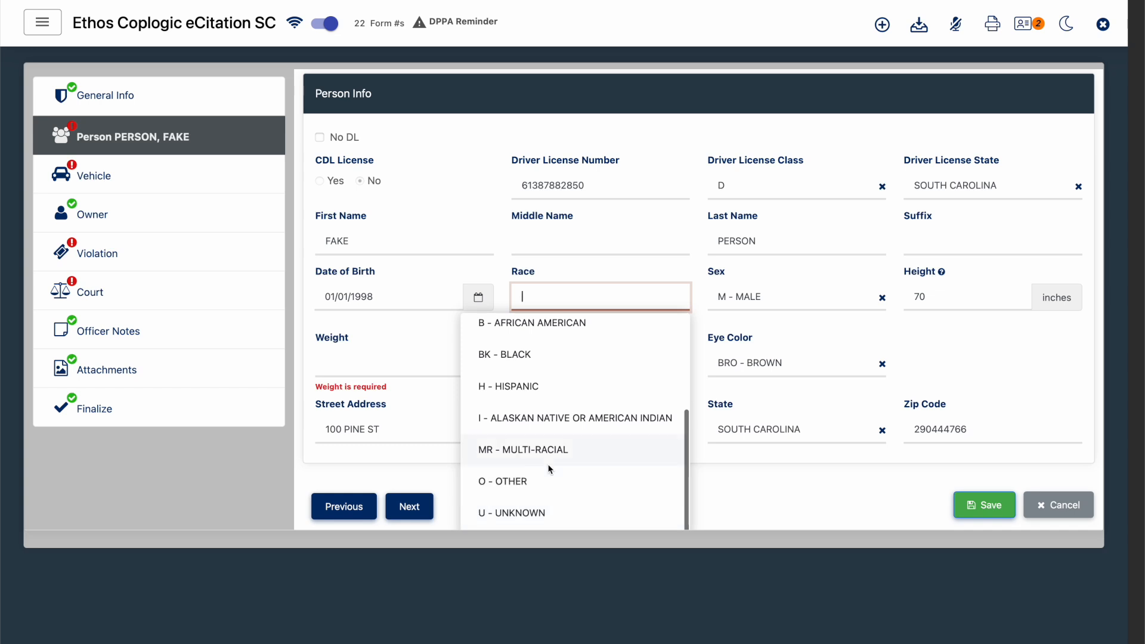
{"action": "scroll", "coordinate": [547, 468], "scroll_direction": "down", "scroll_amount": 1}
{"action": "left_click", "coordinate": [522, 506]}
- Fill in the Vehicle section from the saved vehicle record in the last 7 days of search results and set its type to Auto
{"action": "left_click", "coordinate": [1026, 26]}
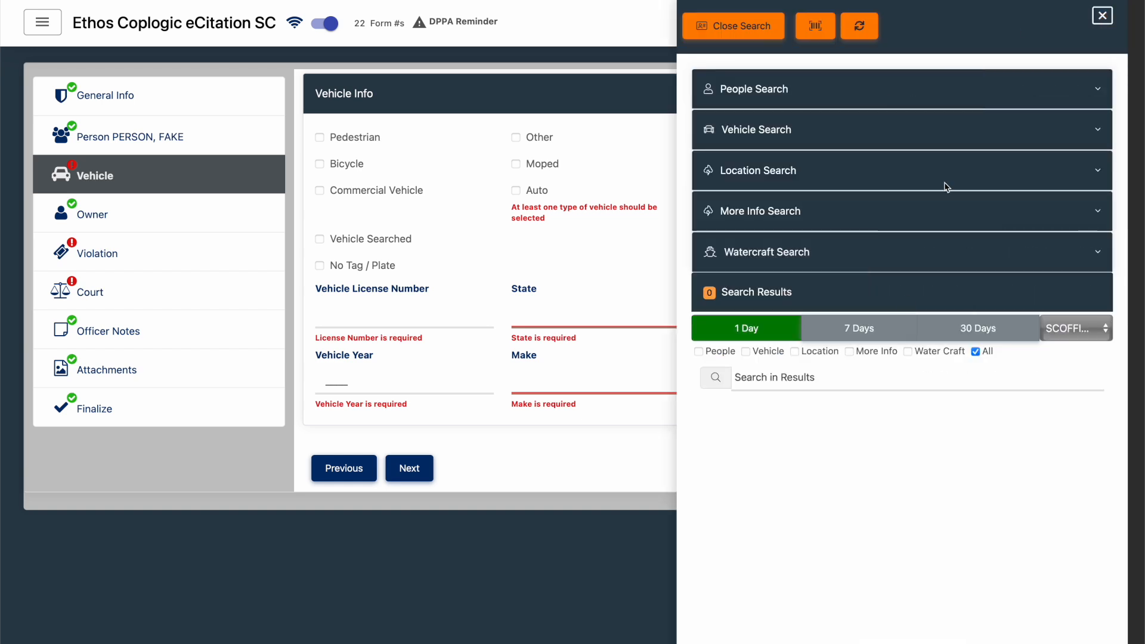
{"action": "left_click", "coordinate": [856, 331]}
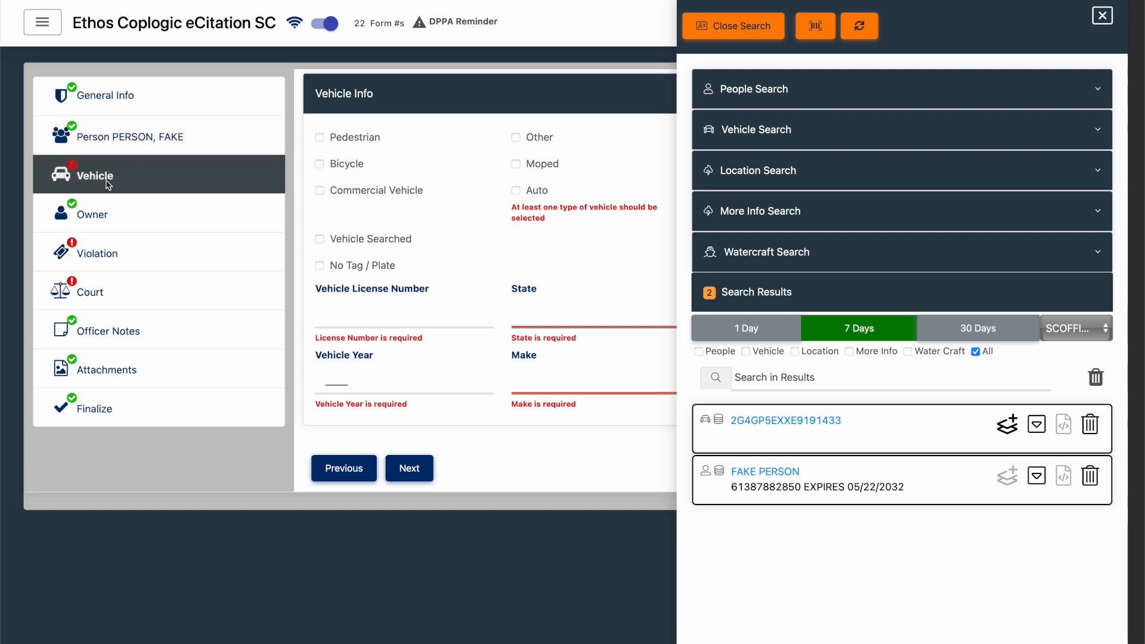
{"action": "left_click", "coordinate": [1007, 424]}
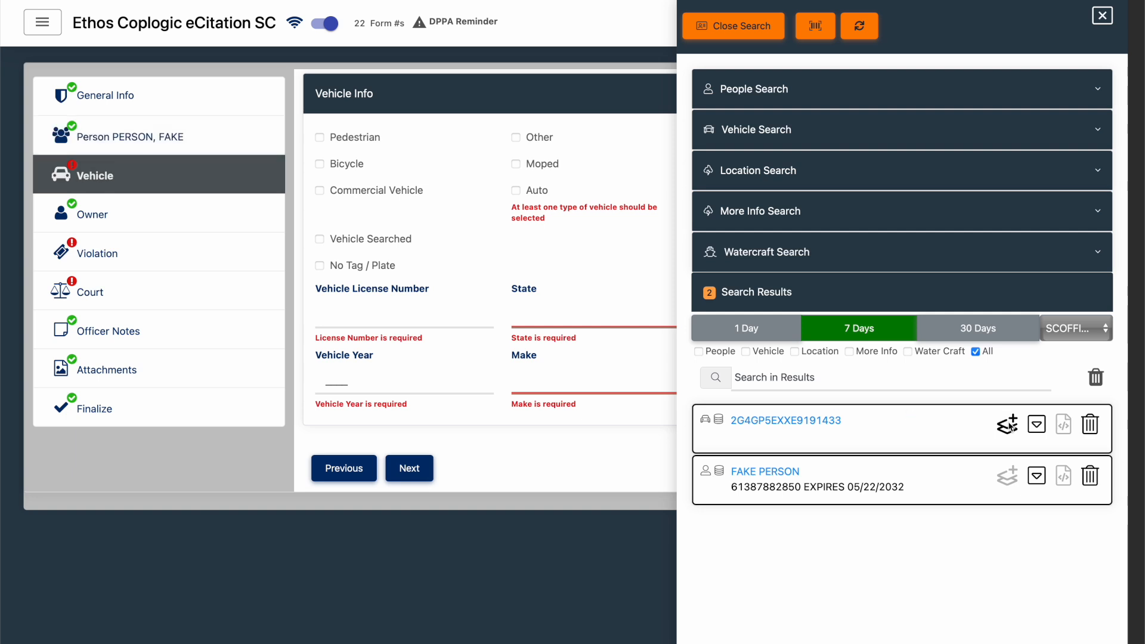
{"action": "left_click", "coordinate": [515, 190]}
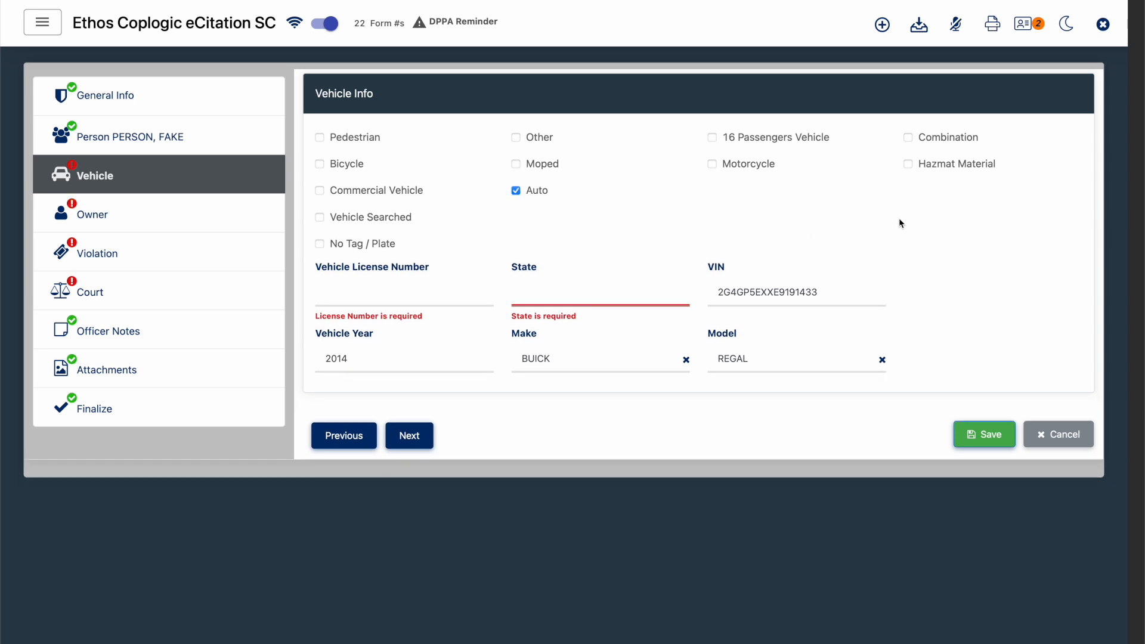
- Set the Vehicle License Number to ABC123 and State to SOUTH CAROLINA, and mark the owner as Same as Driver
{"action": "left_click", "coordinate": [444, 302]}
{"action": "type", "text": "ABC123"}
{"action": "left_click", "coordinate": [595, 296]}
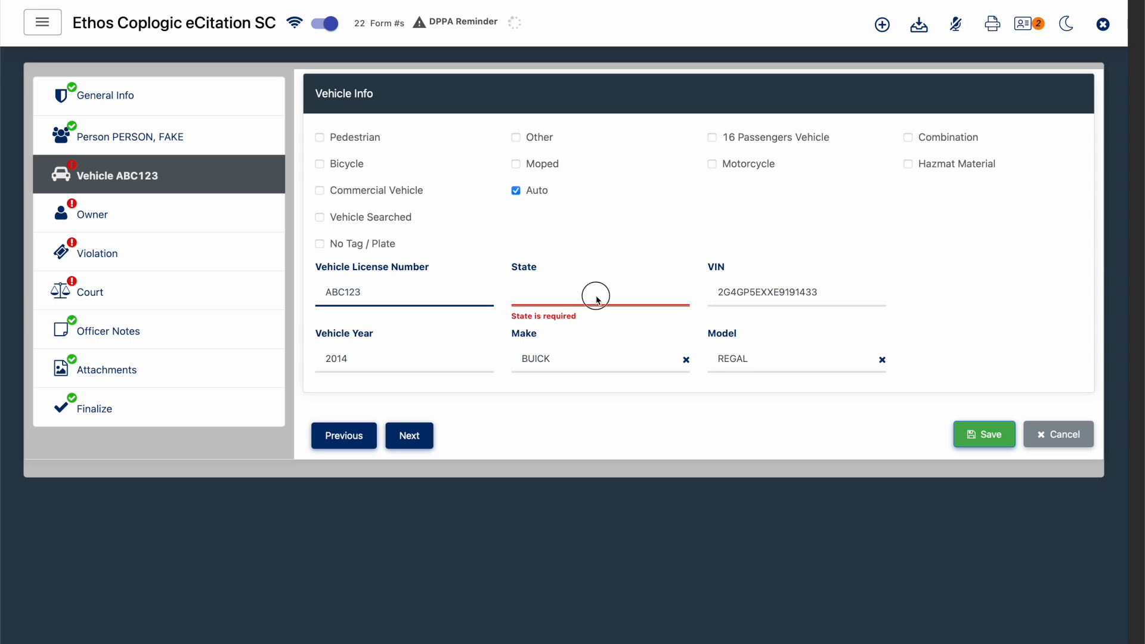
{"action": "type", "text": "so"}
{"action": "key", "text": "Tab"}
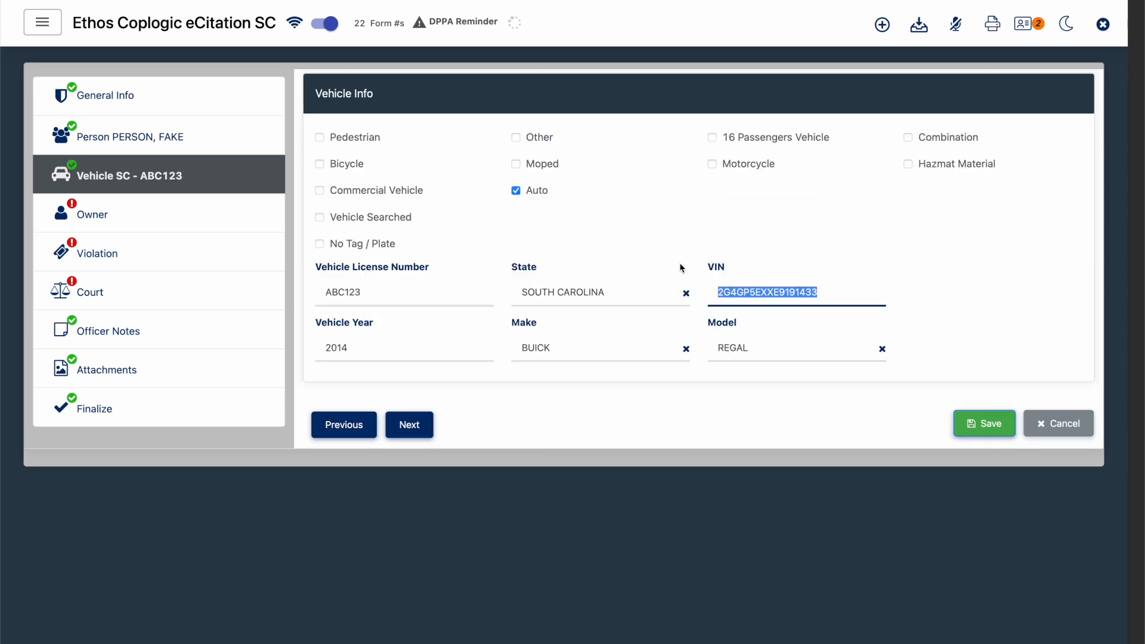
{"action": "left_click", "coordinate": [101, 220]}
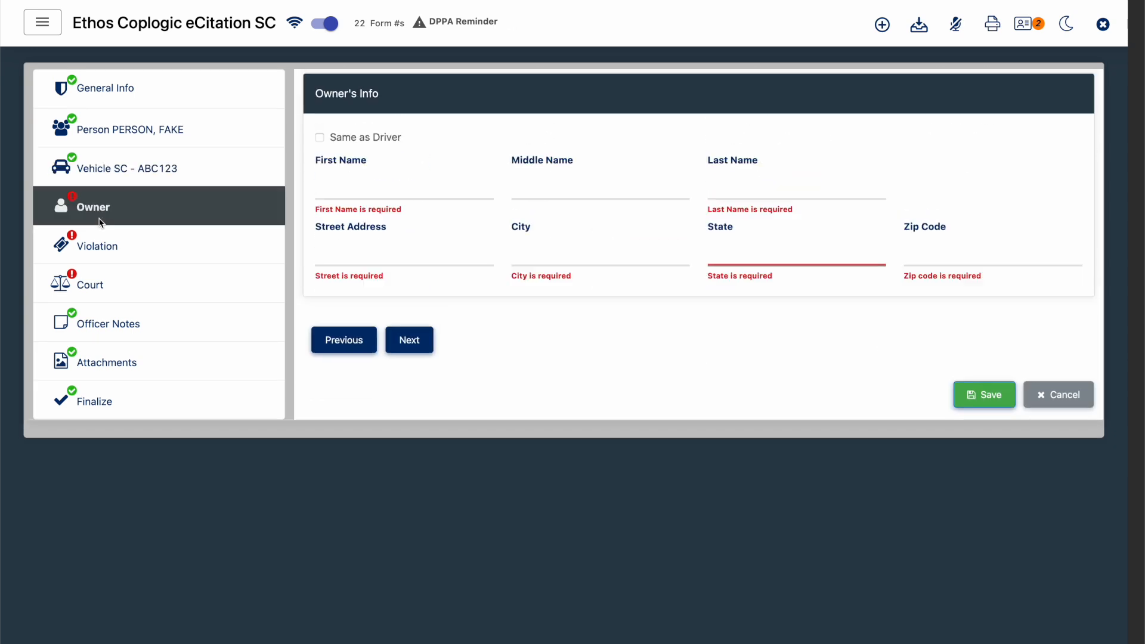
{"action": "left_click", "coordinate": [368, 142]}
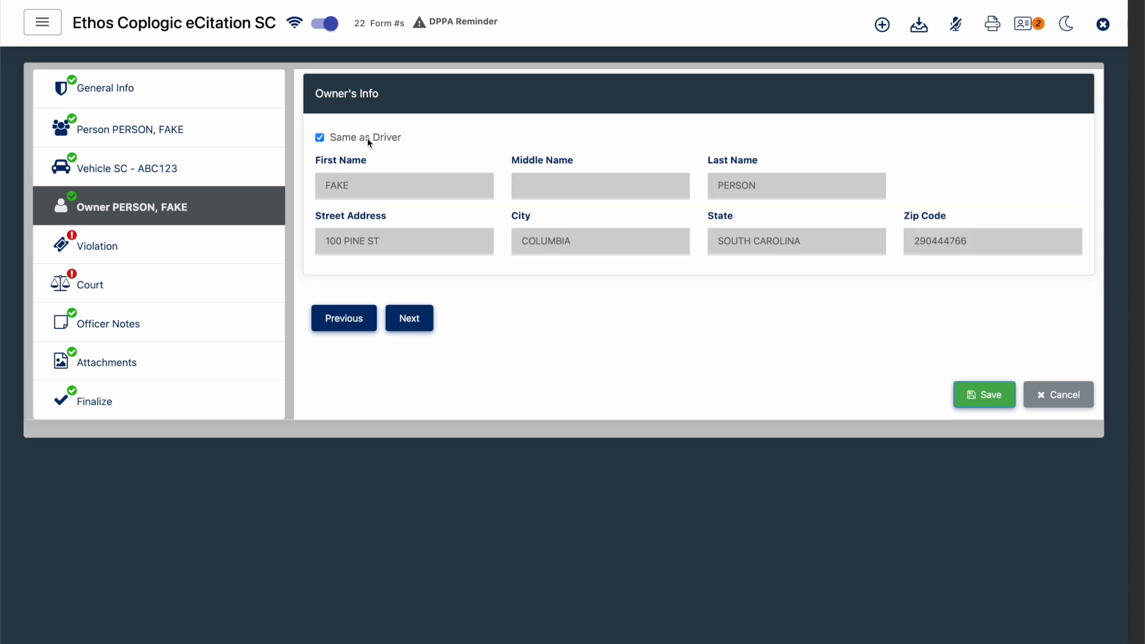
- Search the violations for "speeding" and select 56-05-1520(G)(2), more than 10 but less than 15 mph over the speed limit
{"action": "left_click", "coordinate": [190, 239]}
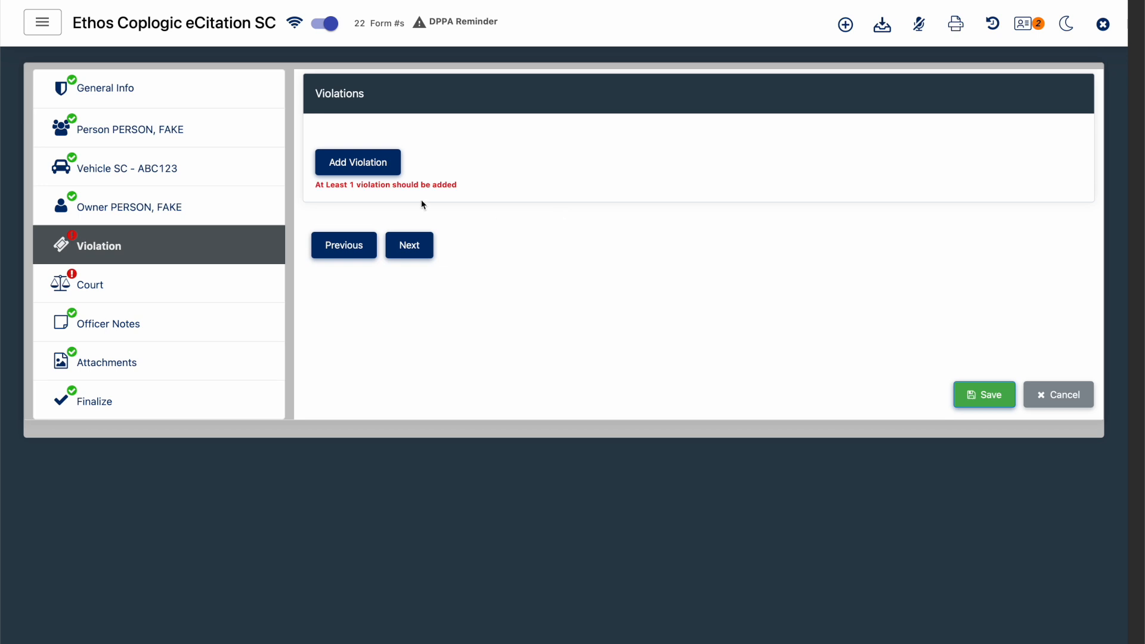
{"action": "left_click", "coordinate": [358, 164]}
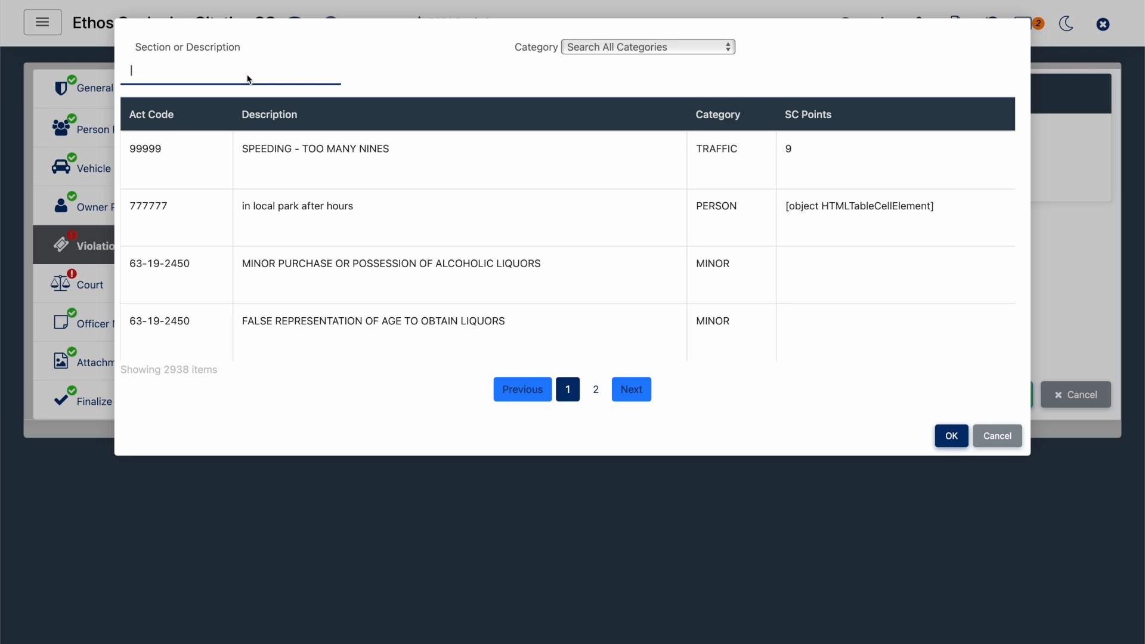
{"action": "type", "text": "speeding"}
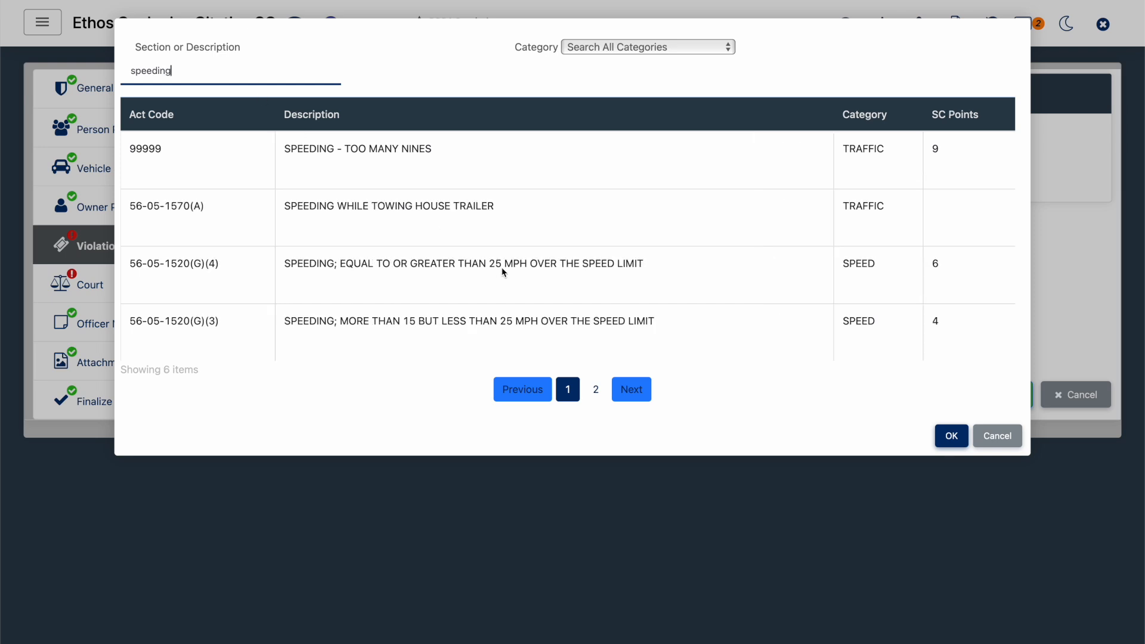
{"action": "left_click", "coordinate": [647, 390]}
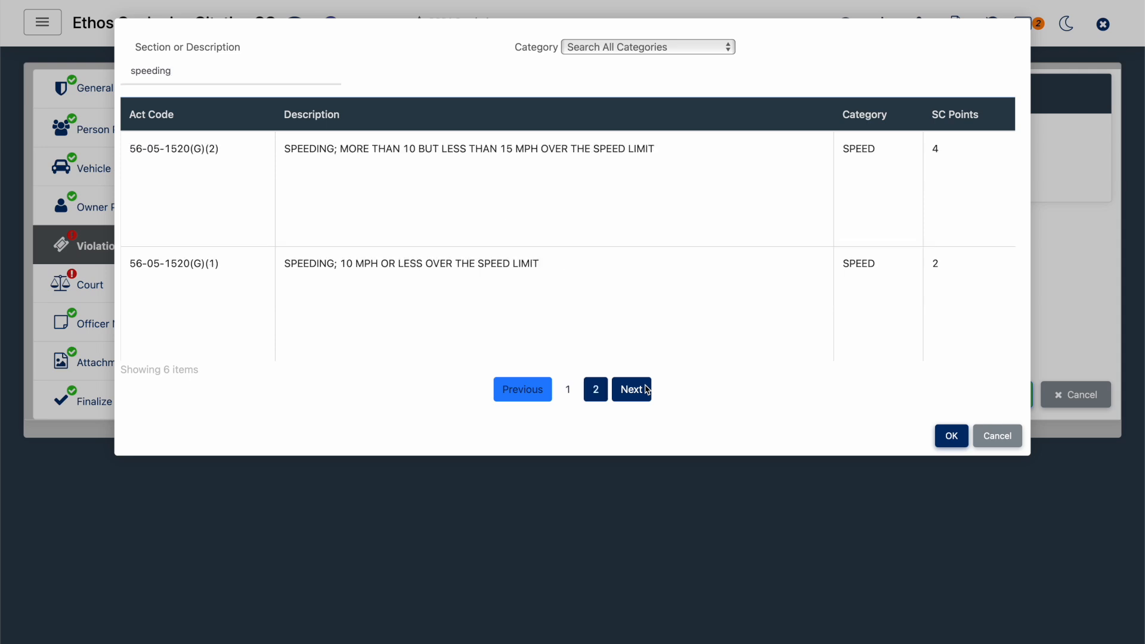
{"action": "left_click", "coordinate": [544, 173]}
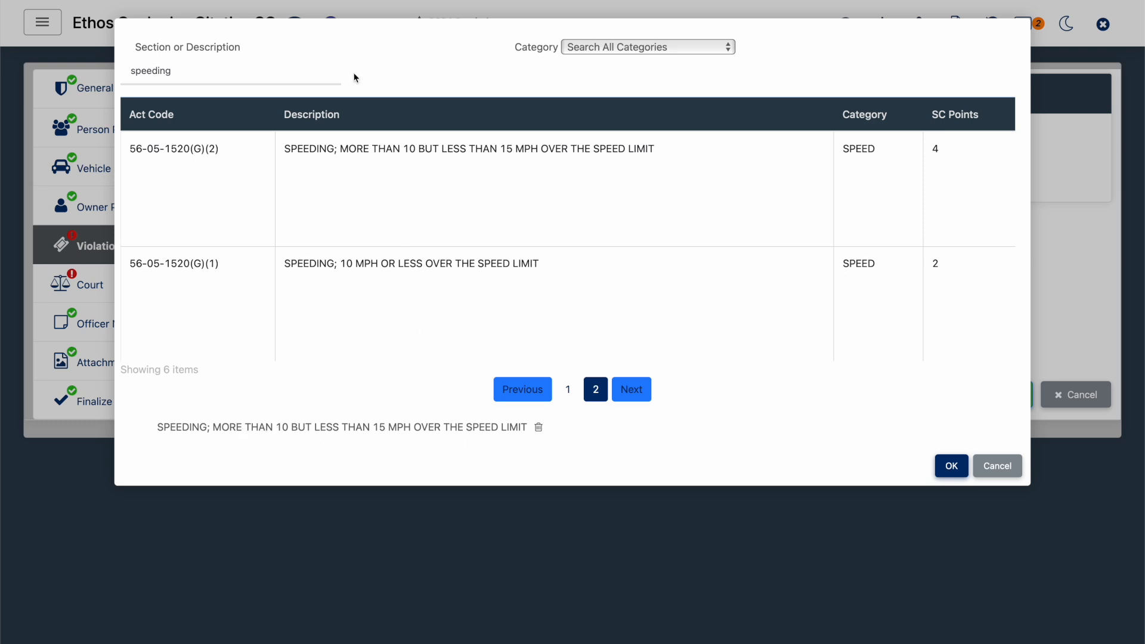
- Search for "seatbelt", select 56-05-6520 SEATBELT VIOLATION - NON-CRIMINAL, and add both selected violations to the citation
{"action": "double_click", "coordinate": [267, 70]}
{"action": "key", "text": "BackSpace"}
{"action": "type", "text": "seatbelt"}
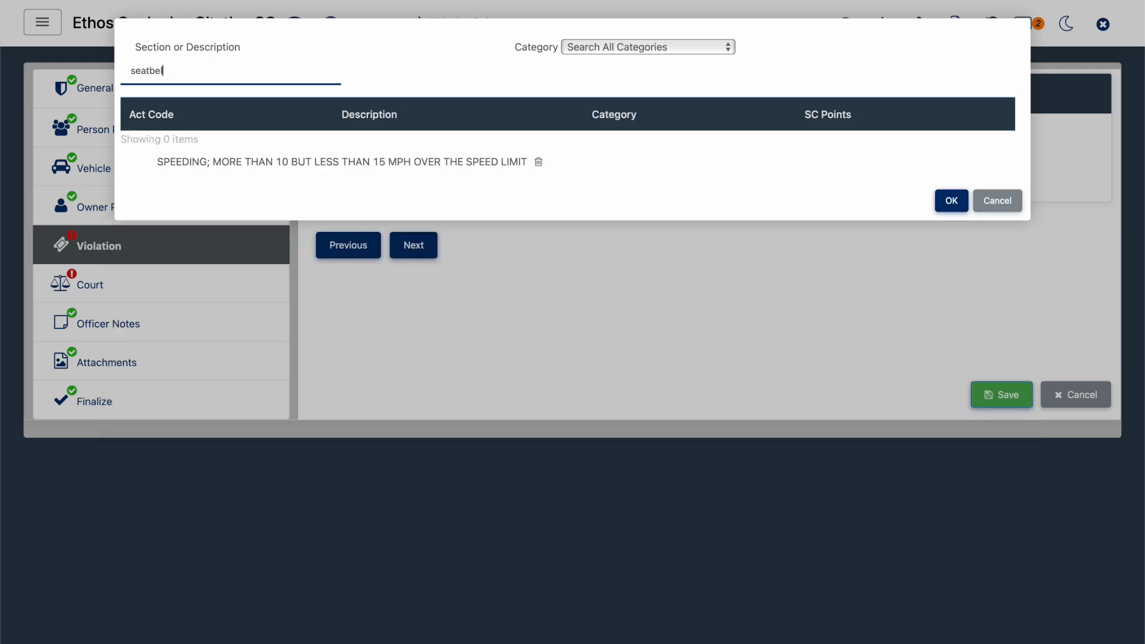
{"action": "left_click", "coordinate": [544, 239]}
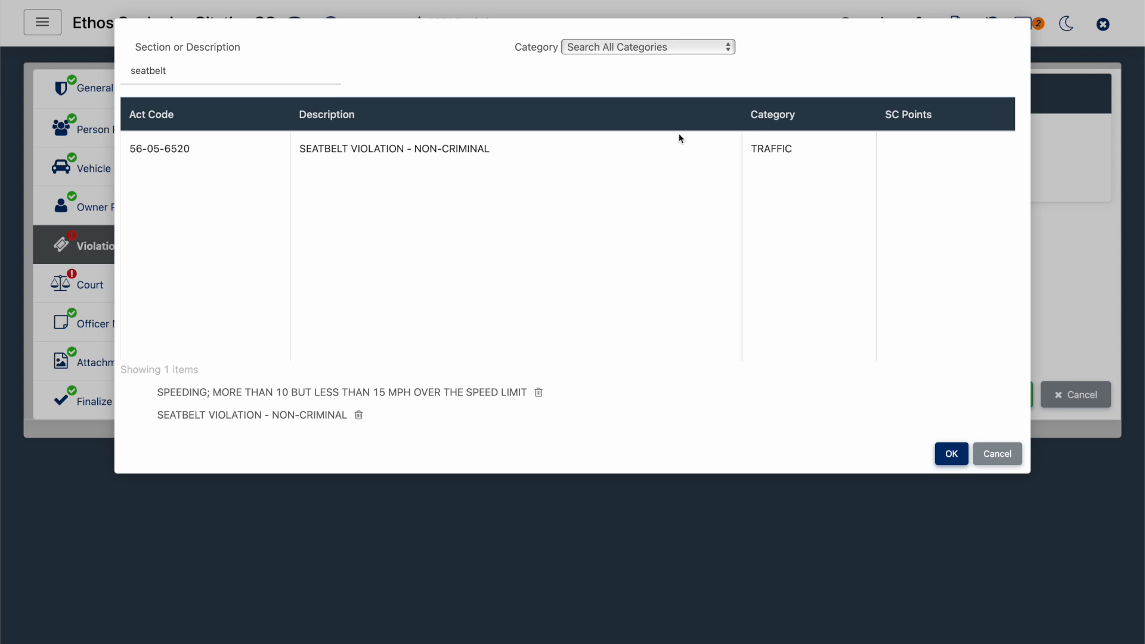
{"action": "left_click", "coordinate": [697, 53]}
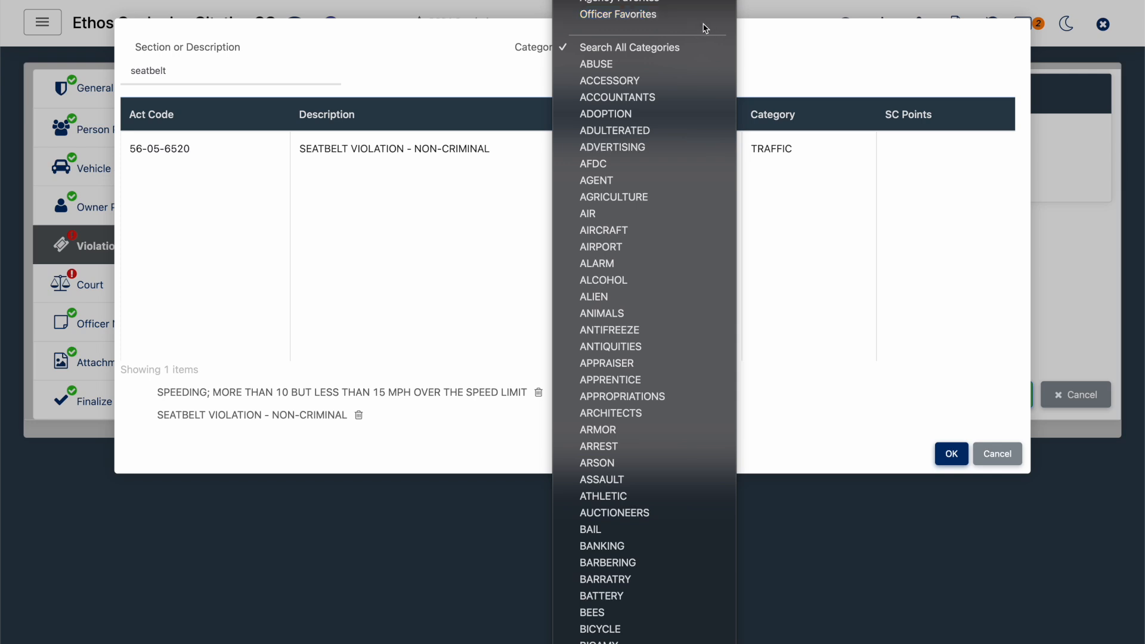
{"action": "left_click", "coordinate": [781, 83]}
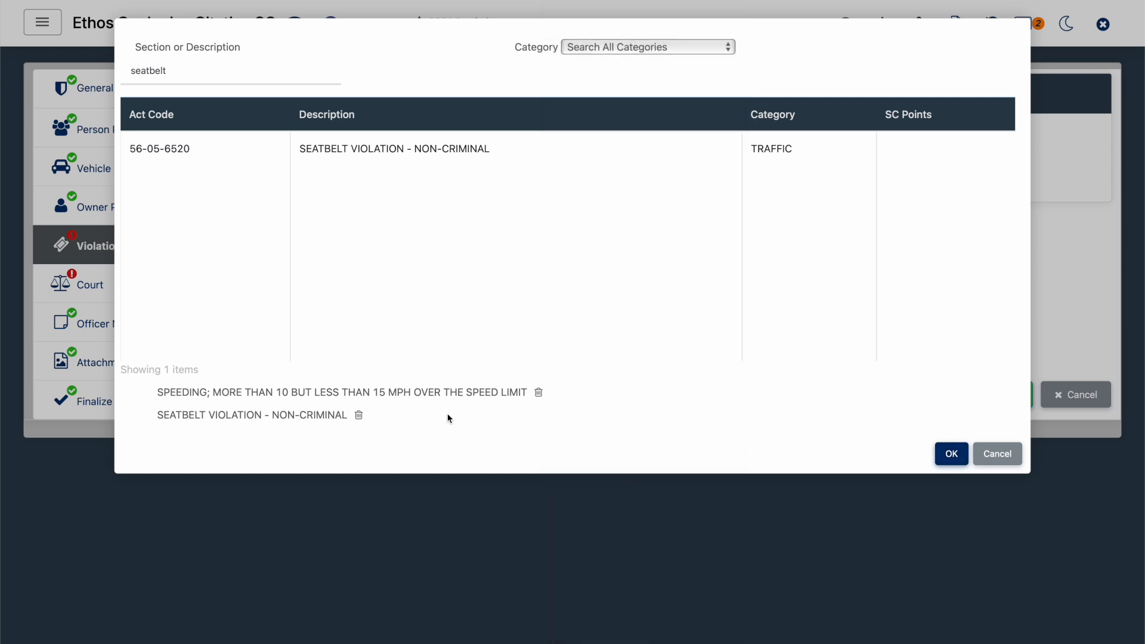
{"action": "left_click", "coordinate": [953, 459]}
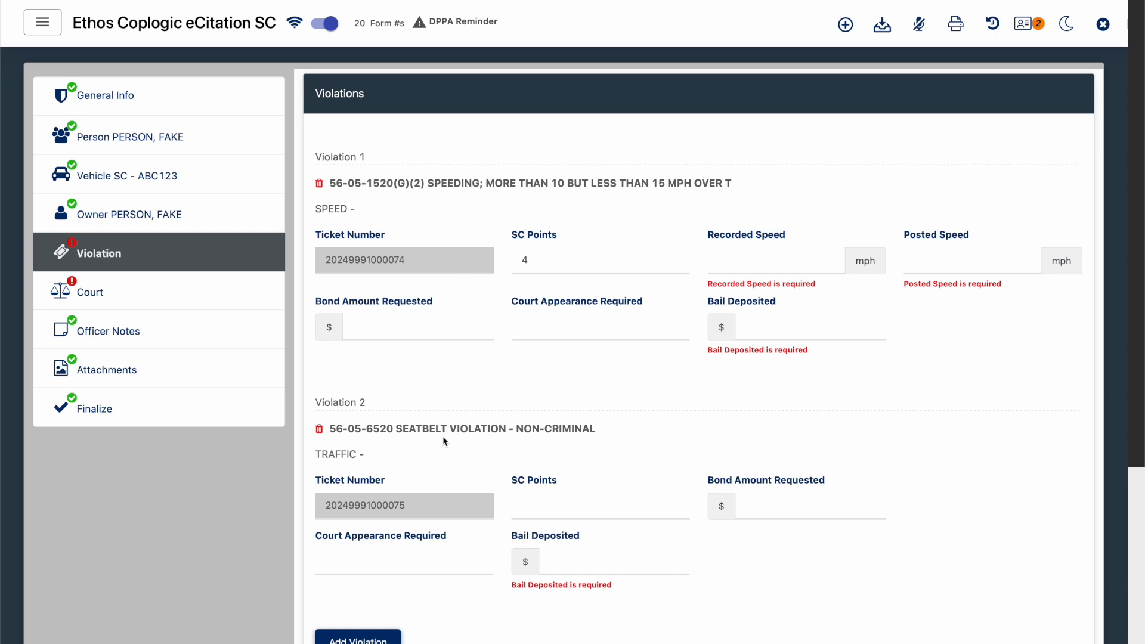
- Set the speeding violation's Recorded Speed to 52 mph and Posted Speed to 40 mph
{"action": "left_click", "coordinate": [751, 264]}
{"action": "type", "text": "52"}
{"action": "left_click", "coordinate": [916, 264]}
{"action": "type", "text": "40"}
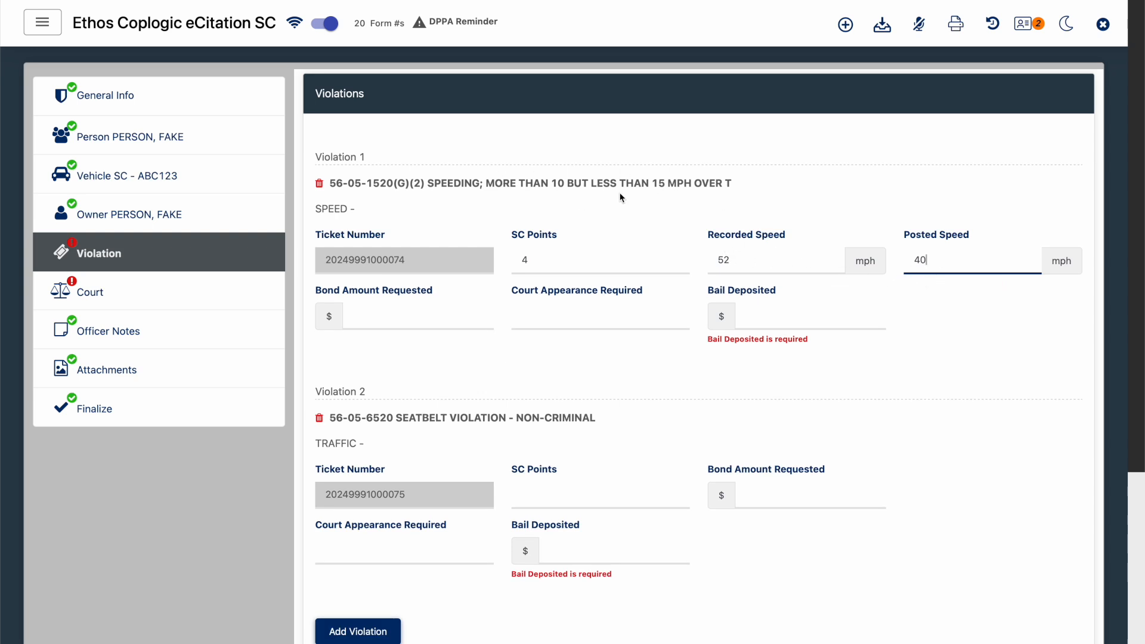
- Try a Recorded Speed of 45 mph on the speeding violation, and put it back to 52 mph
{"action": "left_click_drag", "start_coordinate": [748, 256], "coordinate": [712, 266]}
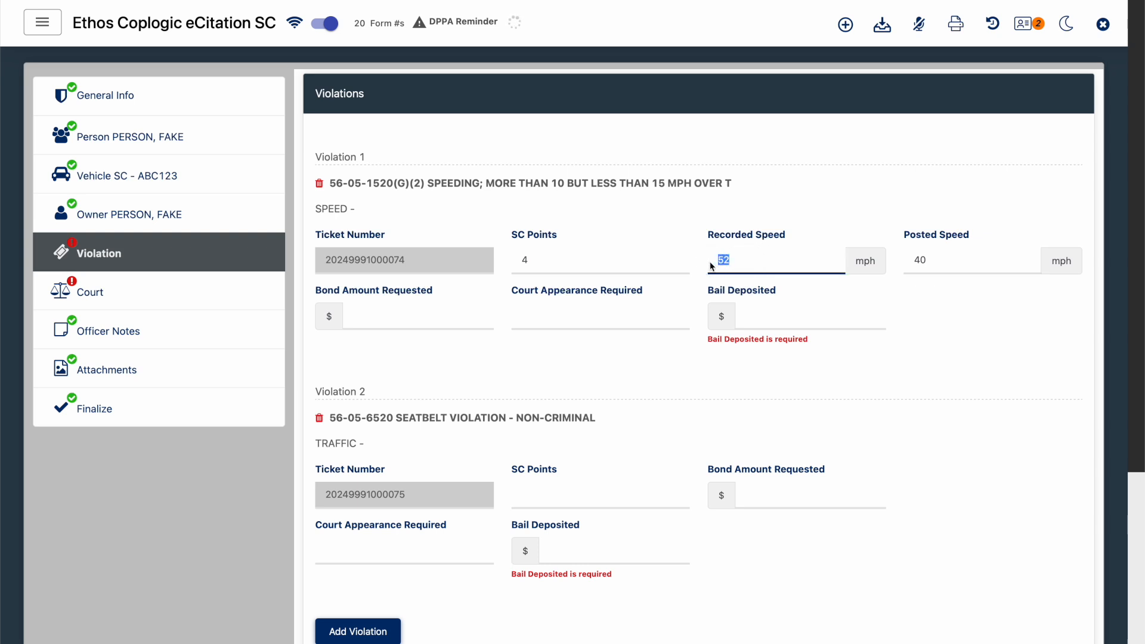
{"action": "type", "text": "45"}
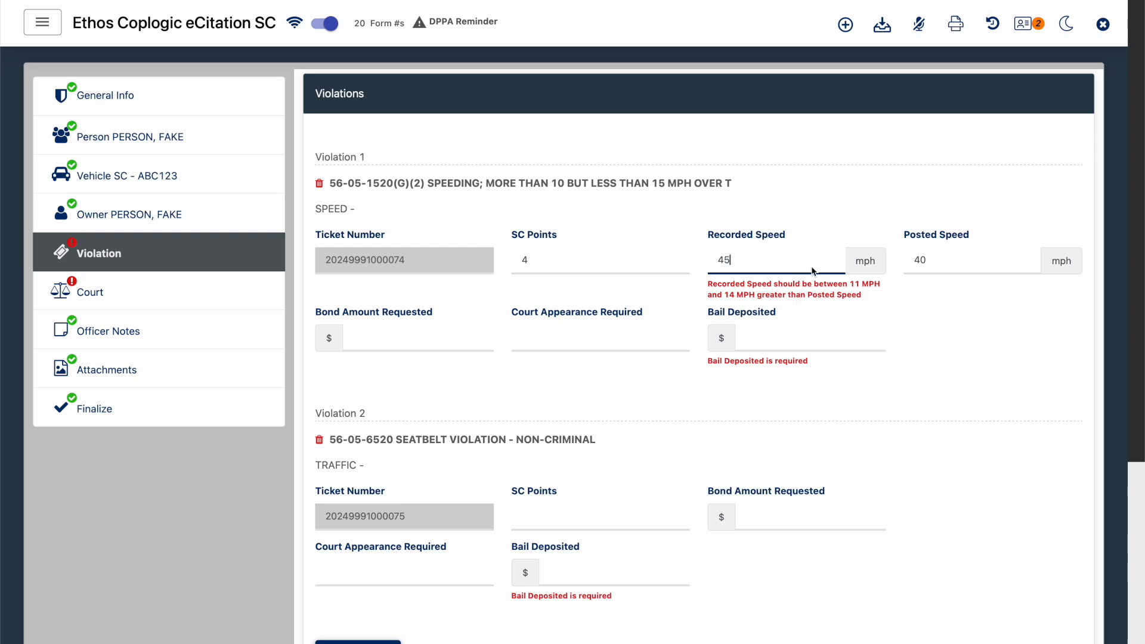
{"action": "key", "text": "BackSpace"}
{"action": "key", "text": "BackSpace"}
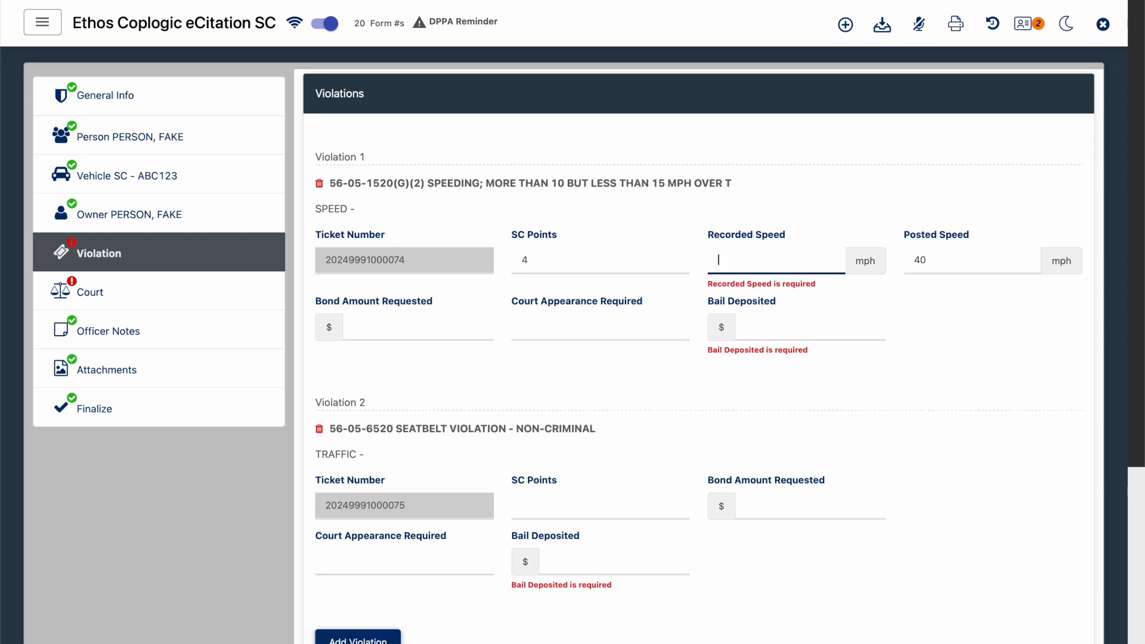
{"action": "type", "text": "52"}
- Set Bail Deposited to 0 for both the speeding and the seatbelt violation
{"action": "left_click", "coordinate": [825, 327]}
{"action": "type", "text": "0"}
{"action": "left_click", "coordinate": [581, 526]}
{"action": "type", "text": "0"}
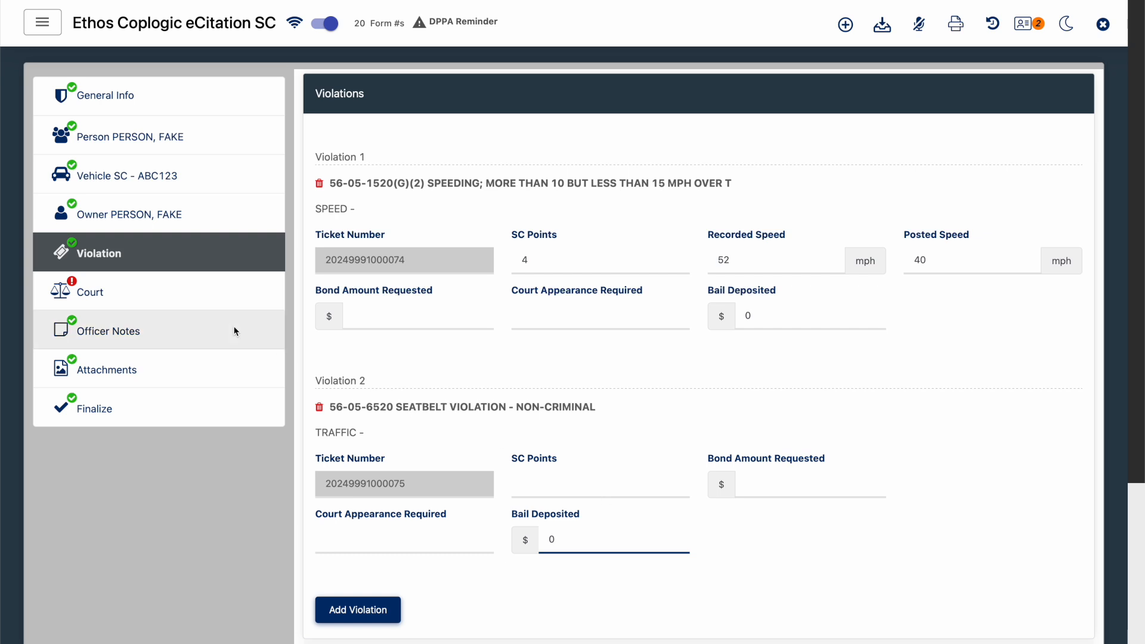
- Set the citation's court to CHARLESTON CITY SMALL CLAIMS in CHARLESTON county
{"action": "left_click", "coordinate": [171, 309]}
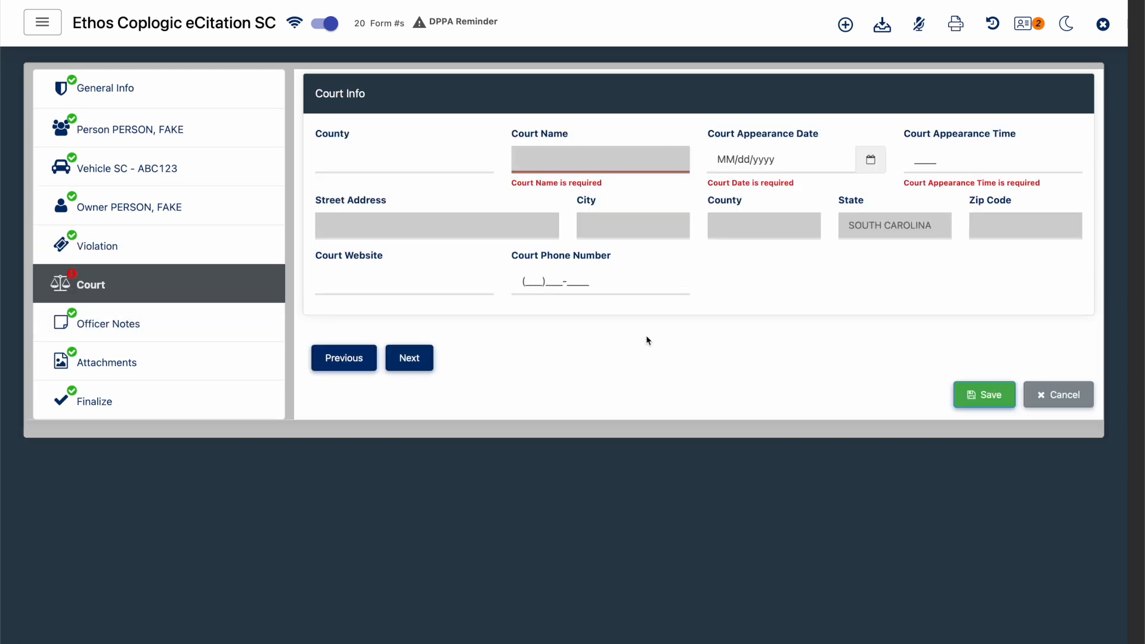
{"action": "left_click", "coordinate": [438, 157]}
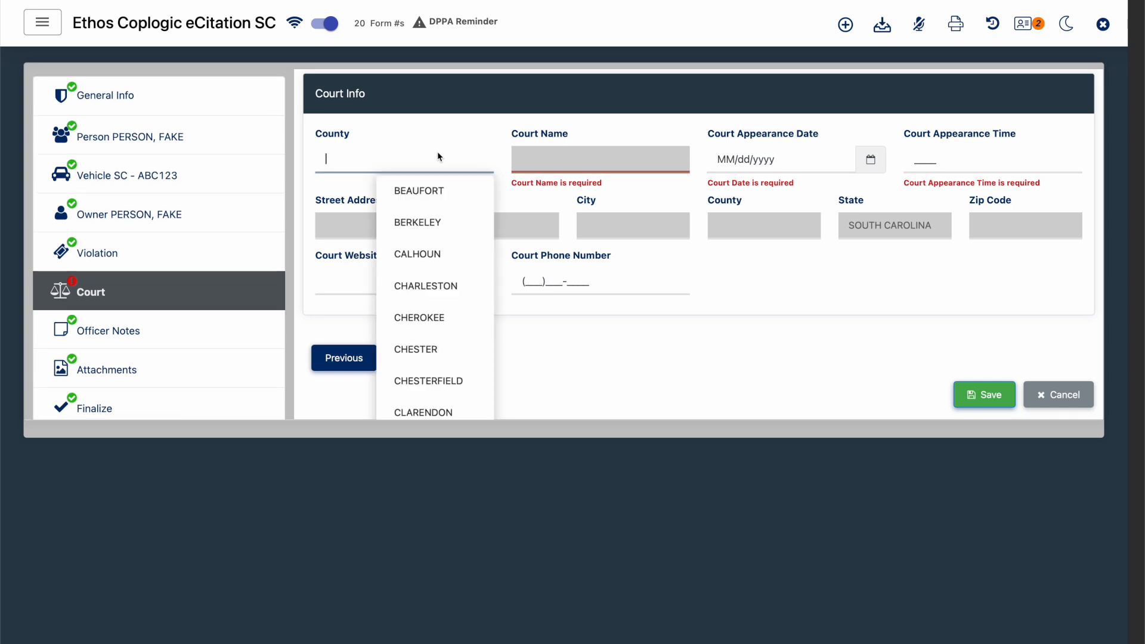
{"action": "left_click", "coordinate": [438, 287]}
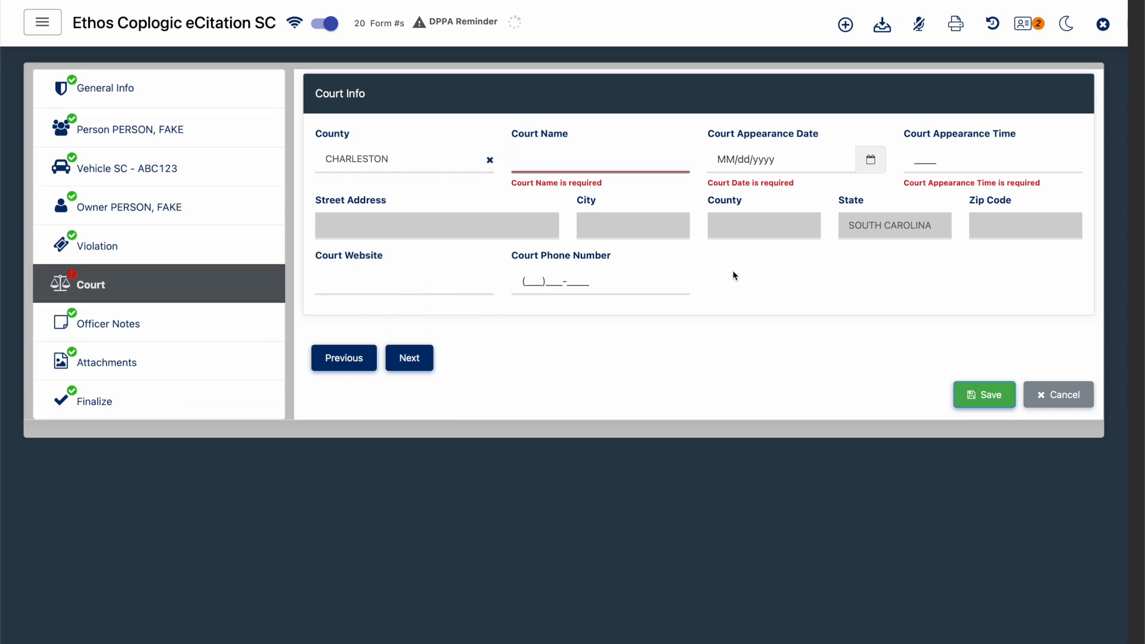
{"action": "left_click", "coordinate": [568, 168]}
{"action": "left_click", "coordinate": [540, 308]}
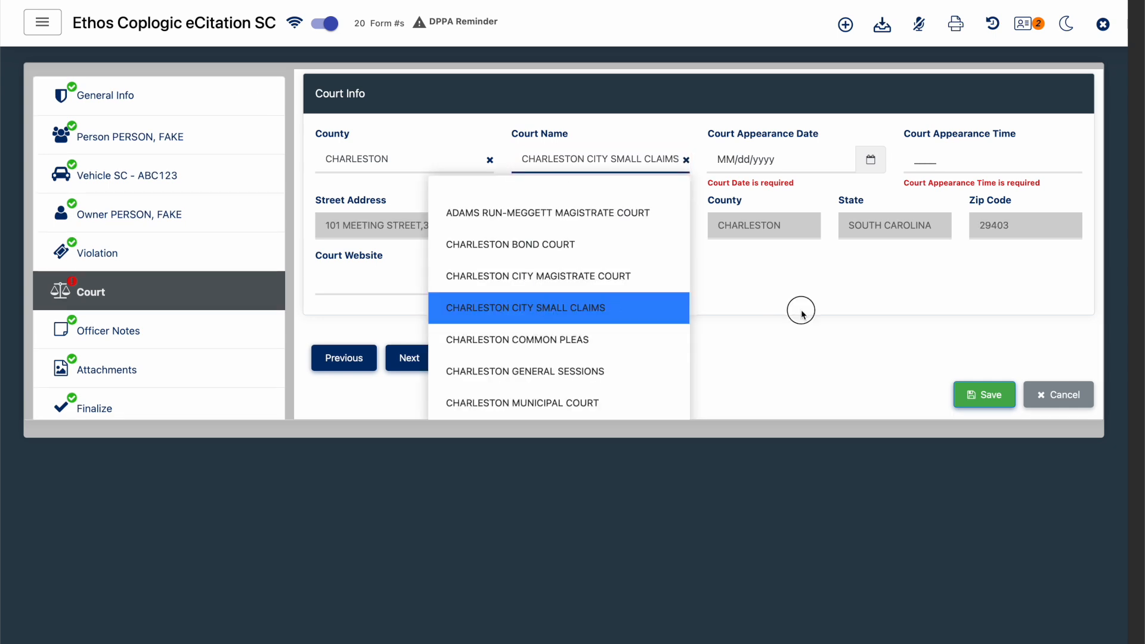
- Set the Court Appearance Date to 01/30/2025 and the Court Appearance Time to 1000
{"action": "left_click", "coordinate": [807, 158]}
{"action": "left_click", "coordinate": [853, 345]}
{"action": "left_click", "coordinate": [930, 160]}
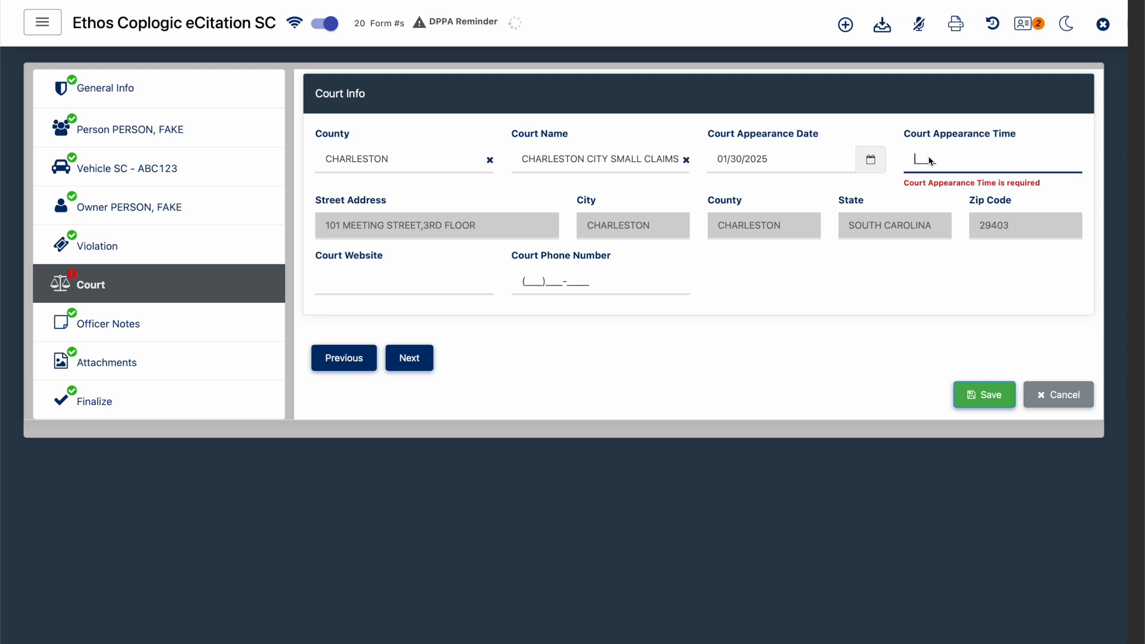
{"action": "type", "text": "1000"}
{"action": "left_click", "coordinate": [741, 253]}
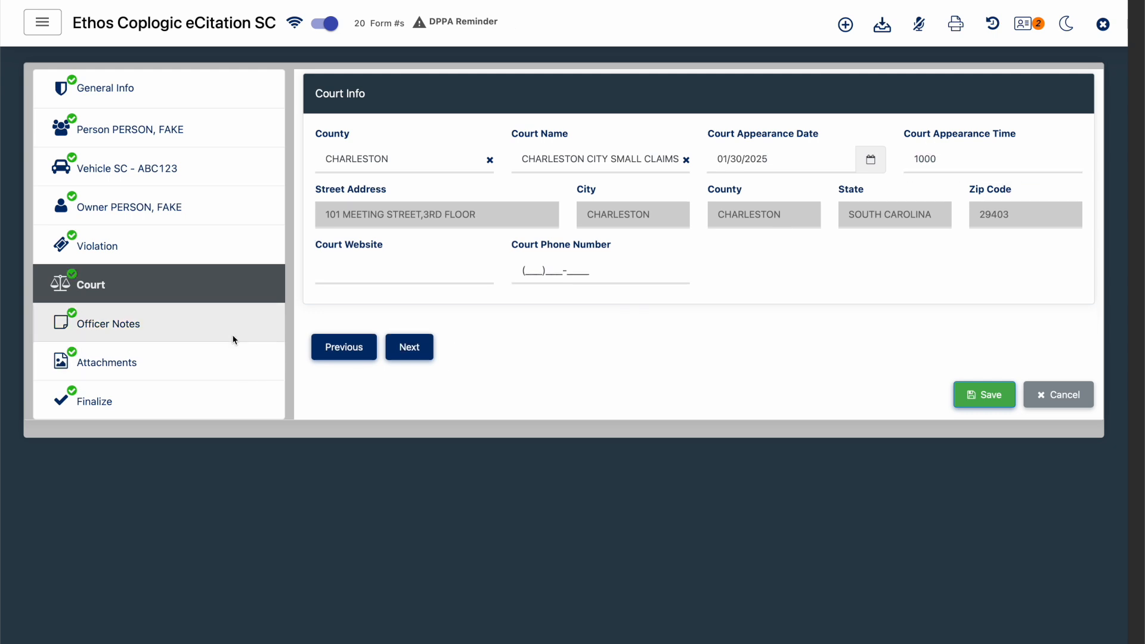
- Review the Officer Notes and Attachments sections, browse the attachable files without uploading any, and open the Finalize section
{"action": "left_click", "coordinate": [234, 335]}
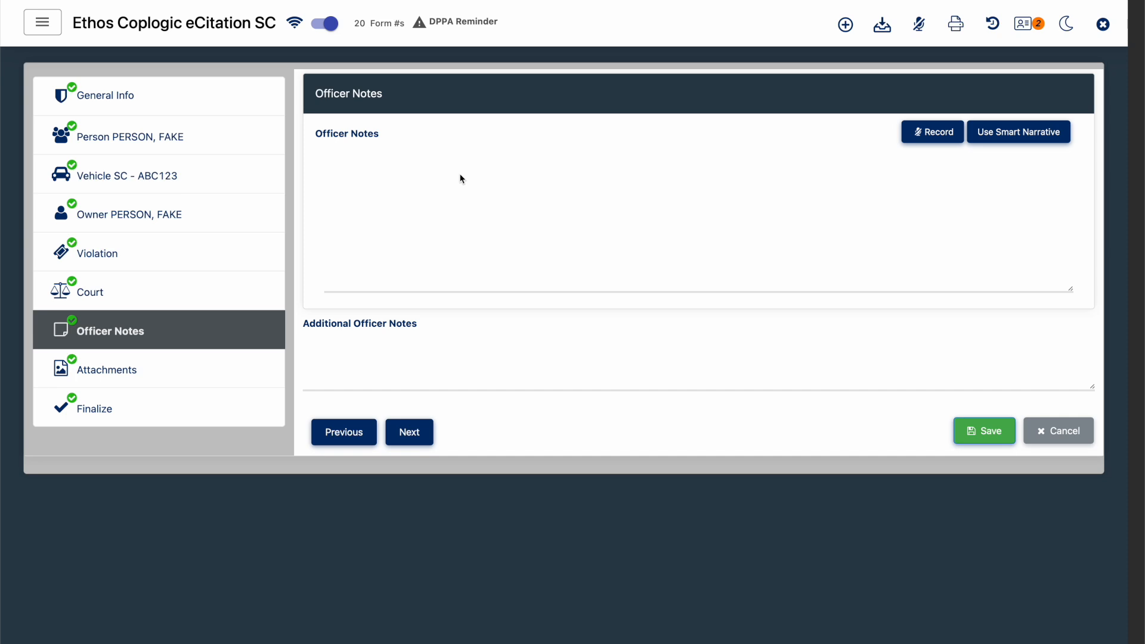
{"action": "left_click", "coordinate": [222, 370]}
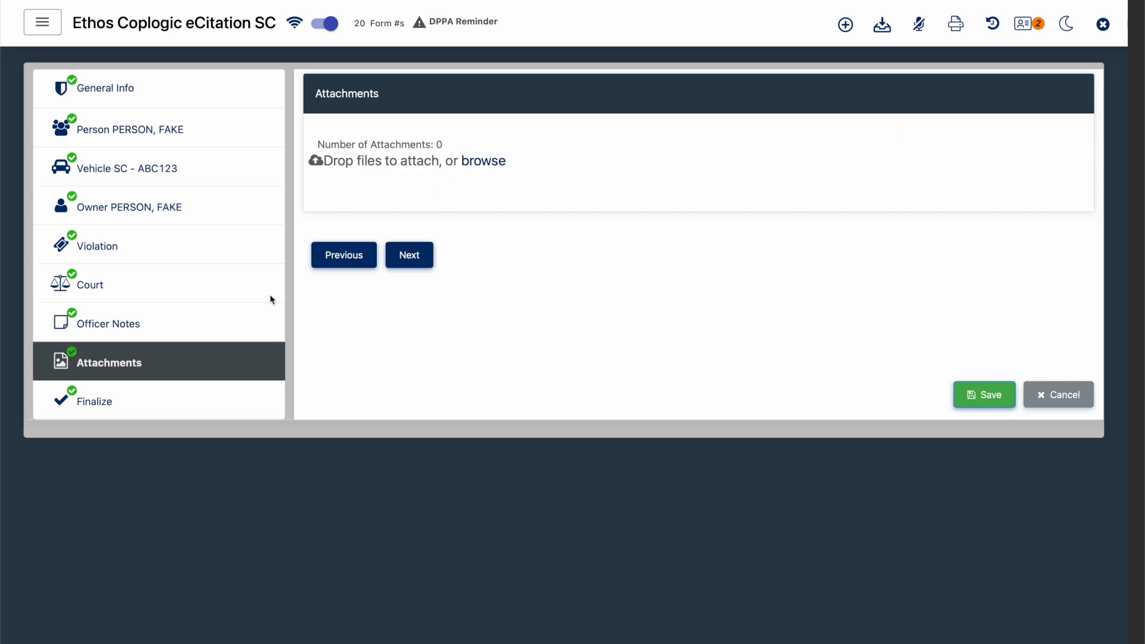
{"action": "left_click", "coordinate": [485, 162]}
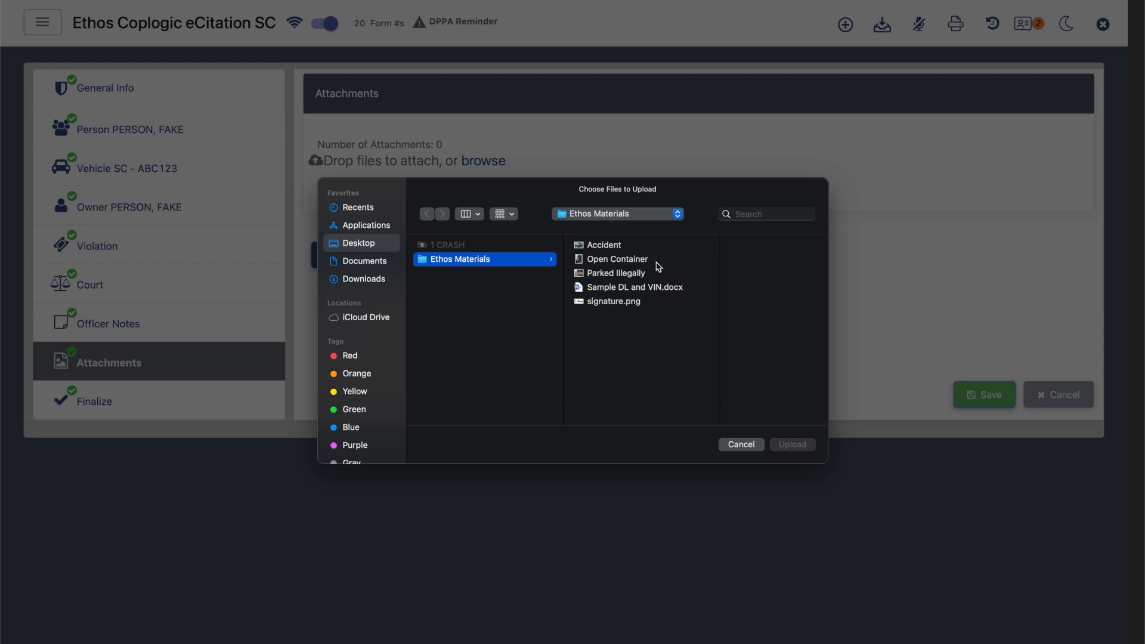
{"action": "left_click", "coordinate": [726, 446]}
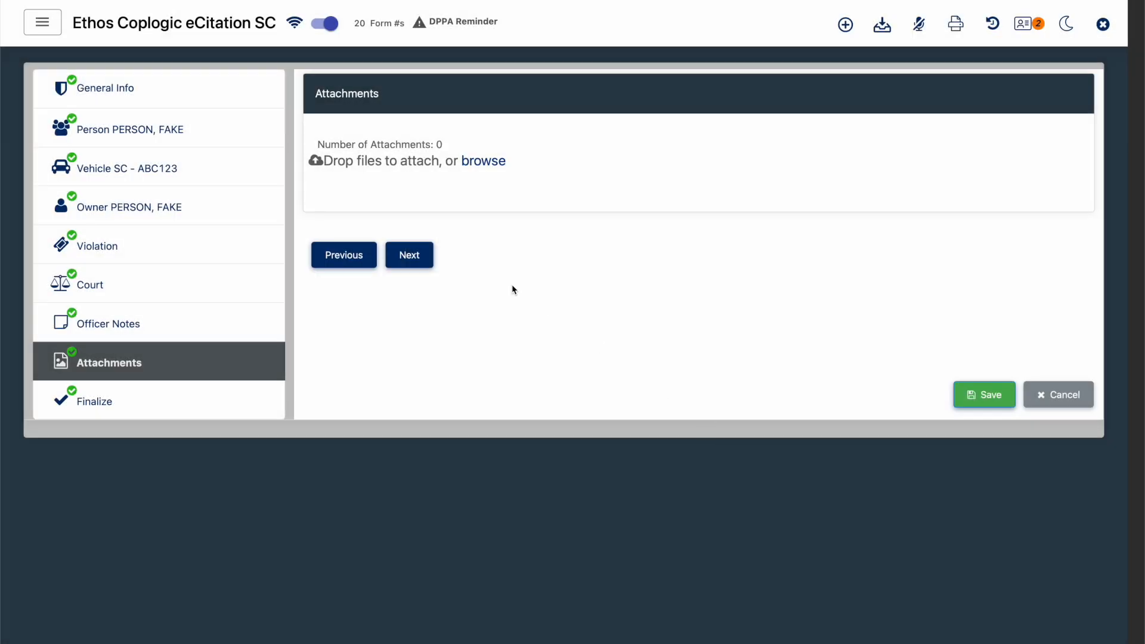
{"action": "left_click", "coordinate": [191, 411]}
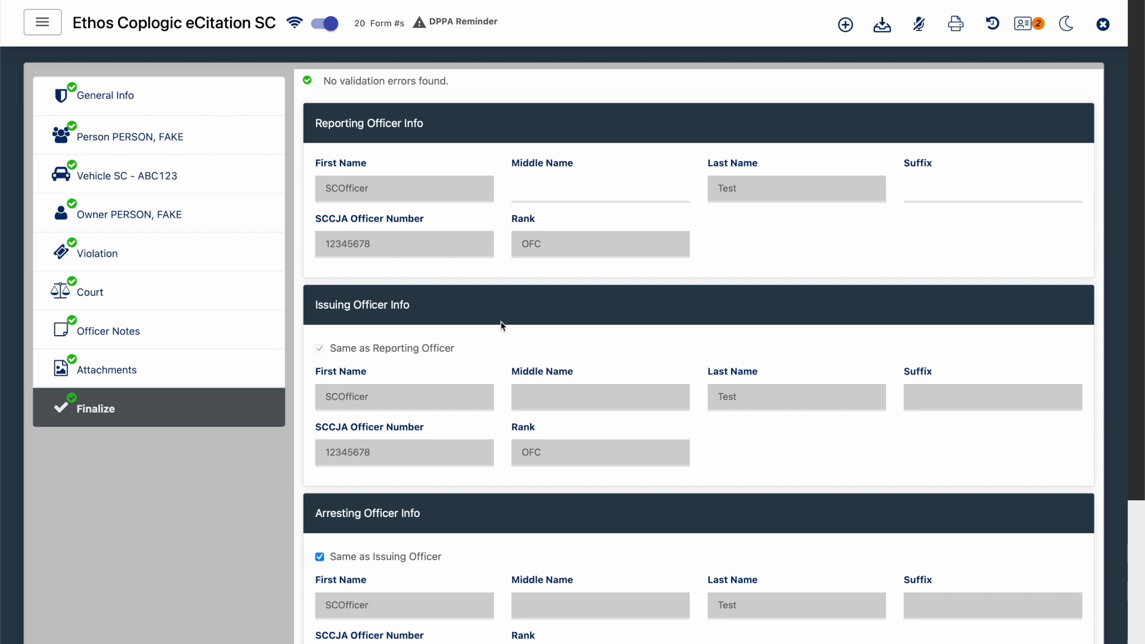
- Review the officer details in the Finalize section and examine the draft ticket preview enlarged to 190%
{"action": "scroll", "coordinate": [500, 322], "scroll_direction": "down", "scroll_amount": 2}
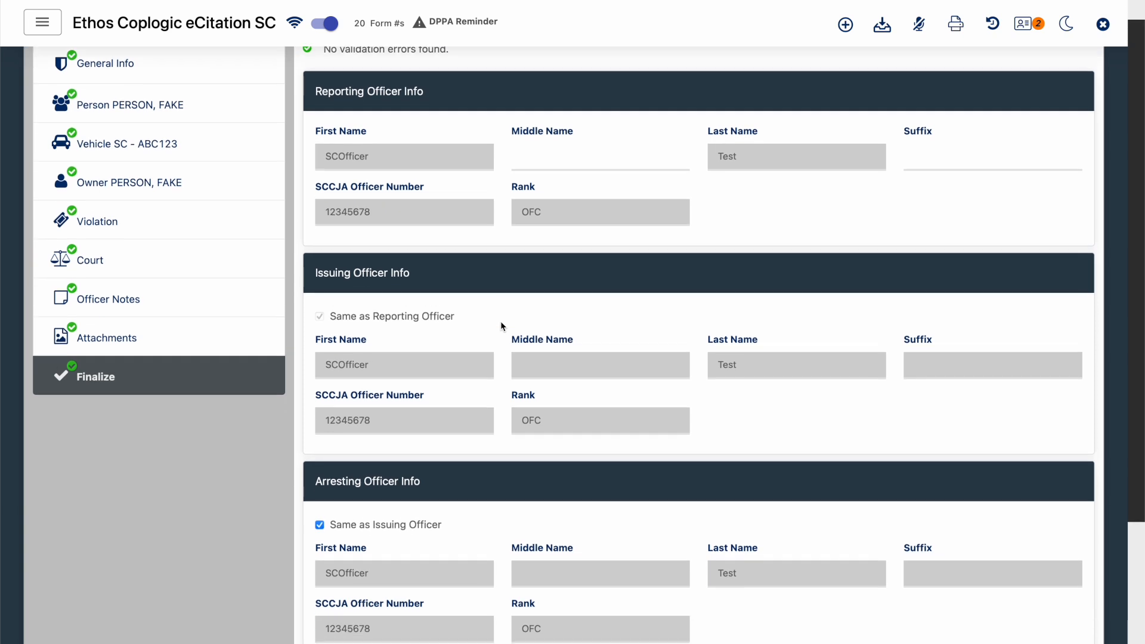
{"action": "scroll", "coordinate": [493, 326], "scroll_direction": "down", "scroll_amount": 2}
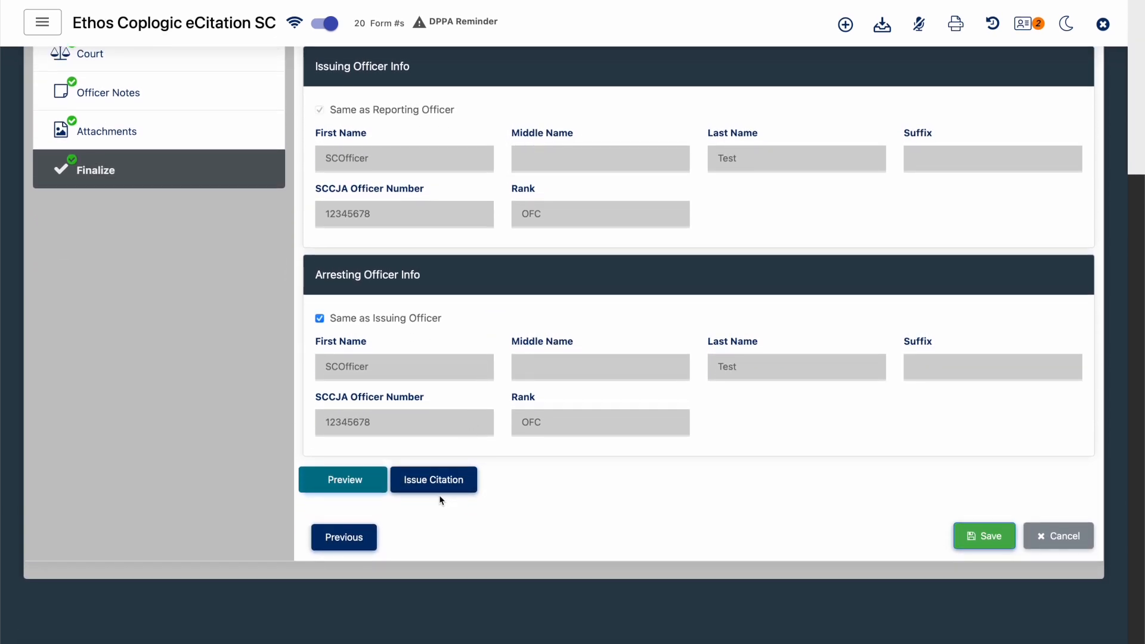
{"action": "left_click", "coordinate": [345, 477]}
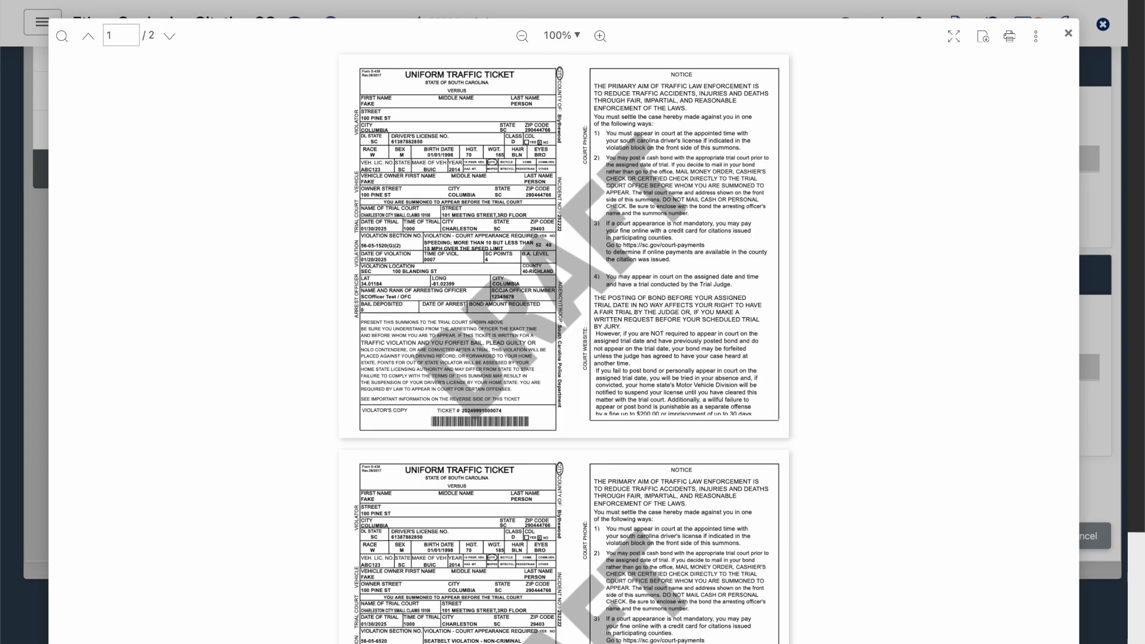
{"action": "left_click", "coordinate": [600, 37]}
{"action": "left_click", "coordinate": [603, 34]}
{"action": "left_click", "coordinate": [602, 33]}
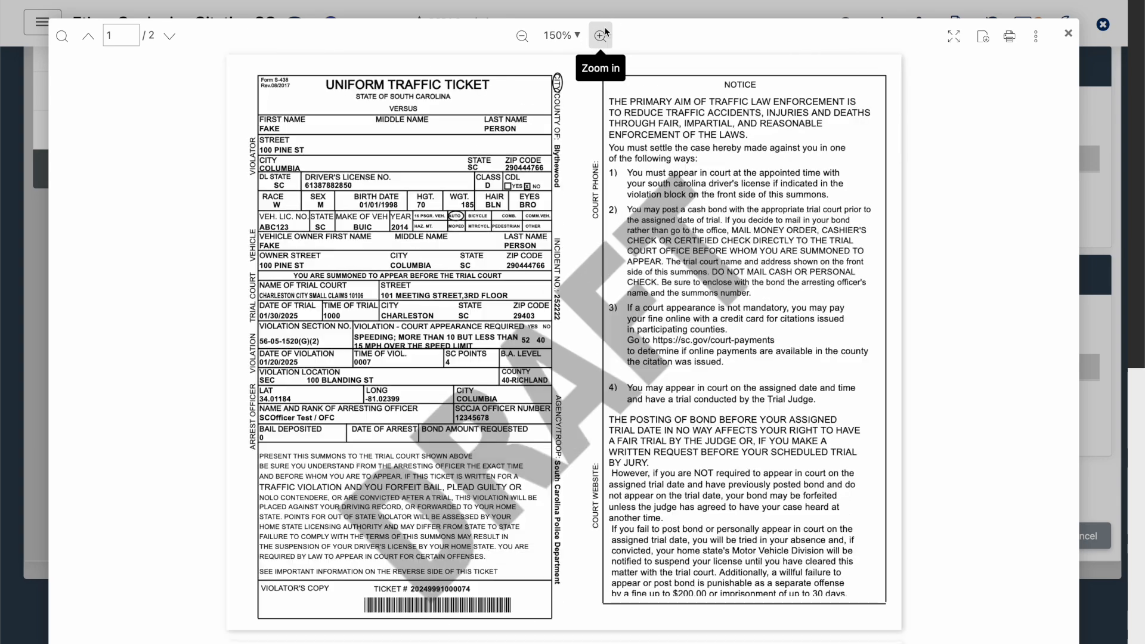
{"action": "left_click", "coordinate": [602, 32]}
{"action": "left_click", "coordinate": [602, 27]}
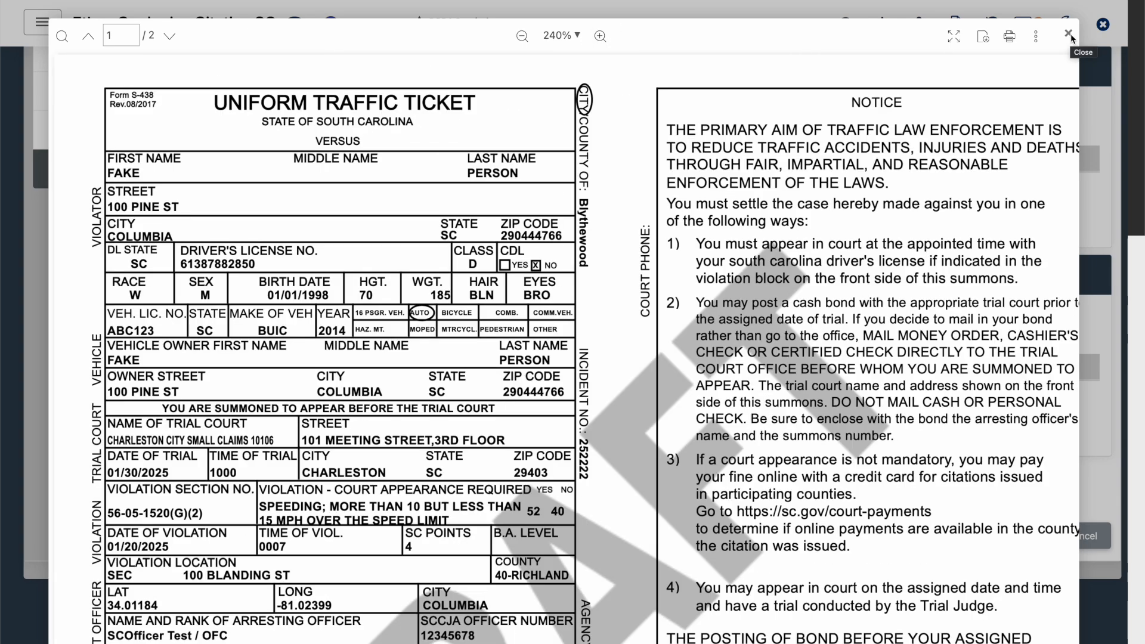
{"action": "left_click", "coordinate": [1070, 34]}
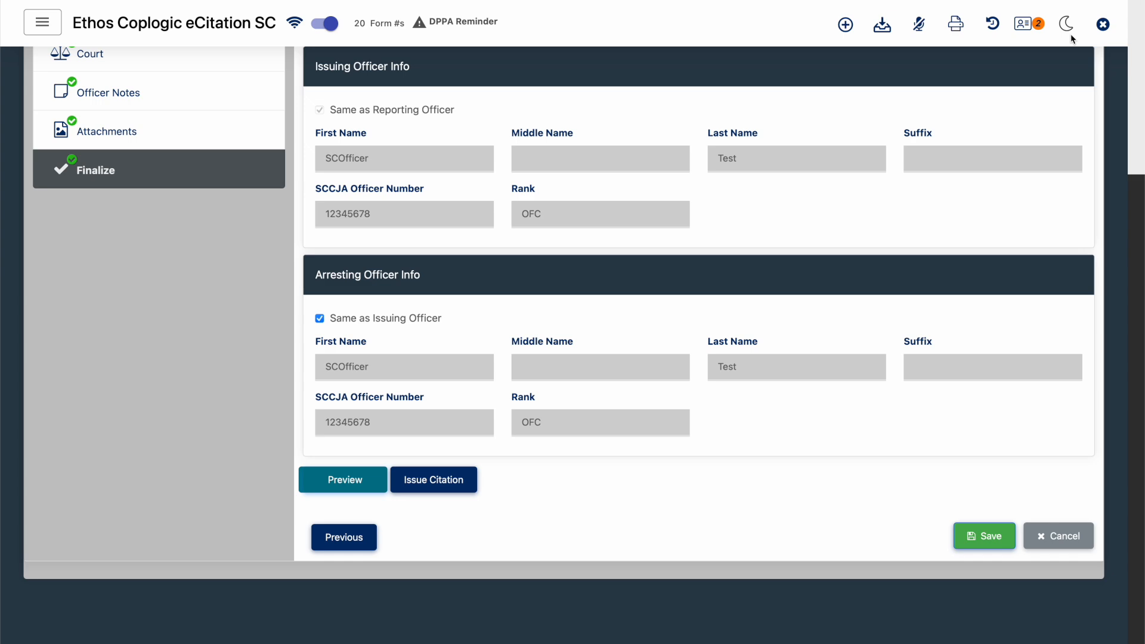
- Issue the citation with Send To Court and Send To RMS enabled, and close the generated ticket document
{"action": "left_click", "coordinate": [425, 487]}
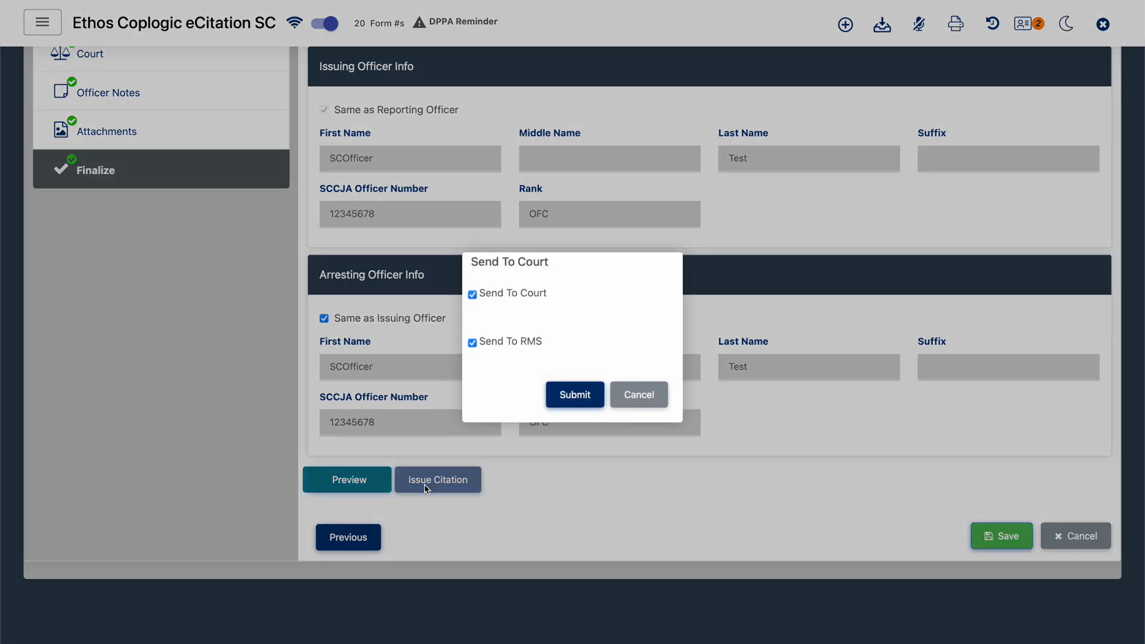
{"action": "left_click", "coordinate": [567, 386]}
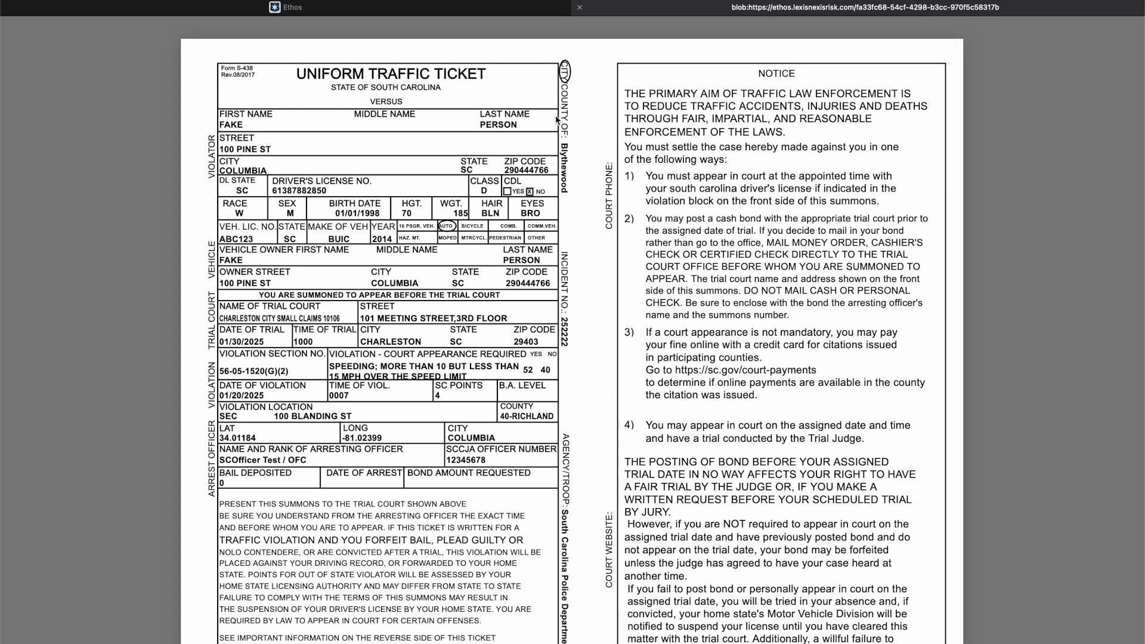
{"action": "left_click", "coordinate": [579, 7]}
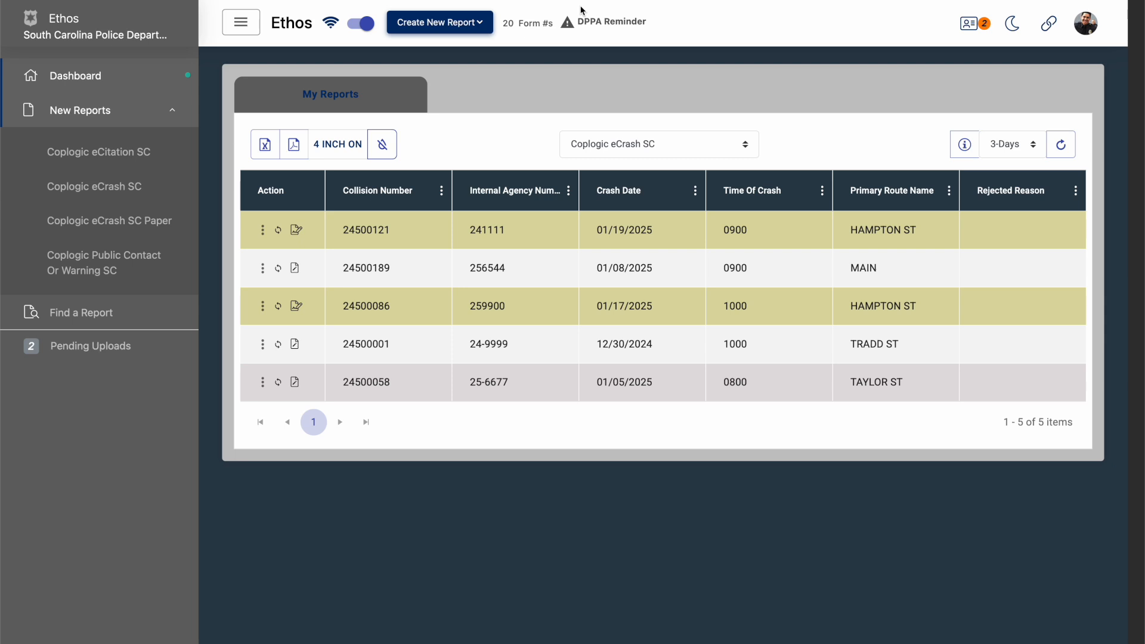
- List the Coplogic eCitation SC reports in My Reports and widen the Violation Ticket Number column to show full numbers
{"action": "left_click", "coordinate": [683, 148]}
{"action": "left_click", "coordinate": [614, 122]}
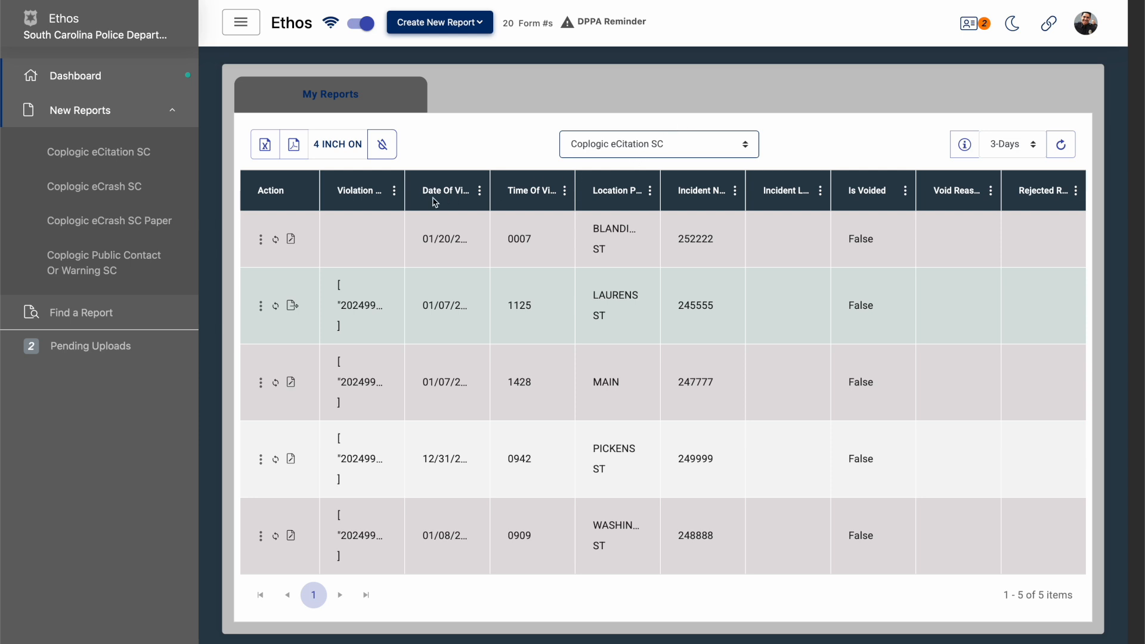
{"action": "left_click_drag", "start_coordinate": [404, 191], "coordinate": [502, 206]}
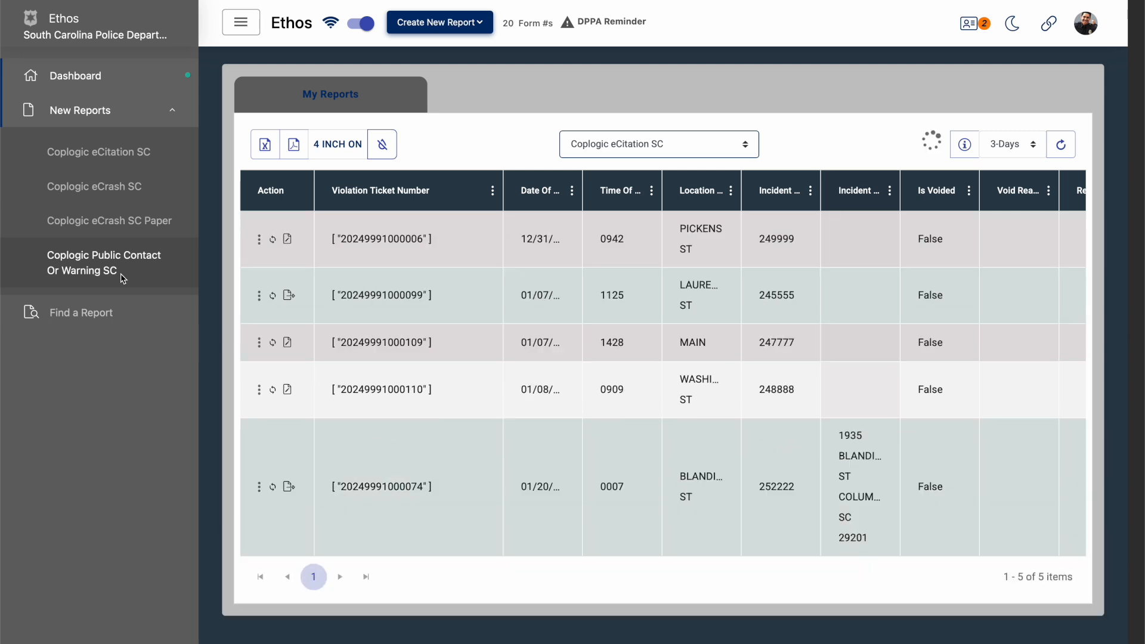
- Look through every section of a new Coplogic Public Contact Or Warning SC form and close it without saving
{"action": "left_click", "coordinate": [122, 277]}
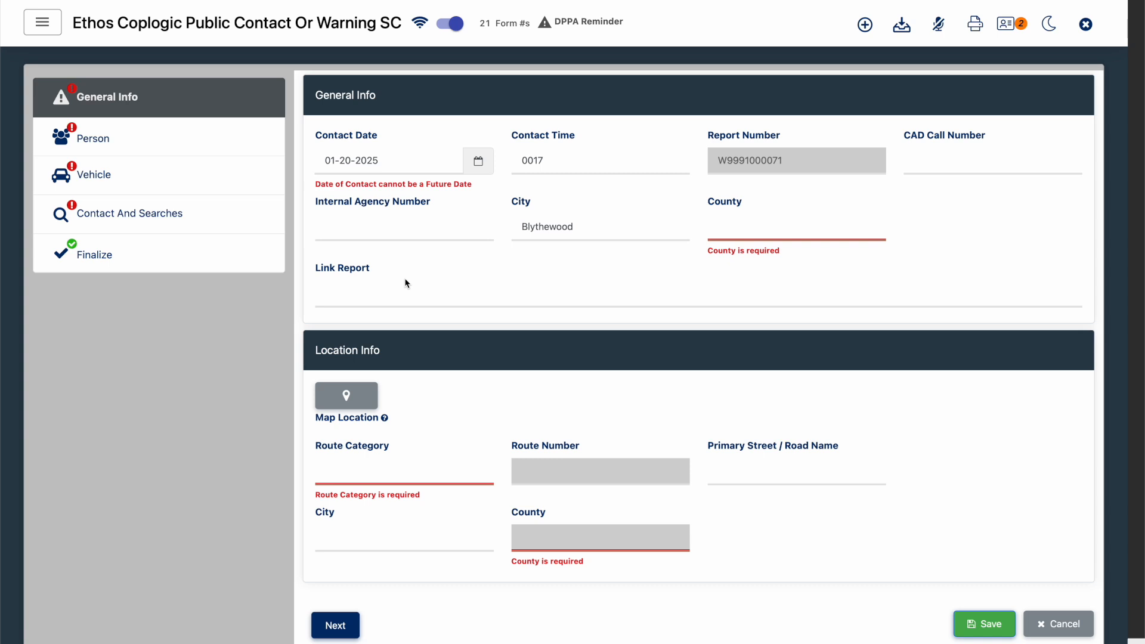
{"action": "scroll", "coordinate": [405, 283], "scroll_direction": "down", "scroll_amount": 2}
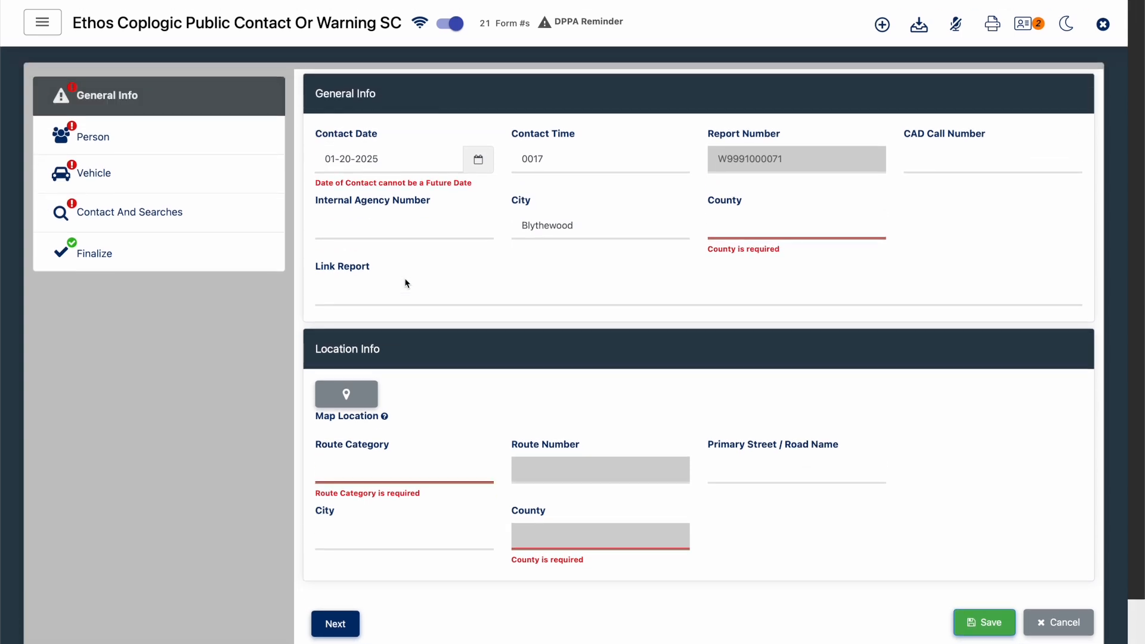
{"action": "left_click", "coordinate": [218, 146]}
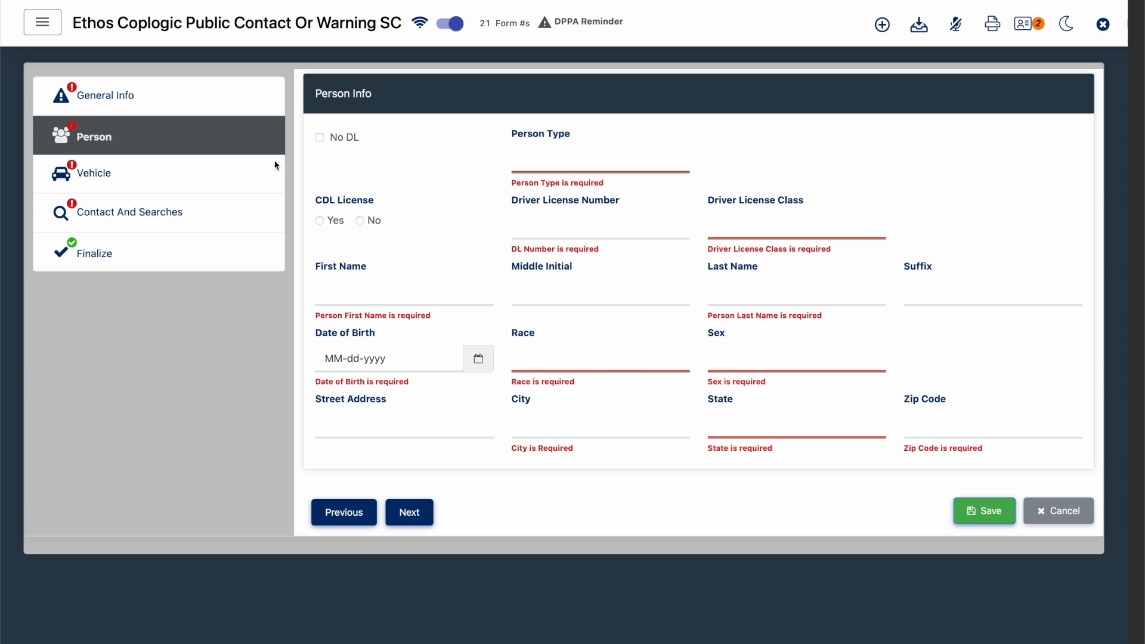
{"action": "left_click", "coordinate": [200, 175]}
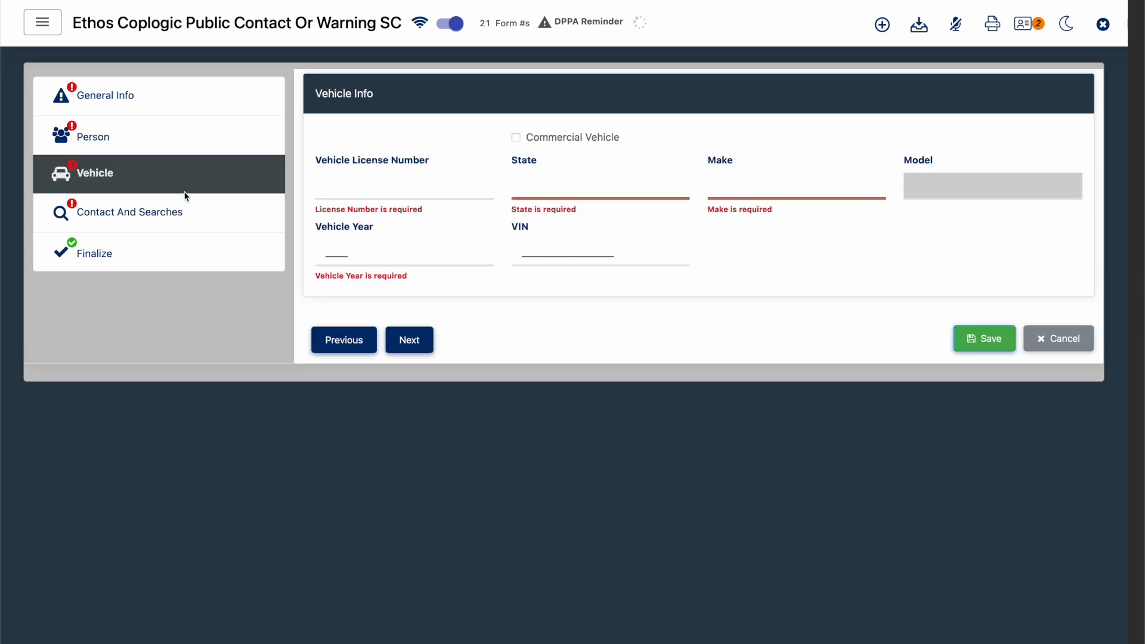
{"action": "left_click", "coordinate": [141, 226]}
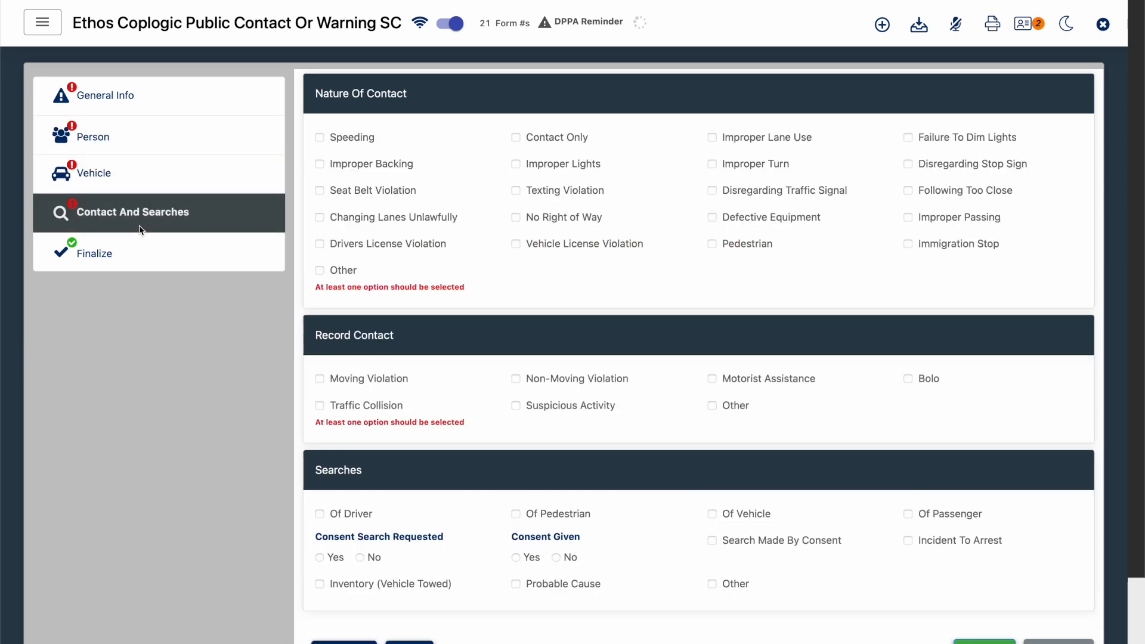
{"action": "left_click", "coordinate": [142, 241]}
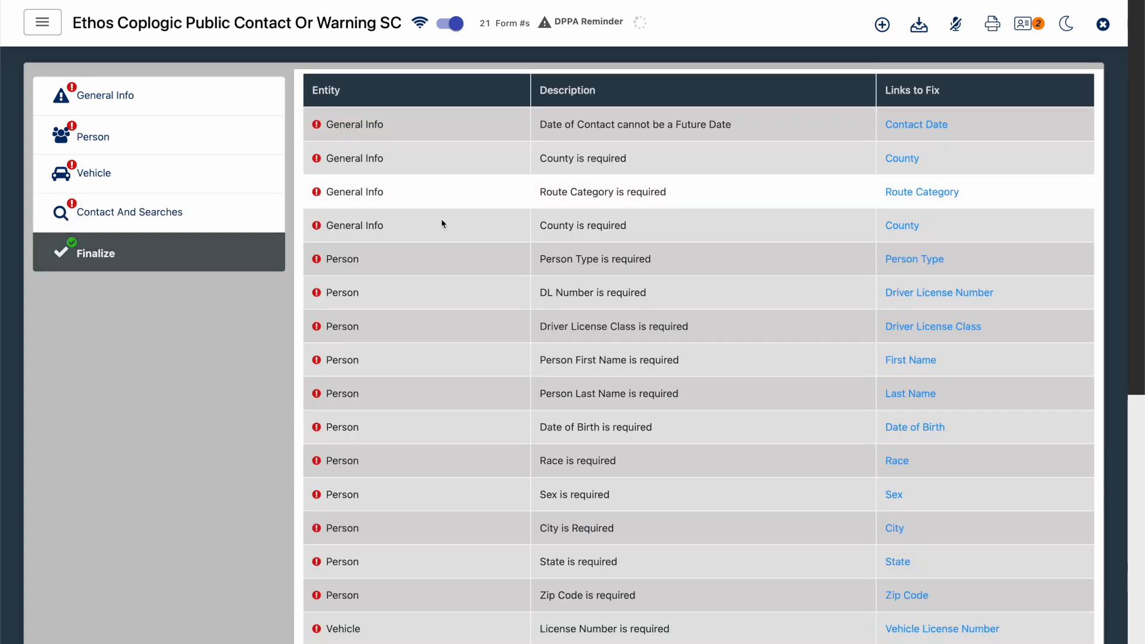
{"action": "scroll", "coordinate": [517, 236], "scroll_direction": "down", "scroll_amount": 8}
{"action": "scroll", "coordinate": [518, 236], "scroll_direction": "up", "scroll_amount": 10}
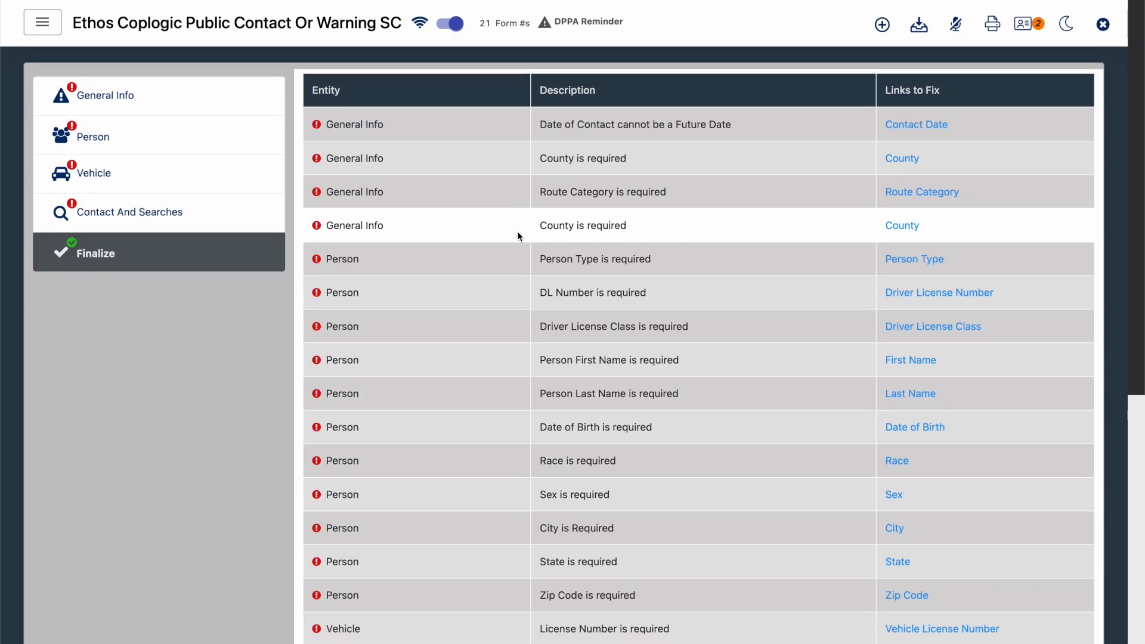
{"action": "left_click", "coordinate": [1102, 25]}
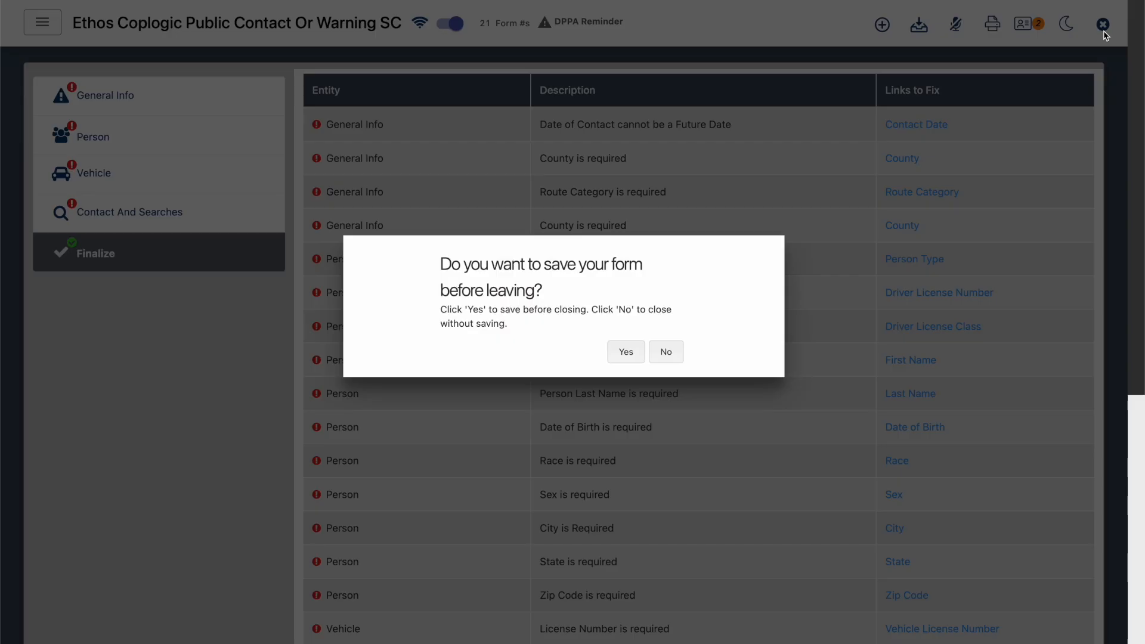
{"action": "left_click", "coordinate": [665, 352]}
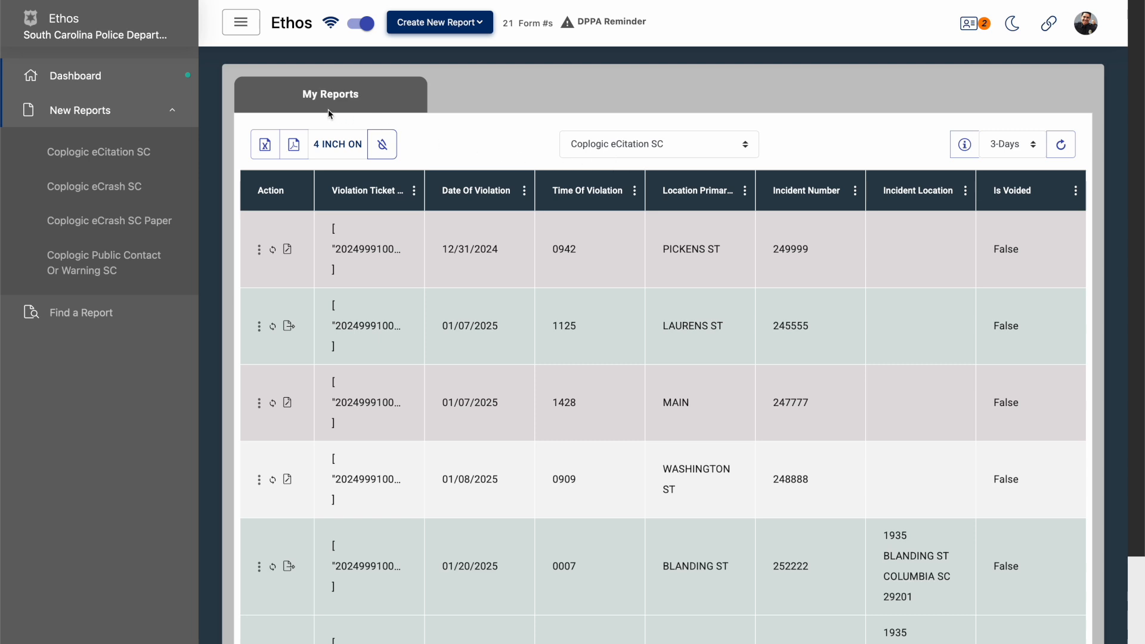
- Start a new Coplogic eCitation SC form and check its Violation and Court sections before returning to General Info
{"action": "left_click", "coordinate": [131, 154]}
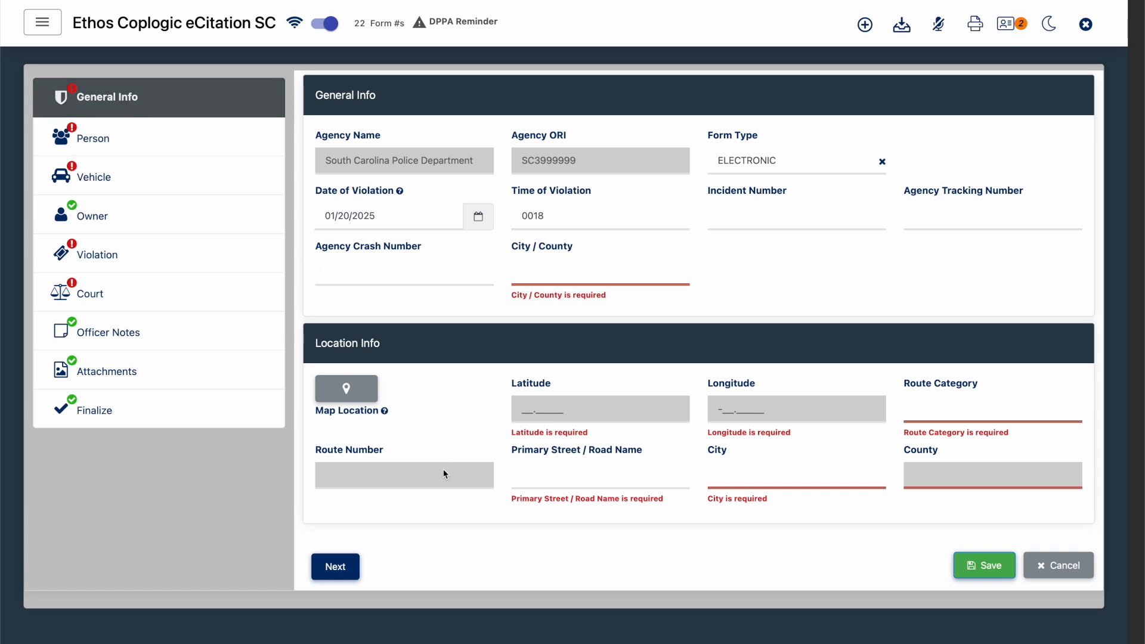
{"action": "left_click", "coordinate": [159, 263]}
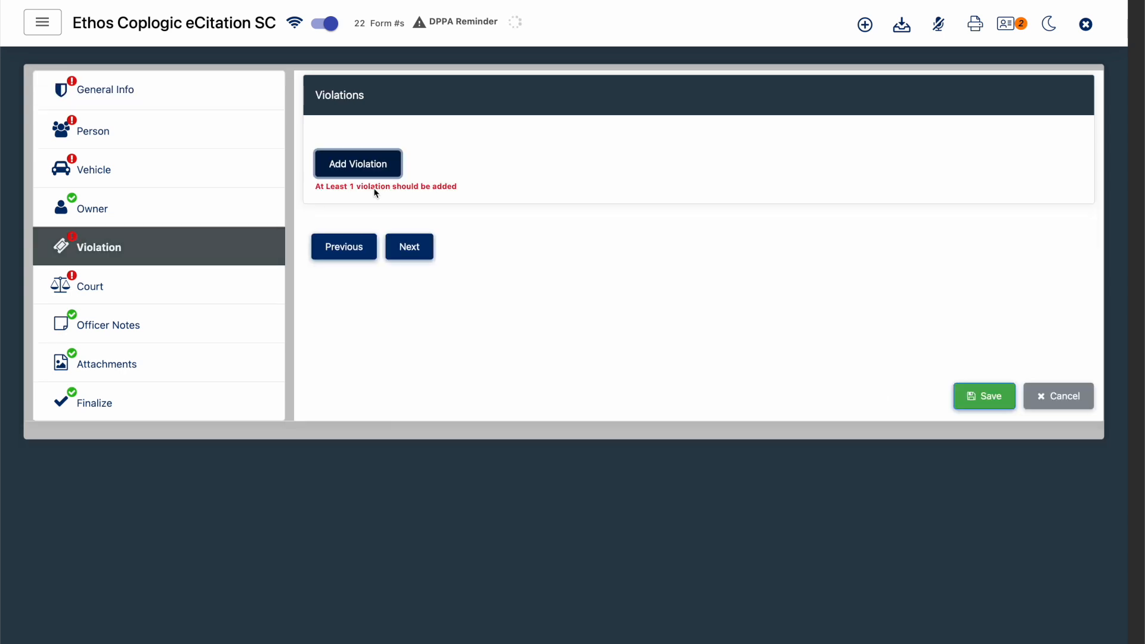
{"action": "left_click", "coordinate": [177, 300]}
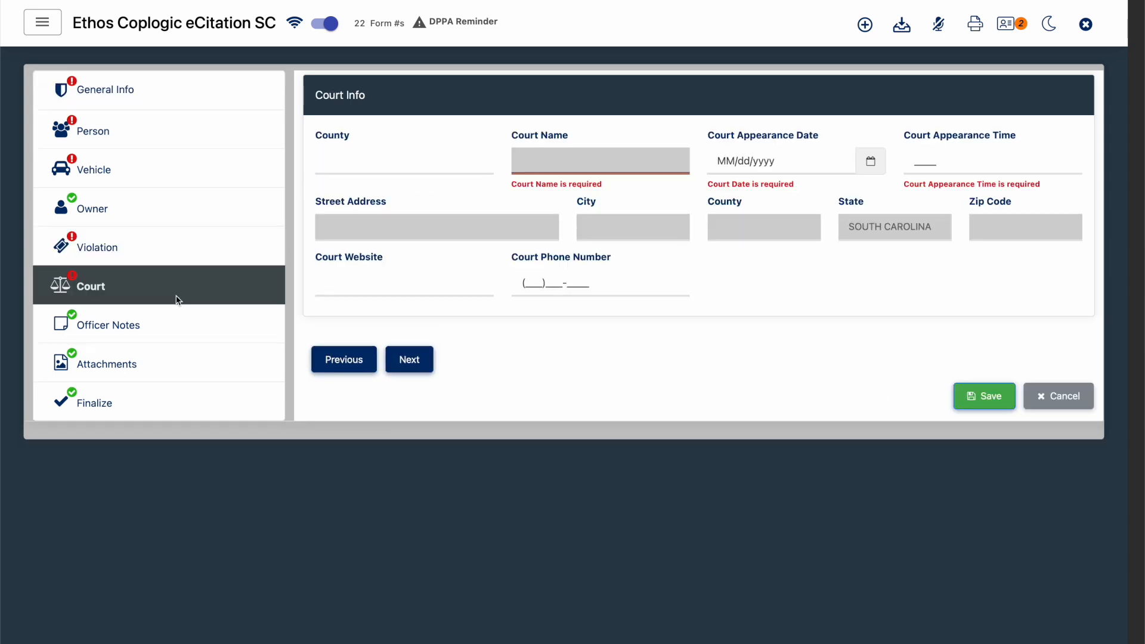
{"action": "left_click", "coordinate": [251, 87]}
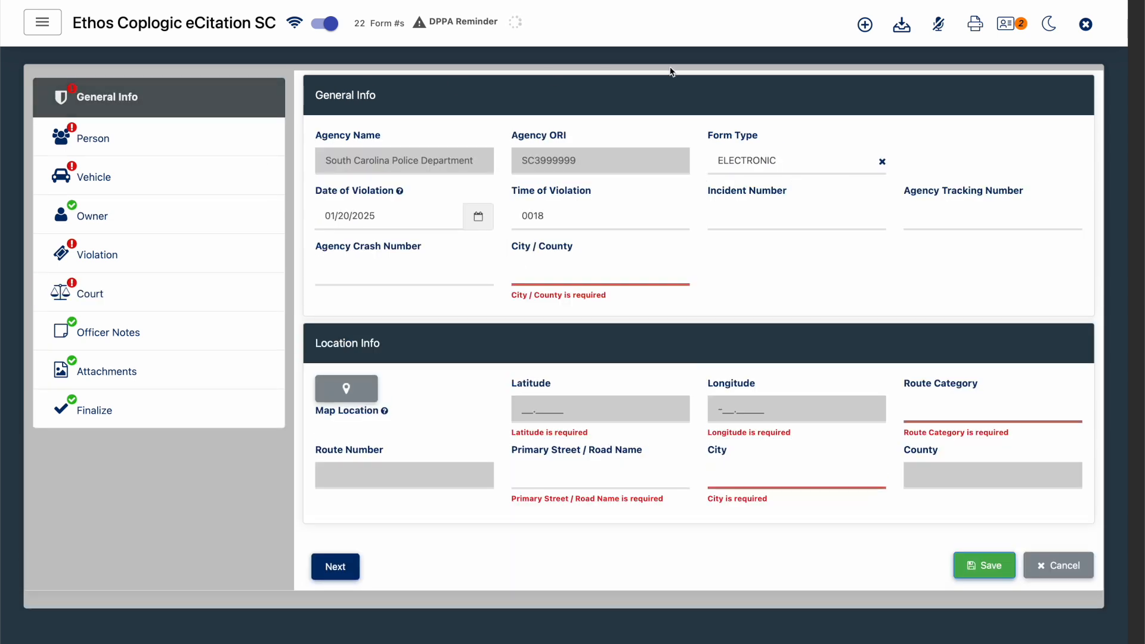
- Save the form as a preset named "Main Rd - 10mph School Zone" and close the citation without saving it
{"action": "left_click", "coordinate": [865, 25]}
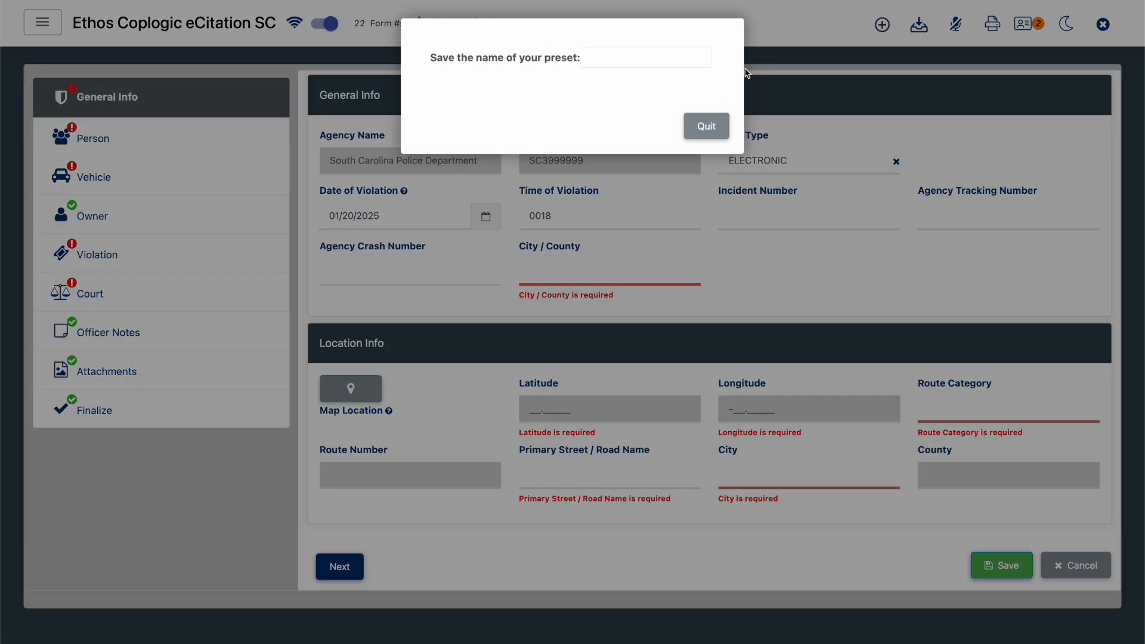
{"action": "left_click", "coordinate": [655, 62]}
{"action": "type", "text": "Main"}
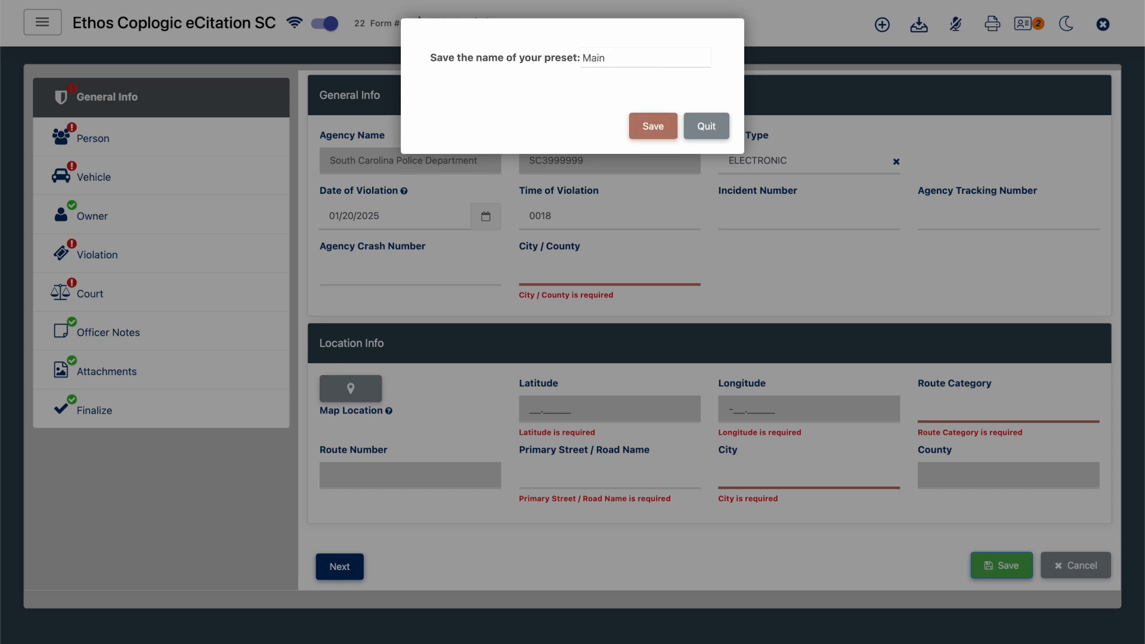
{"action": "type", "text": " Rd - 10mph School Zone"}
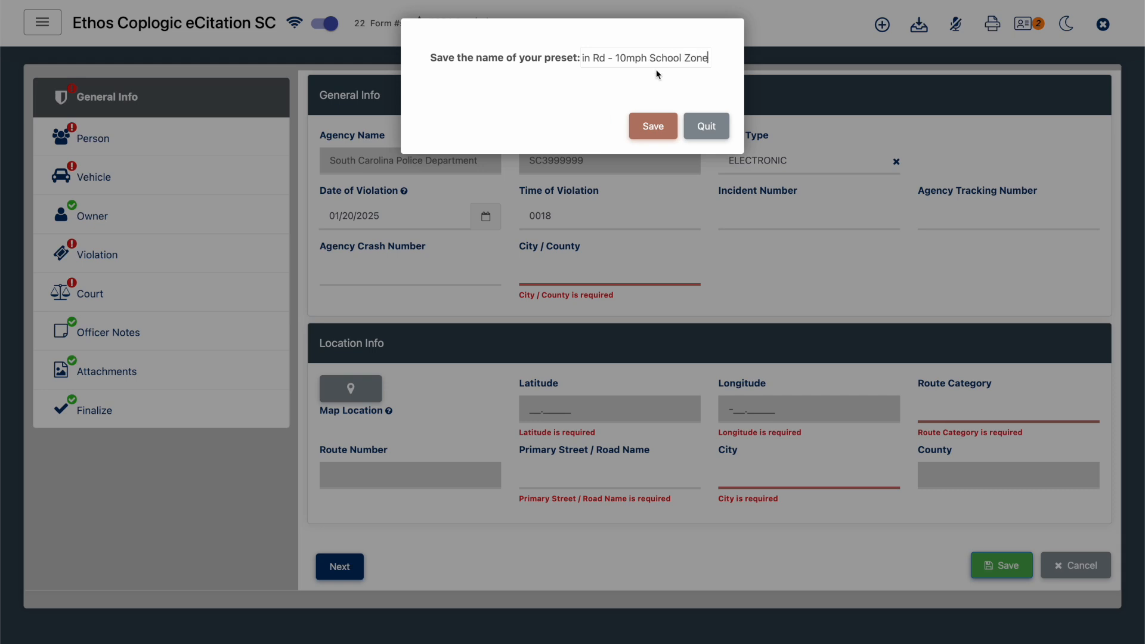
{"action": "left_click", "coordinate": [652, 129]}
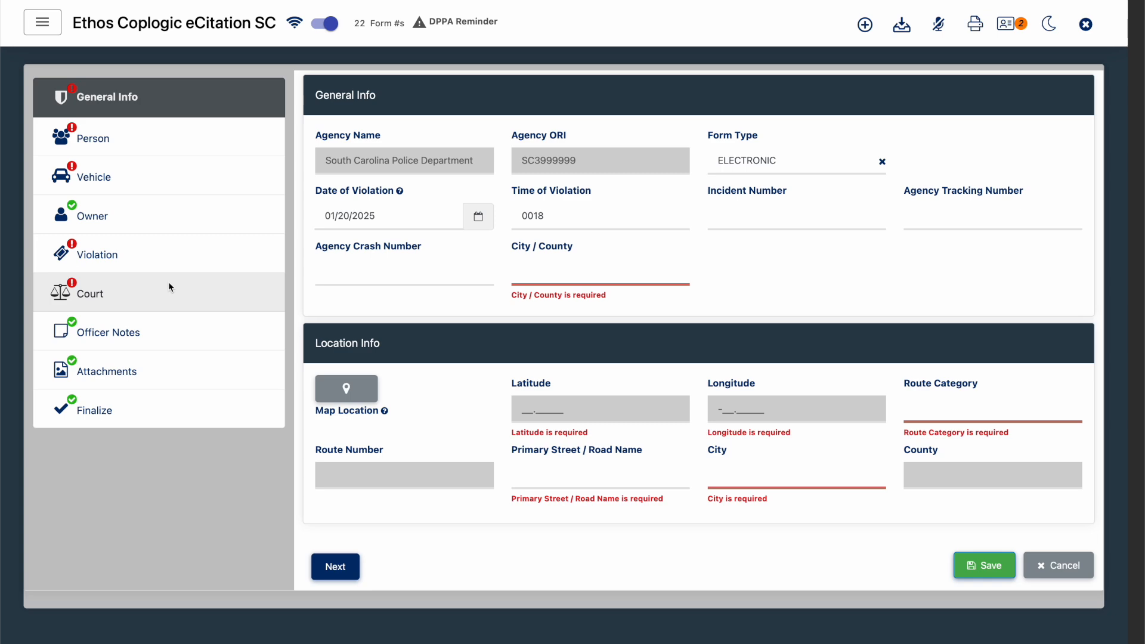
{"action": "left_click", "coordinate": [1085, 25]}
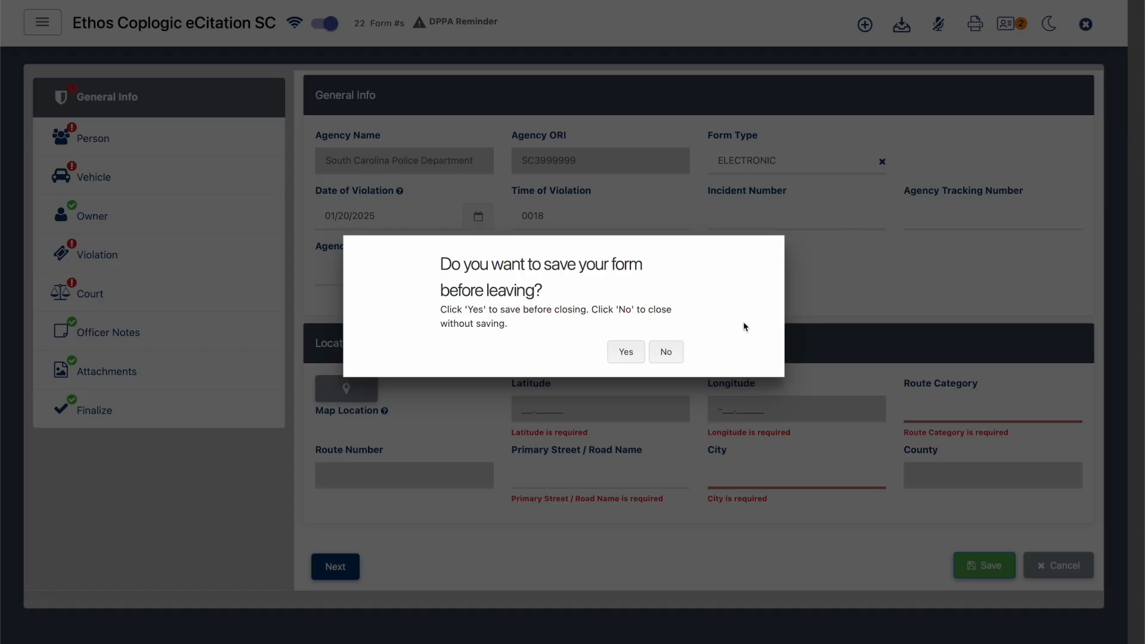
{"action": "left_click", "coordinate": [673, 352]}
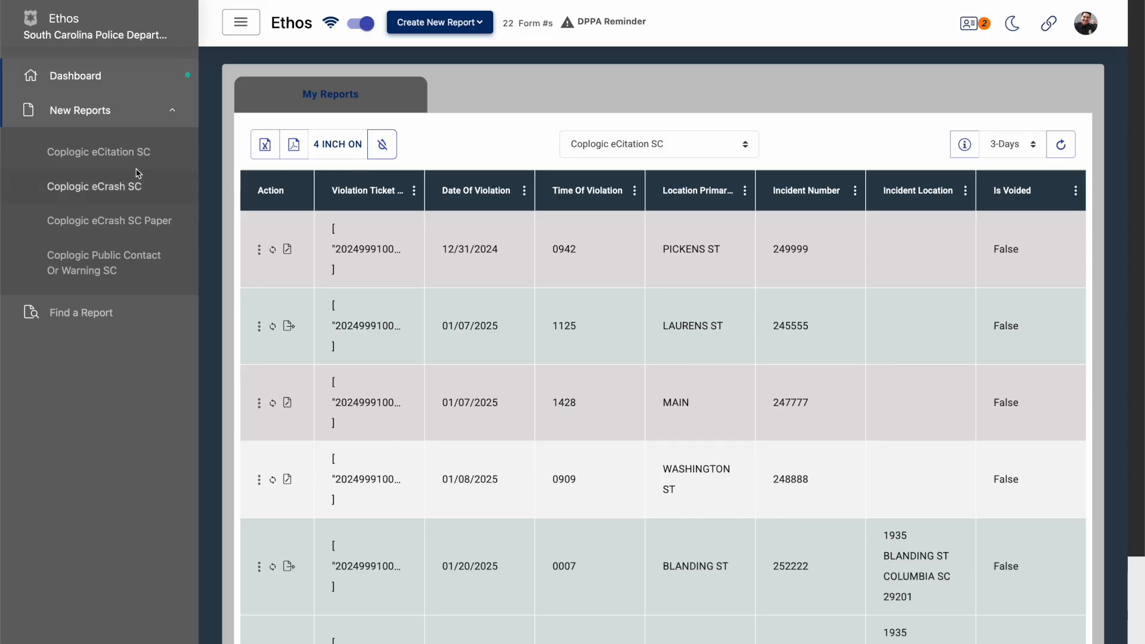
- Start another Coplogic eCitation SC form and overlay the "Main Rd - 10mph School Zone" preset on it
{"action": "left_click", "coordinate": [112, 156]}
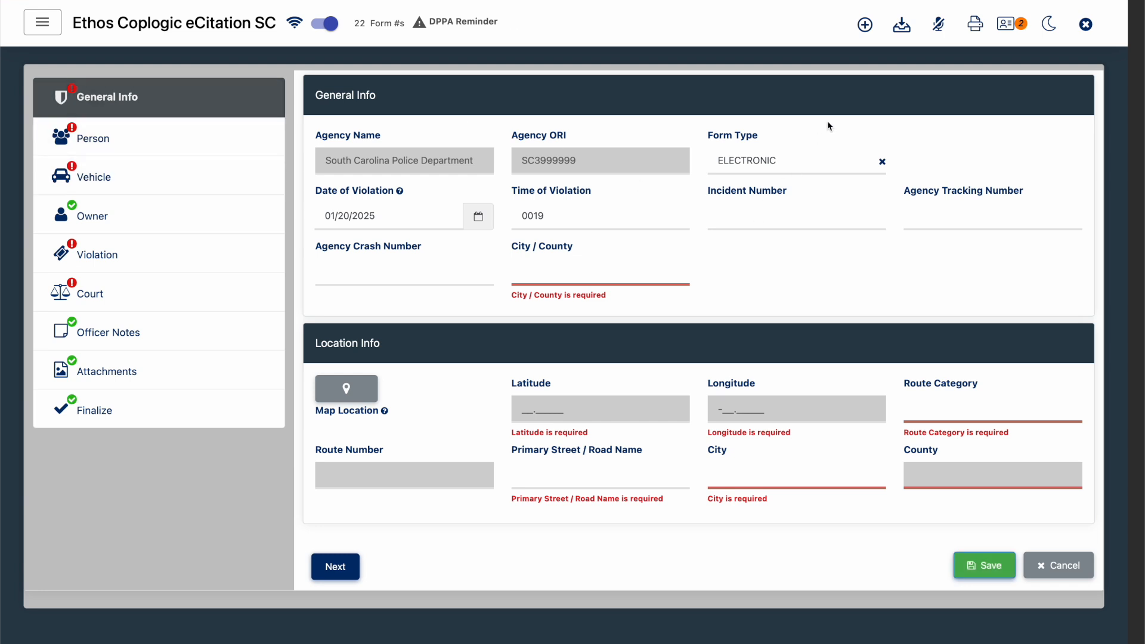
{"action": "left_click", "coordinate": [903, 30]}
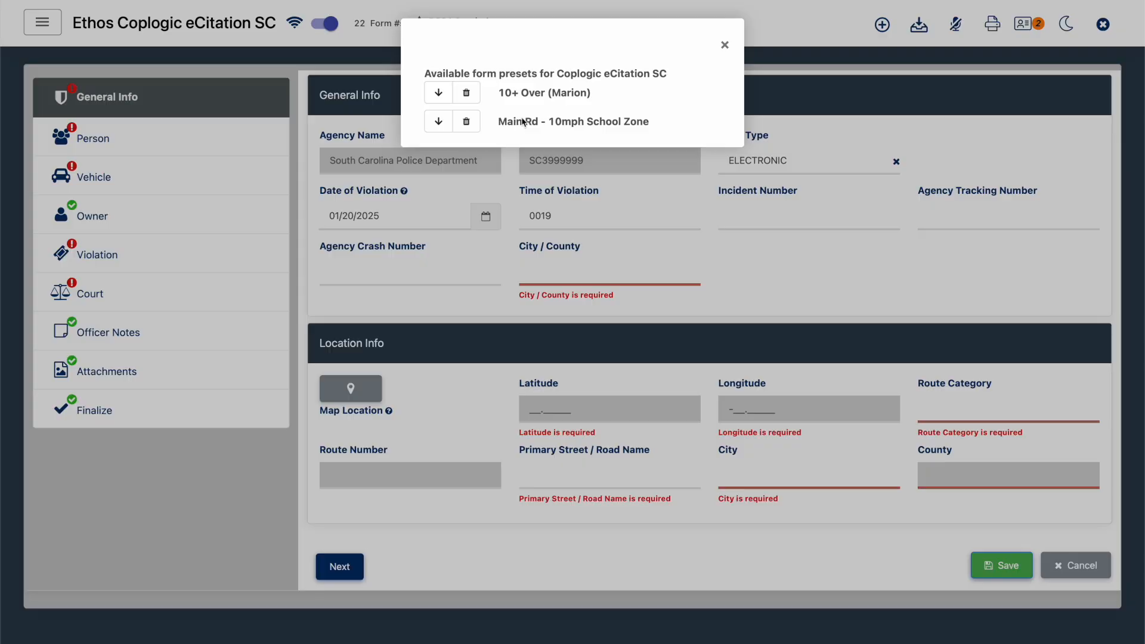
{"action": "left_click", "coordinate": [438, 121]}
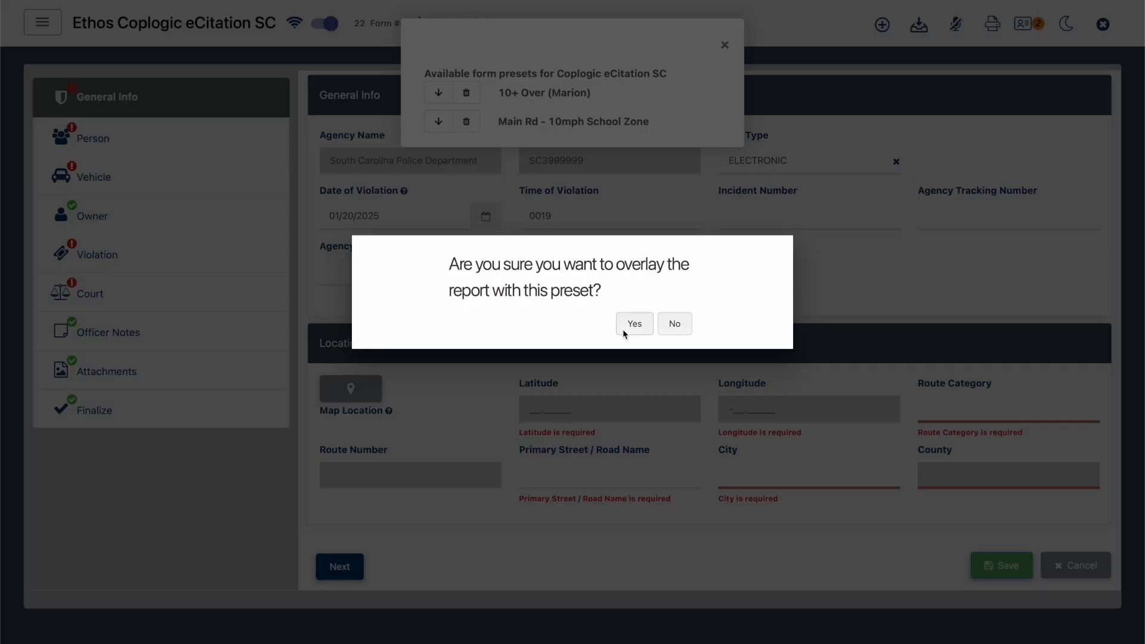
{"action": "left_click", "coordinate": [633, 324]}
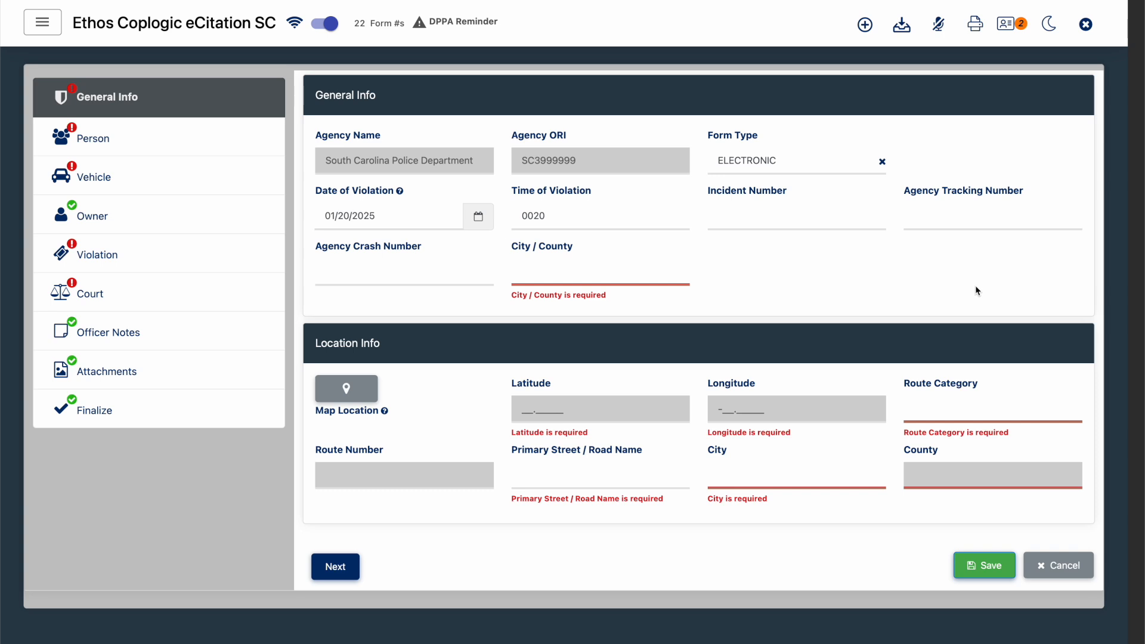
- Check the citation's Person section and close the form without saving
{"action": "left_click", "coordinate": [214, 158]}
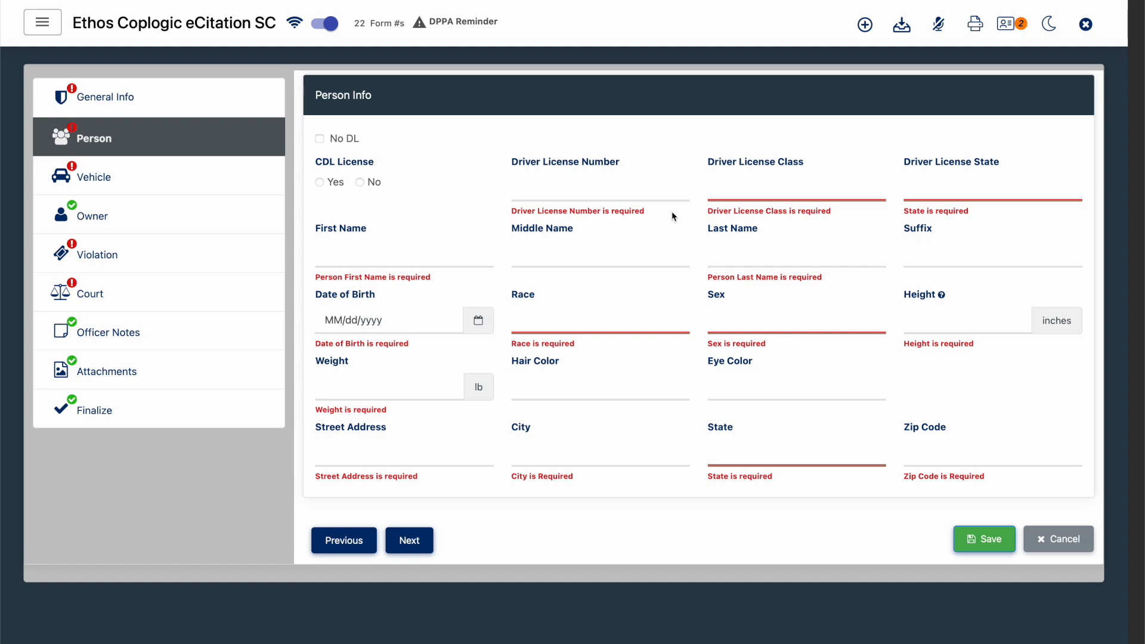
{"action": "left_click", "coordinate": [1085, 24]}
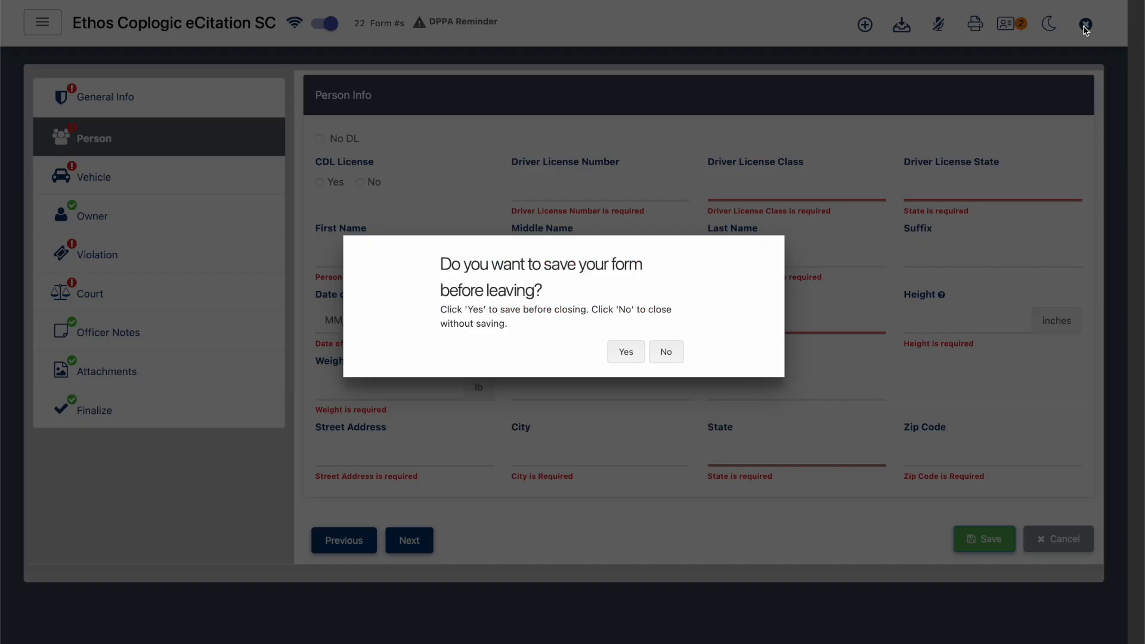
{"action": "left_click", "coordinate": [676, 352]}
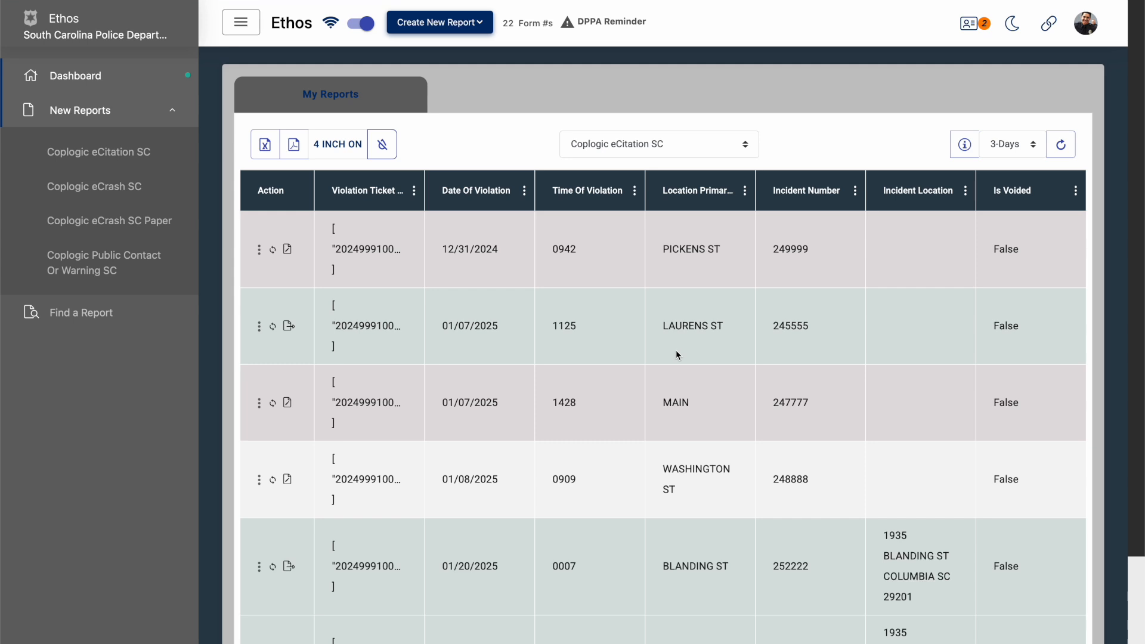